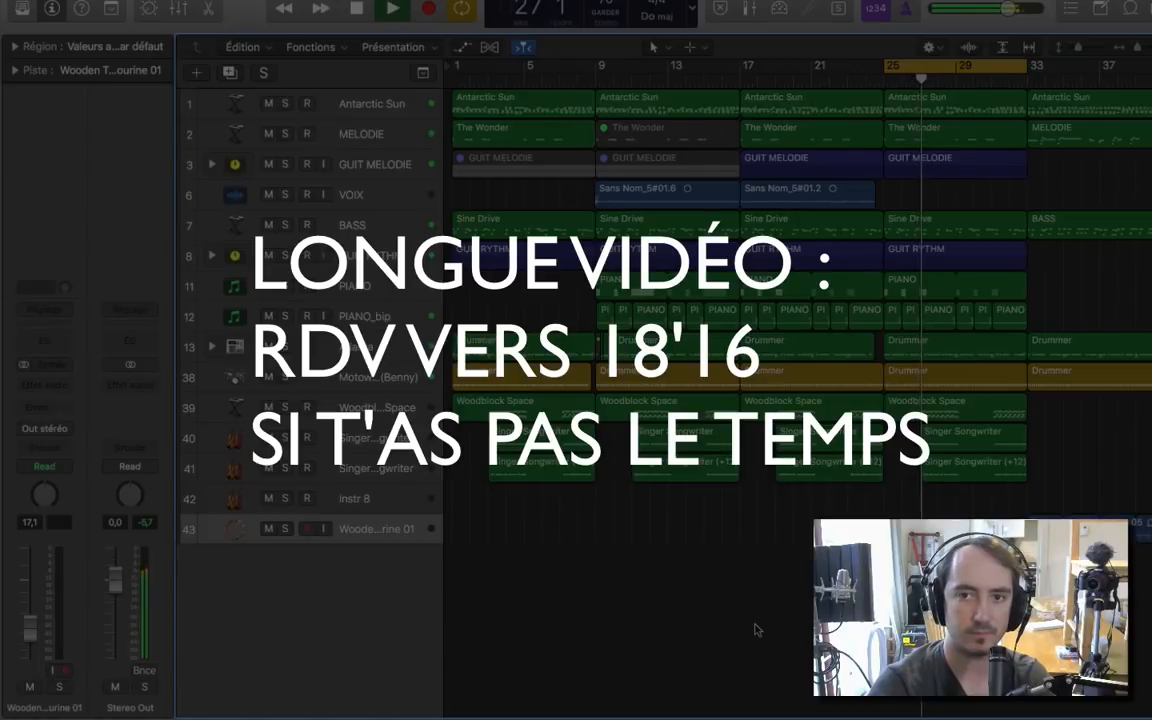
Play the looped section from bar 25, and create one audio track with input 11, output 1 + 2 and input monitoring on
key(space)
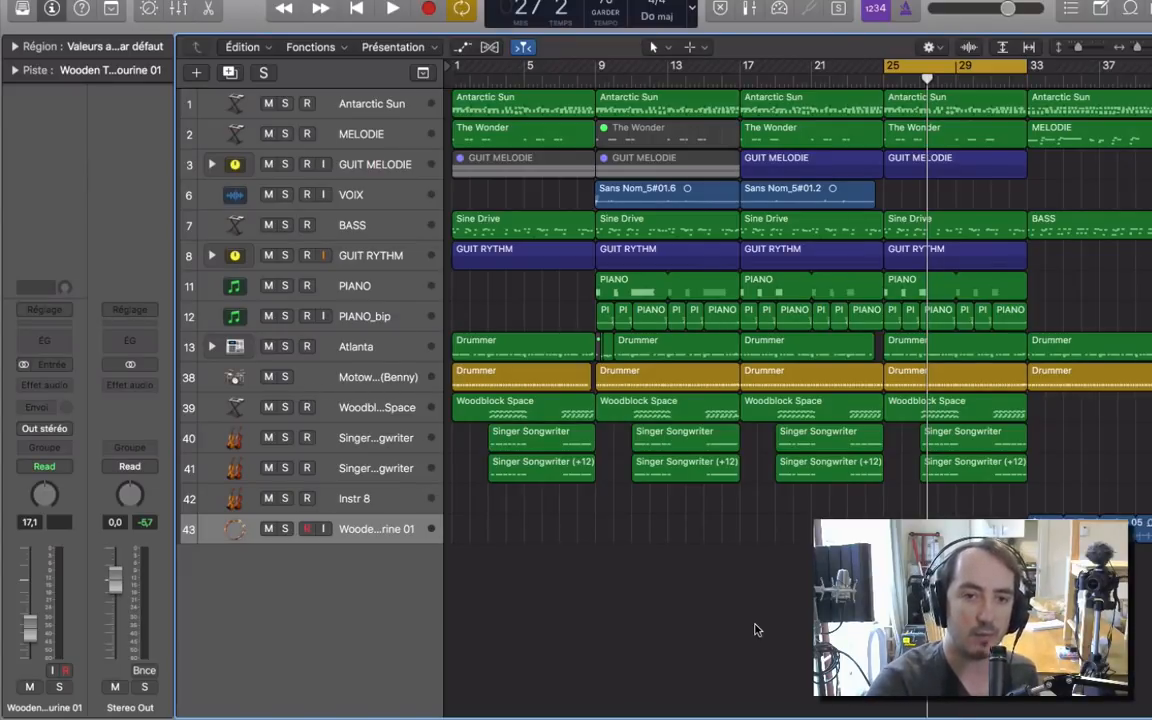
key(space)
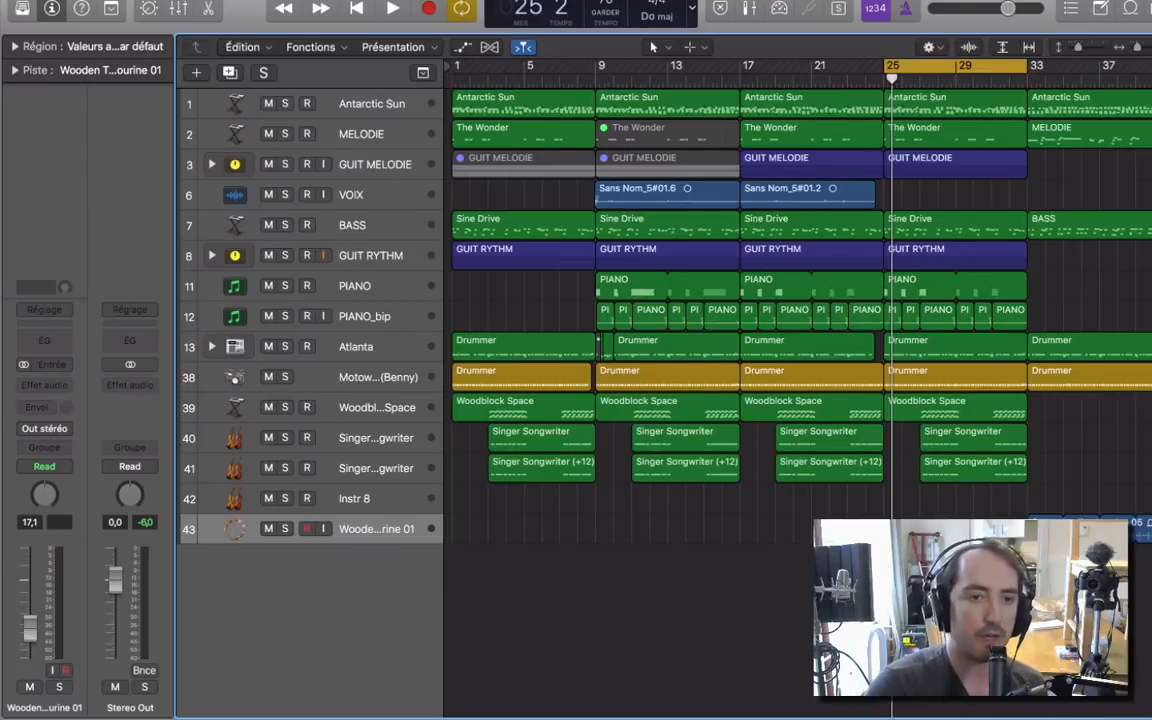
click(200, 72)
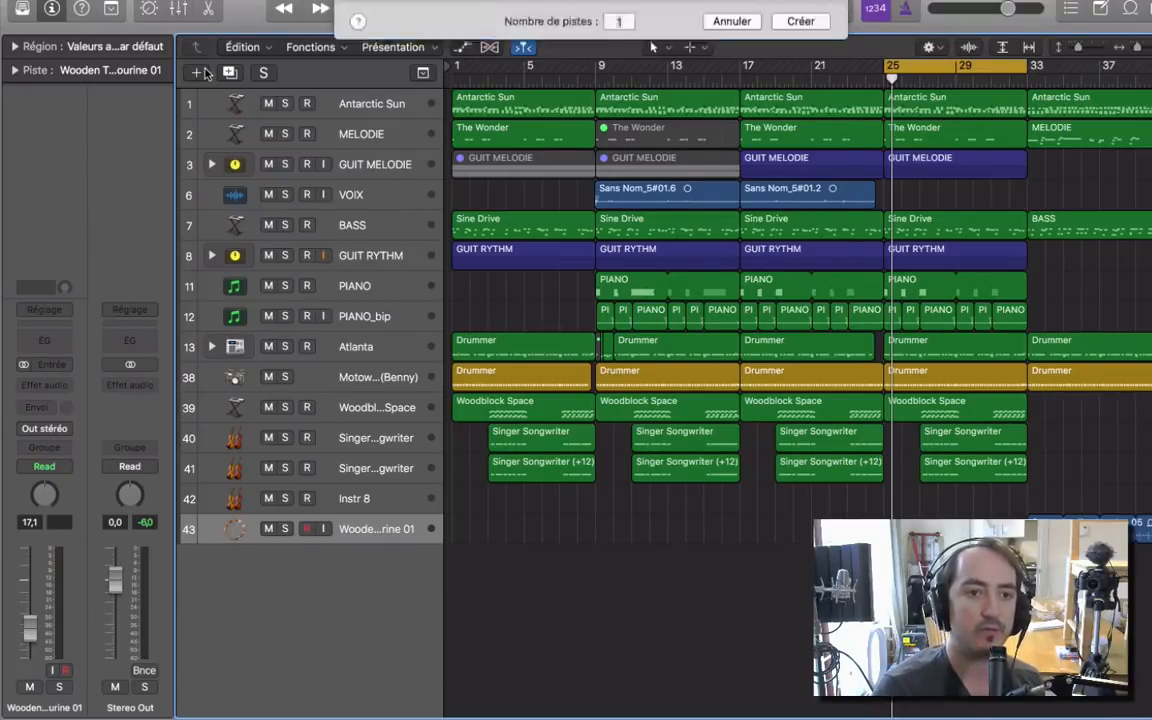
click(595, 47)
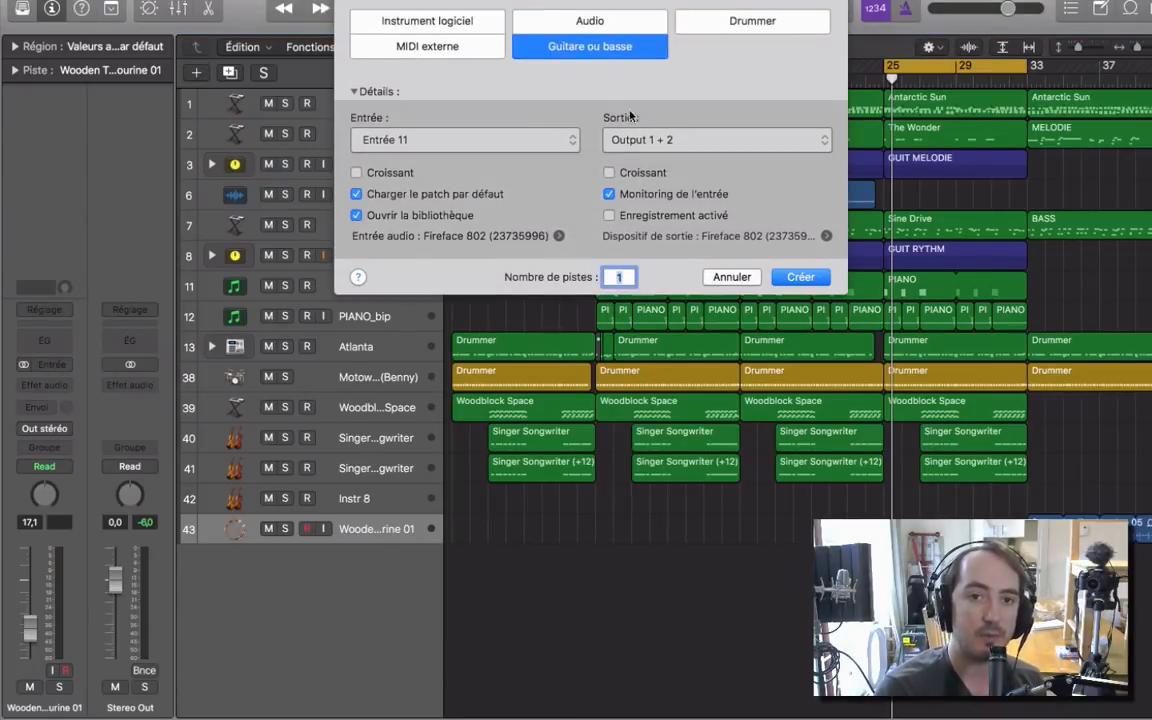
click(585, 22)
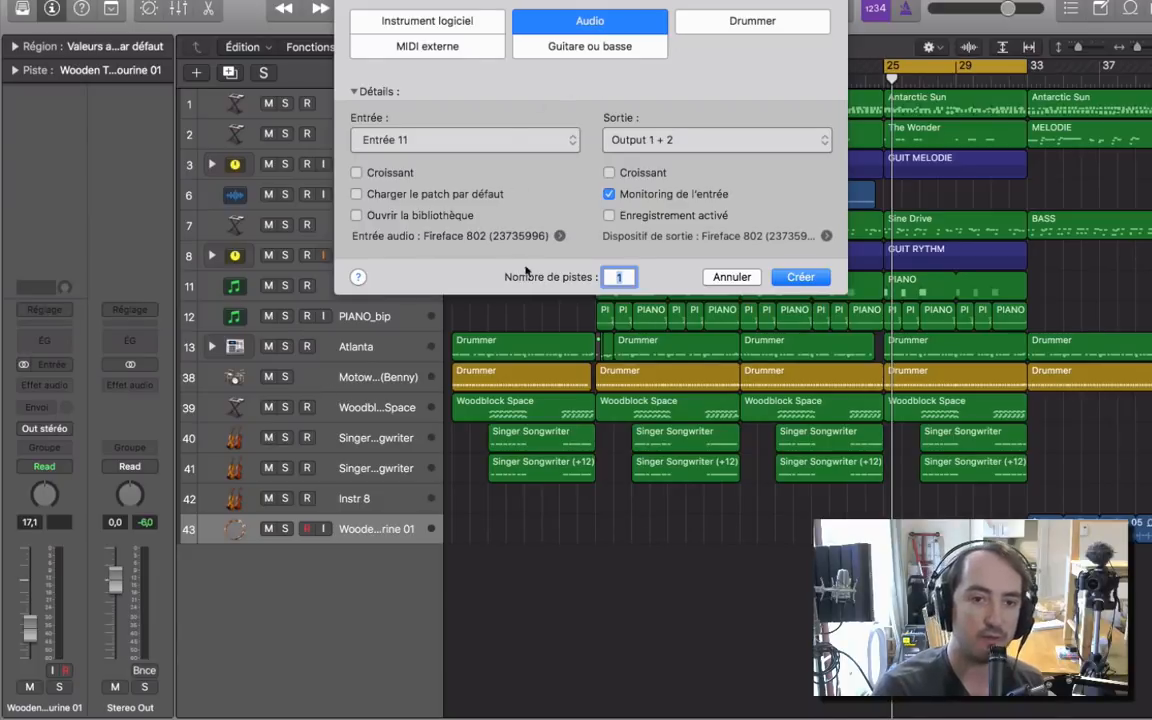
click(803, 278)
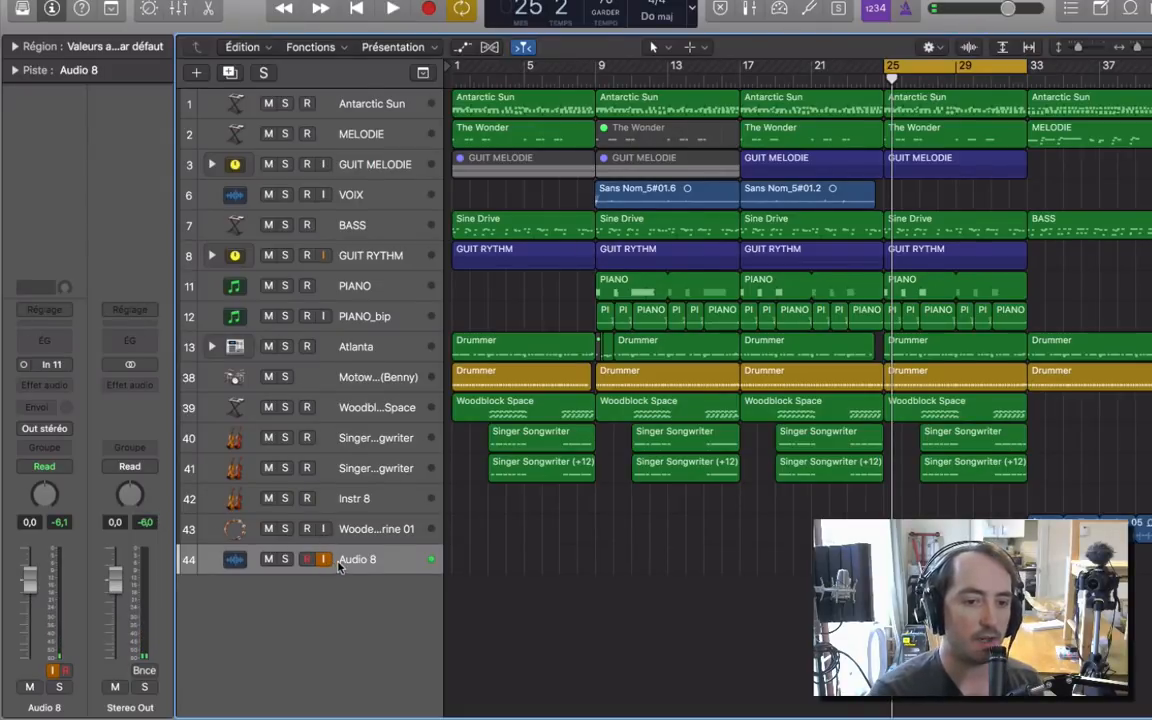
Insert a mono Amp Designer on the Audio 8 track and set its amp model to Sunshine Stack
click(44, 385)
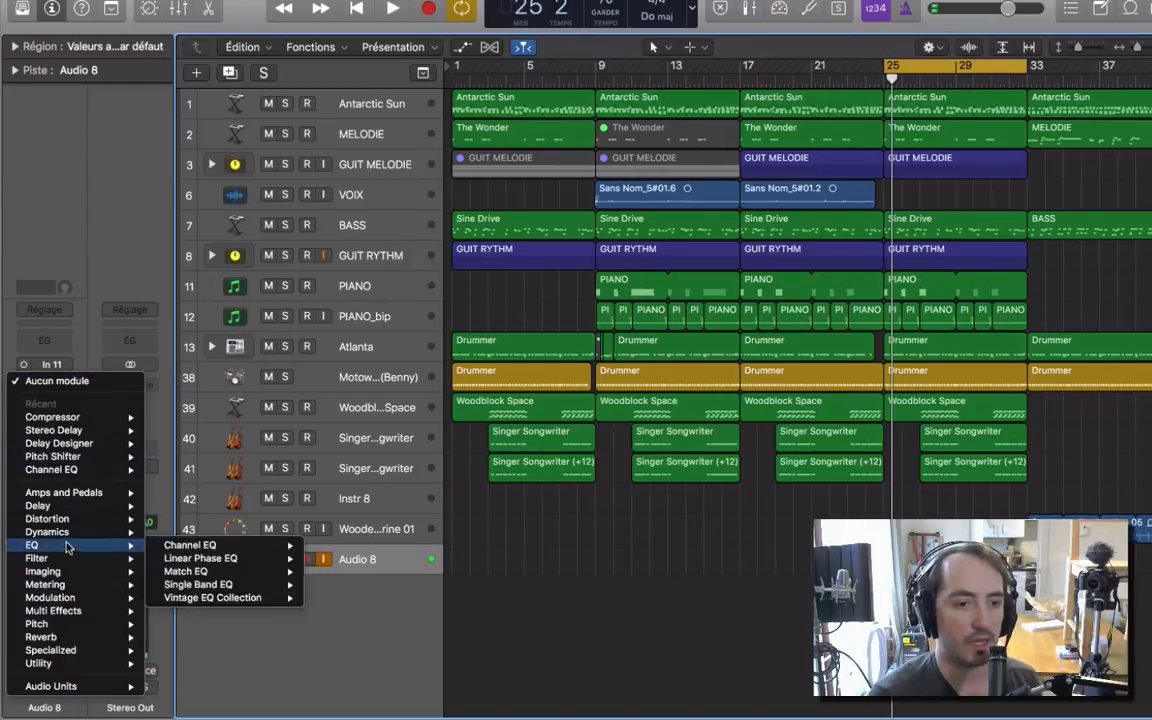
mouse_move(90, 492)
mouse_move(218, 497)
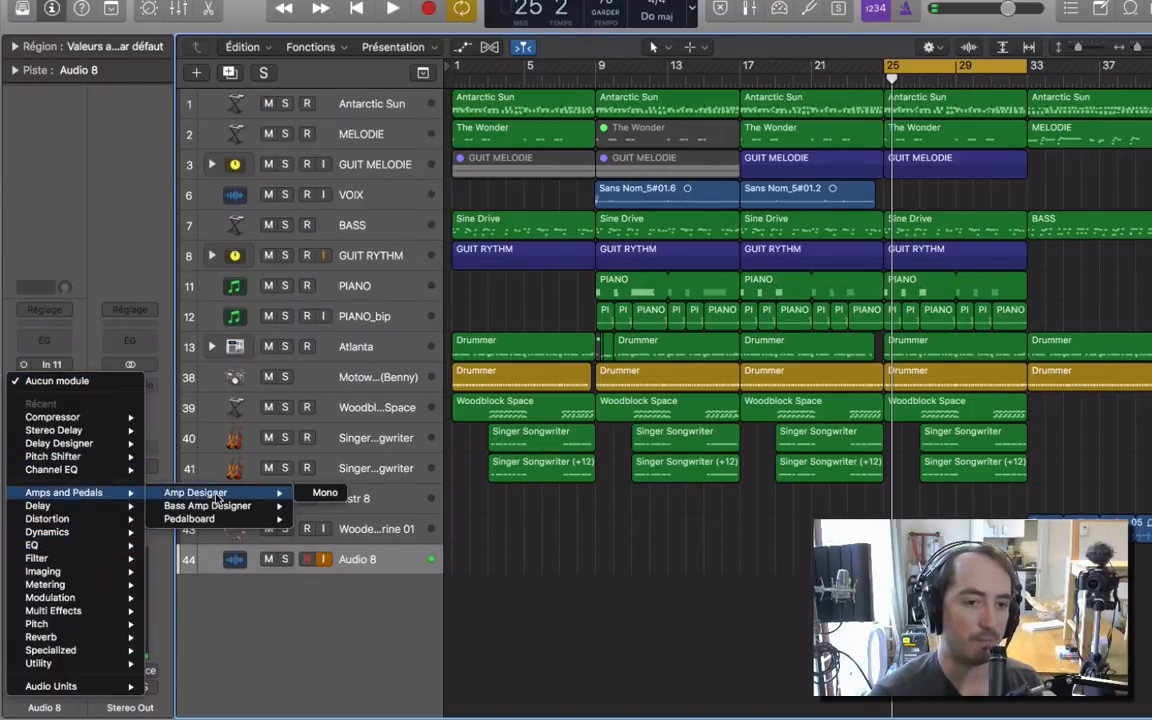
click(320, 493)
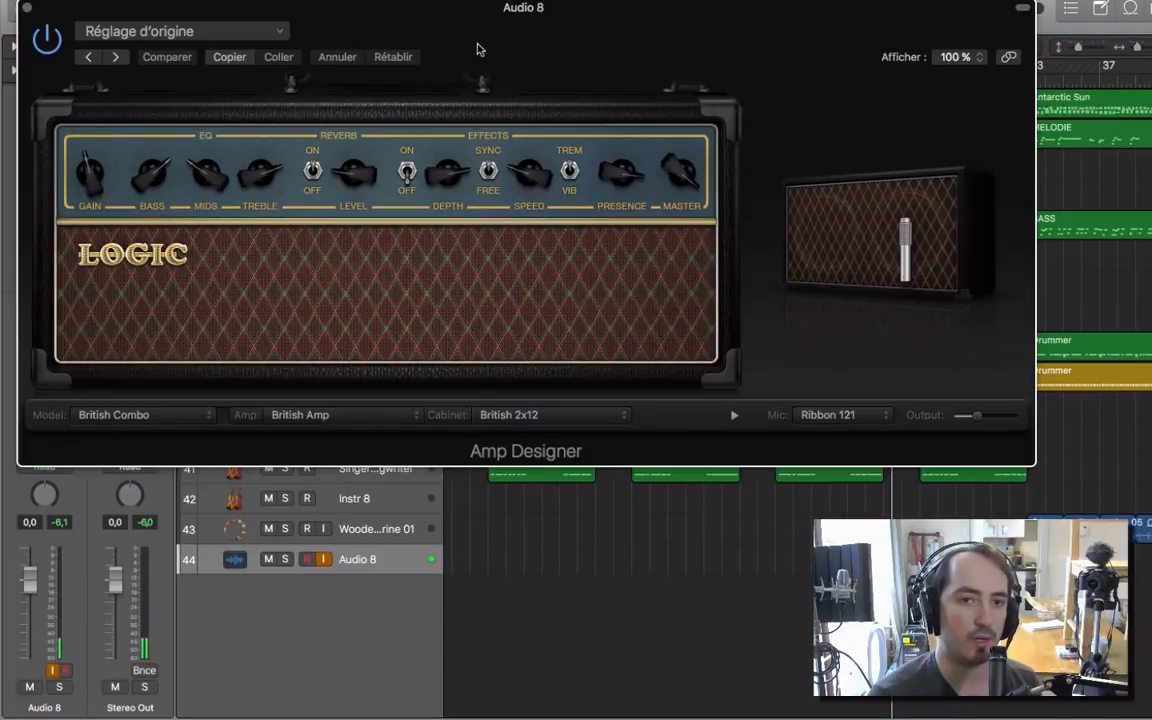
drag(477, 52, 617, 72)
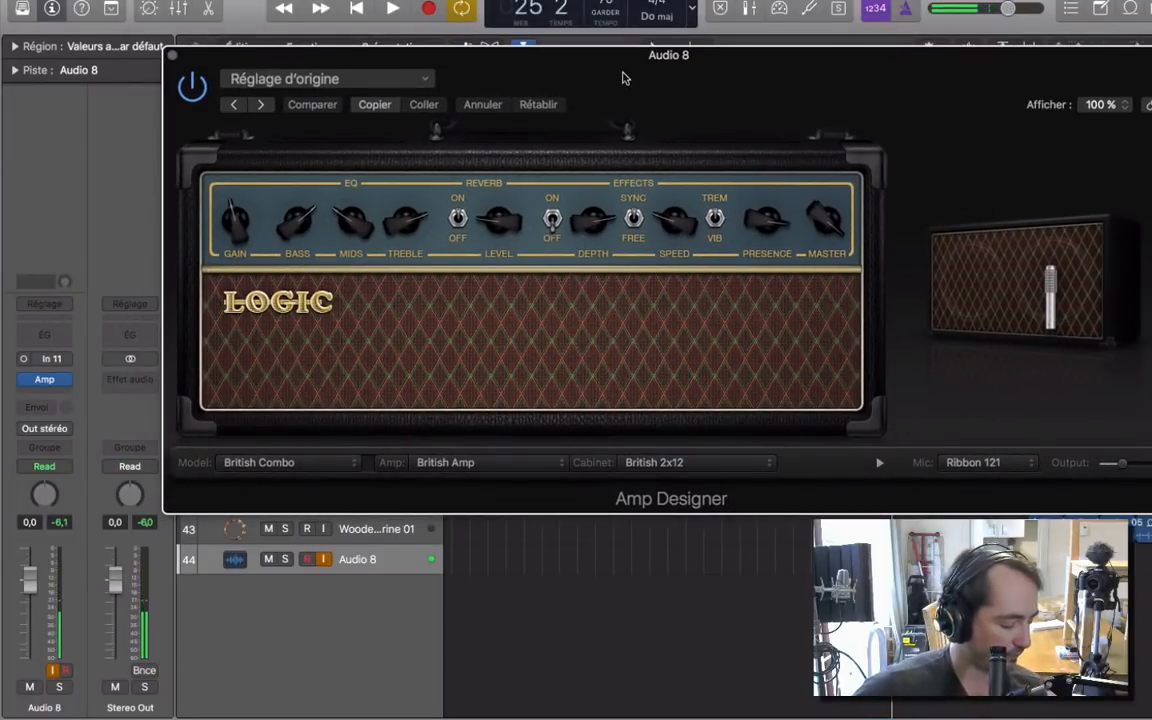
click(285, 462)
click(316, 508)
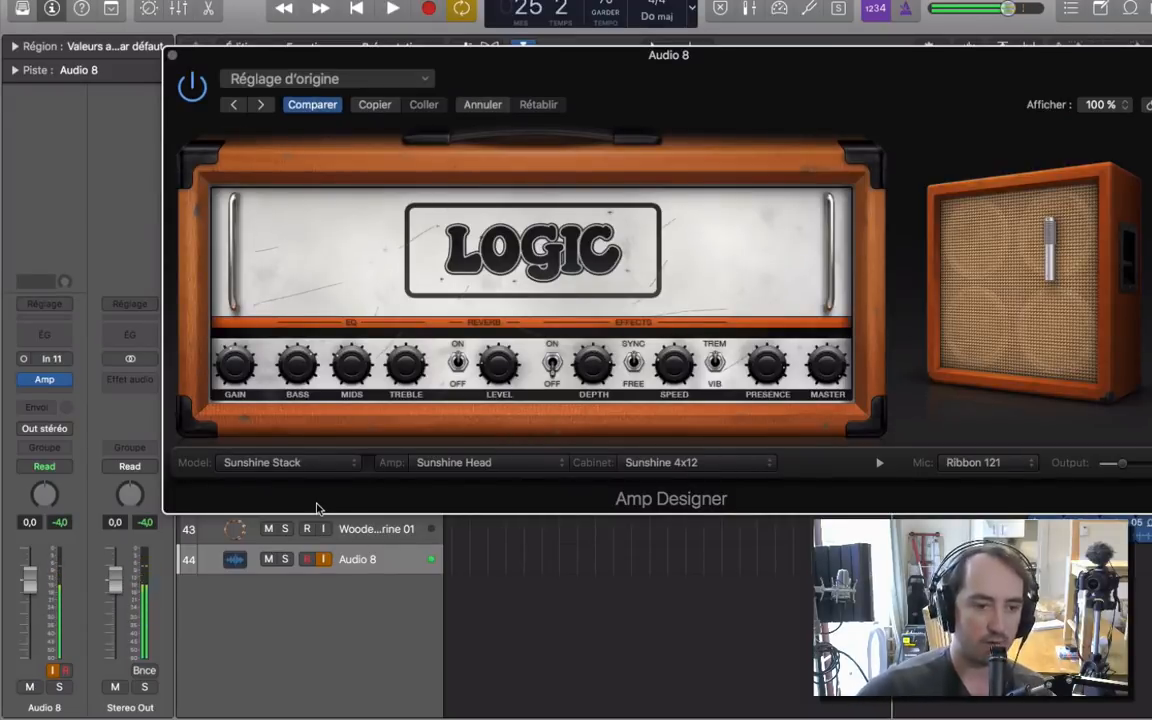
Insert a mono Pedalboard ahead of the amp in the Audio 8 effects chain
click(50, 381)
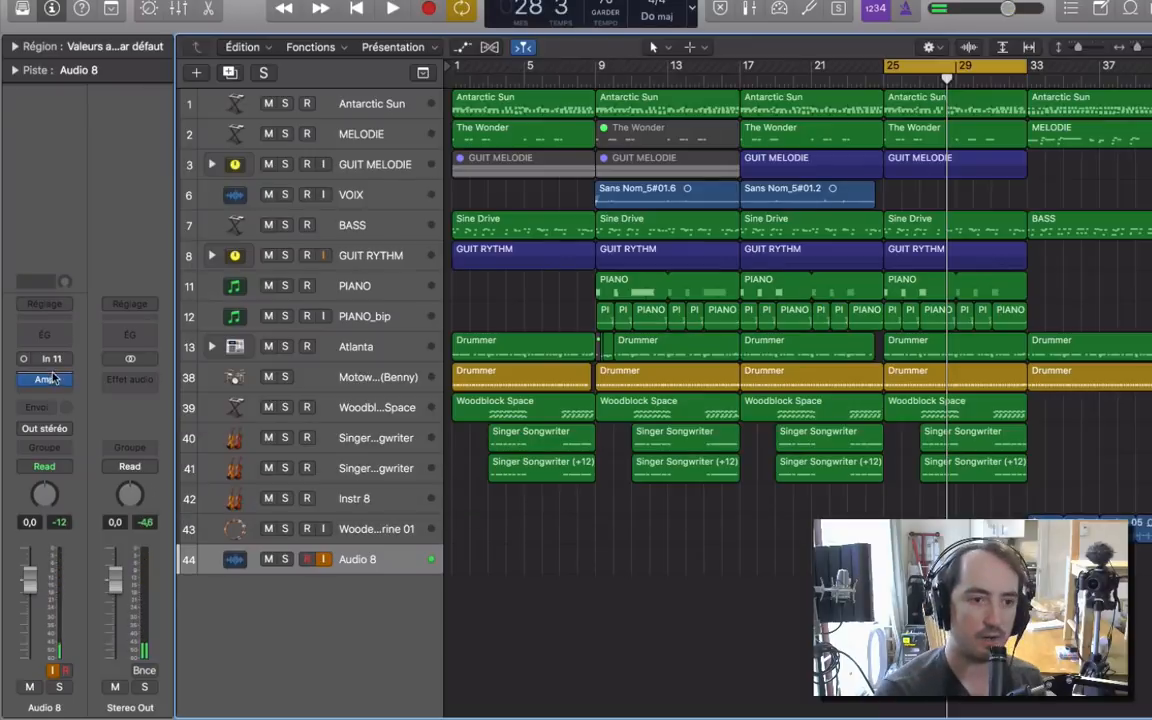
click(45, 366)
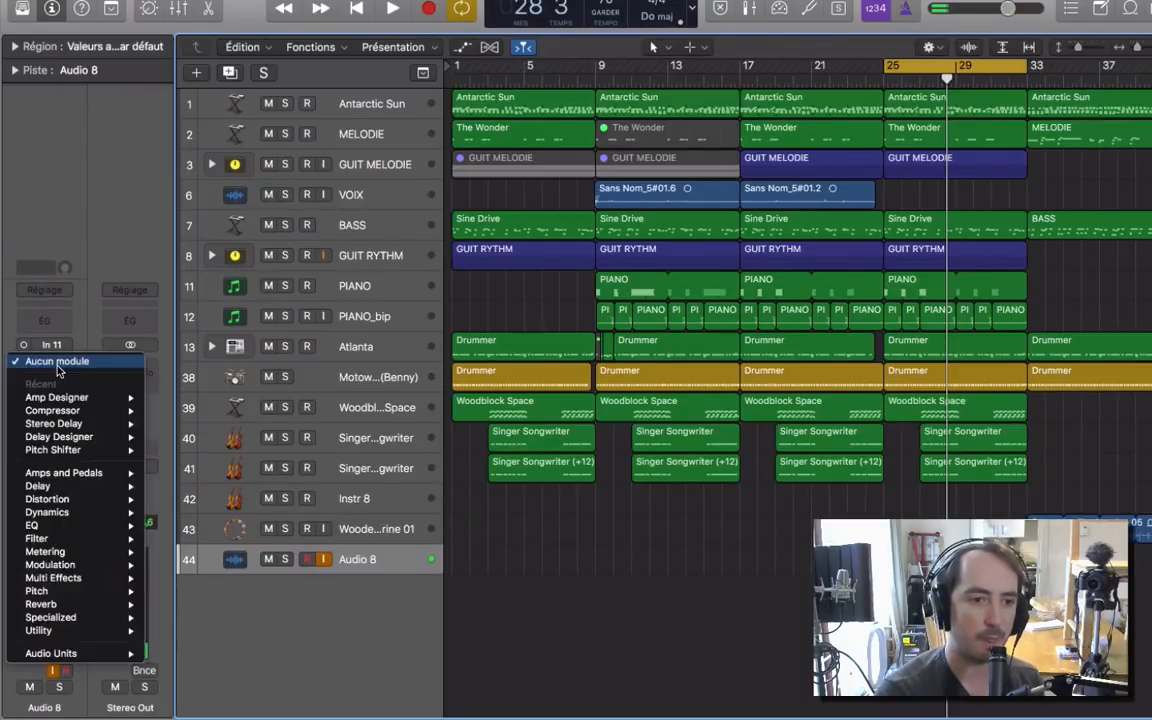
mouse_move(95, 472)
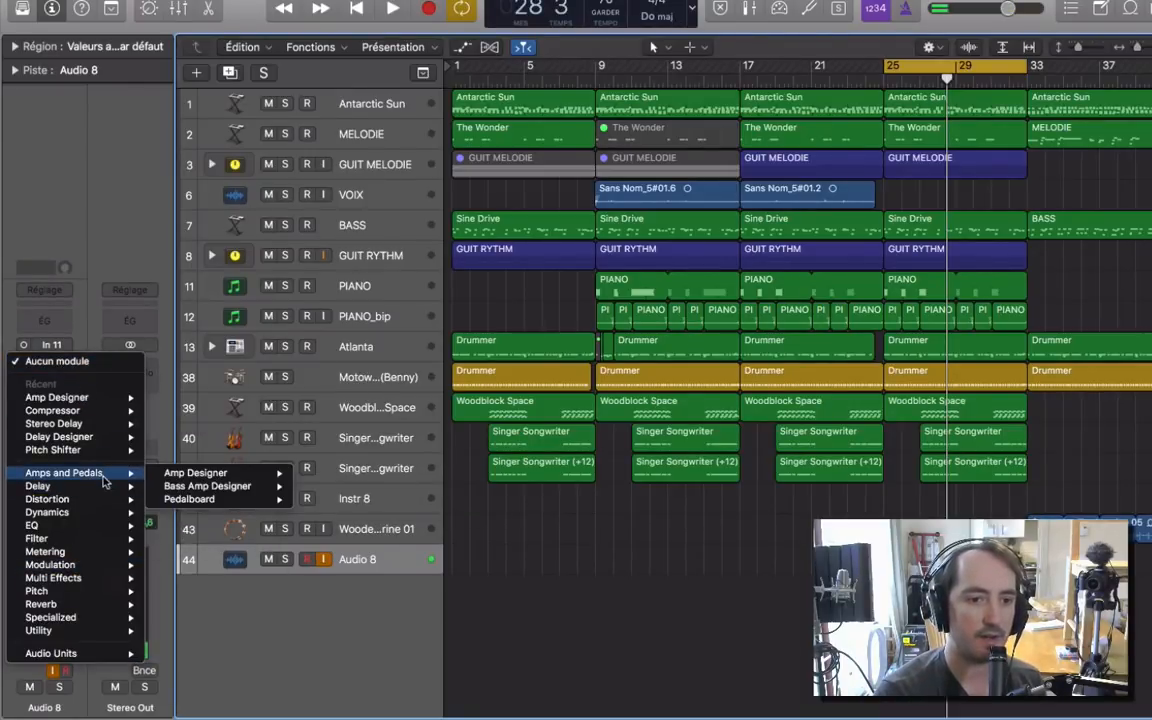
mouse_move(197, 486)
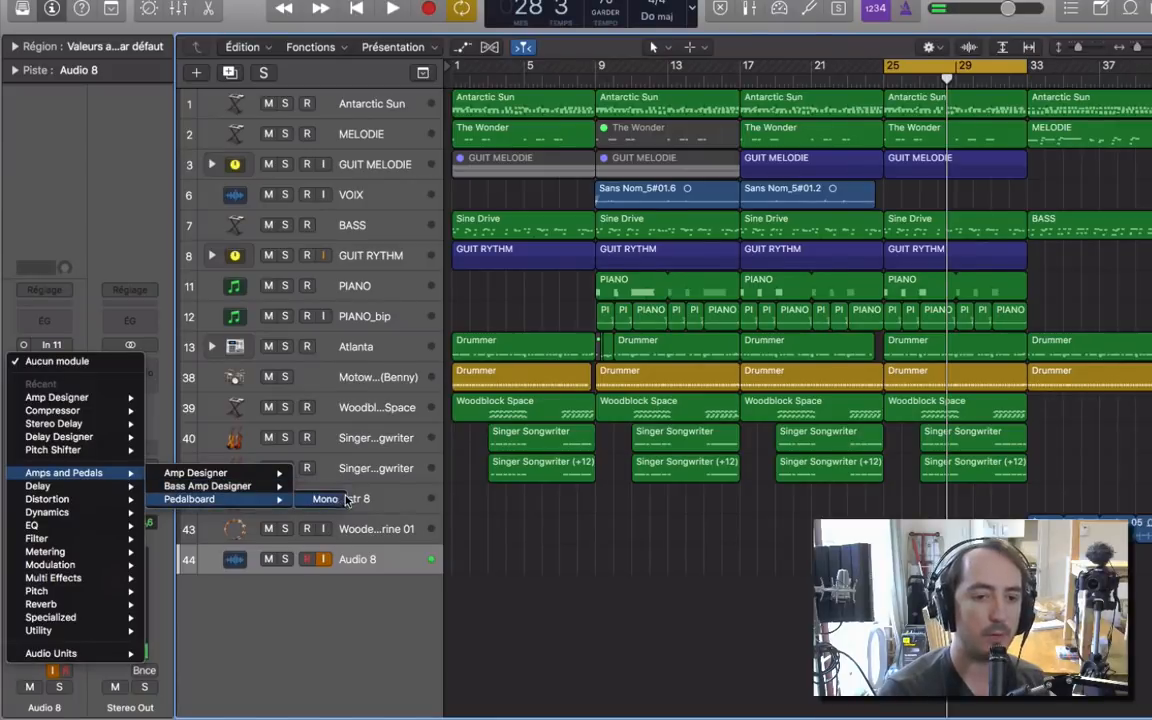
click(344, 500)
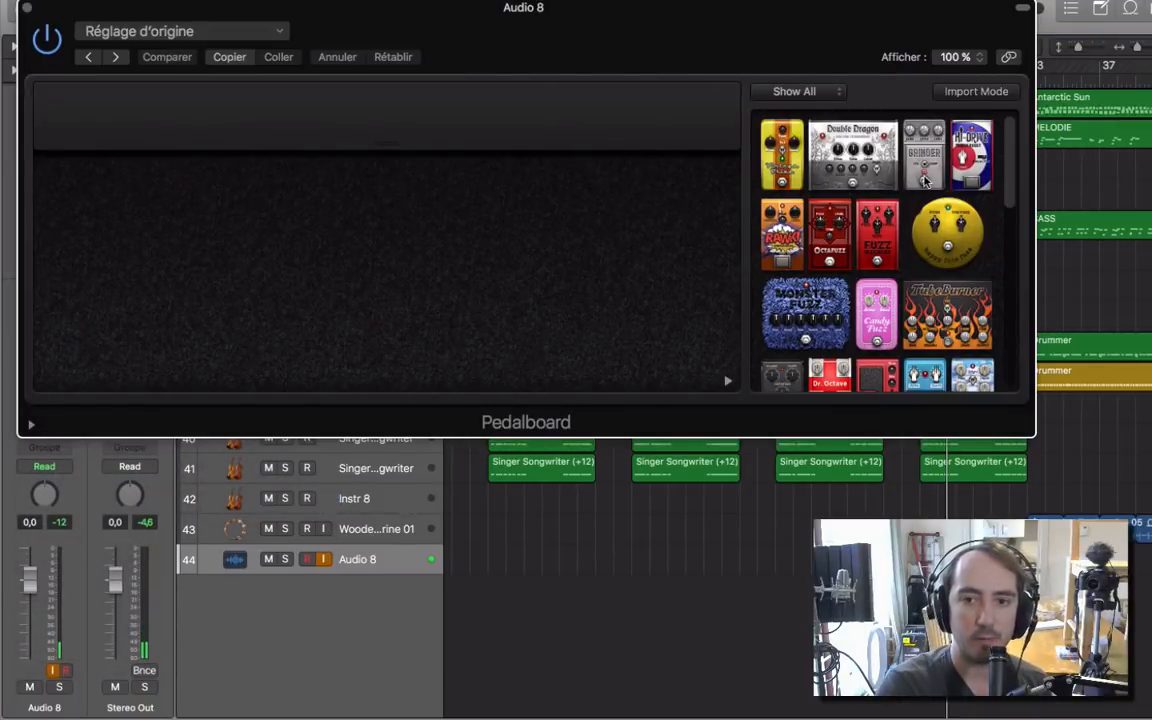
Place the Squash Compressor followed by the Total Tremolo pedal on the pedalboard, and dismiss the plug-in windows
scroll(924, 180, down, 10)
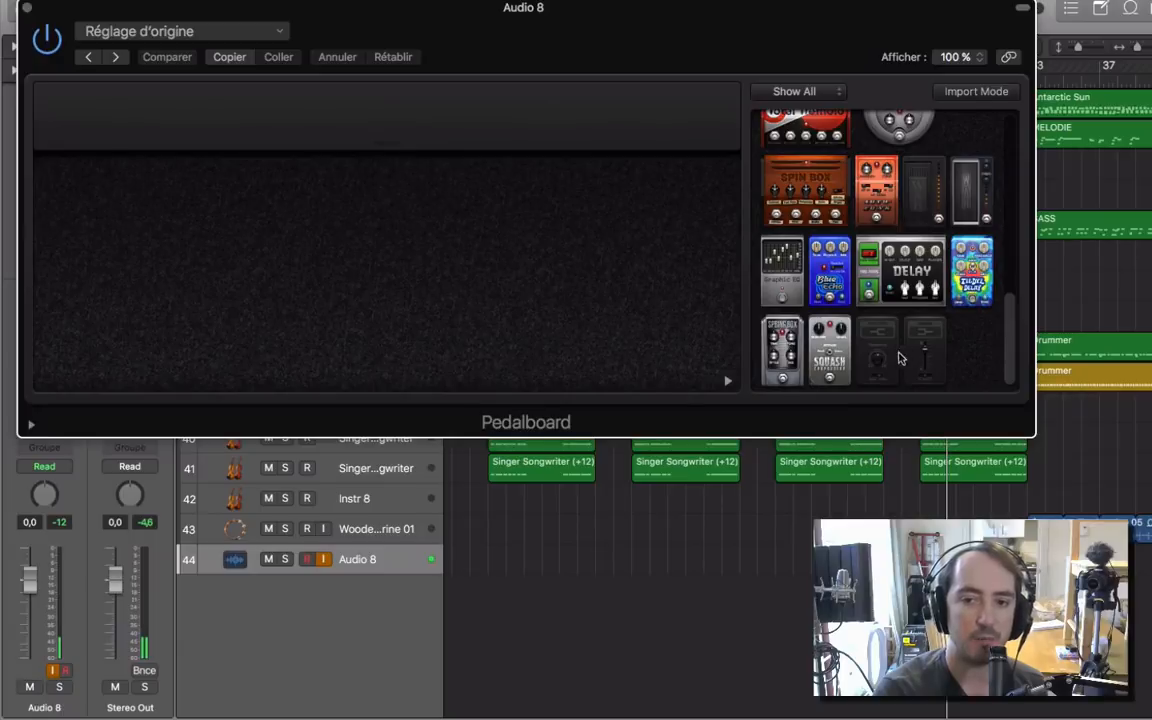
drag(843, 347, 253, 249)
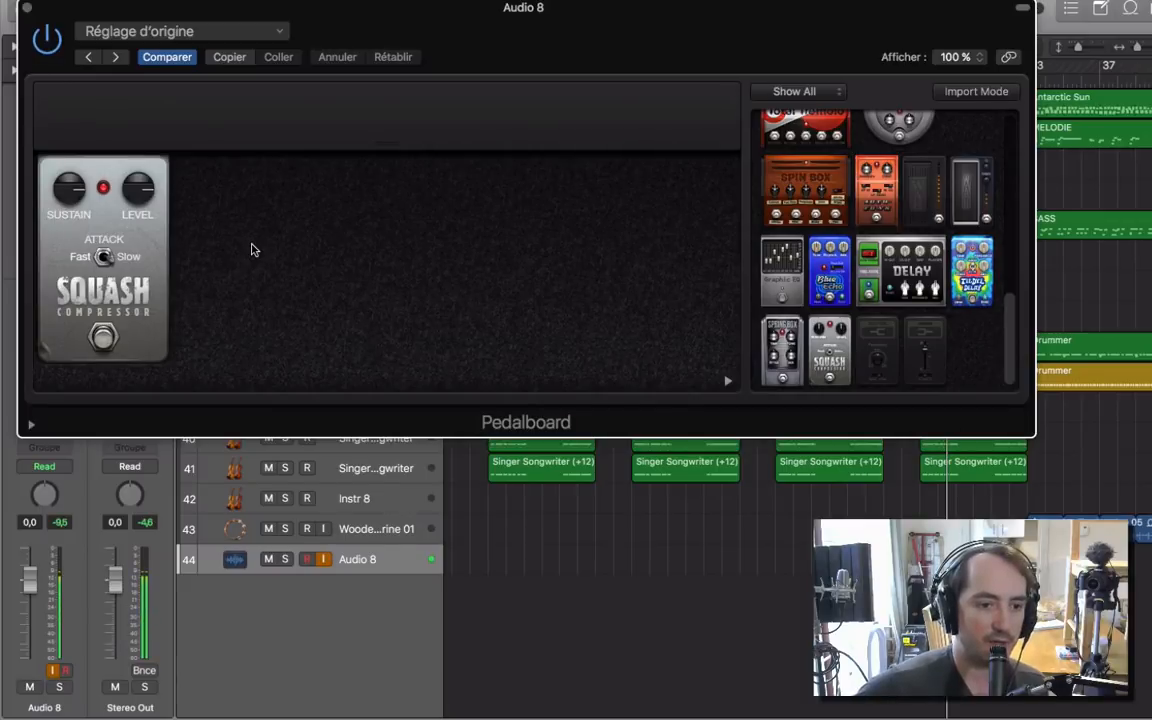
click(103, 341)
click(103, 341)
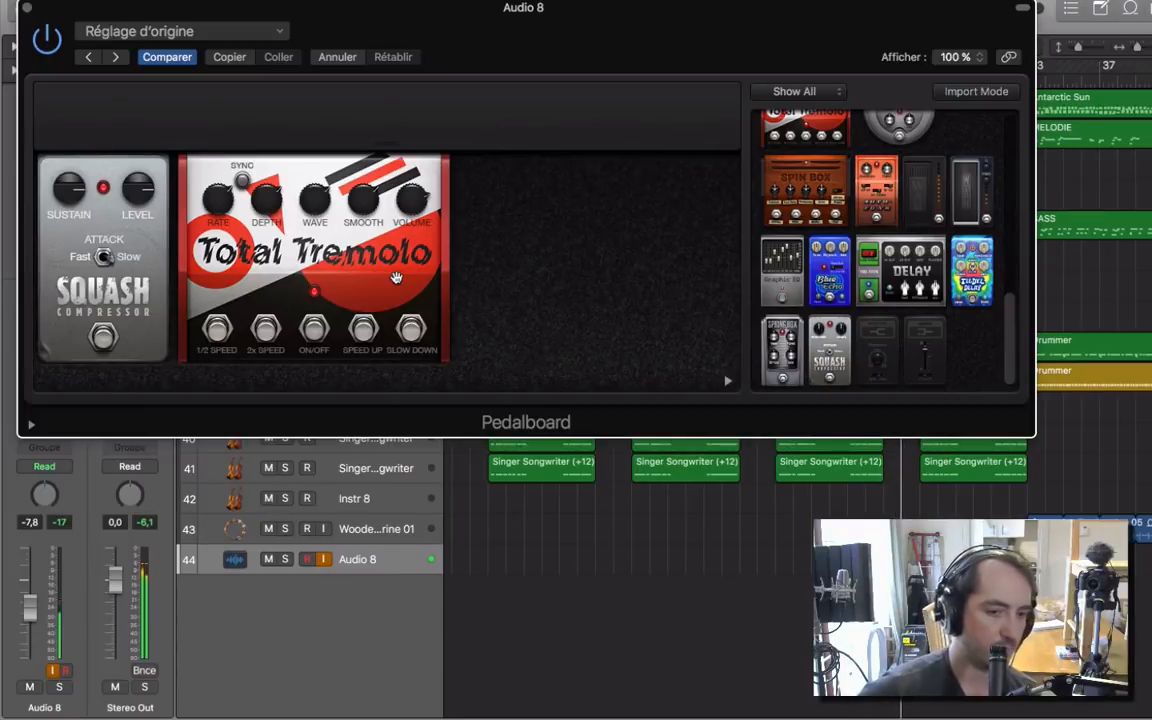
key(super+w)
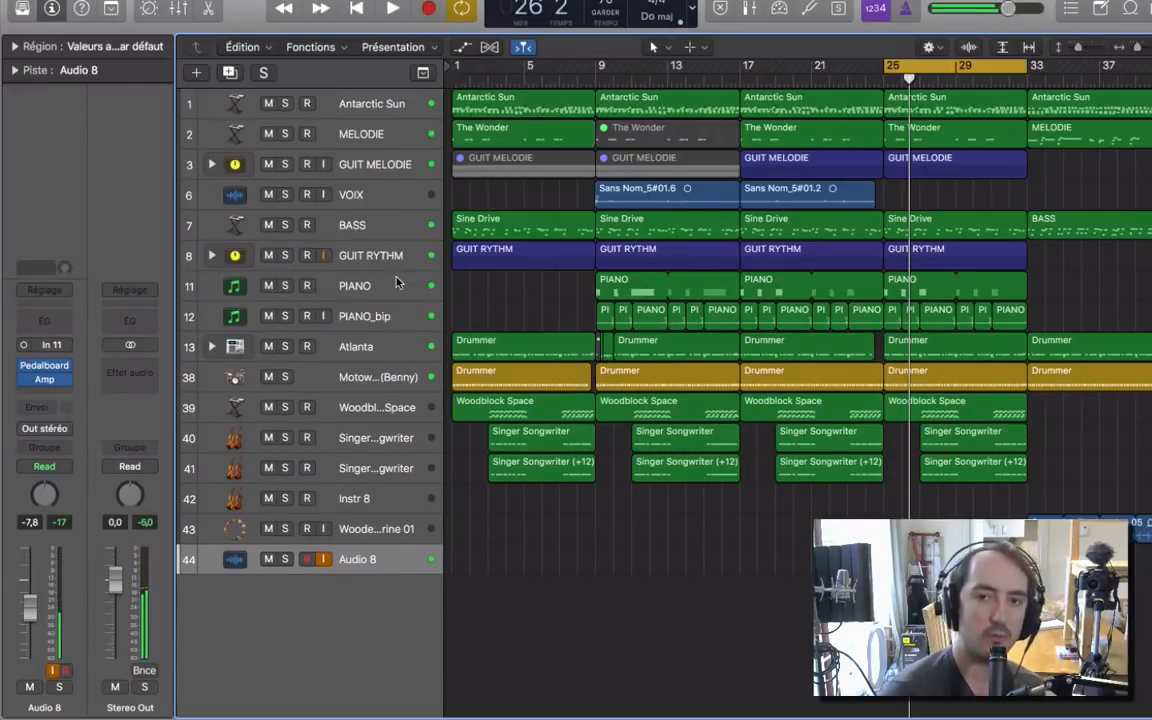
Show the tuner for input 11, and insert a ChromaVerb reverb after the amp on Audio 8
click(806, 7)
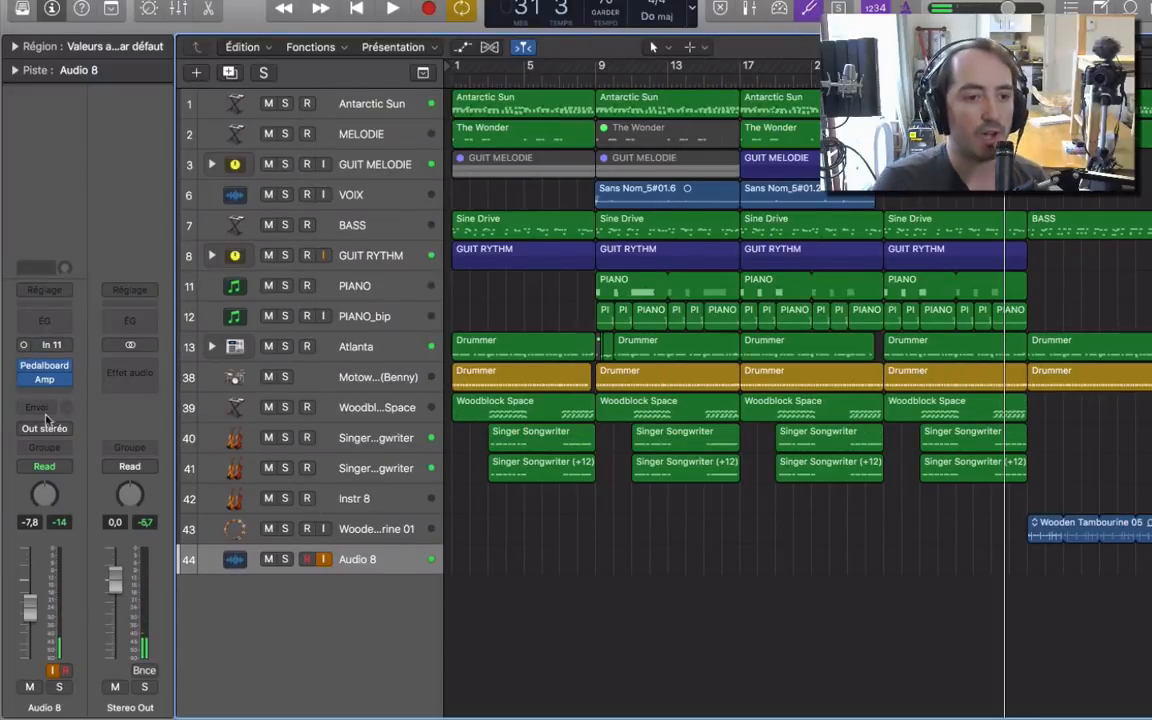
click(60, 372)
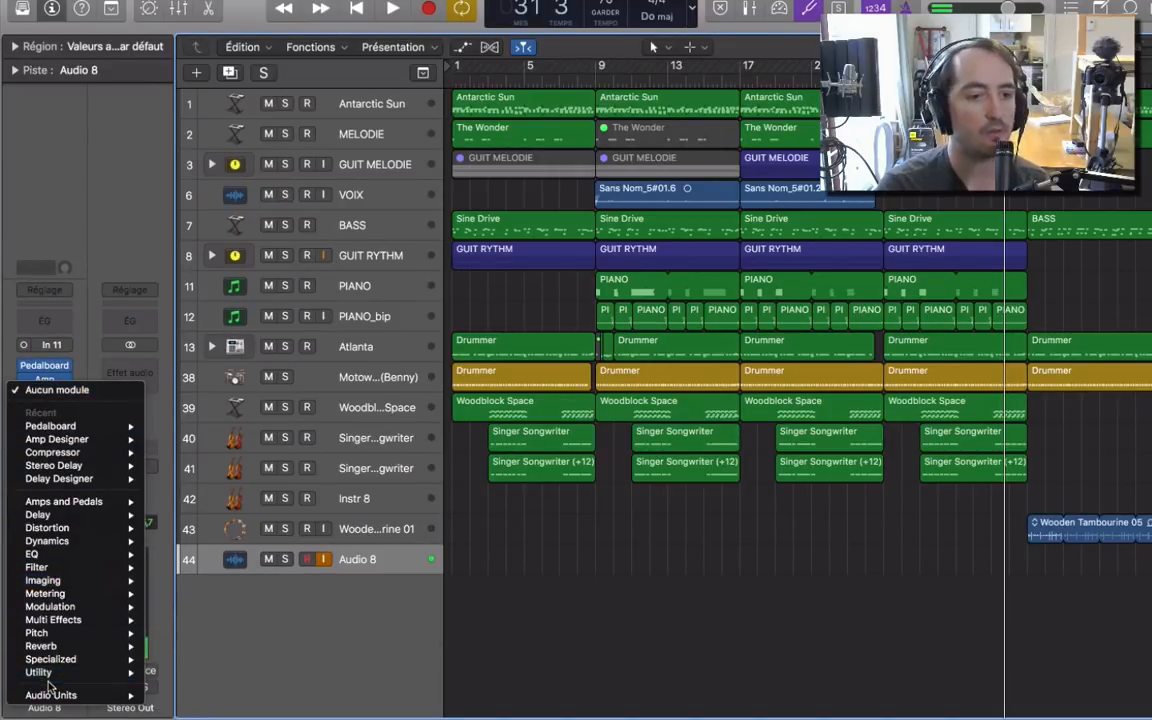
mouse_move(66, 647)
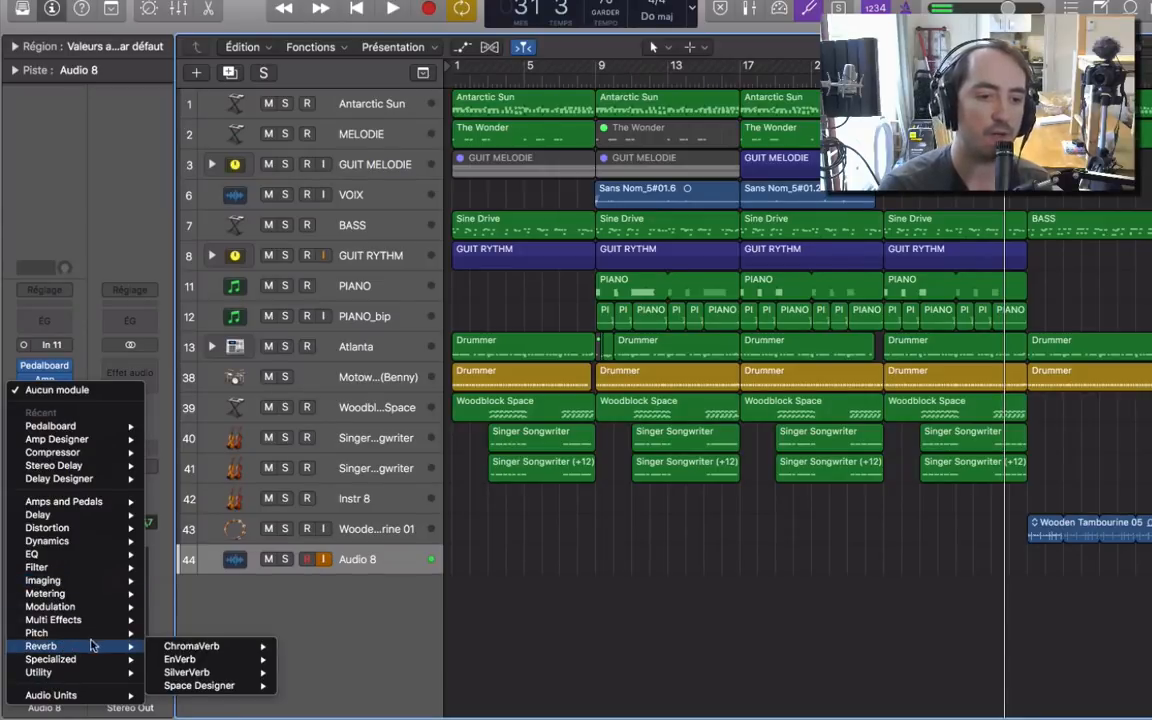
mouse_move(200, 646)
click(295, 598)
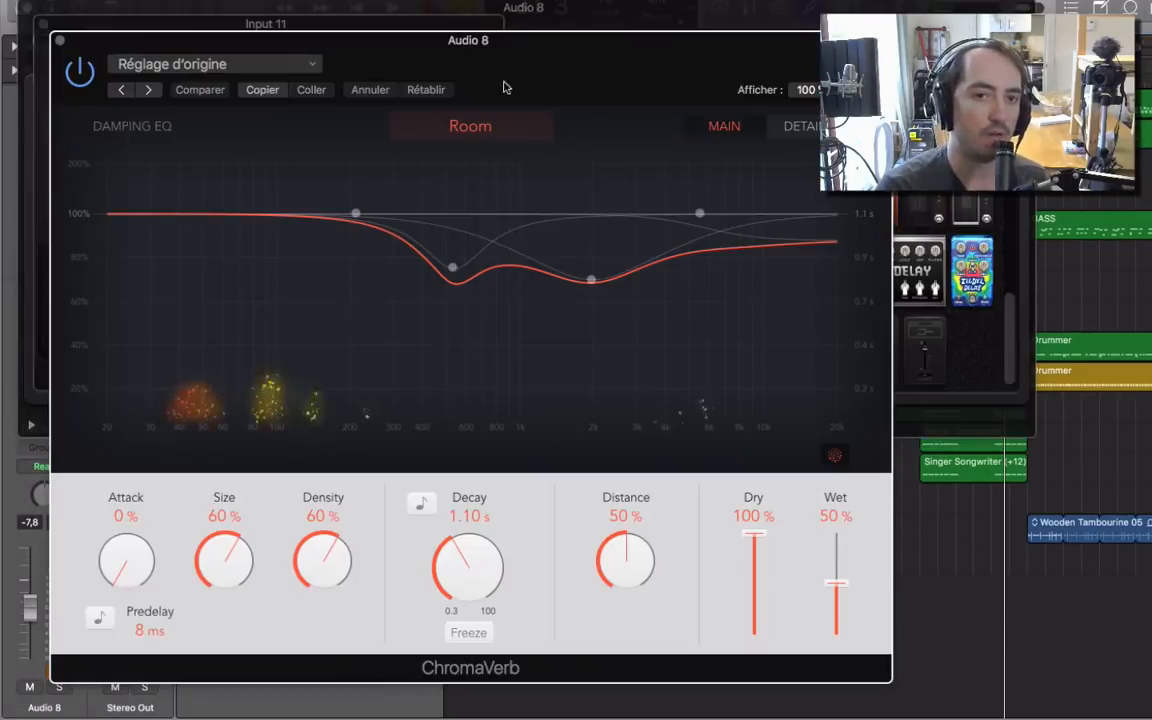
drag(504, 87, 641, 100)
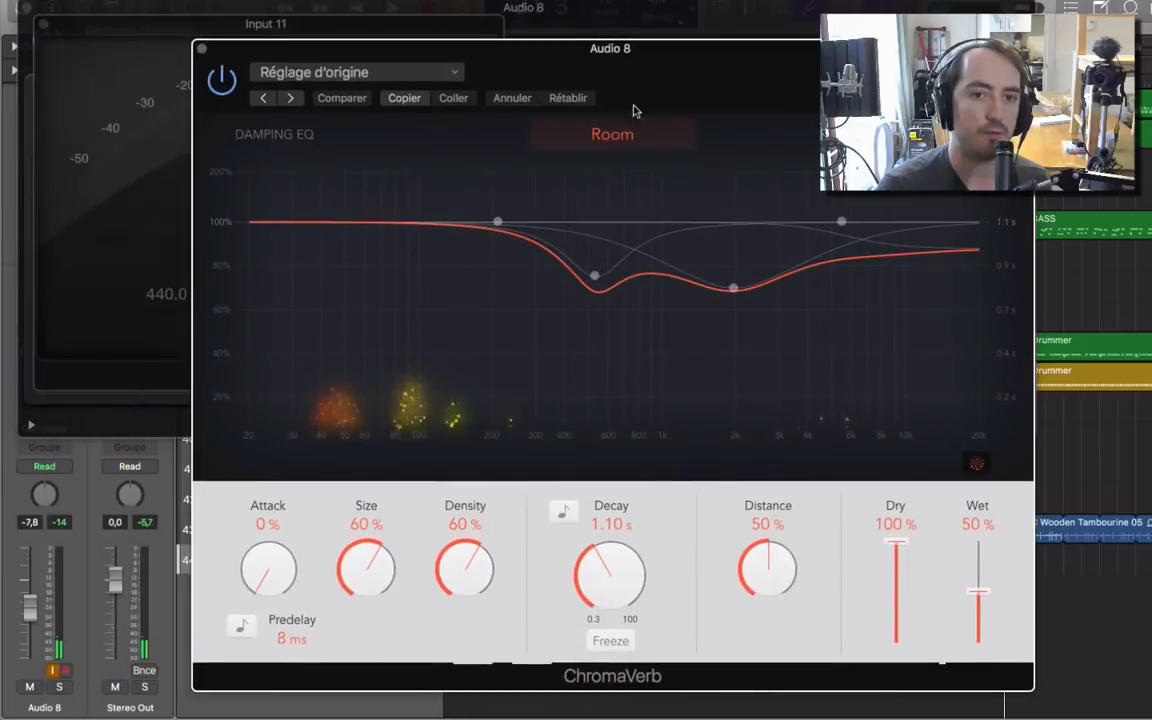
Set ChromaVerb to the Reflective Hall type with a 36 ms predelay, 56 % dry and 100 % wet
click(612, 134)
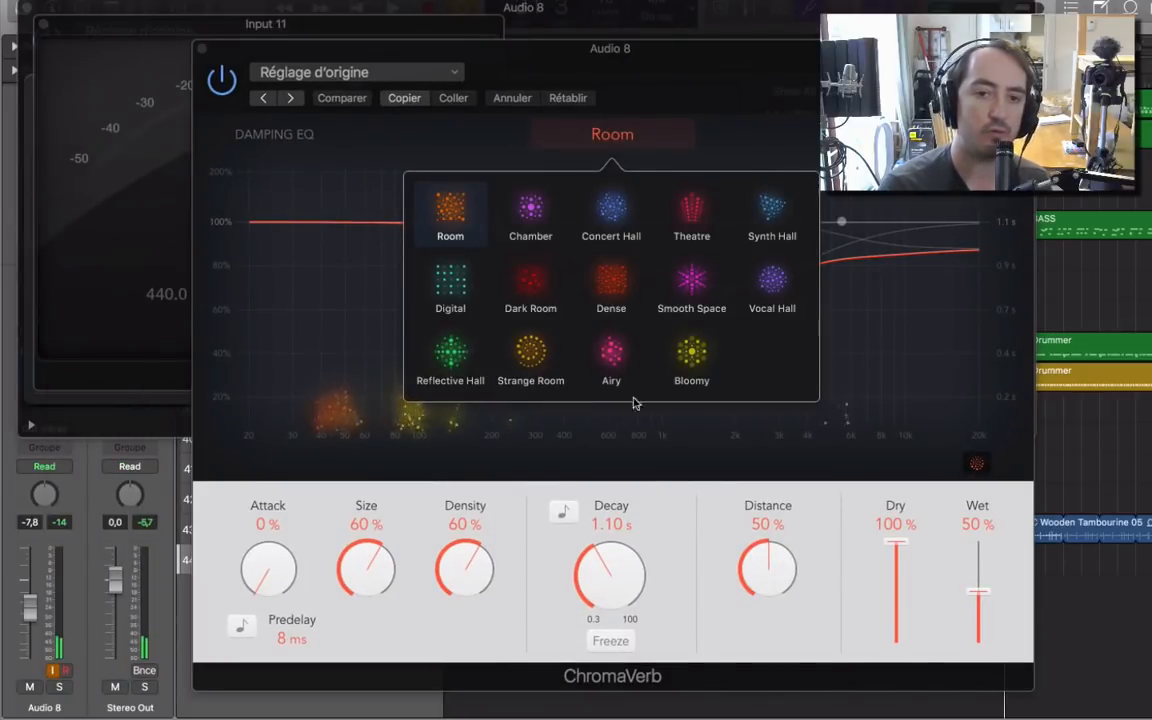
click(450, 355)
click(599, 530)
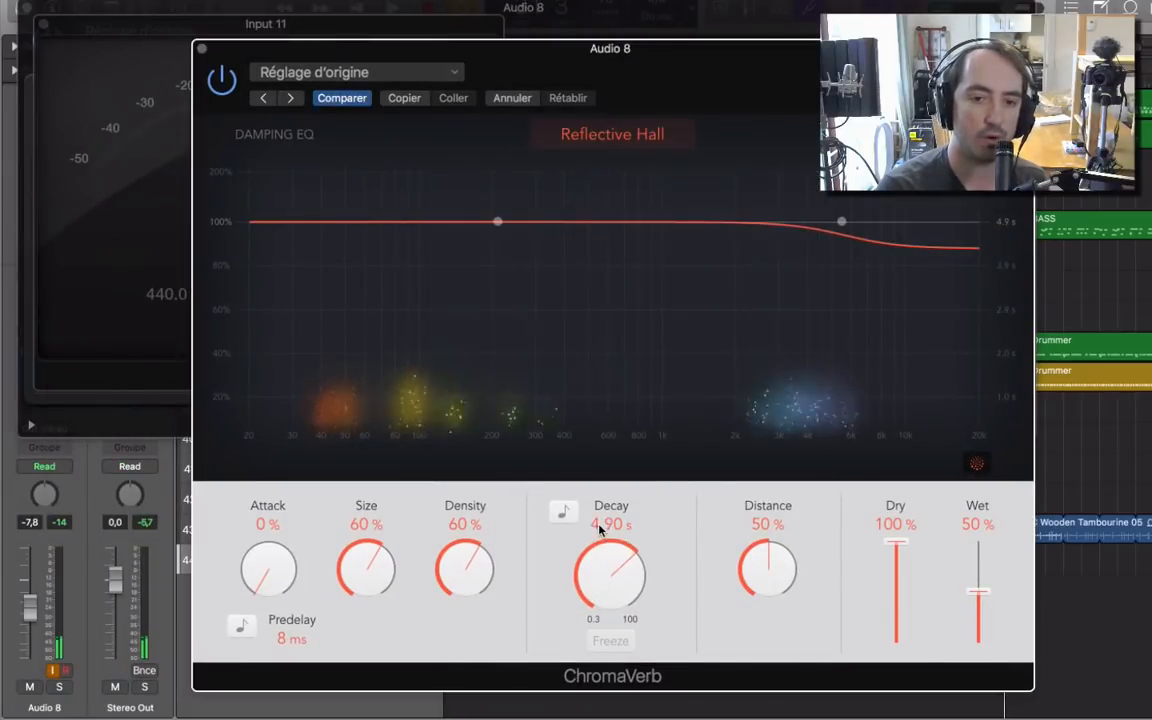
drag(297, 643, 298, 632)
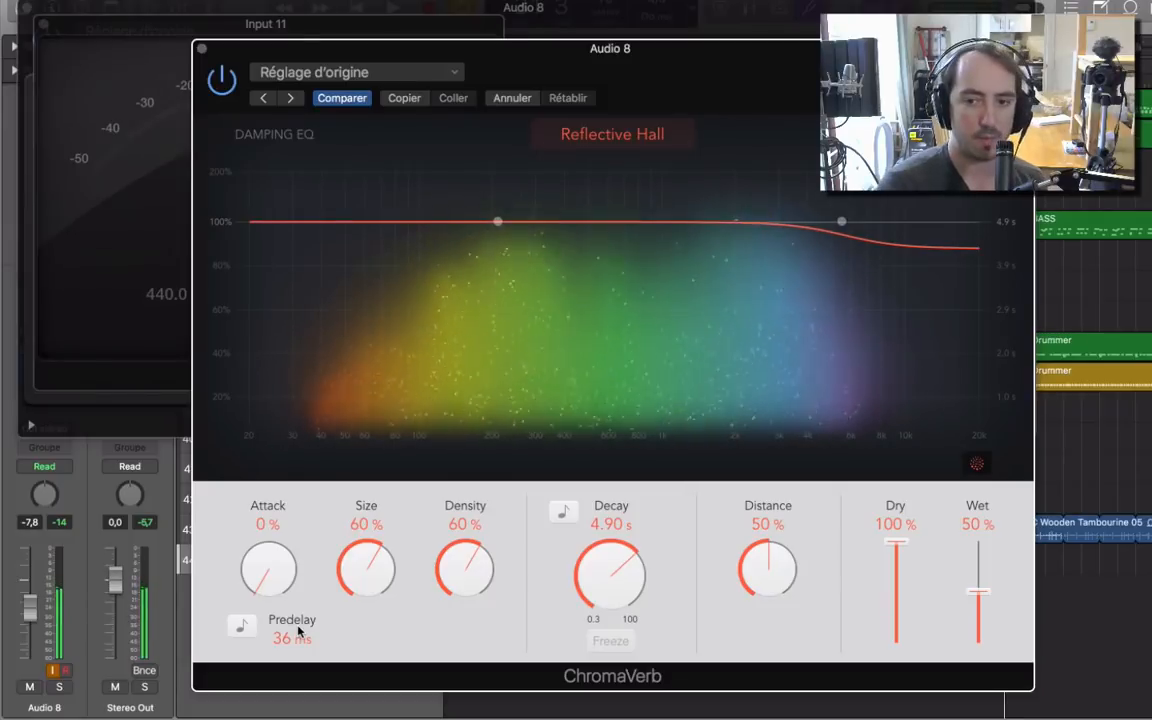
drag(897, 546, 899, 594)
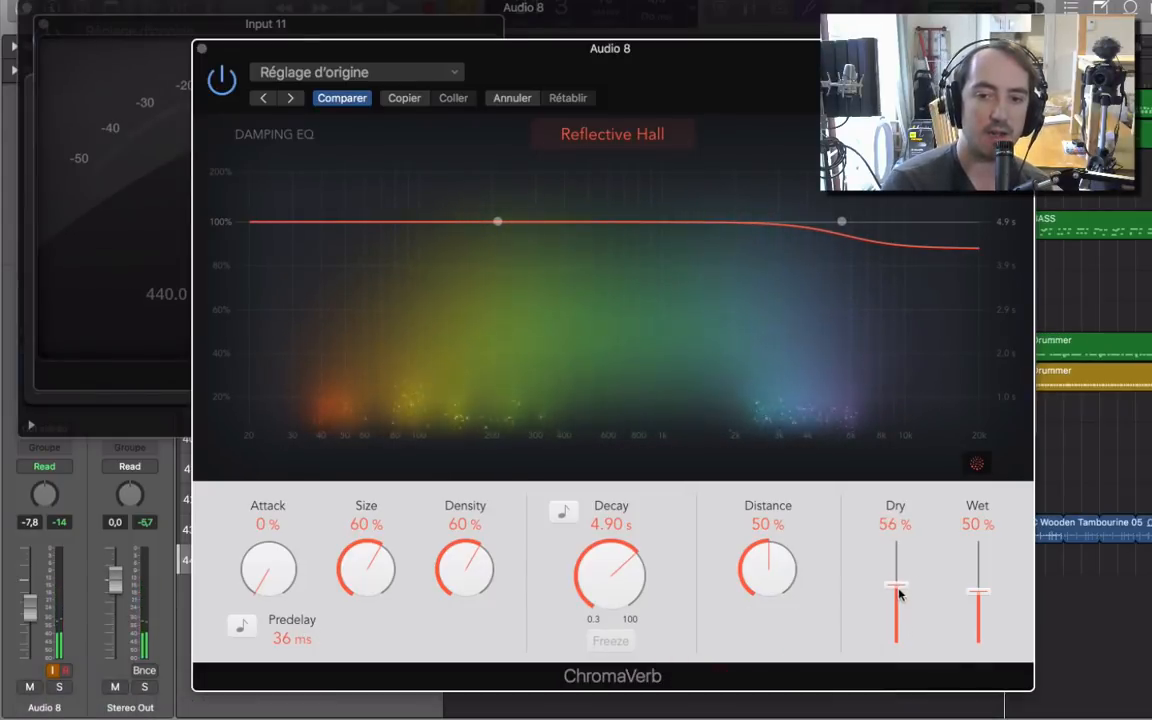
drag(978, 591, 983, 533)
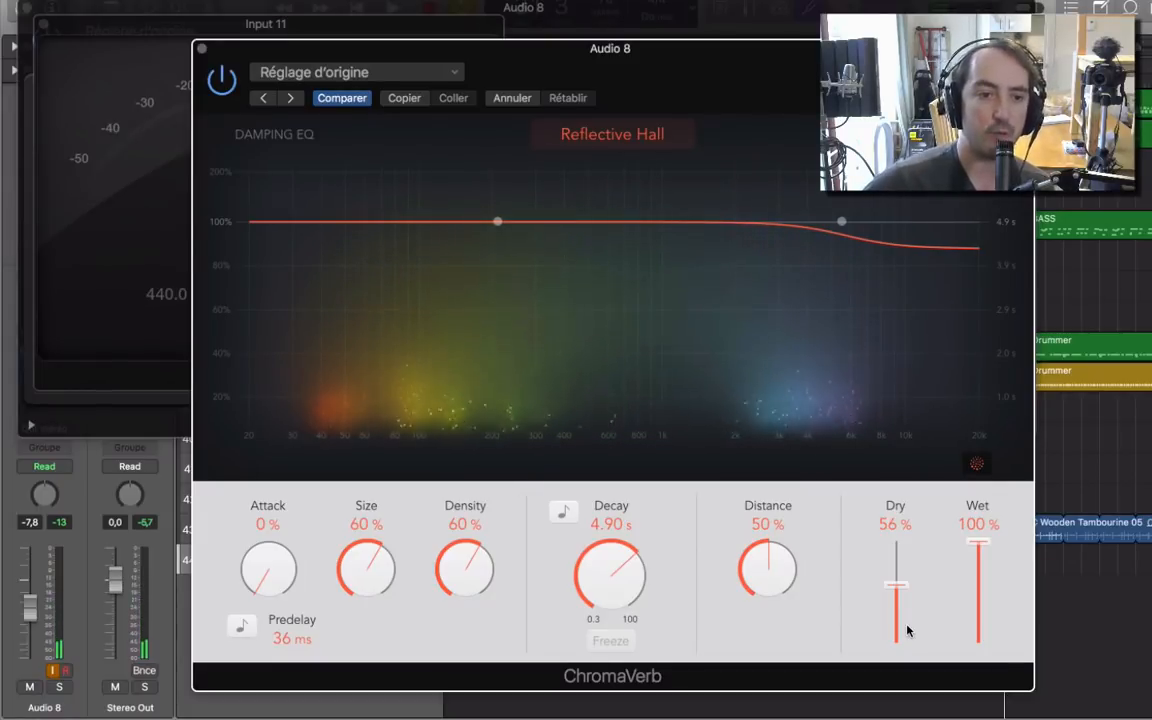
Set the ChromaVerb decay to 8.70 s
click(56, 670)
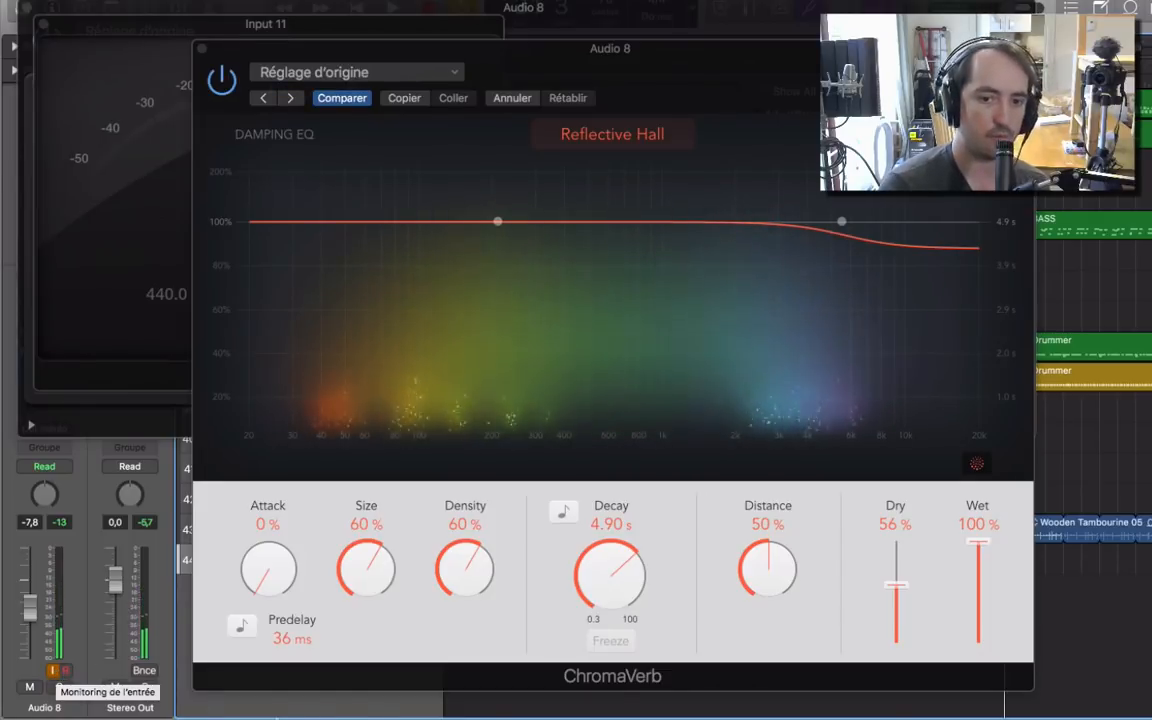
mouse_move(276, 706)
drag(612, 565, 612, 548)
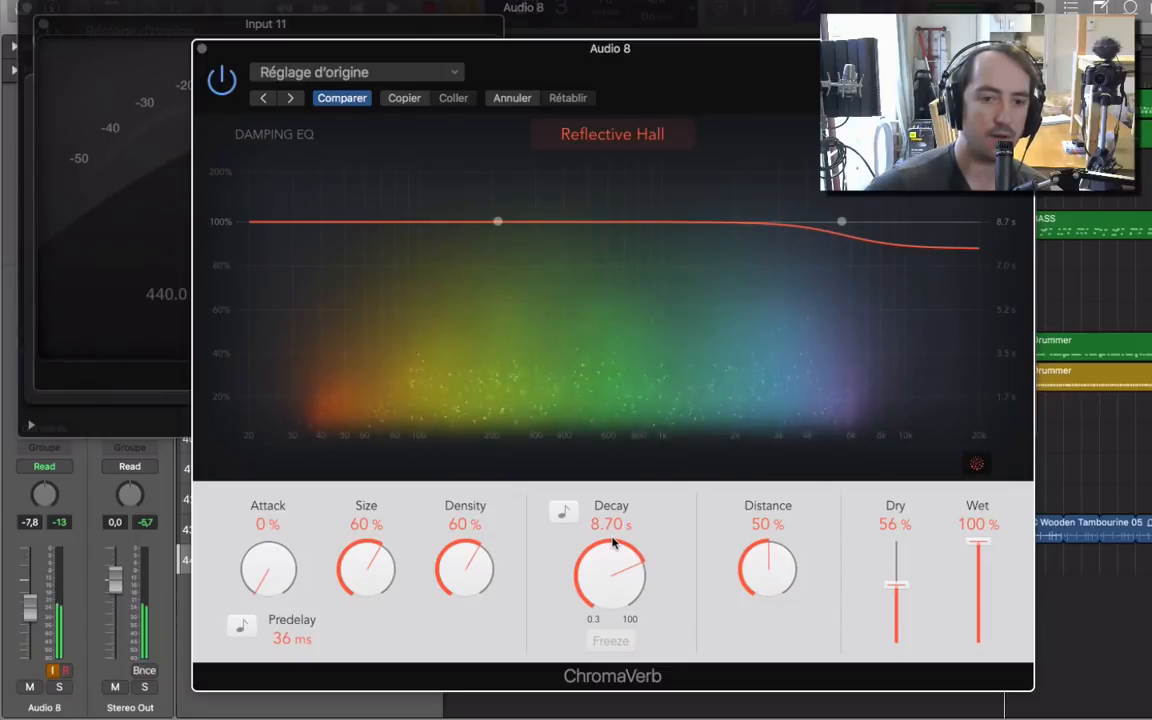
Close the tuner and pedalboard windows, and add a Channel EQ after the reverb on Audio 8
click(41, 29)
click(26, 12)
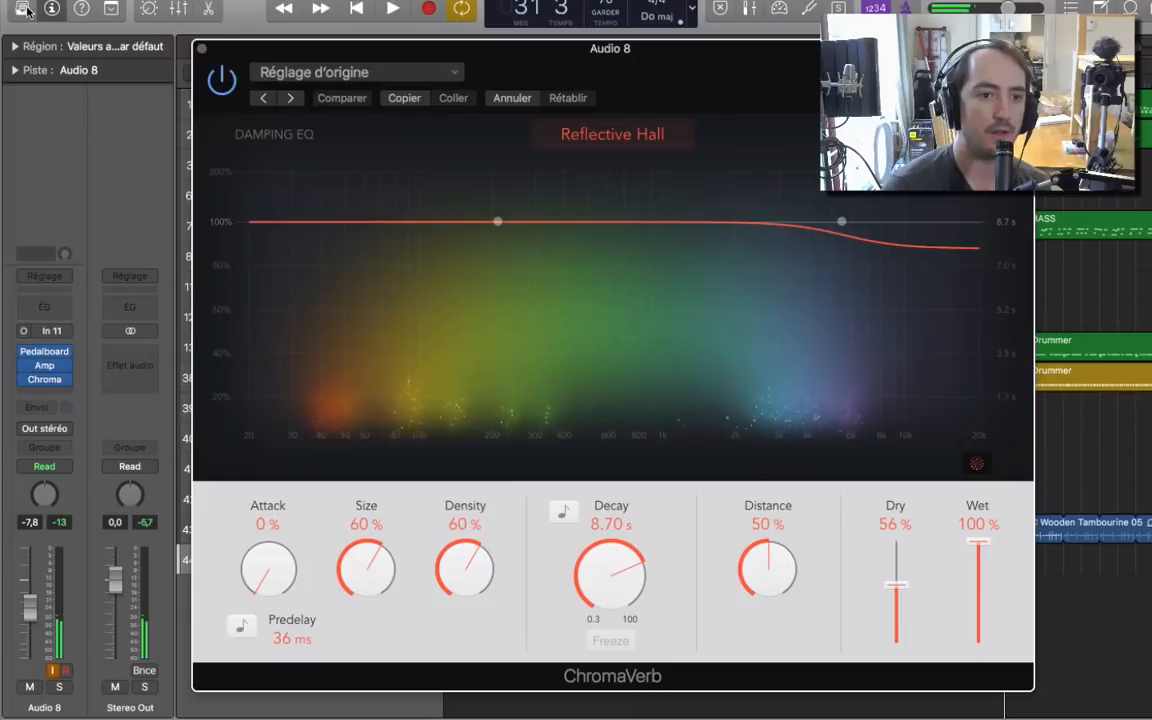
click(46, 307)
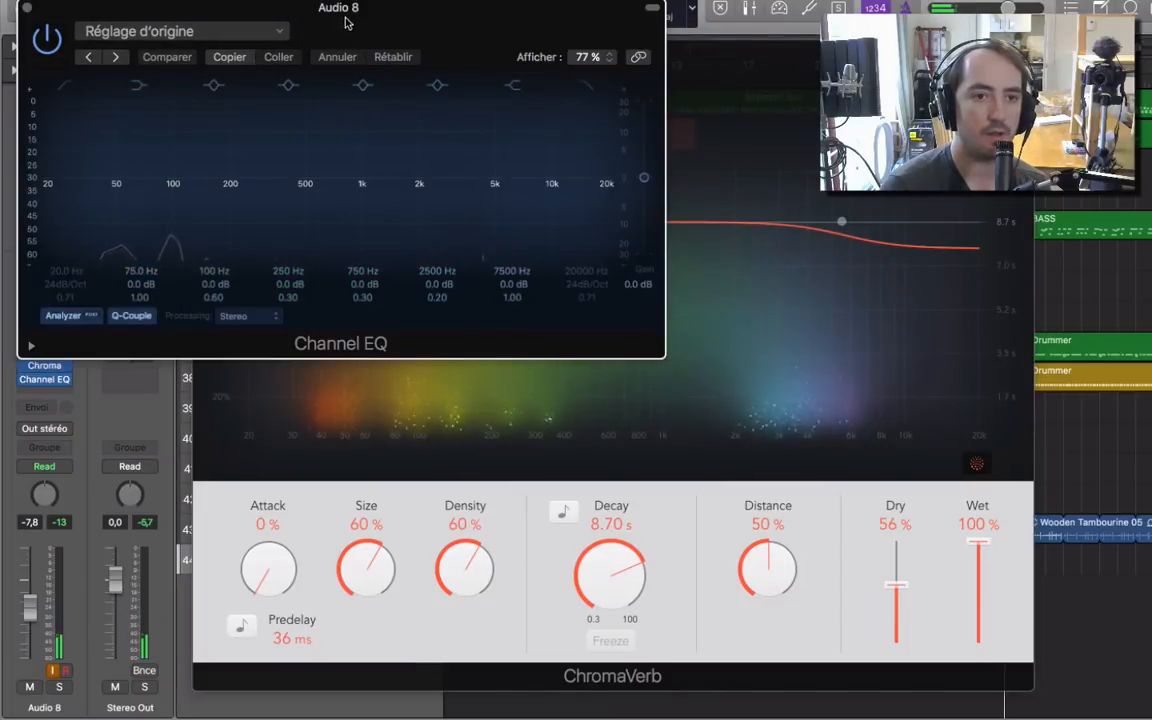
drag(347, 18, 462, 22)
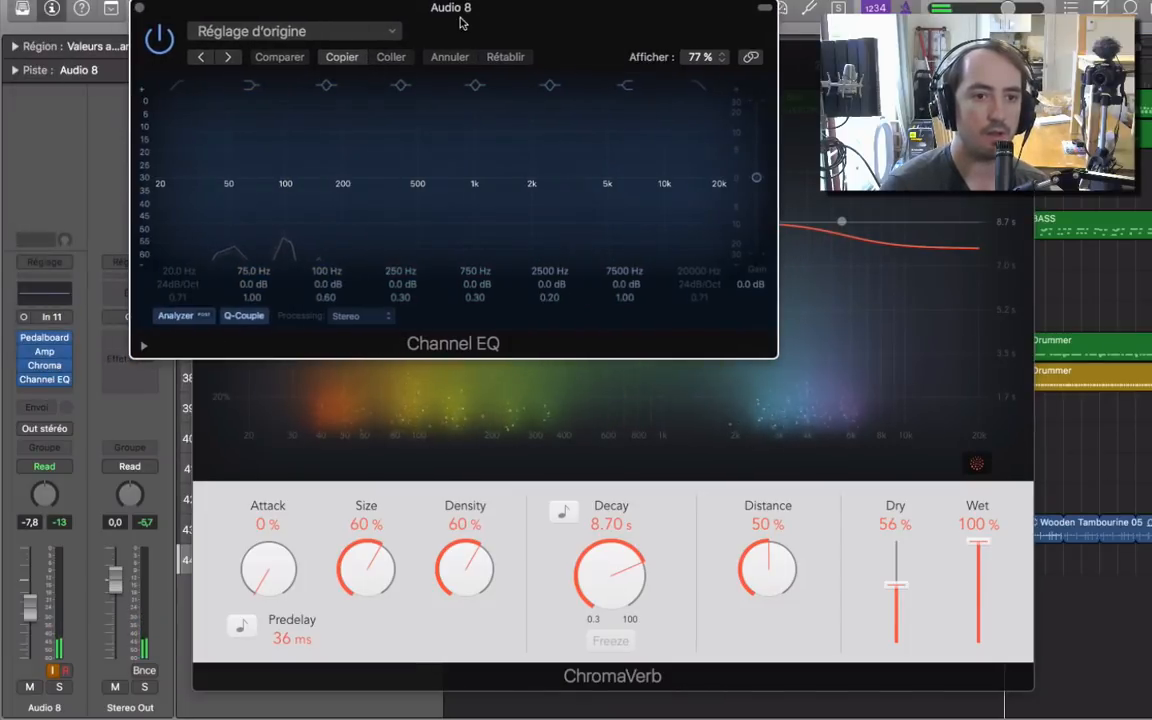
Enable the Channel EQ low cut at 260 Hz with a 48 dB/Oct slope
click(178, 88)
drag(180, 226, 404, 237)
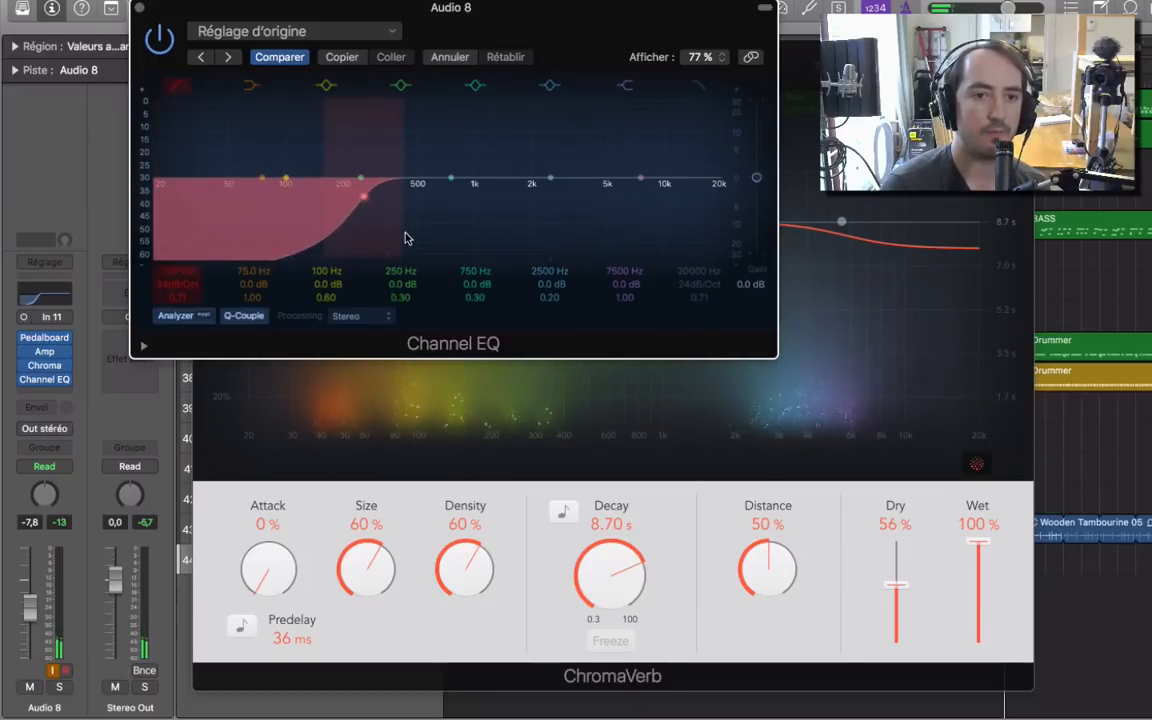
drag(172, 286, 171, 279)
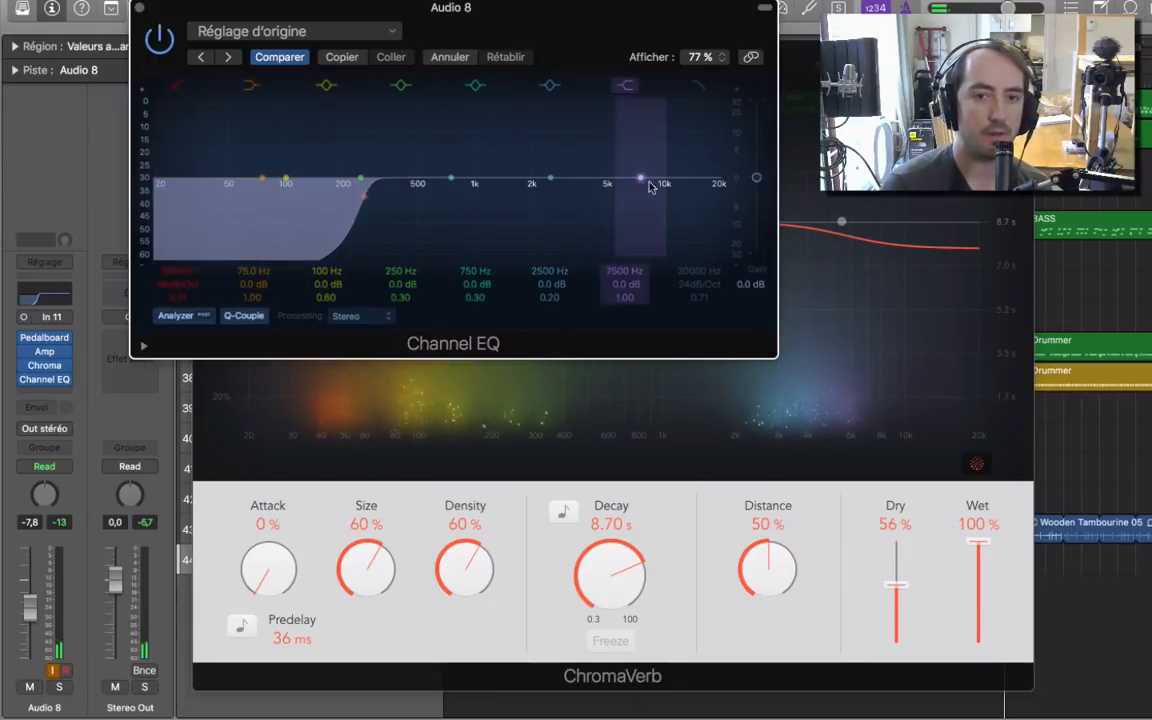
Cut the upper-mid band of the Channel EQ by 10 dB at 3000 Hz with a Q of 0.51
drag(574, 191, 608, 216)
drag(553, 298, 553, 281)
drag(586, 221, 569, 229)
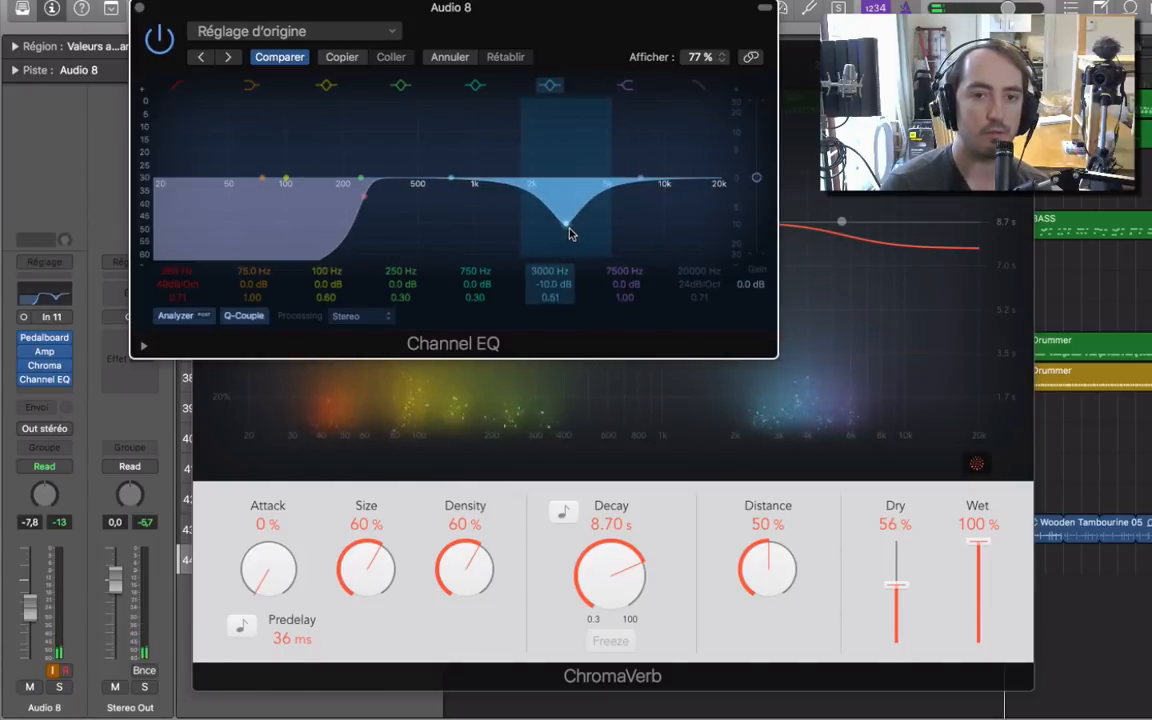
Compare the guitar sound with the Channel EQ bypassed and active, leaving it switched on
click(158, 39)
click(158, 39)
click(158, 39)
click(158, 39)
click(158, 39)
click(158, 39)
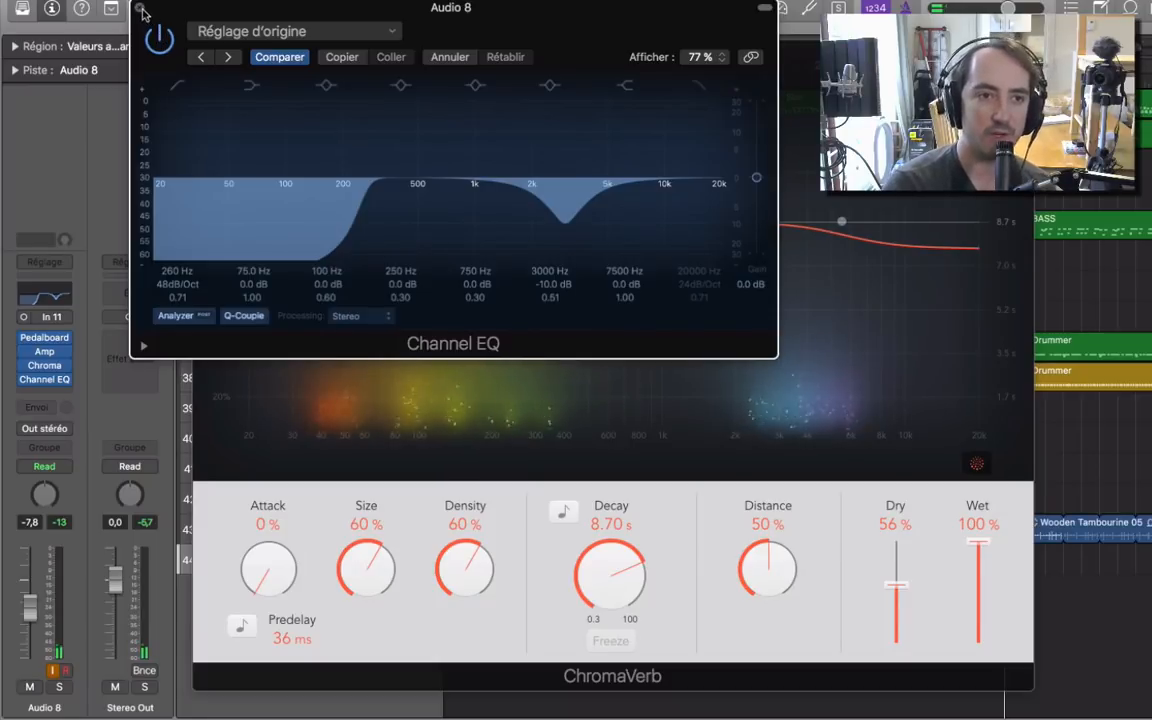
Close the plug-in windows, move the Channel EQ to the first insert on Audio 8, and audition it with the song
click(140, 9)
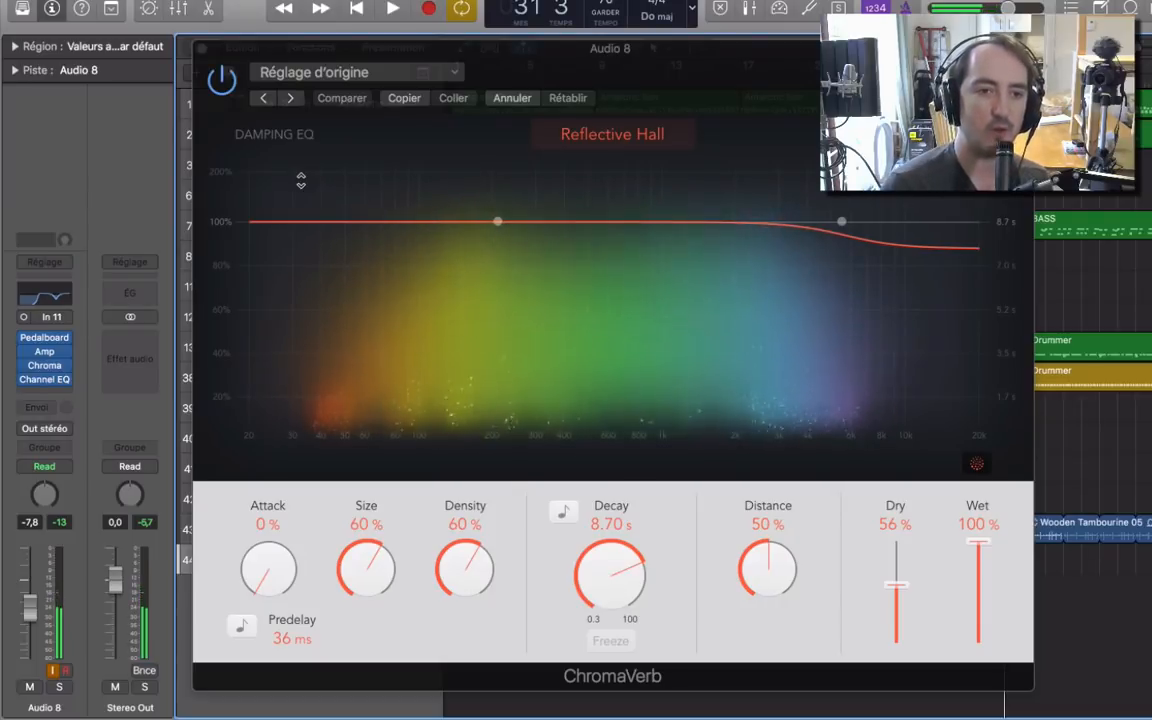
click(200, 48)
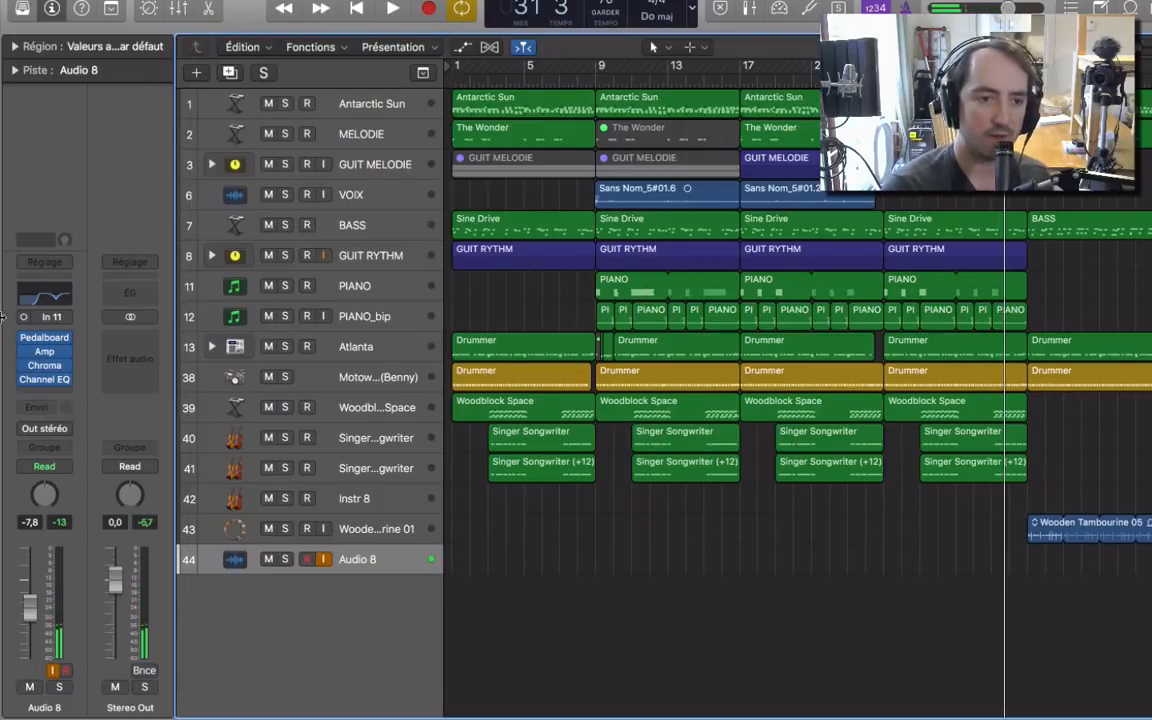
drag(44, 379, 45, 300)
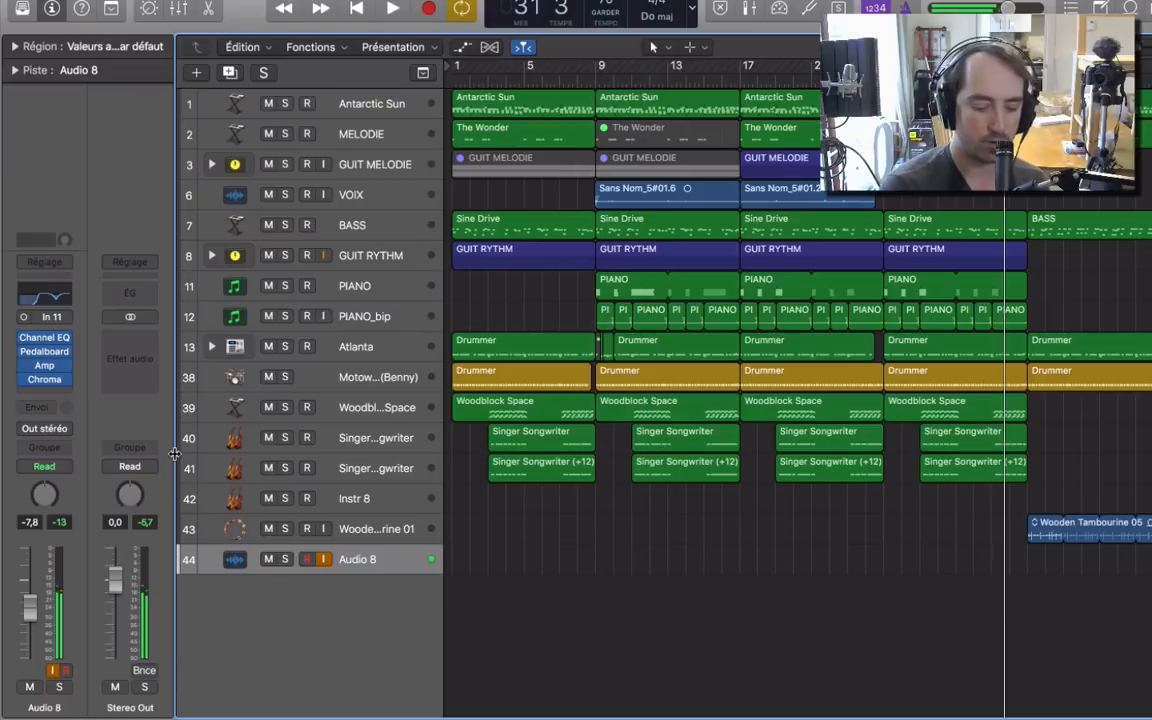
key(space)
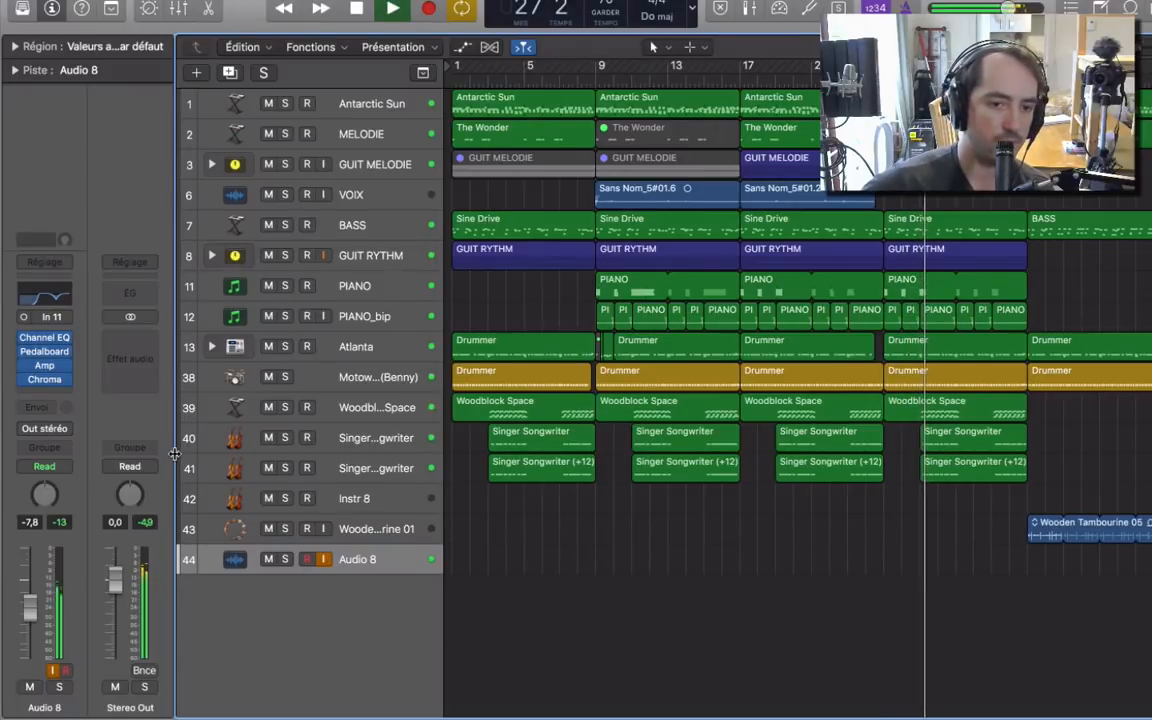
key(space)
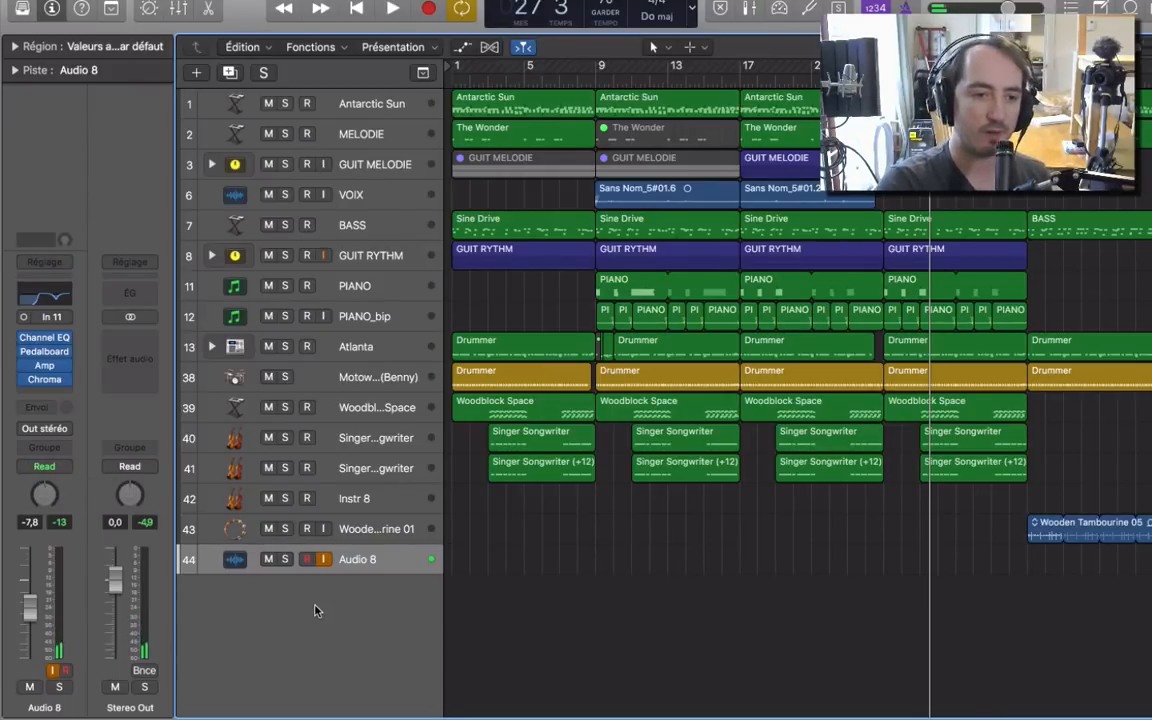
Send Audio 8 to Bus 33 at 0.0 dB and move its ChromaVerb onto the Bus 33 aux channel
click(36, 406)
mouse_move(45, 478)
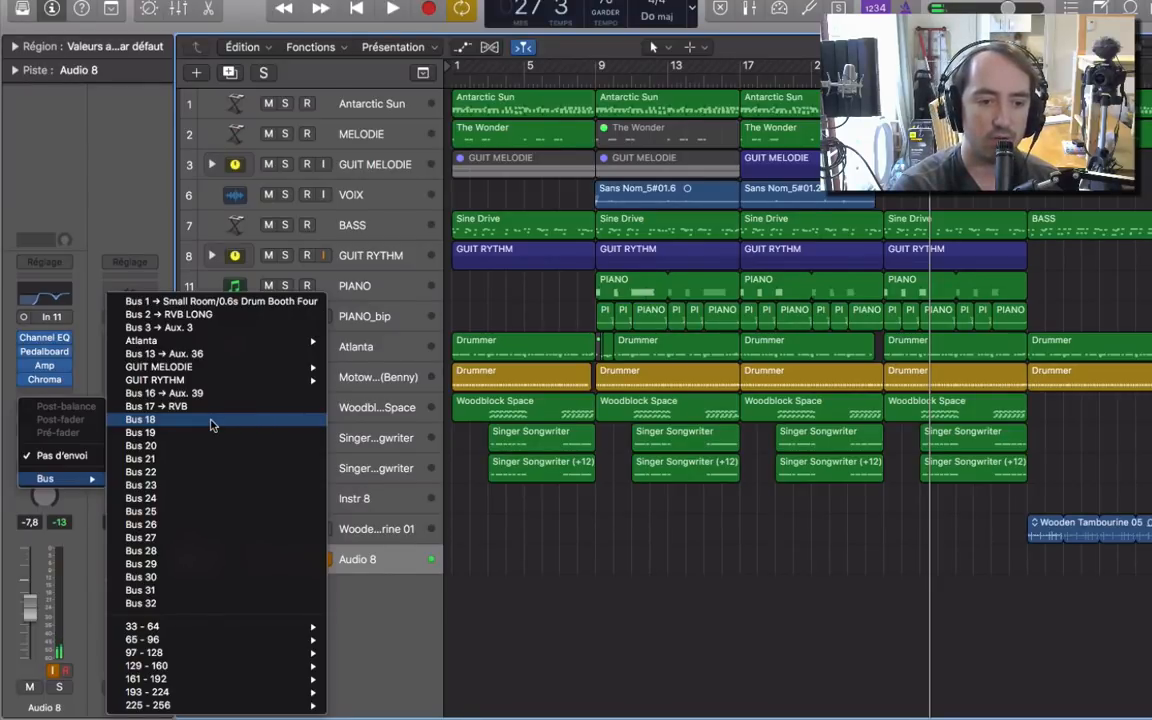
mouse_move(250, 626)
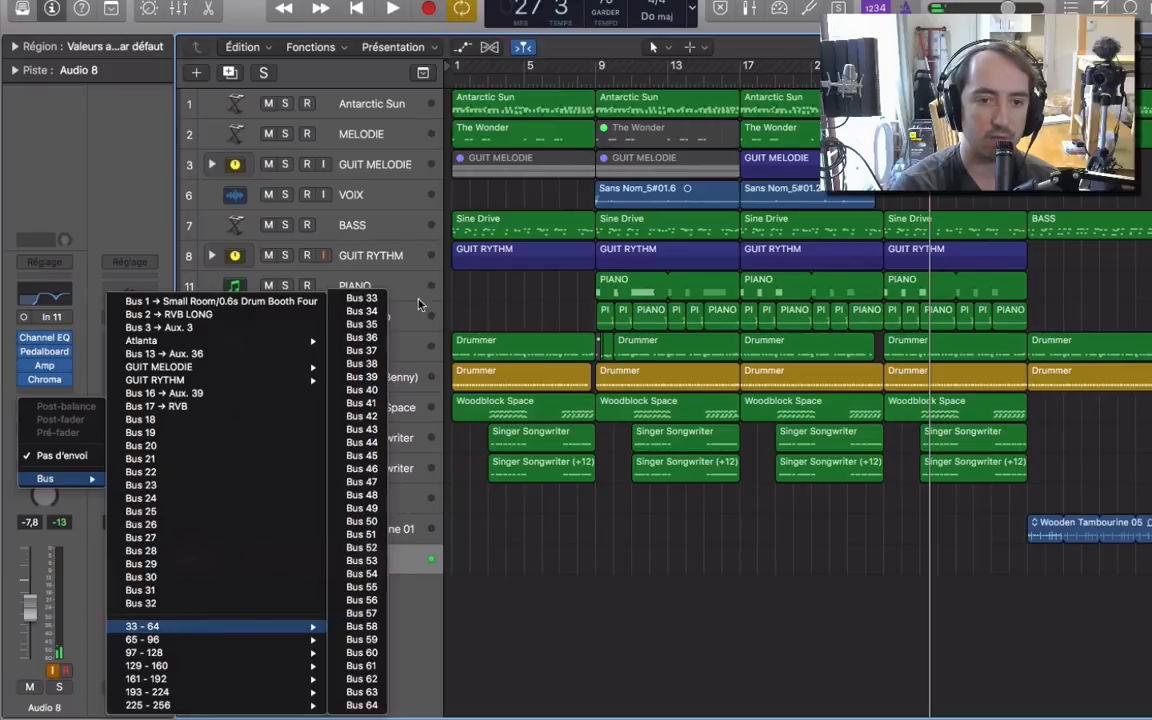
click(362, 300)
drag(44, 371, 116, 300)
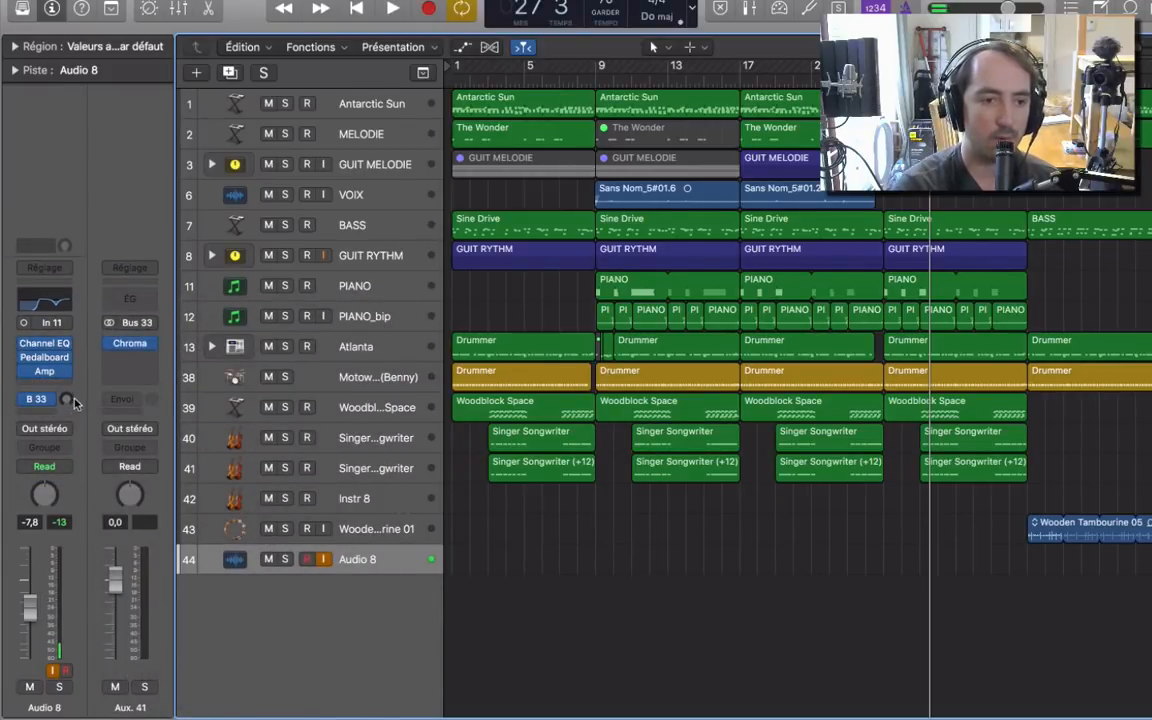
alt+click(66, 400)
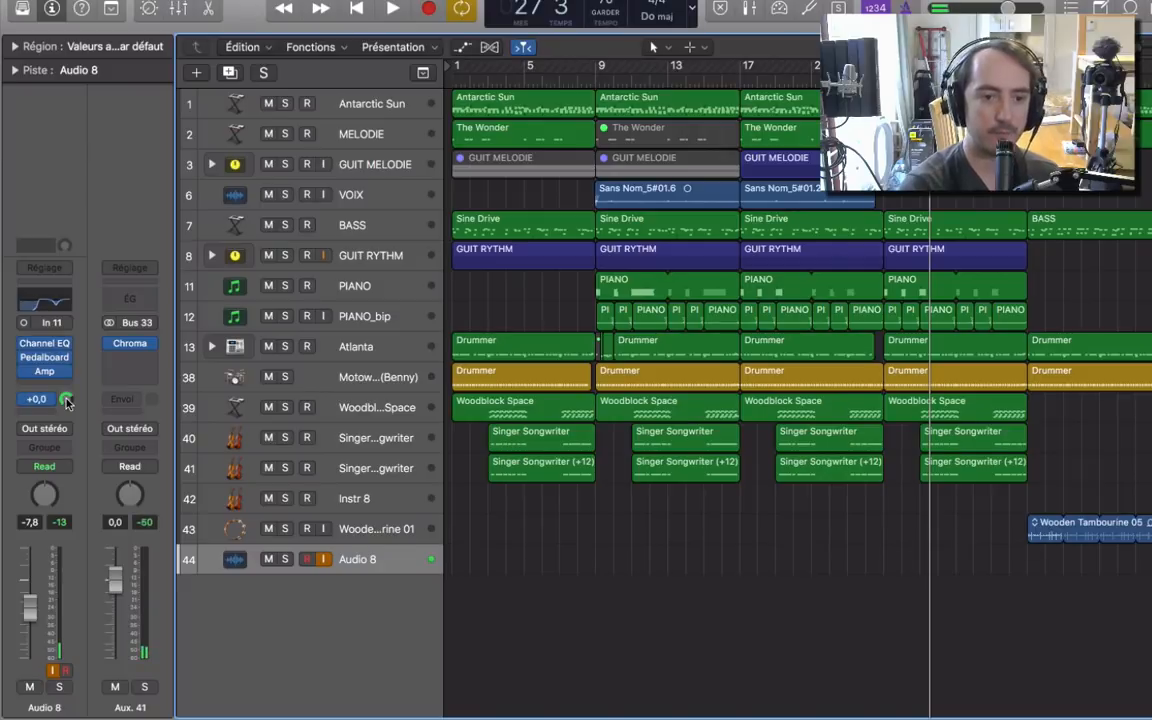
With the song playing, create a track for the Bus 33 aux and rename it RVRB GUIT
key(space)
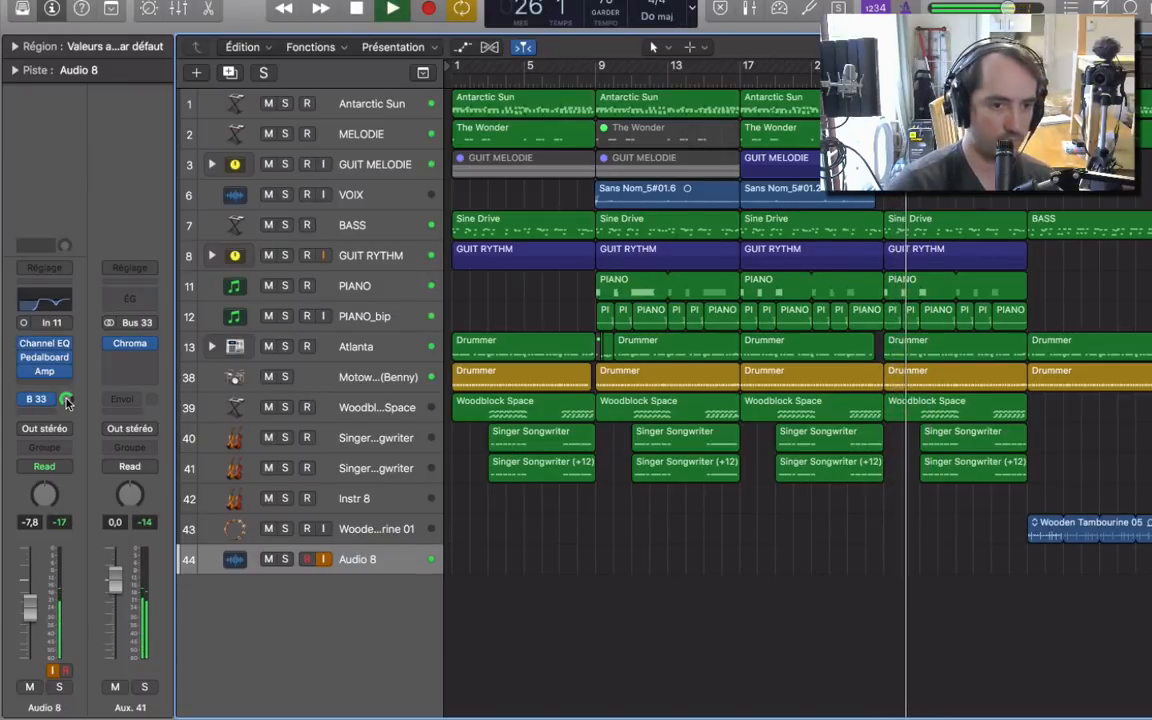
right_click(155, 491)
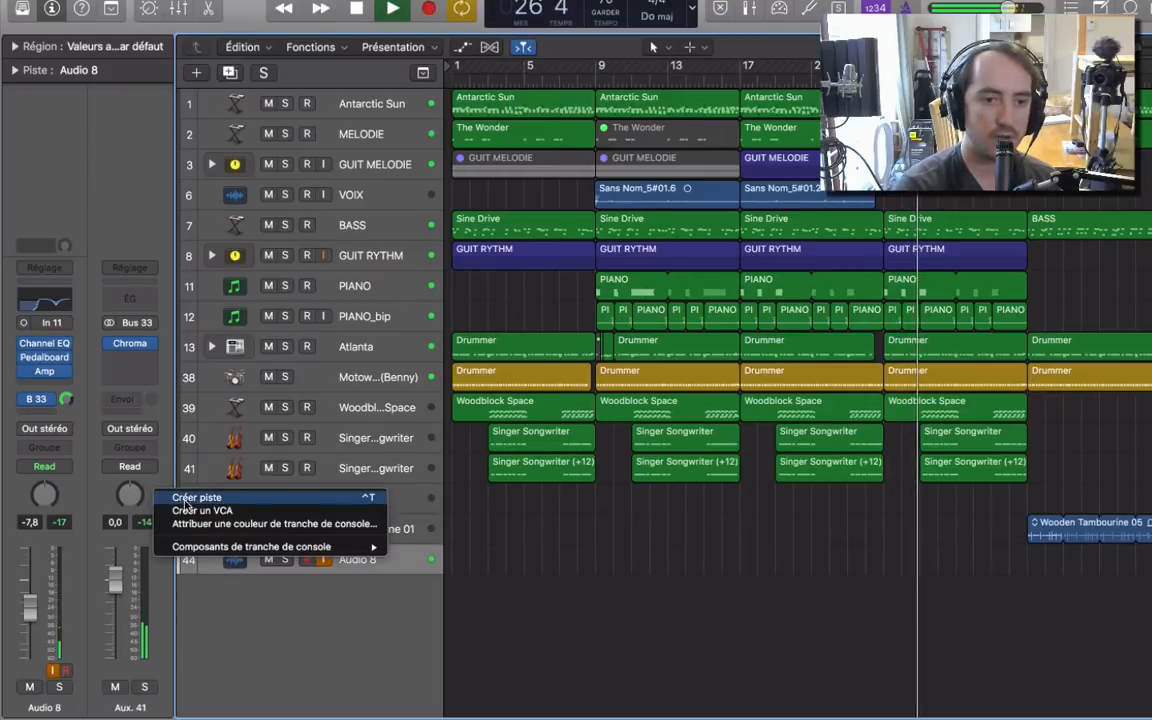
click(183, 502)
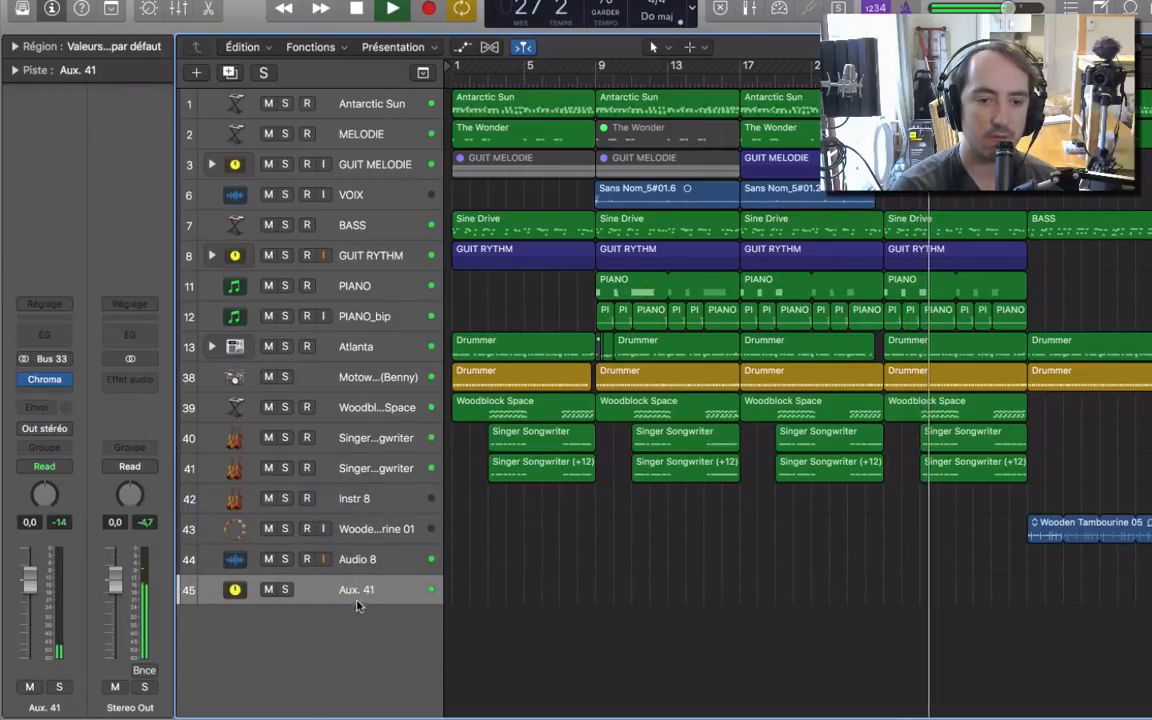
double_click(357, 590)
text(RVRB GUIT)
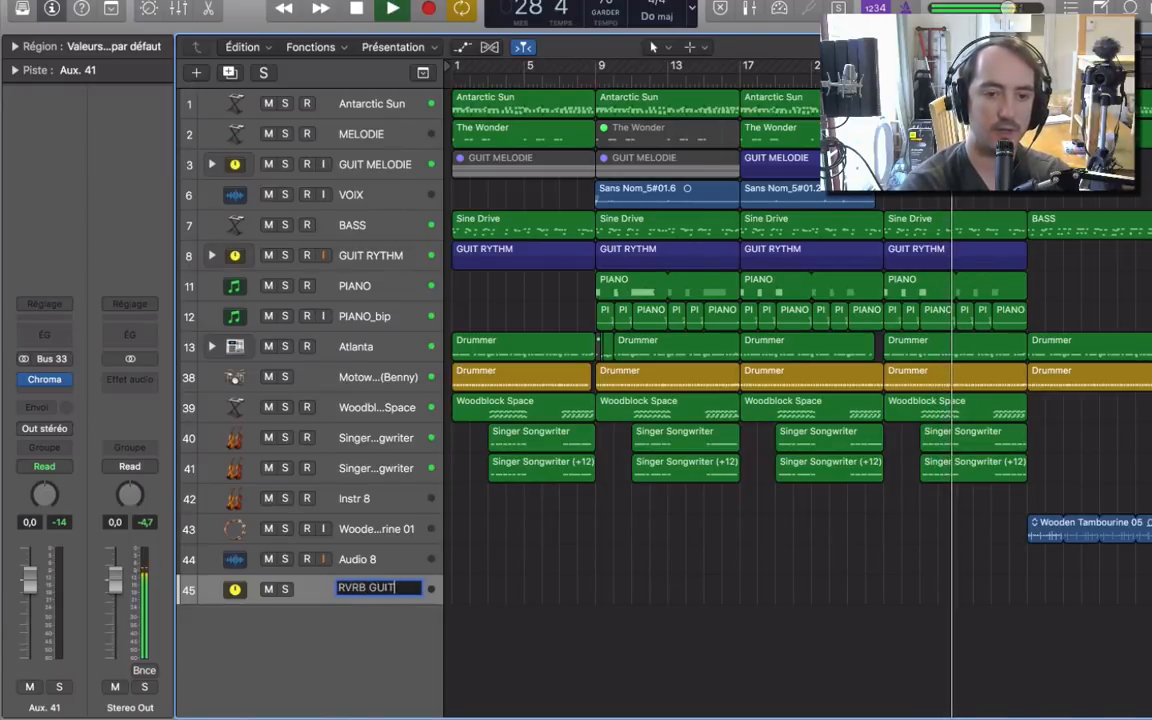
key(Return)
Rename the Audio 8 track as GUIT and raise its Bus 33 send level
double_click(370, 558)
text(GUIT)
key(Return)
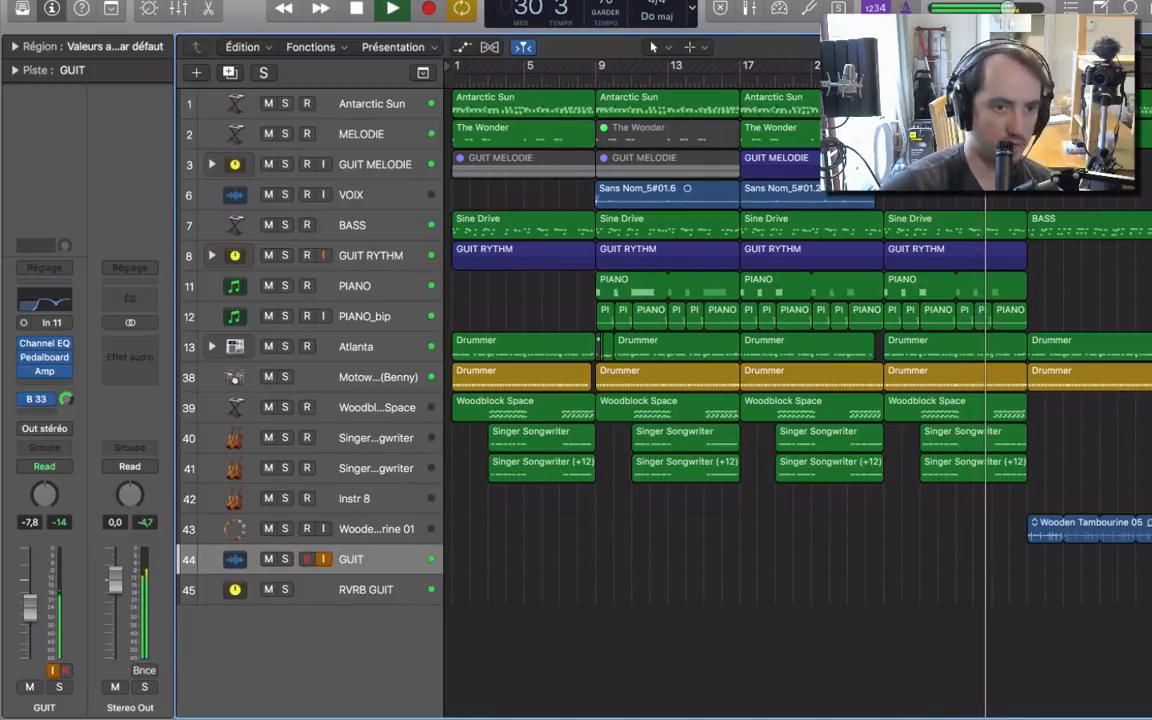
drag(67, 398, 65, 275)
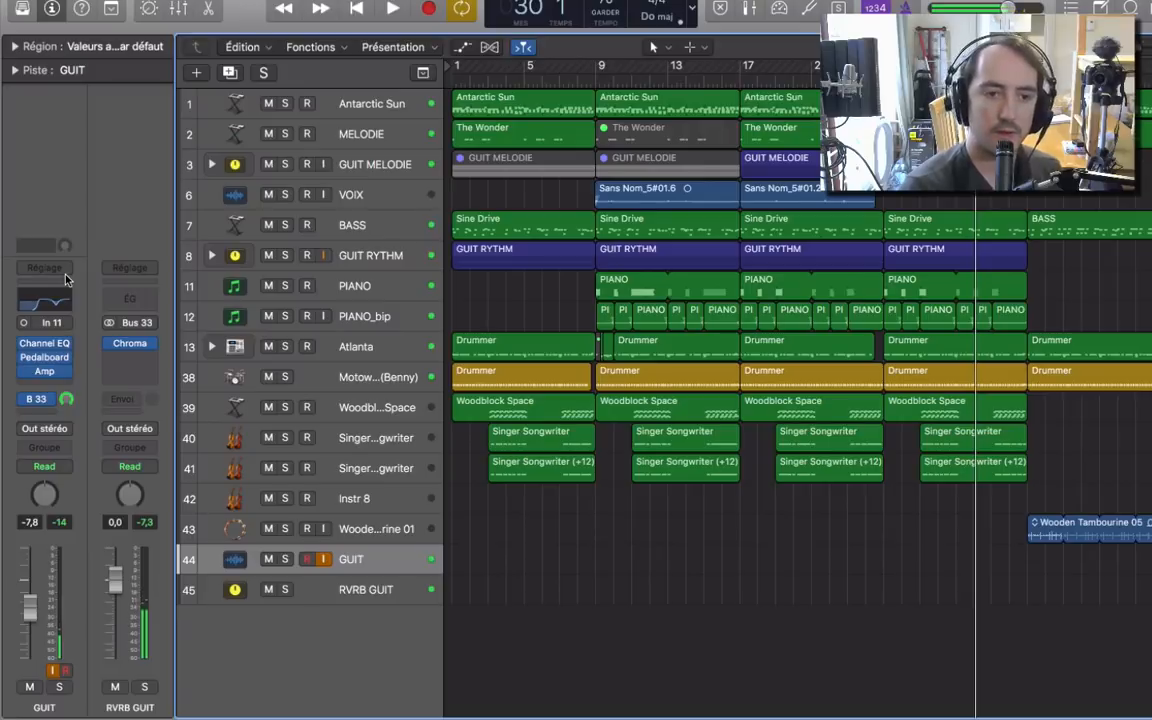
Add a second send on the GUIT track to Bus 34 at 0.0 dB
click(44, 412)
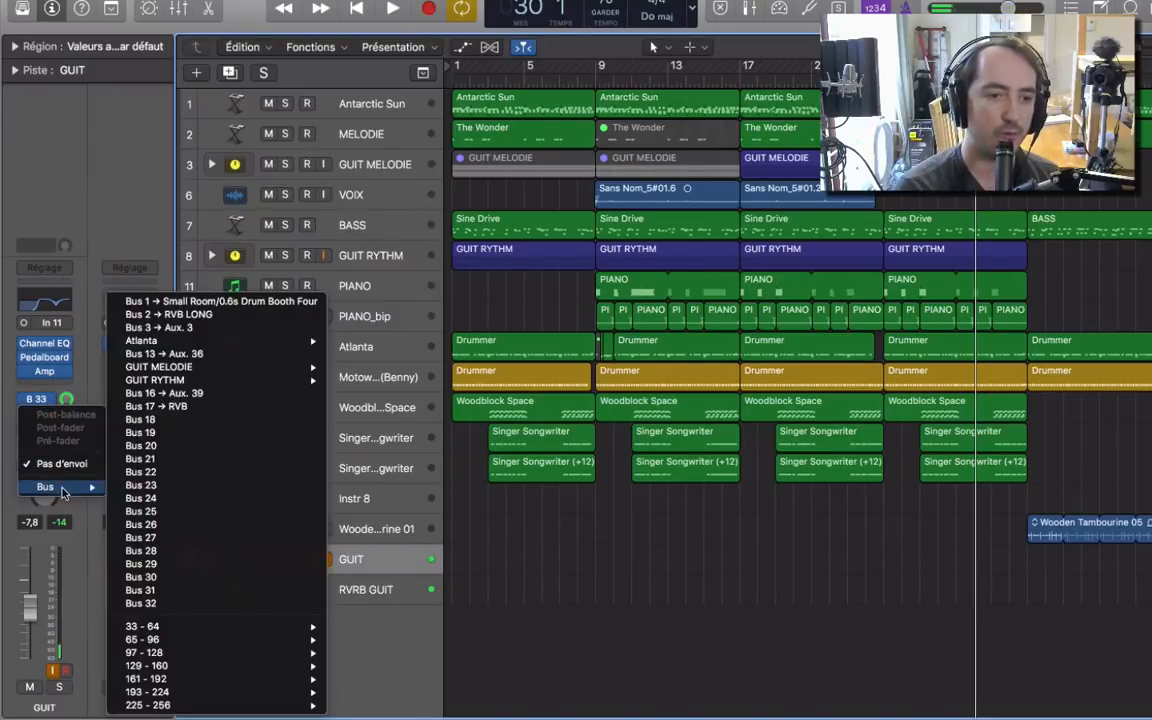
mouse_move(200, 626)
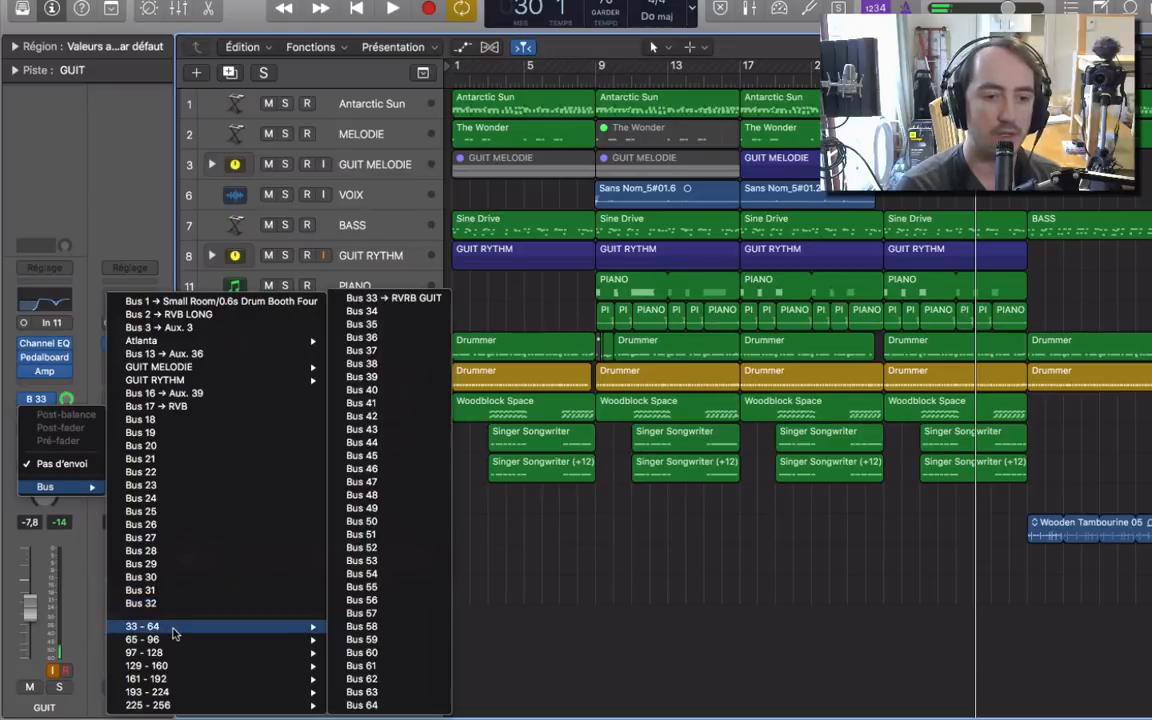
click(361, 311)
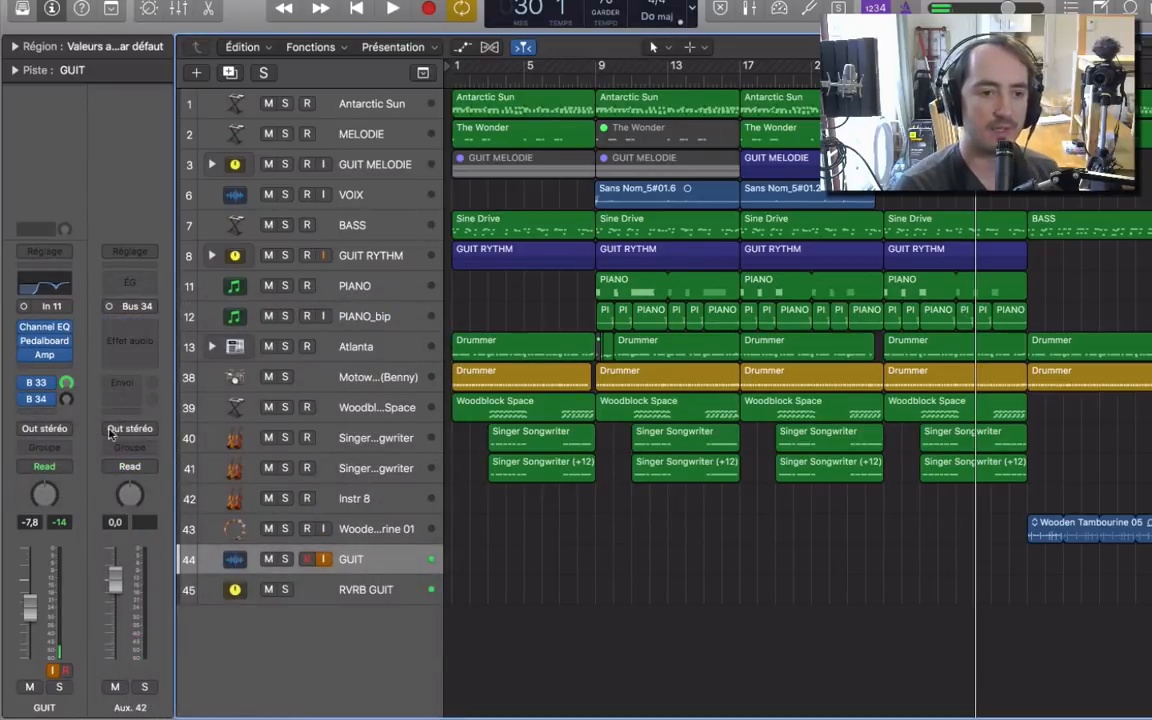
alt+click(64, 402)
Insert a Pitch Shifter on the Bus 34 aux with an 86 % mix and semitones at -12
click(108, 340)
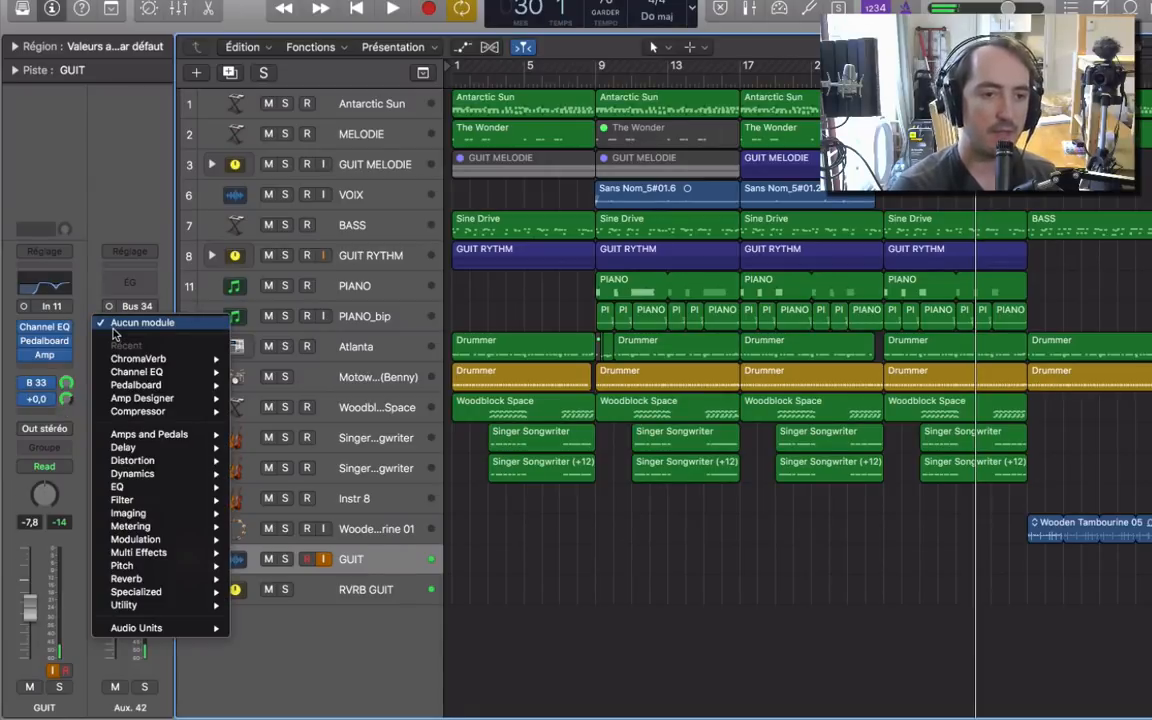
mouse_move(164, 557)
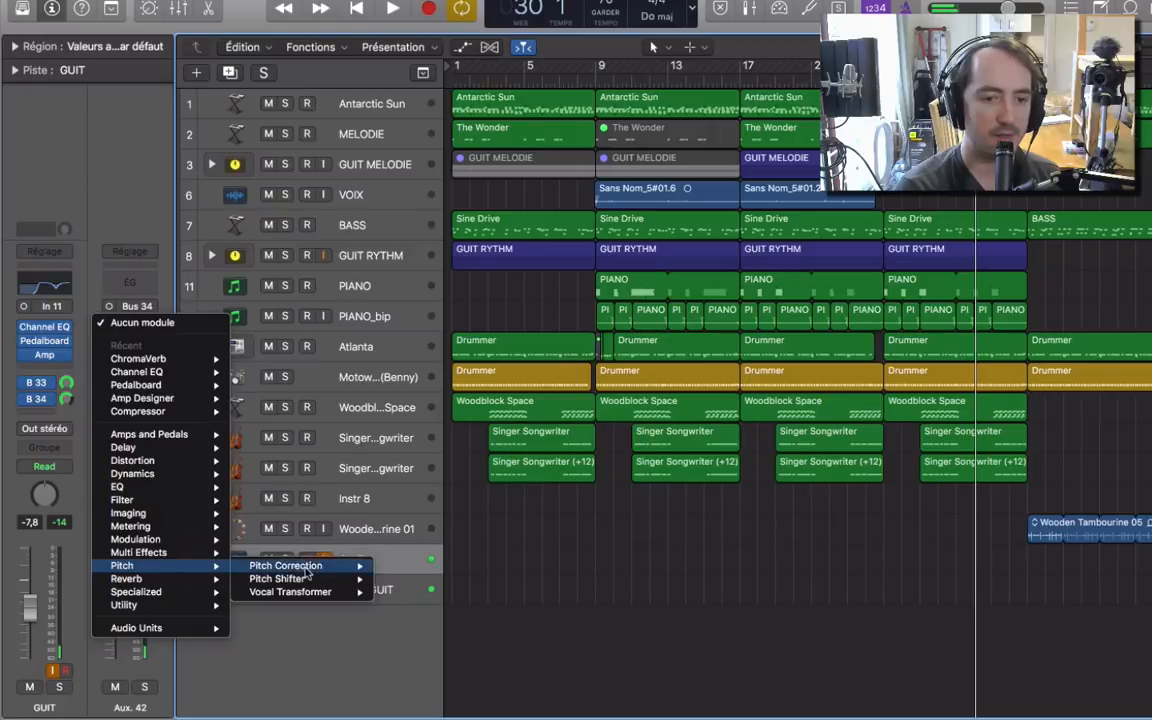
click(293, 579)
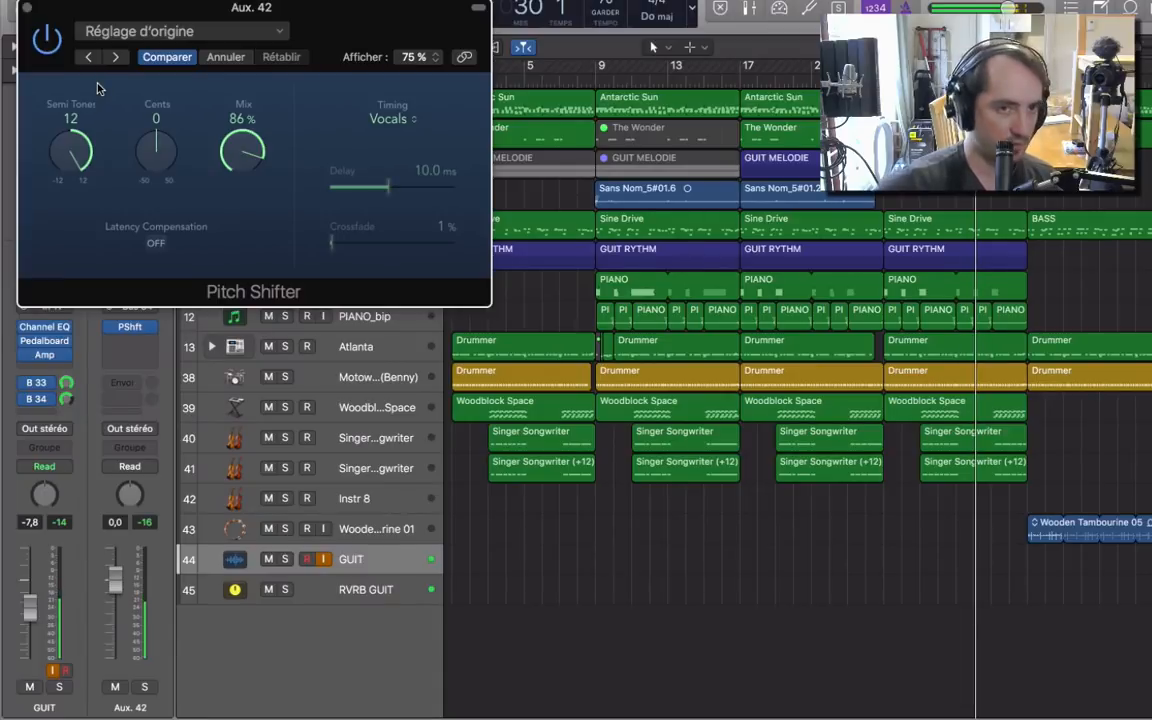
drag(70, 150, 63, 470)
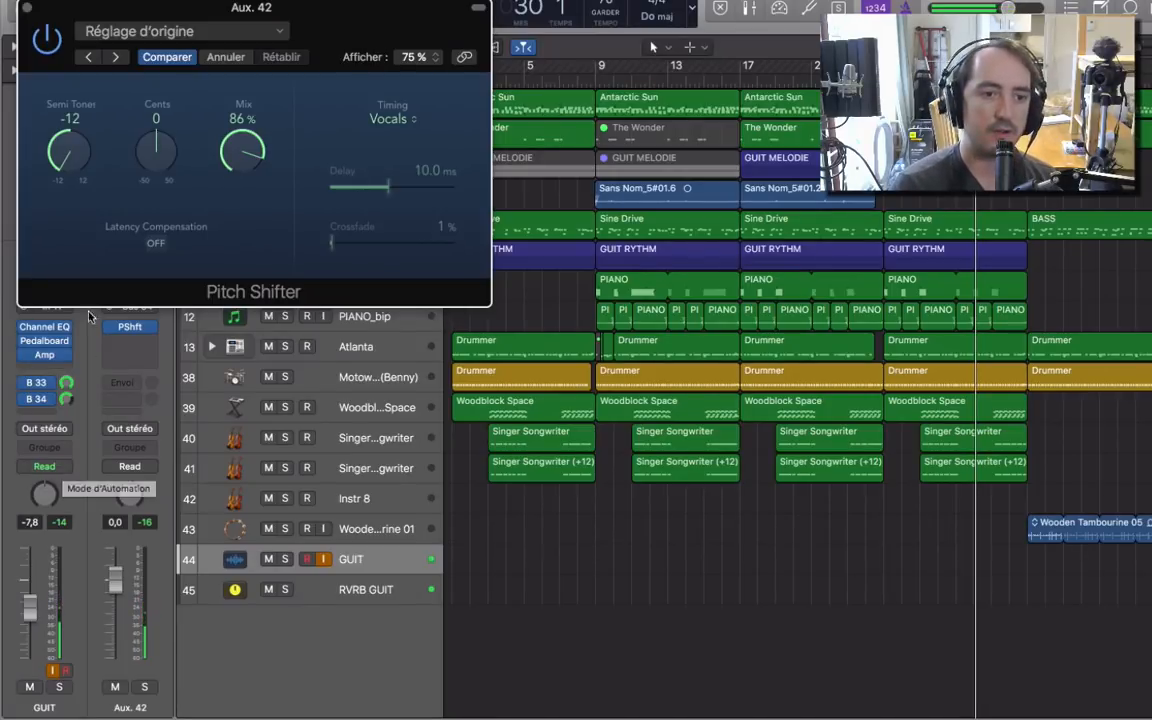
Add a Wham pedal after Total Tremolo in the GUIT pedalboard, and adjust its tune knob and treadle
click(44, 340)
scroll(862, 246, down, 5)
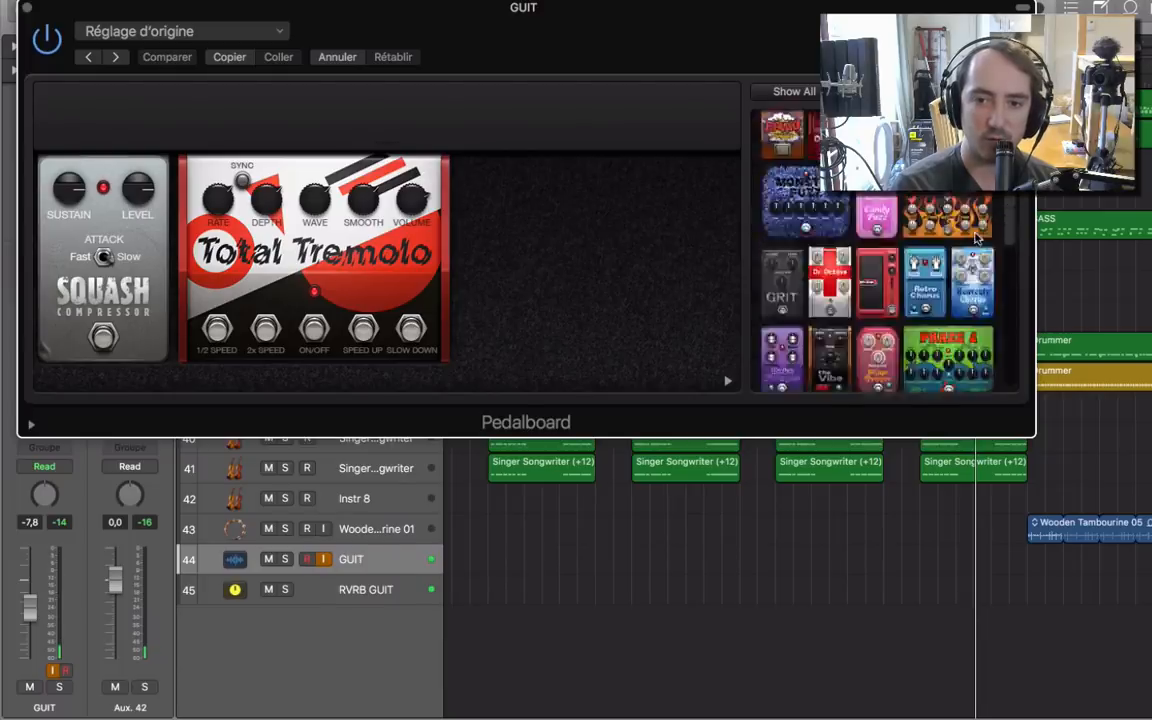
drag(890, 228, 565, 235)
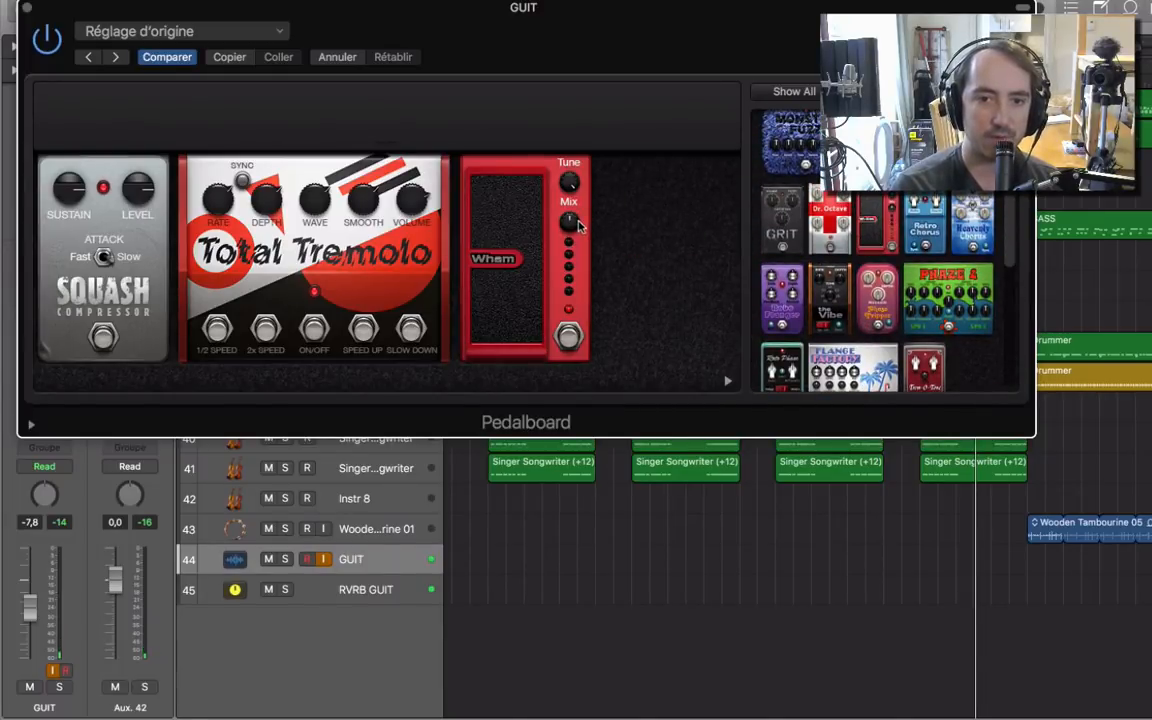
drag(576, 188, 576, 122)
drag(571, 181, 571, 190)
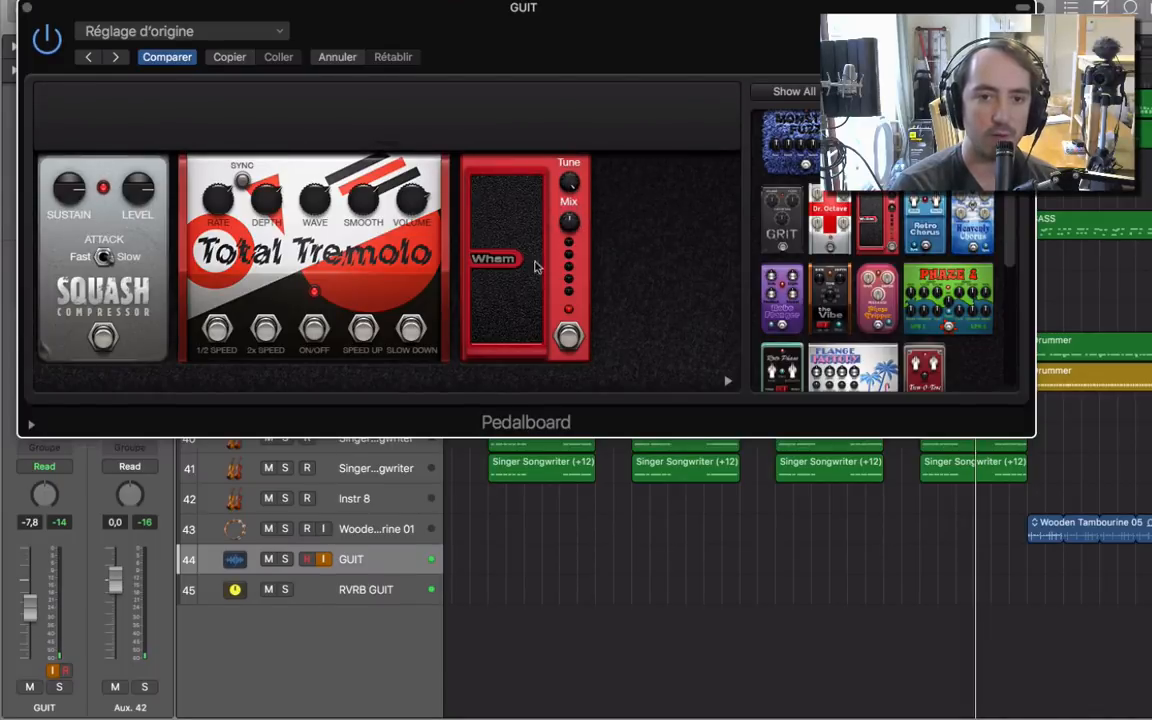
drag(537, 277, 537, 200)
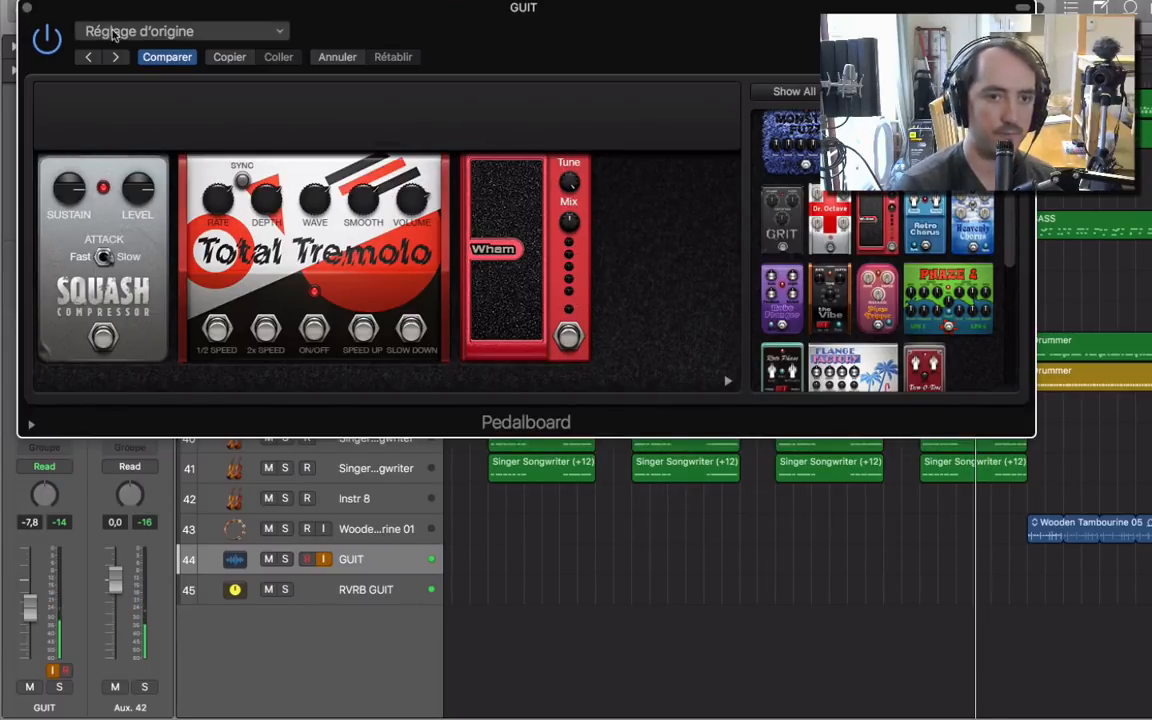
Close the pedalboard and set the Pitch Shifter on Aux 42 to 1 semitone
click(26, 8)
click(101, 326)
drag(75, 158, 107, 6)
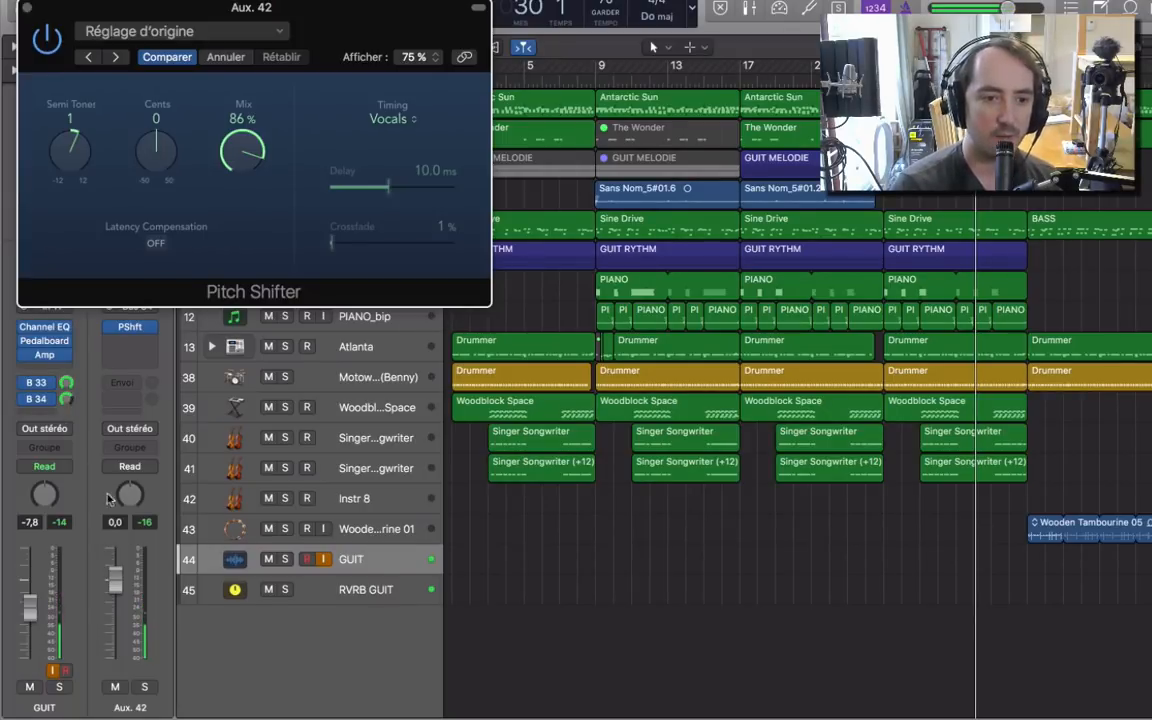
Balance the Aux 42 fader against the song at -3.1 dB, and set its Pitch Shifter to 12 semitones
drag(118, 582, 115, 622)
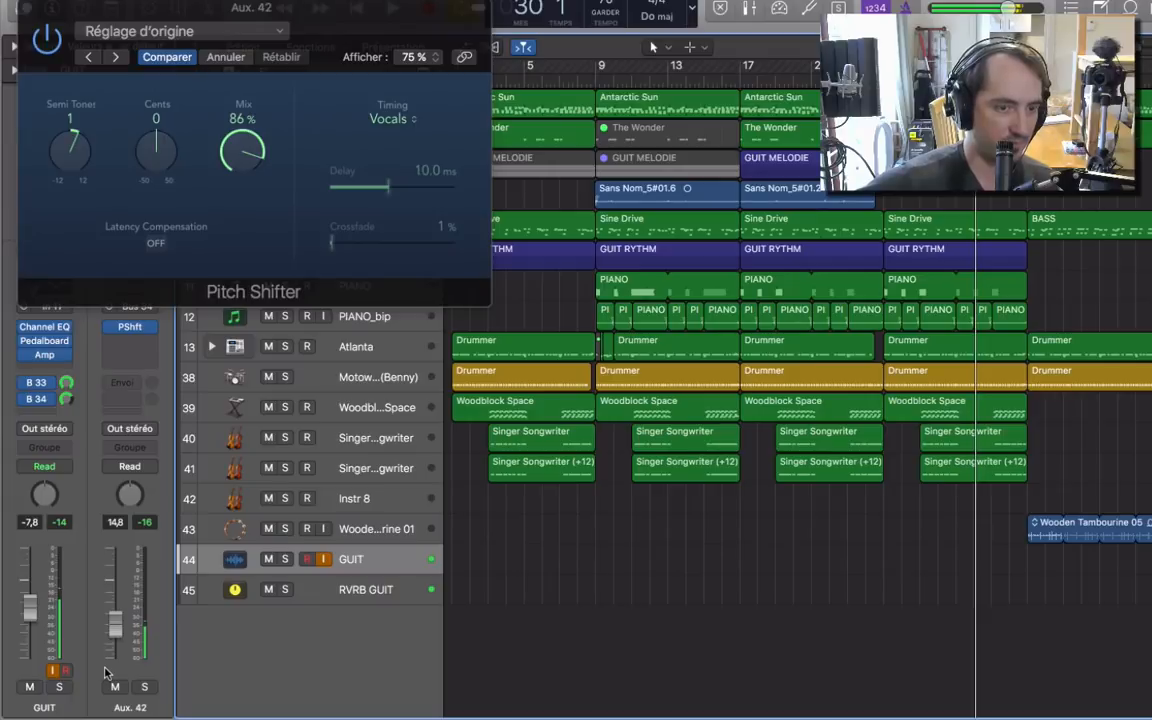
drag(114, 630, 115, 627)
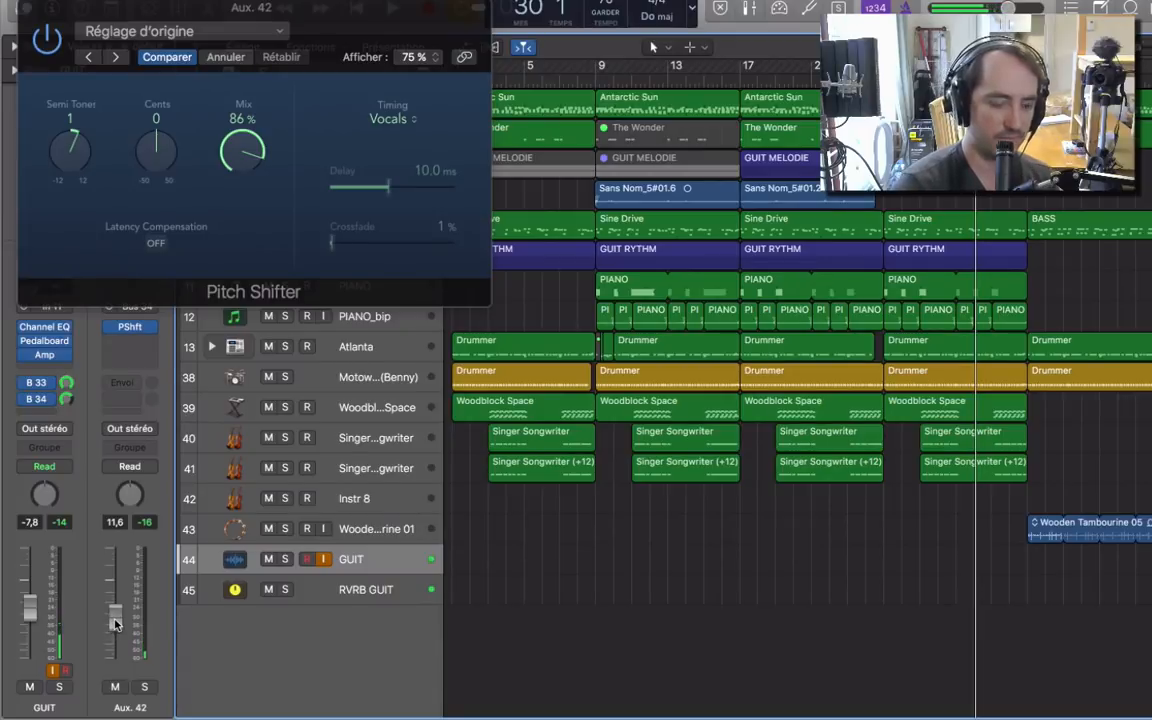
key(space)
drag(115, 621, 115, 578)
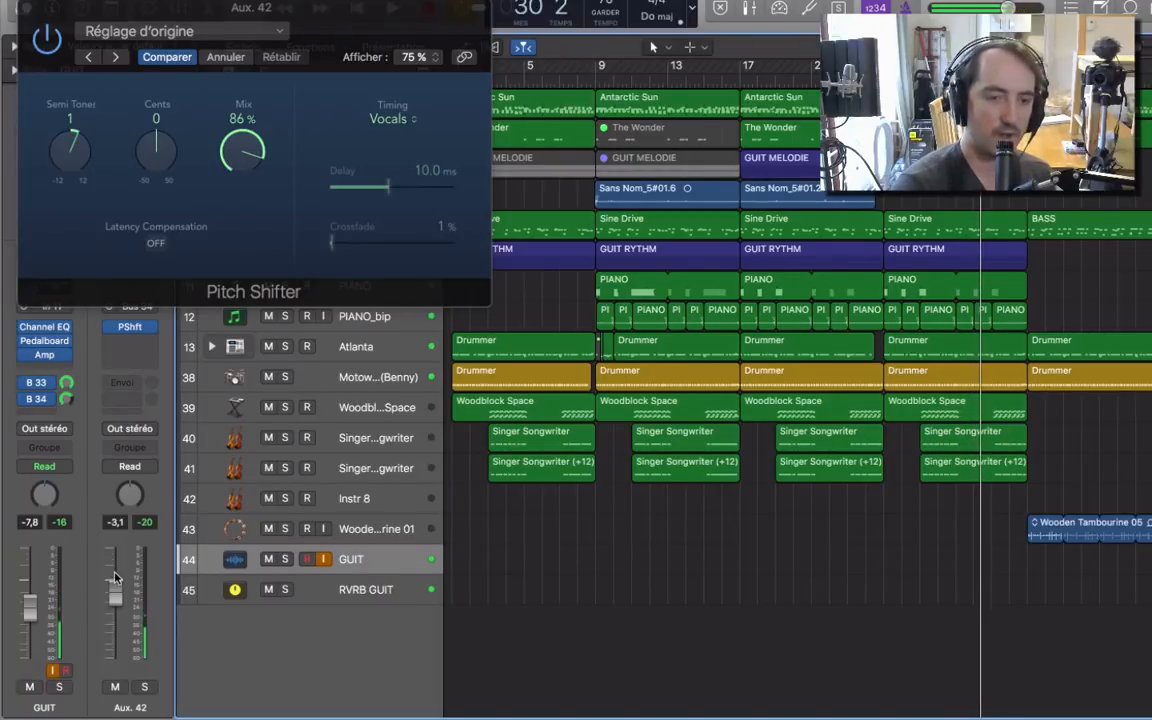
drag(63, 139, 73, 8)
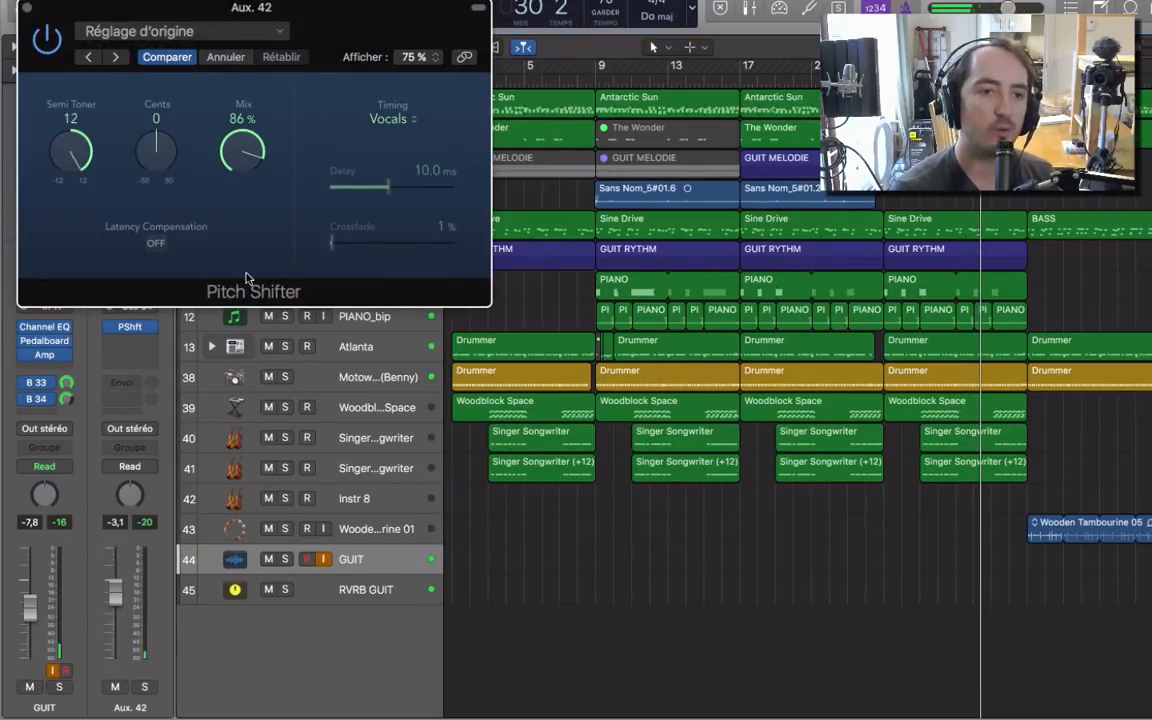
Set Aux 42's Pitch Shifter mix to 100 %, and balance the aux fader against the guitar at -11.0 dB
drag(115, 590, 115, 640)
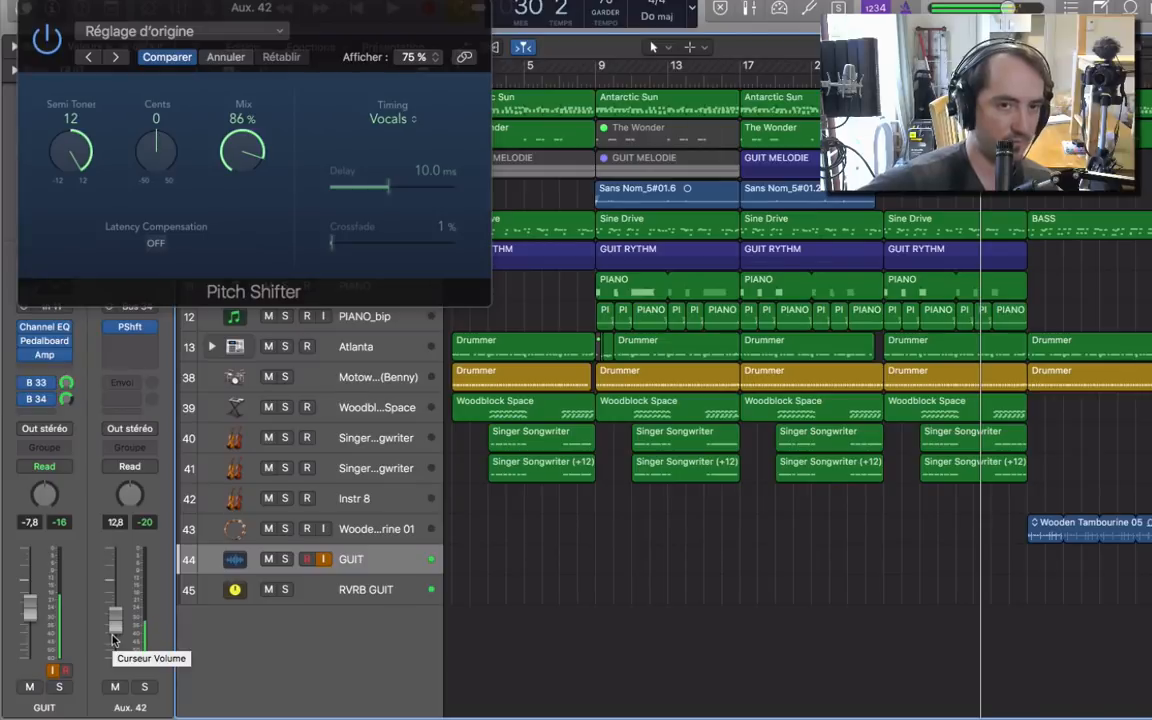
drag(243, 153, 243, 125)
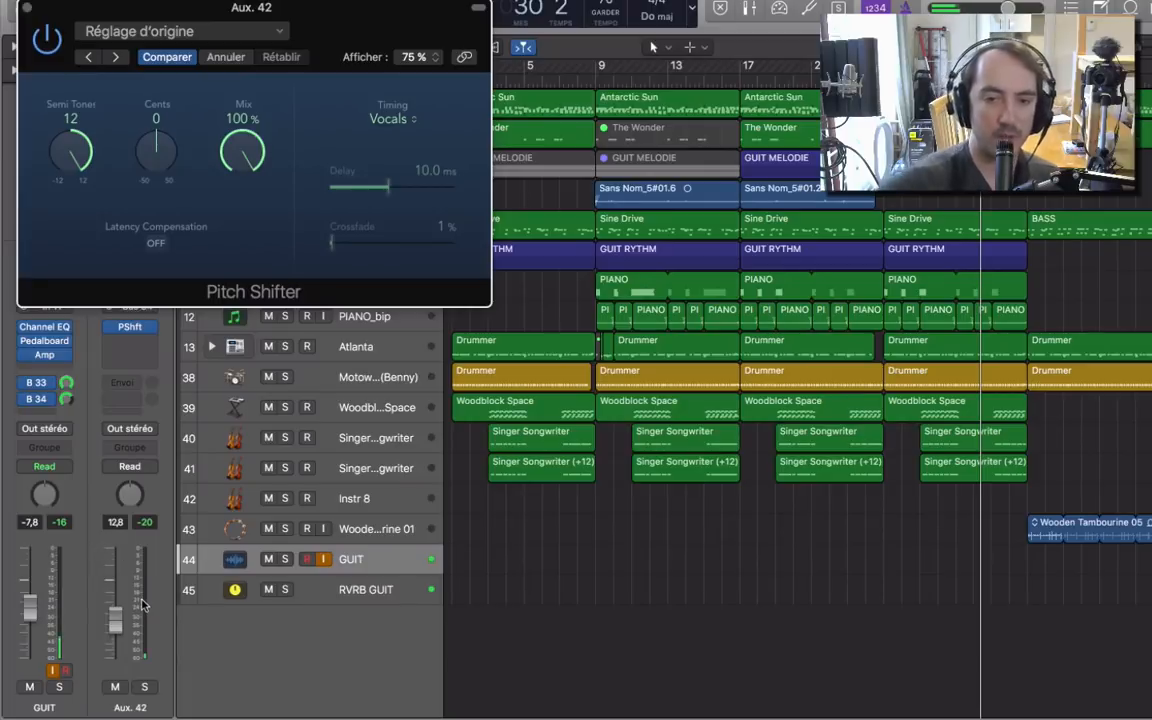
drag(116, 614, 116, 597)
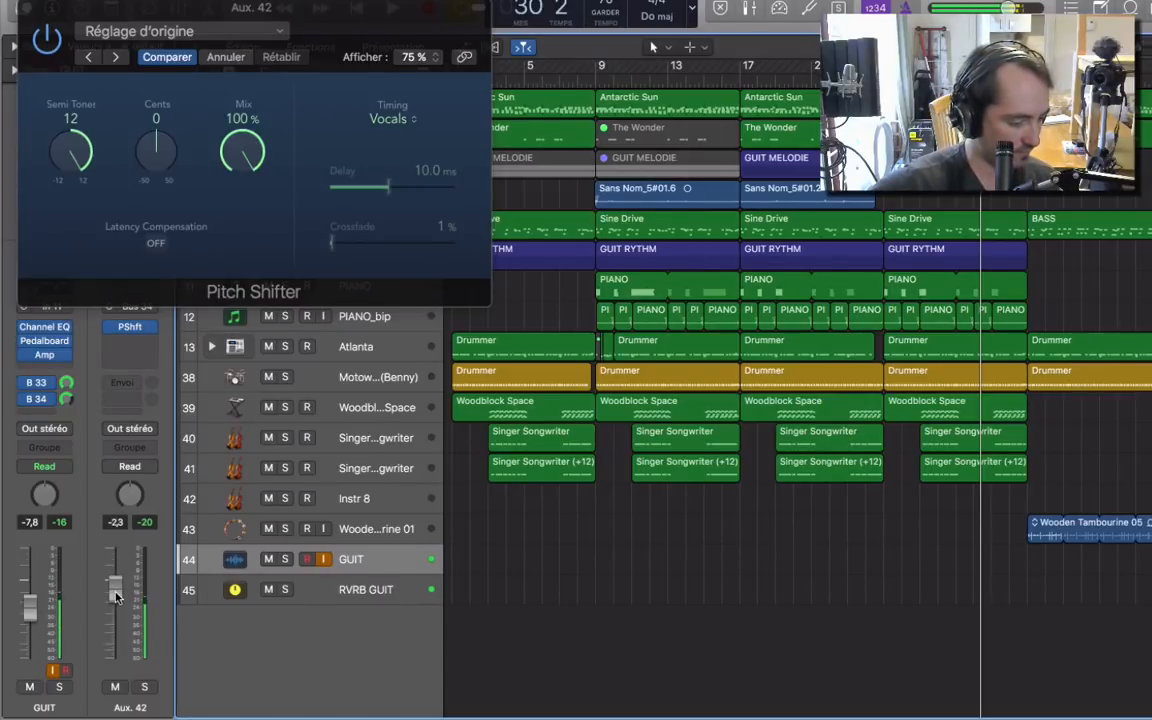
drag(116, 597, 116, 650)
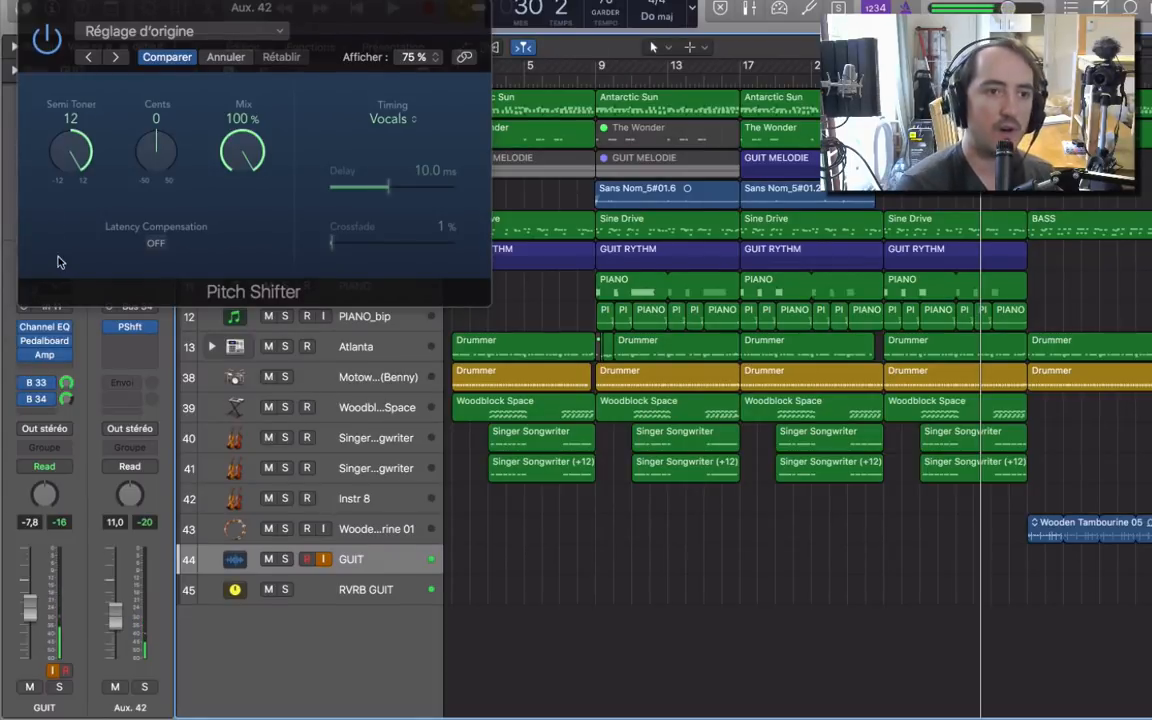
click(24, 9)
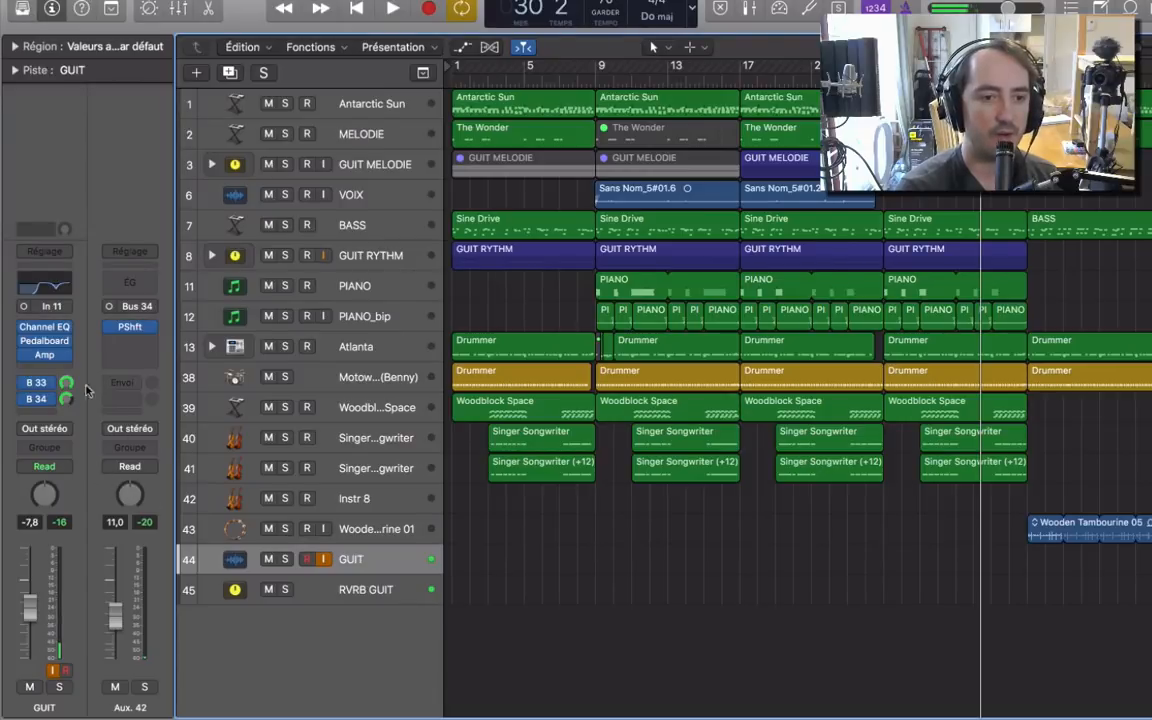
Create a track for Aux 42 and rename it SHIFT
right_click(152, 652)
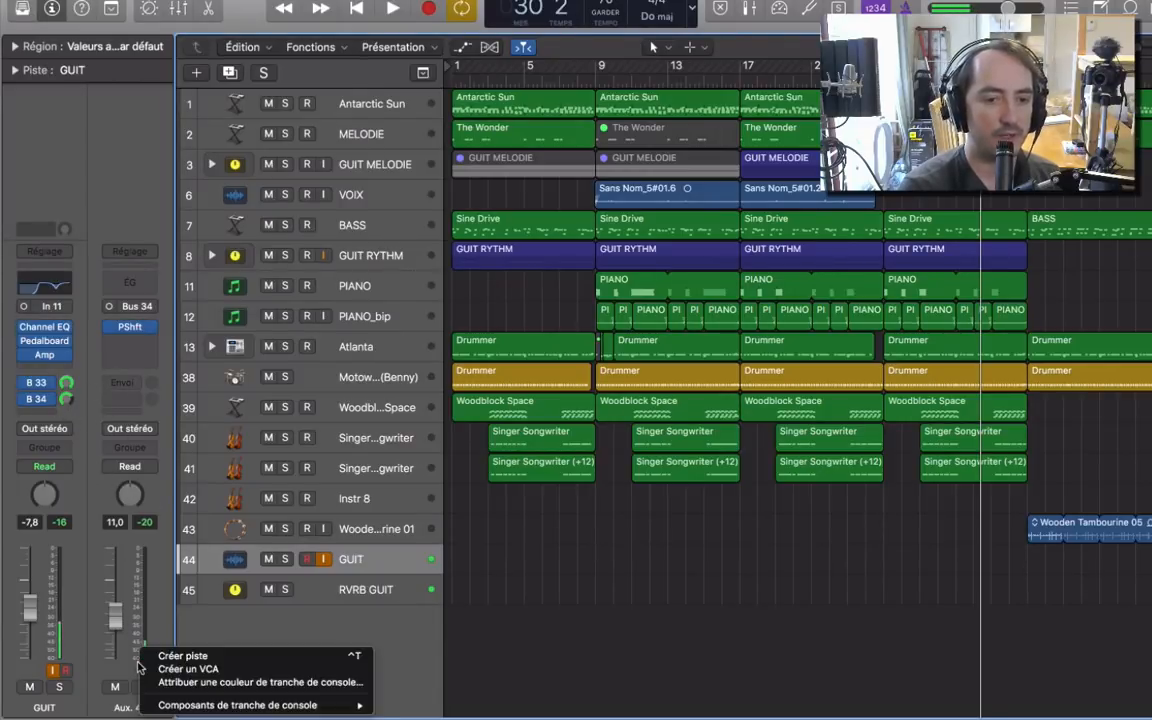
click(195, 659)
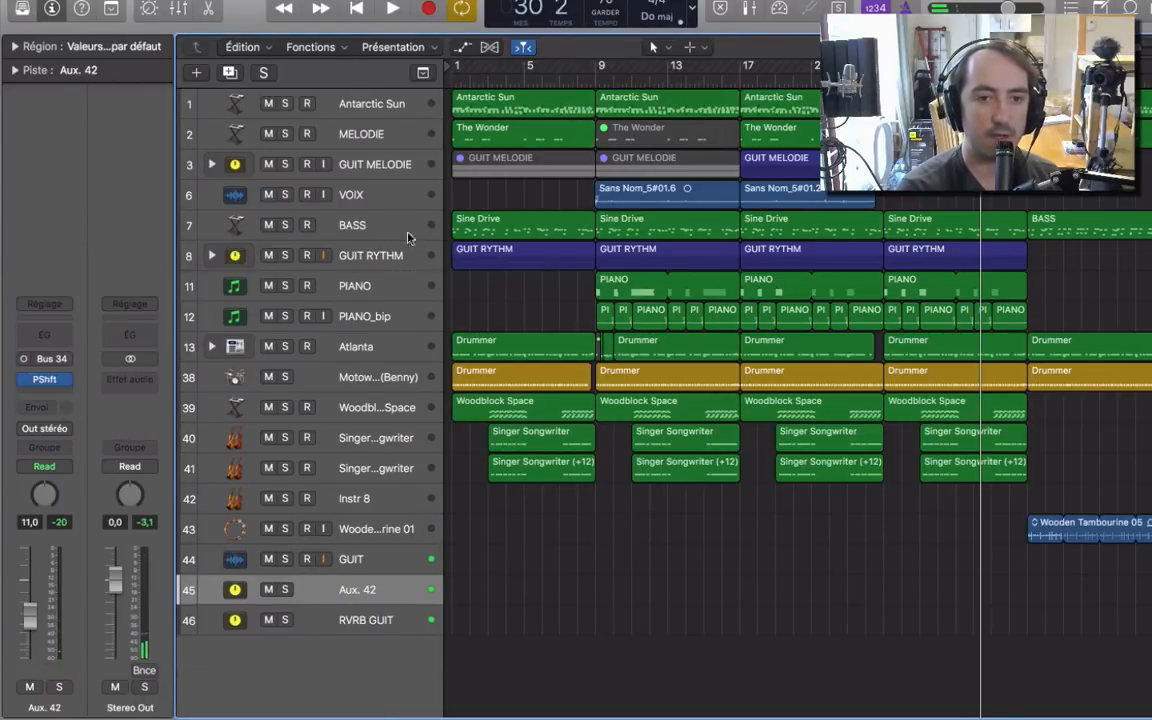
double_click(357, 592)
text(SHIFT)
key(Return)
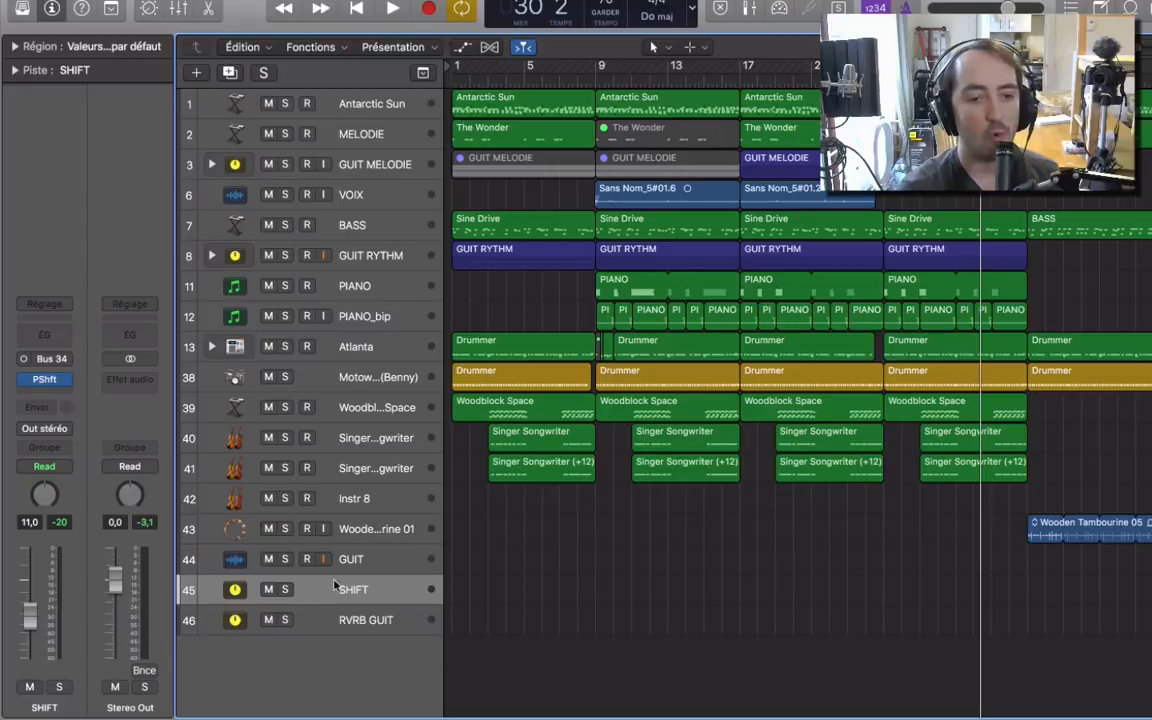
Add a Bus 35 send to the GUIT track and name its aux DLY GUIT
click(376, 561)
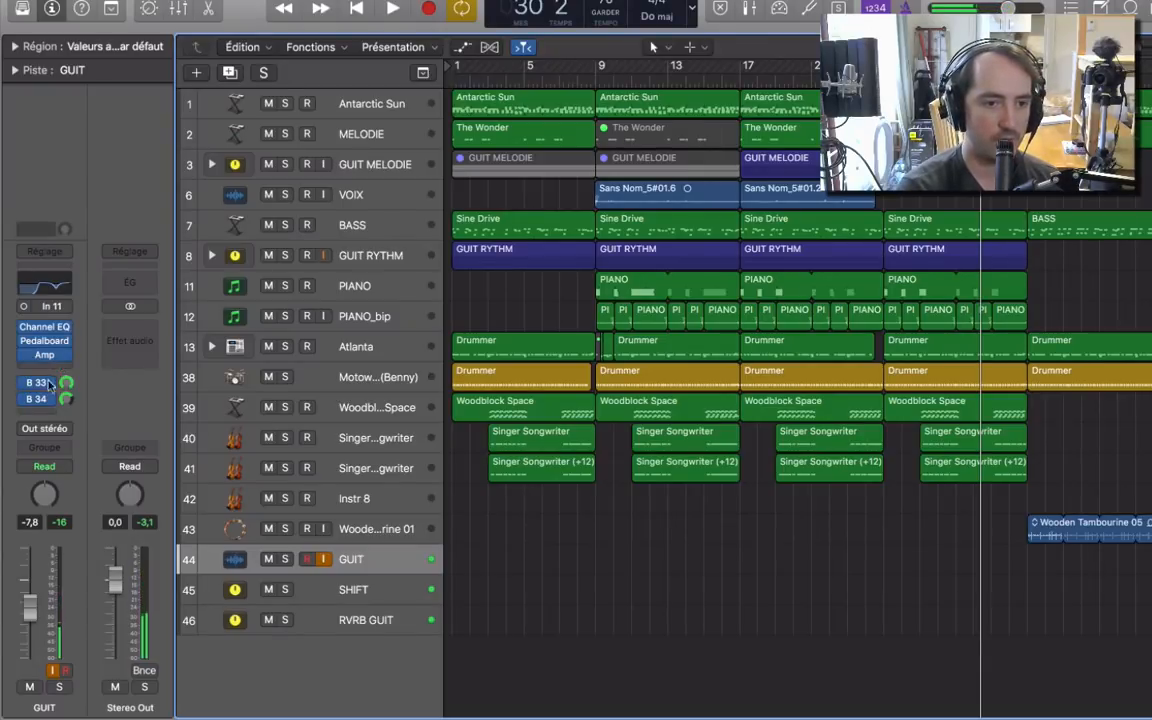
click(45, 412)
mouse_move(70, 495)
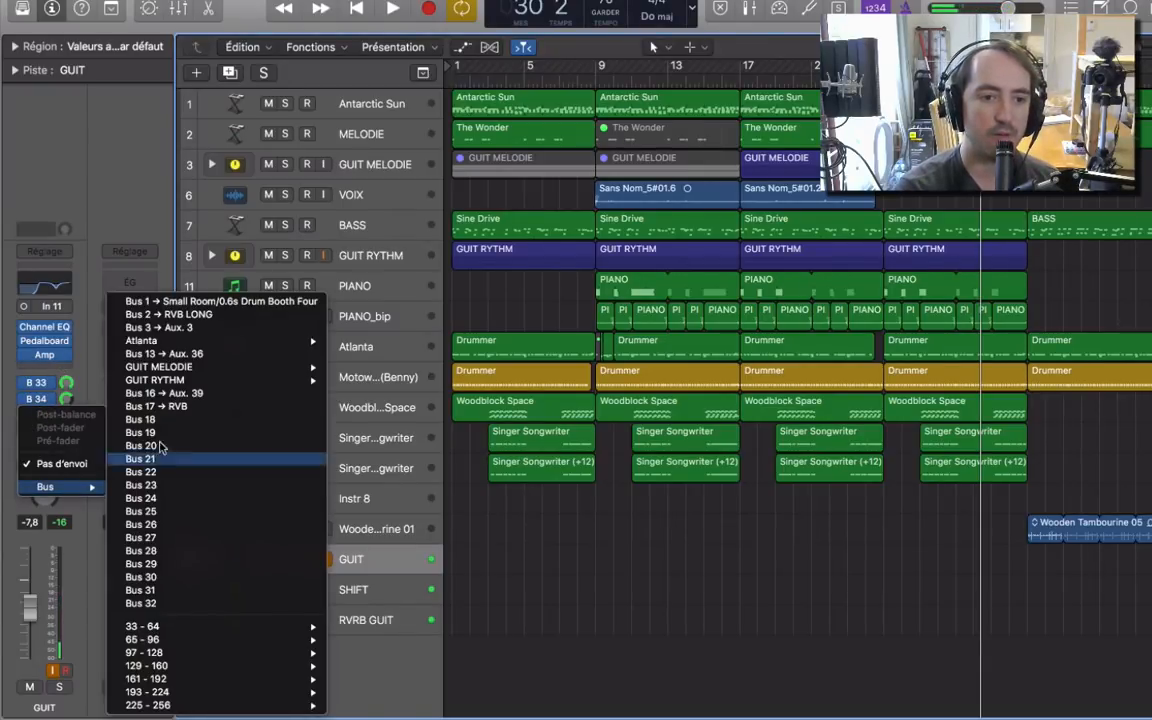
mouse_move(210, 628)
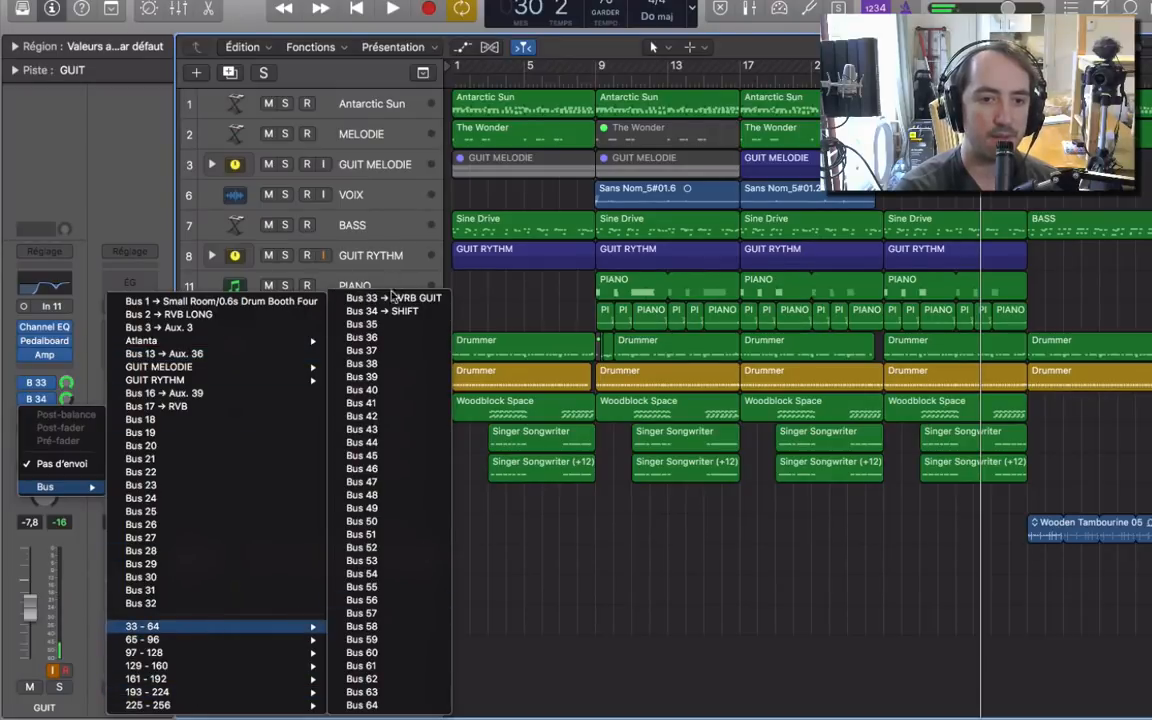
click(386, 325)
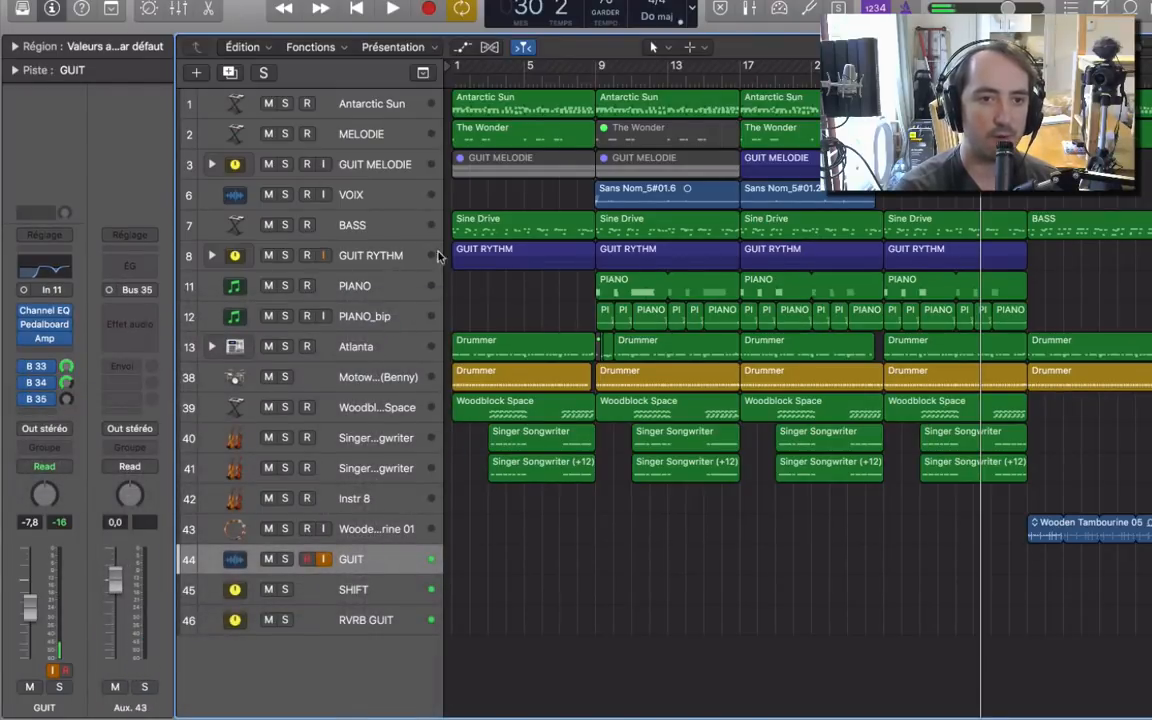
double_click(127, 708)
text(DLY GUIT)
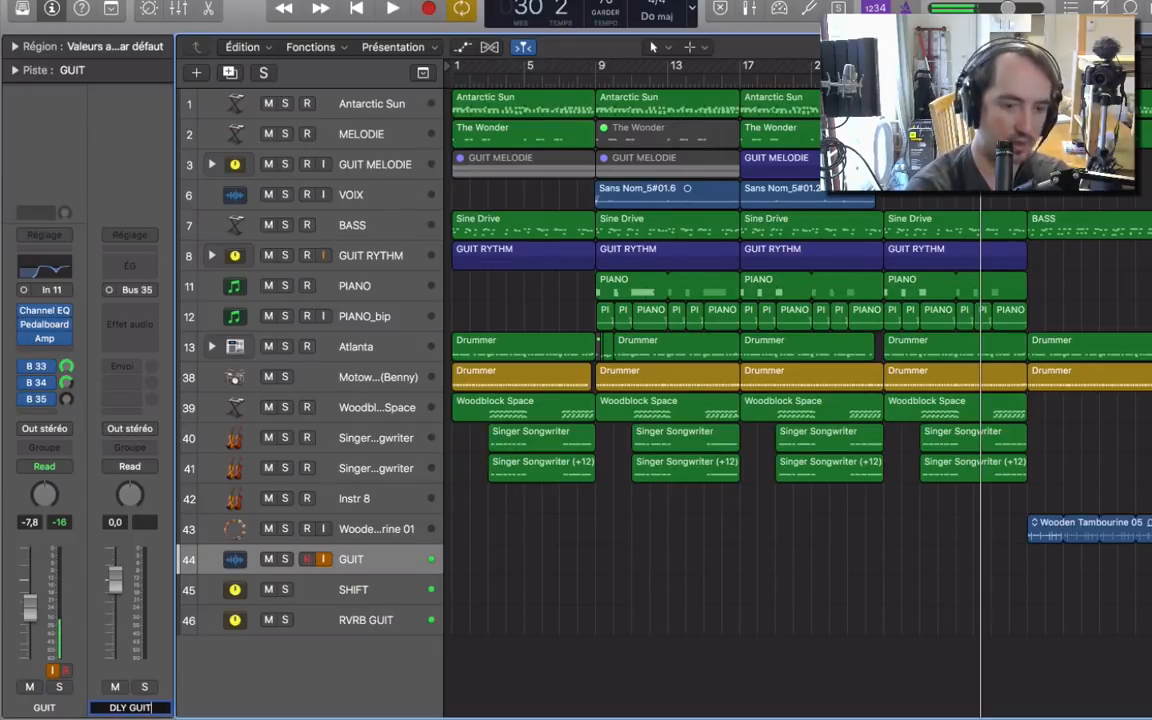
key(Return)
Insert a Stereo Delay on the DLY GUIT aux and raise the GUIT track's Bus 35 send level
click(127, 305)
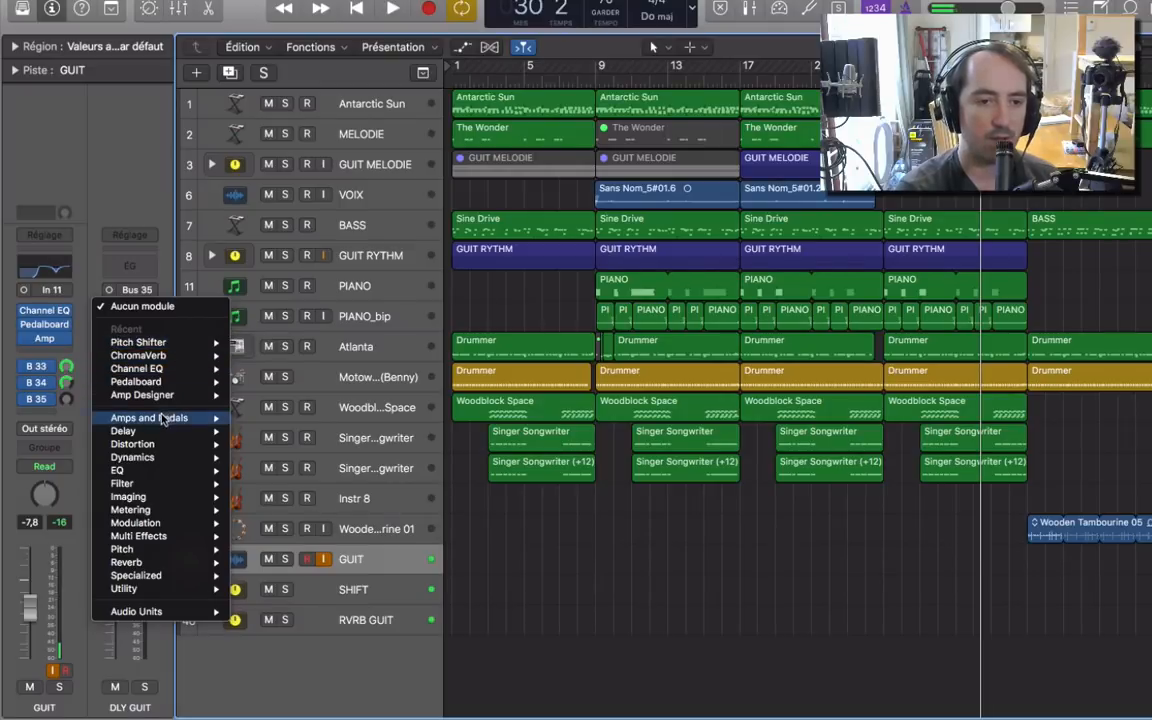
mouse_move(168, 434)
mouse_move(296, 440)
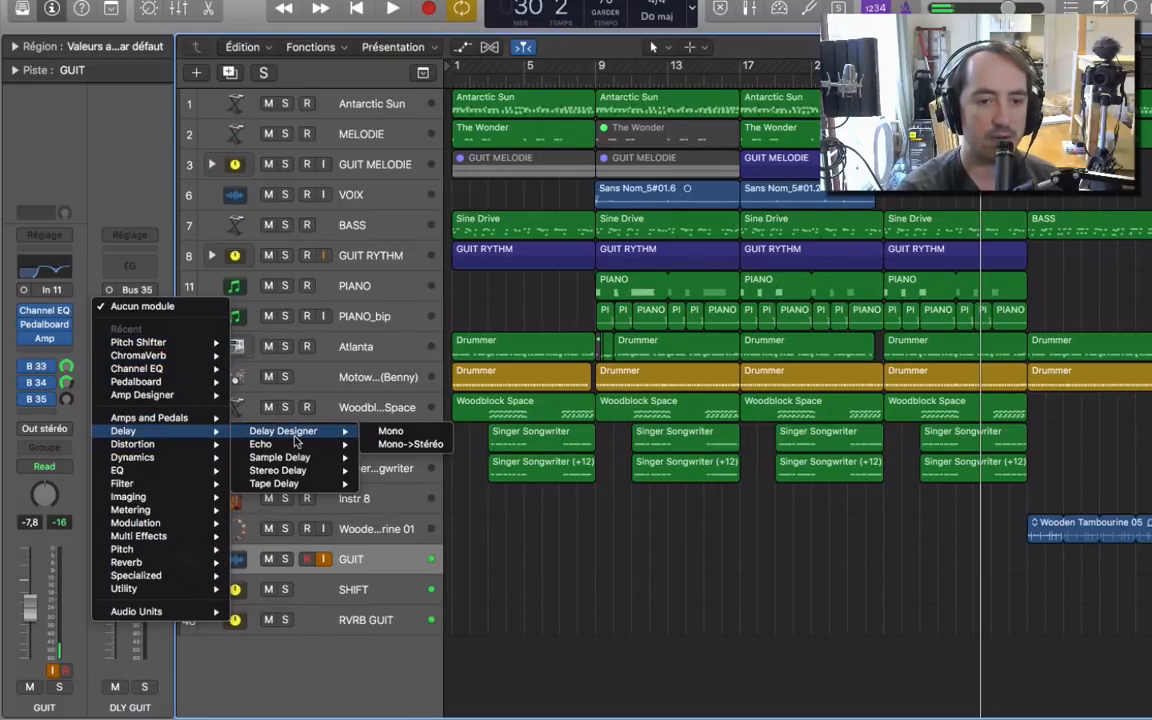
mouse_move(296, 470)
click(418, 485)
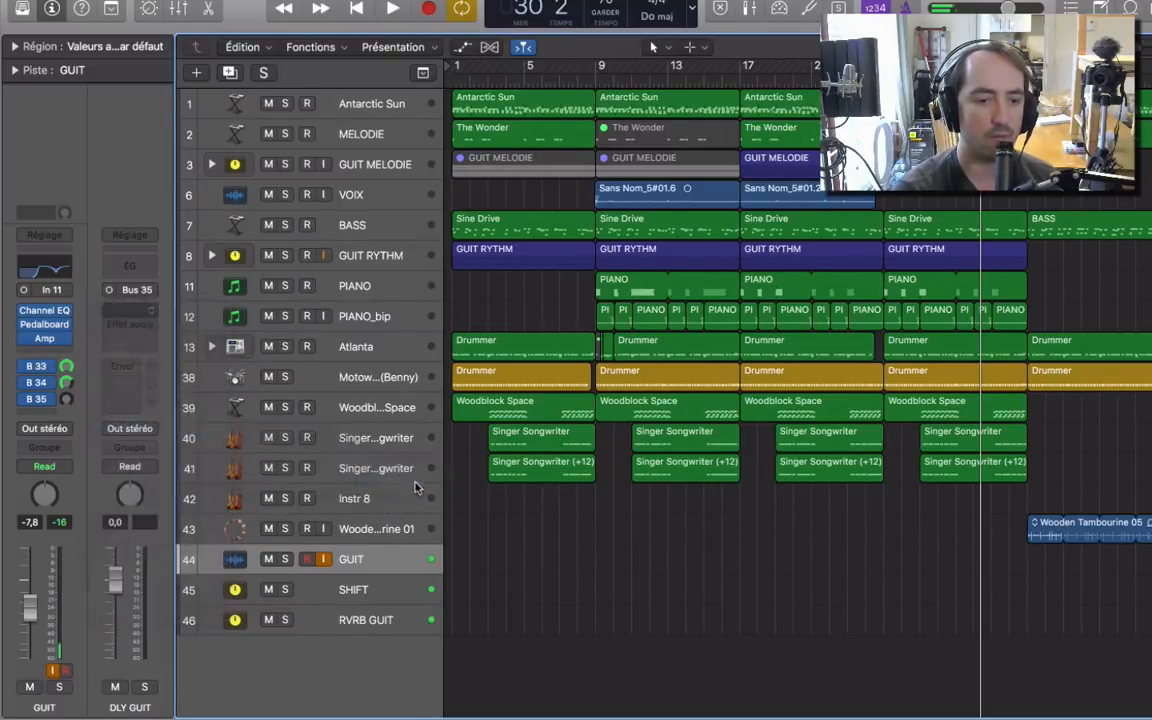
drag(242, 40, 437, 40)
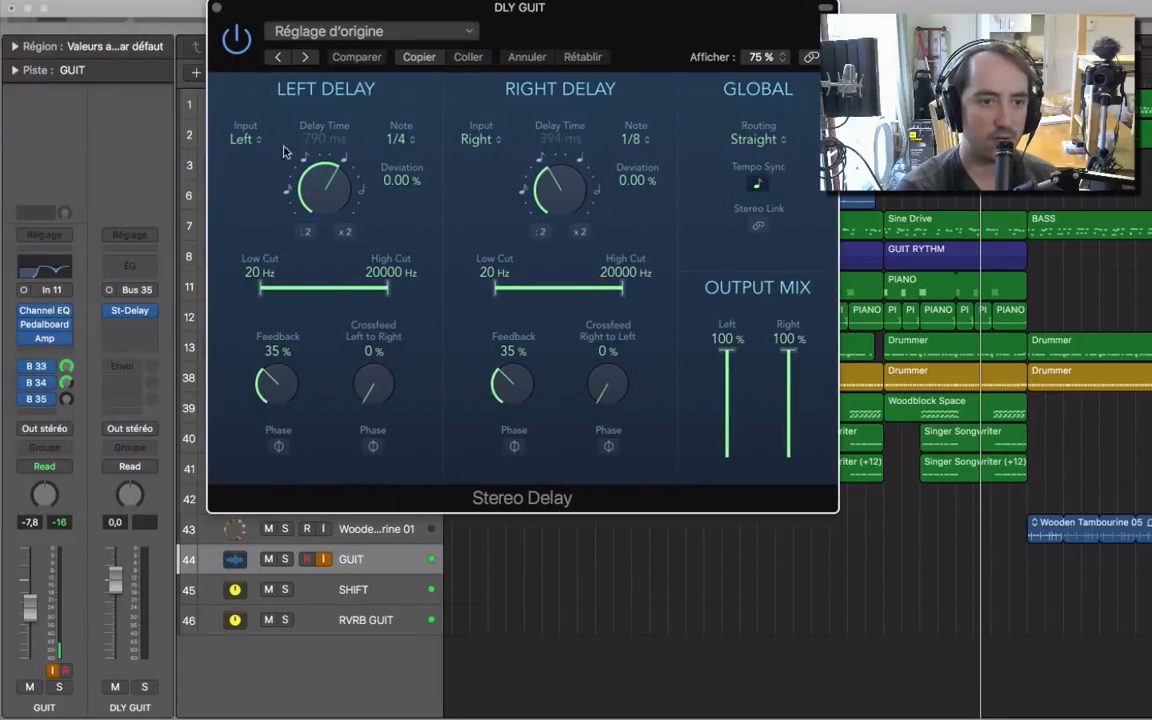
click(68, 398)
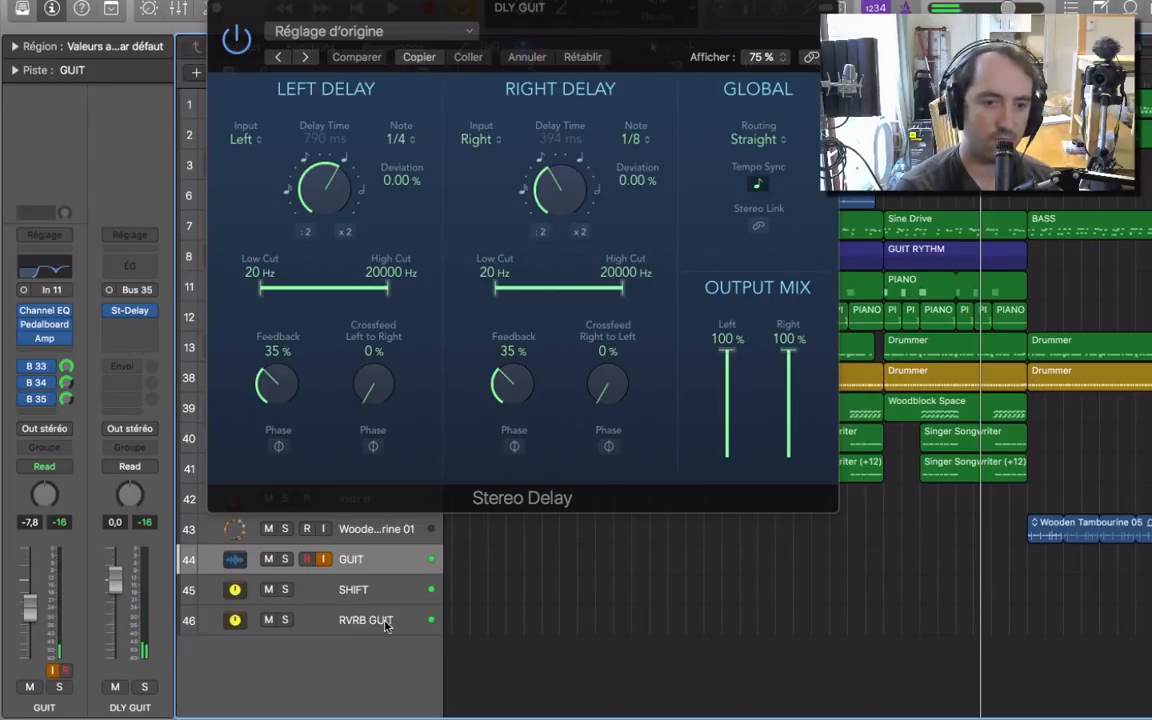
Create a track for the DLY GUIT aux and place RVRB GUIT between DLY GUIT and SHIFT
right_click(150, 648)
click(196, 662)
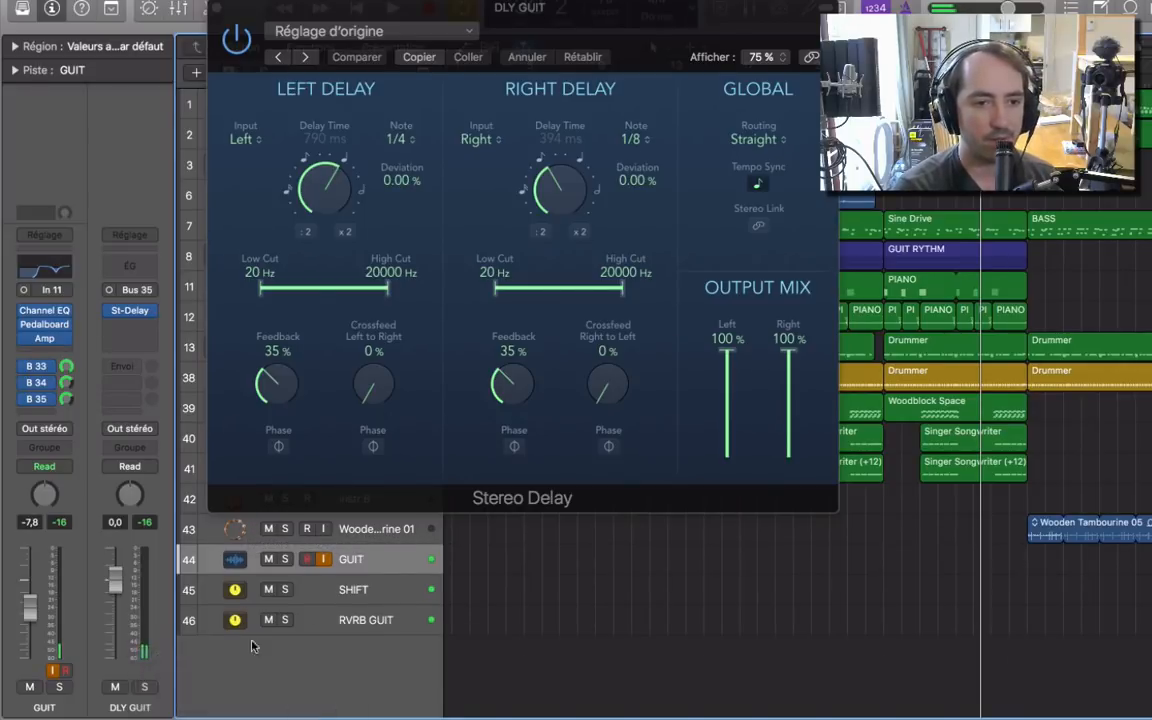
drag(360, 650, 364, 617)
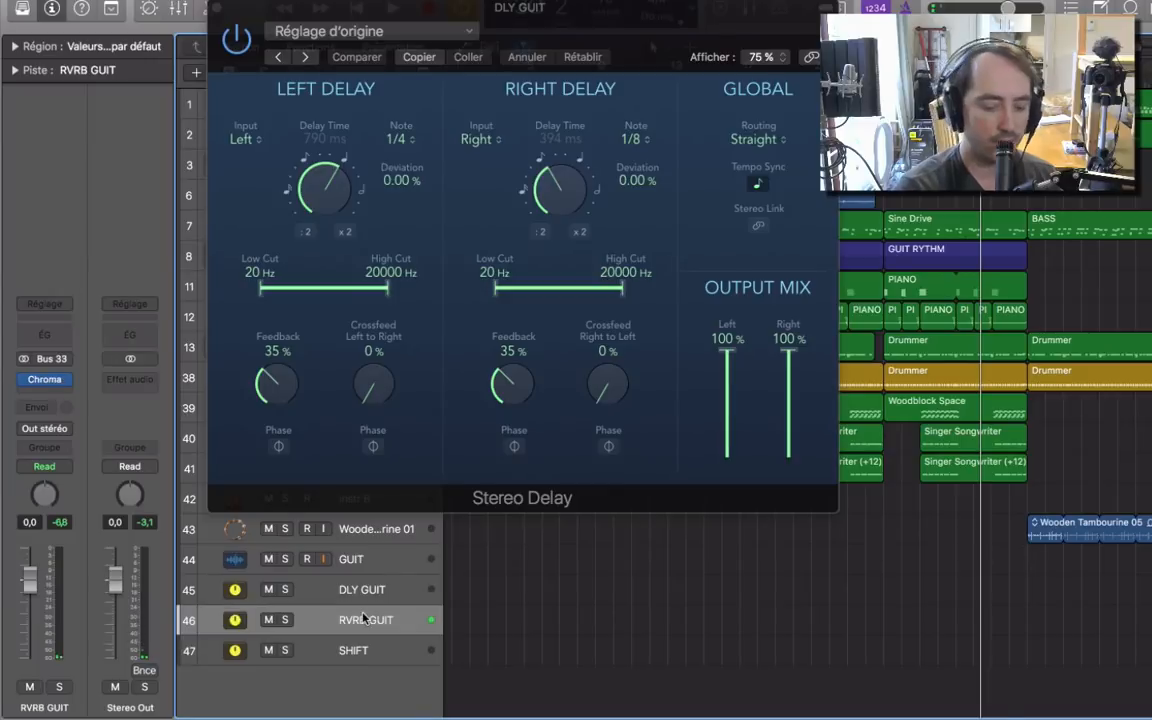
Show the mixer, copy DLY GUIT's Stereo Delay to RVRB GUIT after Chroma, and mute DLY GUIT
key(x)
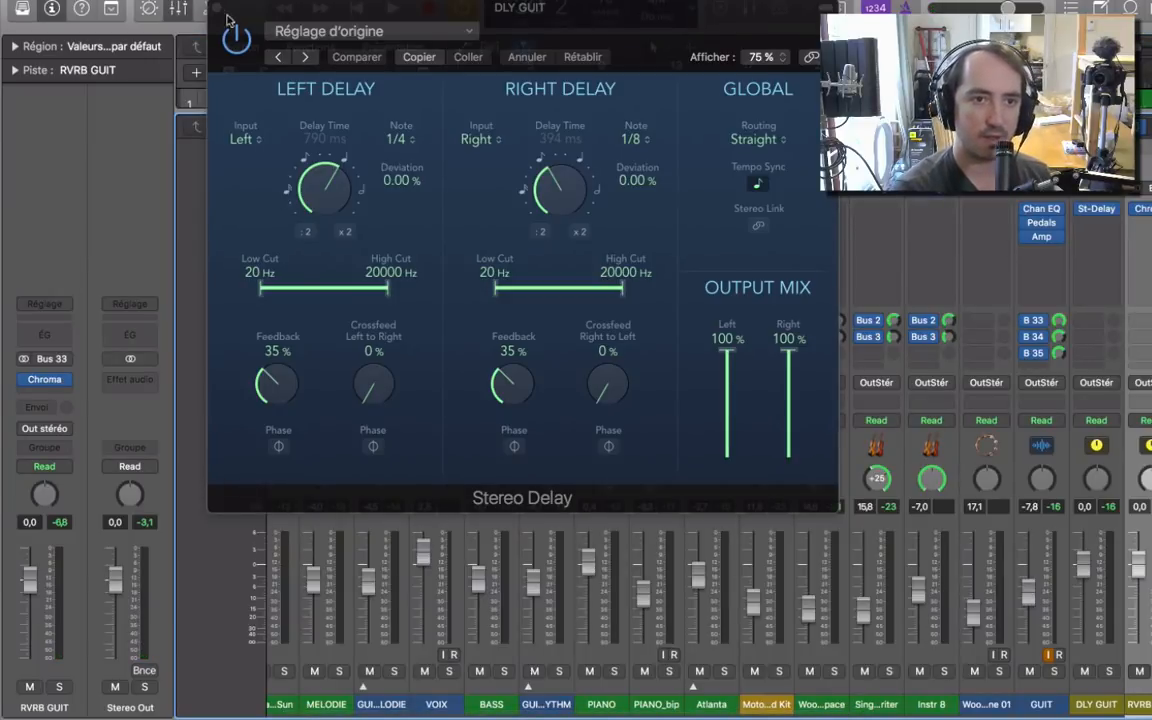
click(214, 8)
scroll(623, 300, right, 10)
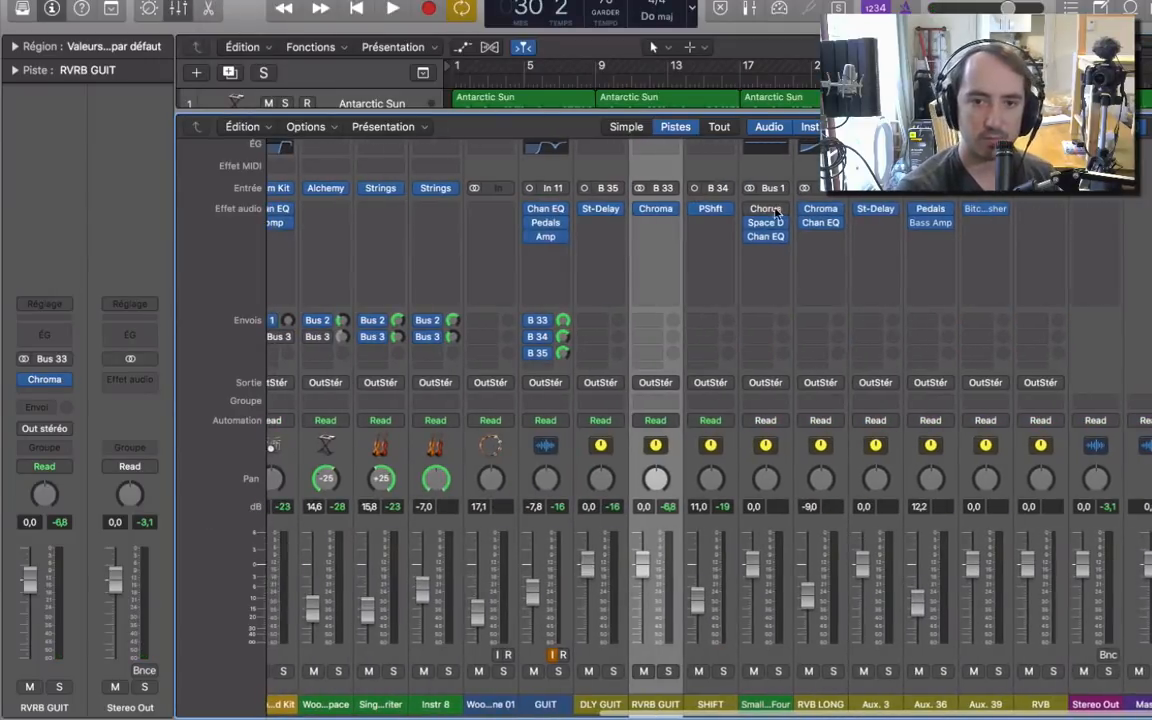
drag(601, 209, 657, 228)
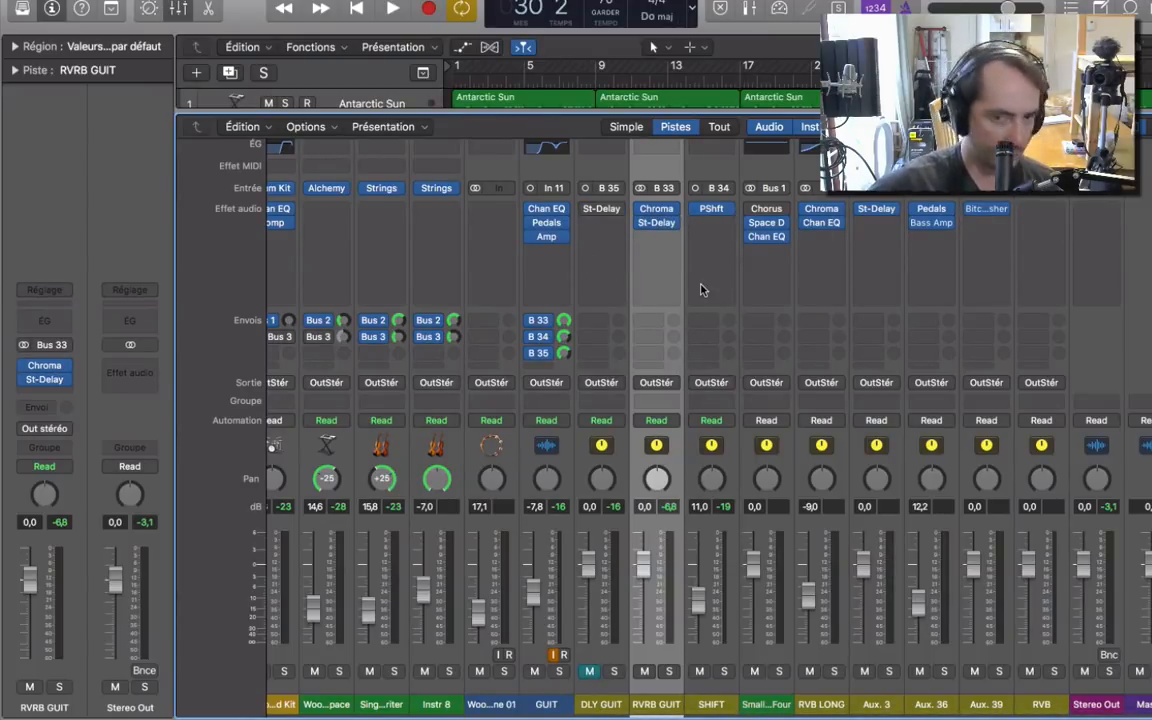
Try Chroma after the Stereo Delay on RVRB GUIT, then restore its first position with that delay bypassed and DLY GUIT unmuted
click(545, 620)
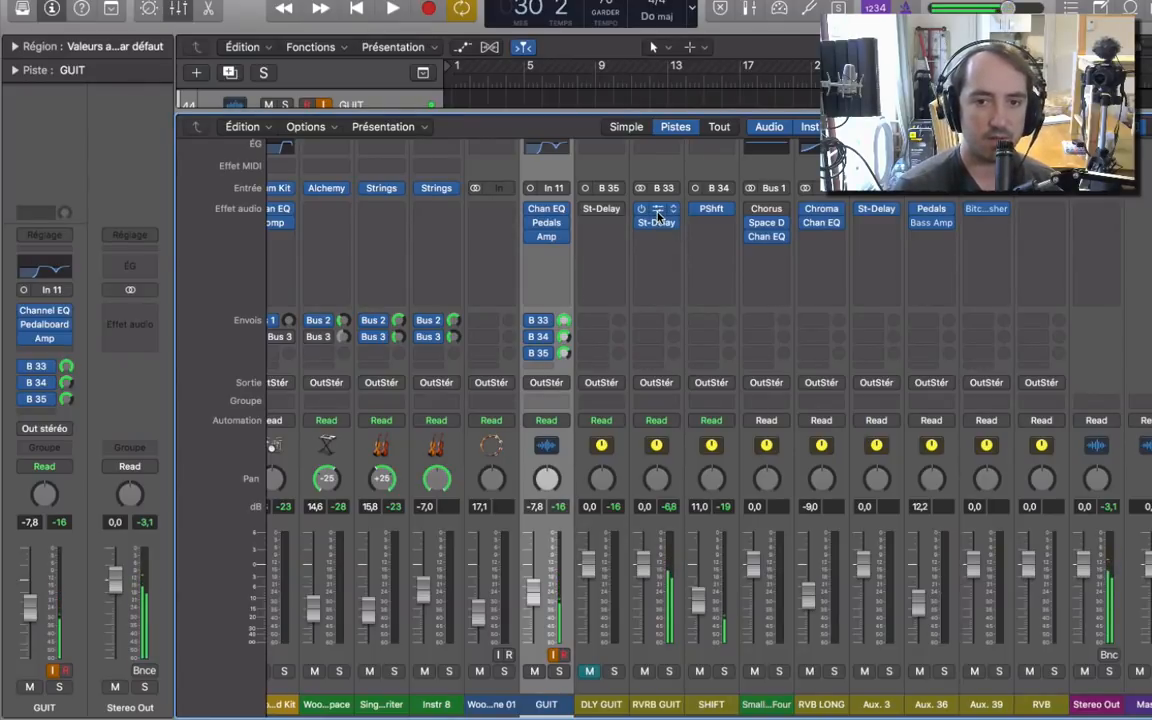
drag(656, 209, 658, 240)
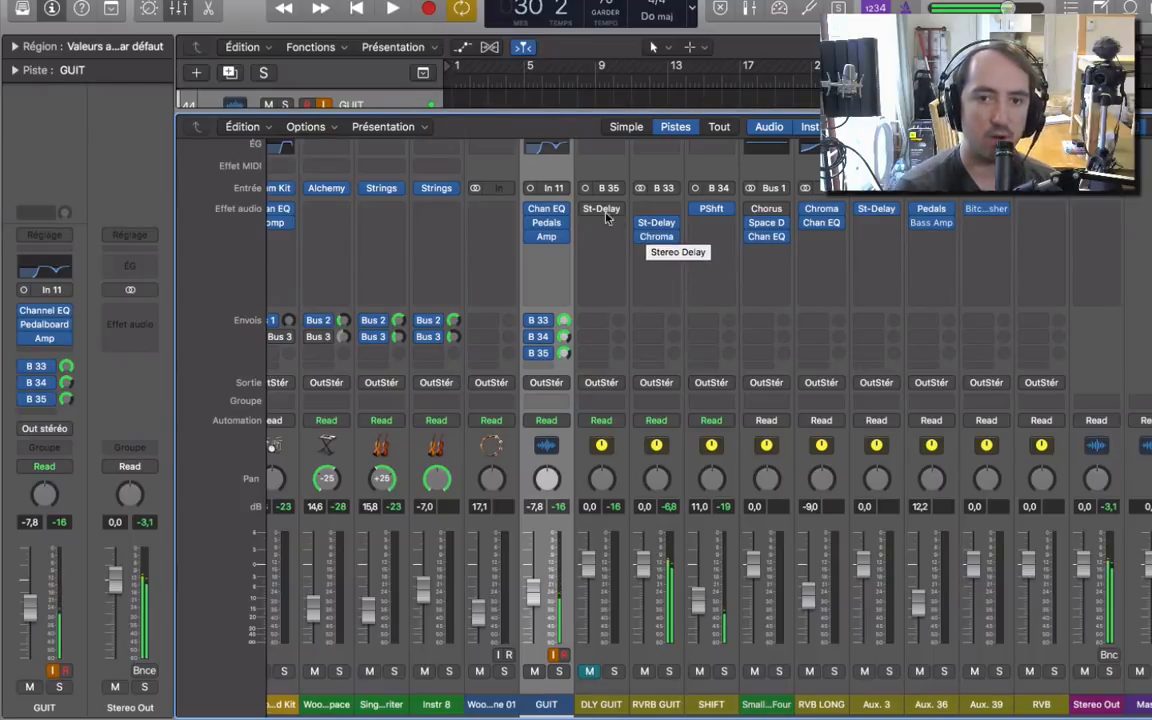
drag(655, 237, 652, 210)
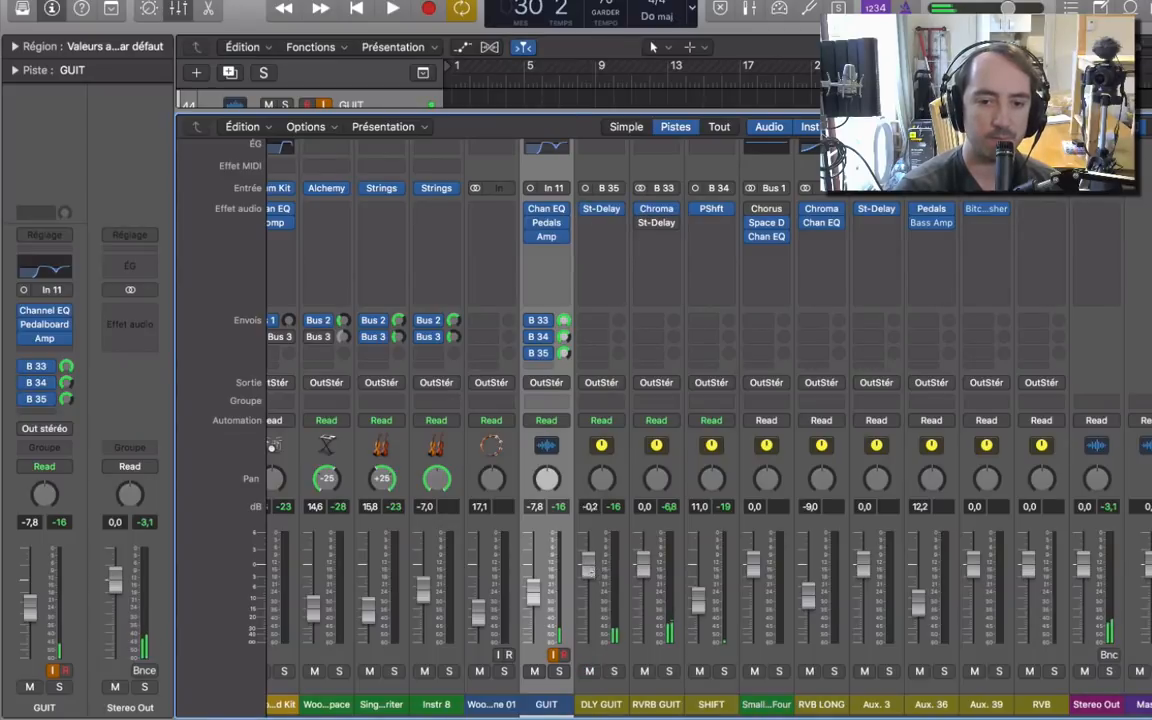
Lower the DLY GUIT fader to -9.4 dB and hide the mixer
drag(589, 590, 593, 632)
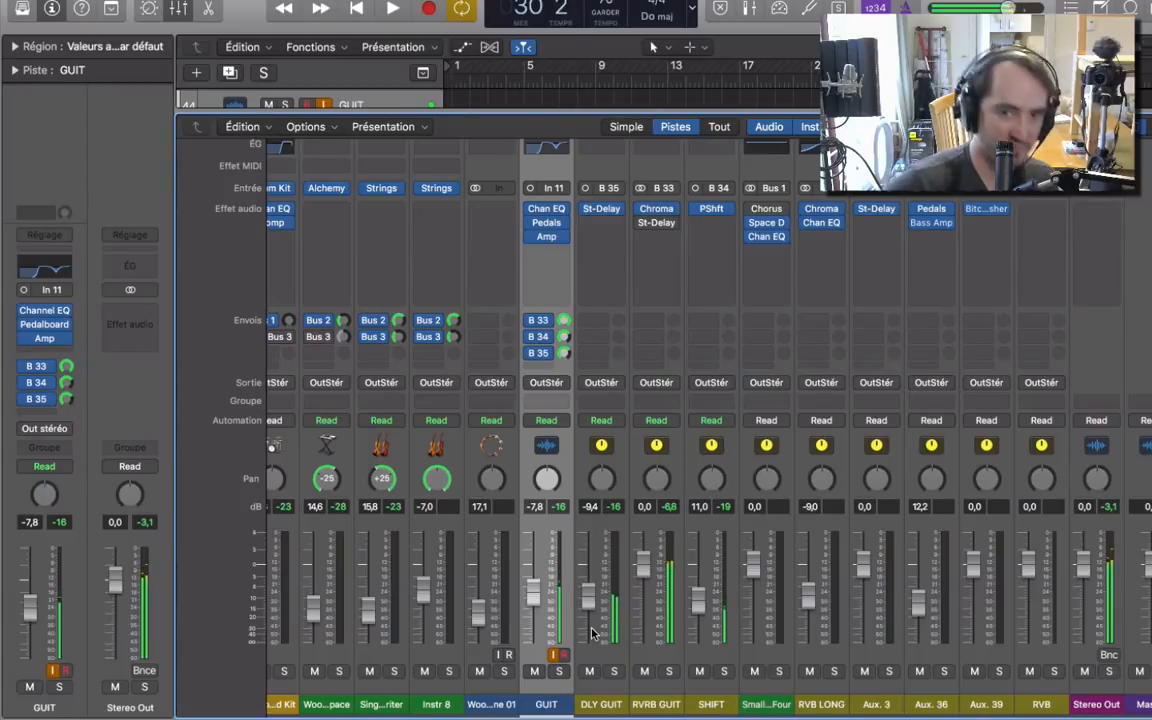
key(x)
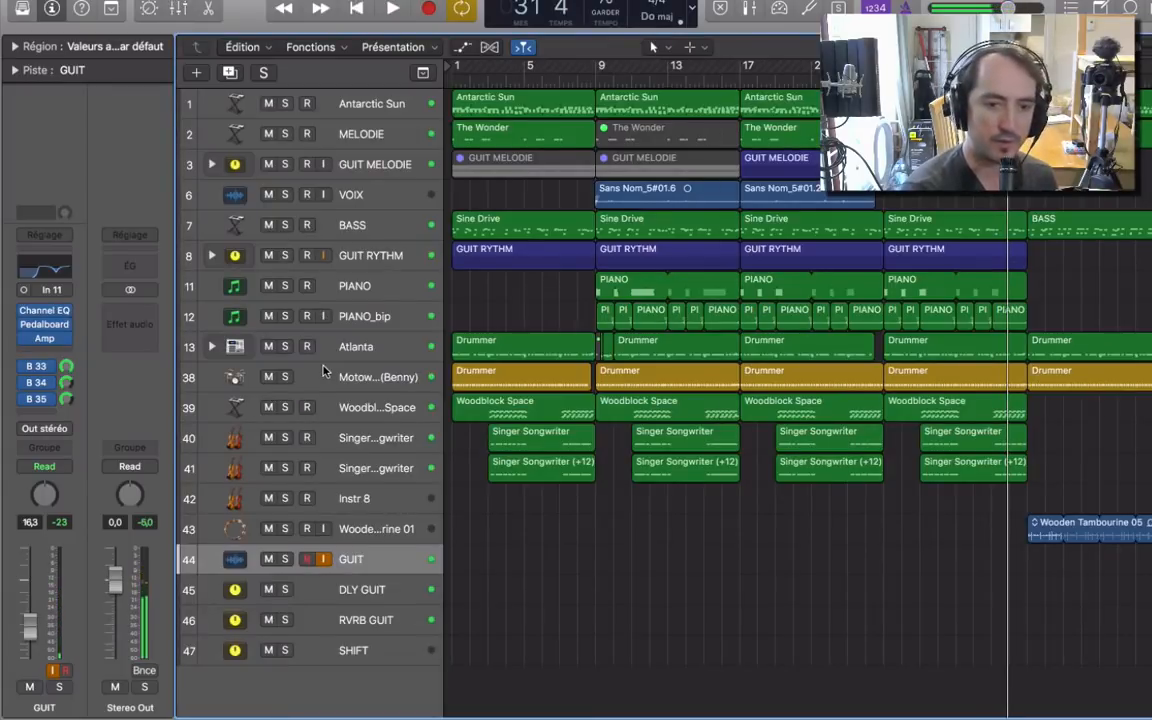
Record a guitar take on the GUIT track from bar 25 to bar 33 and play it back with the song
key(r)
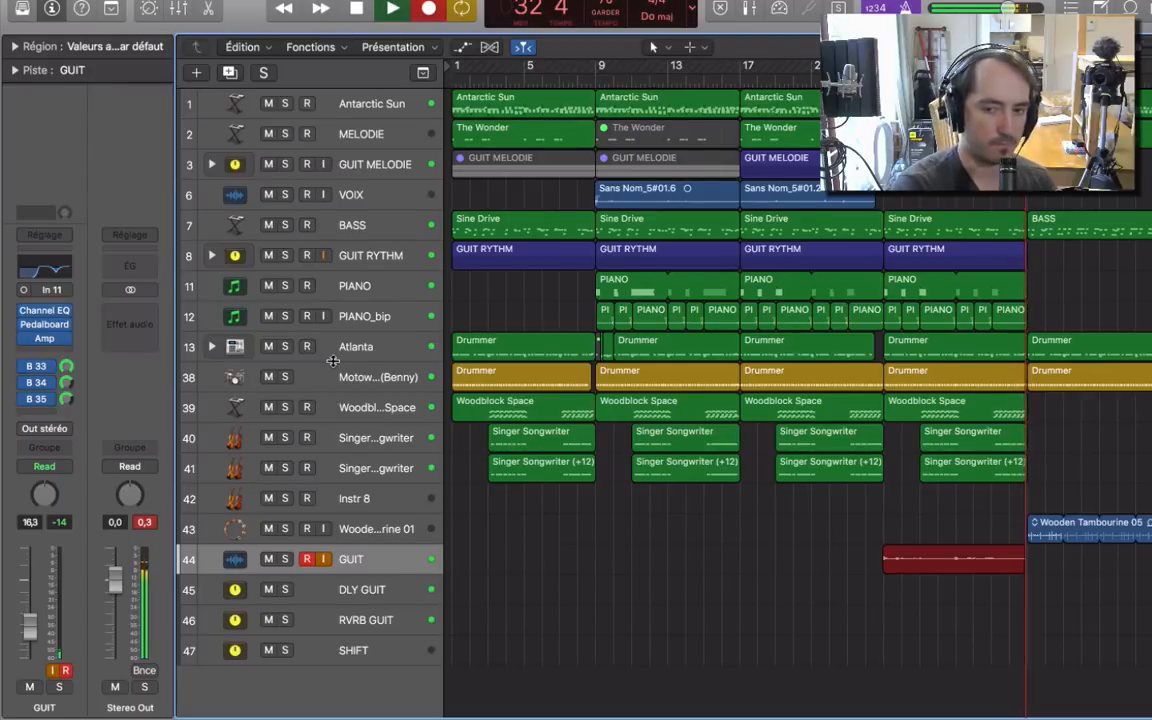
key(space)
key(space)
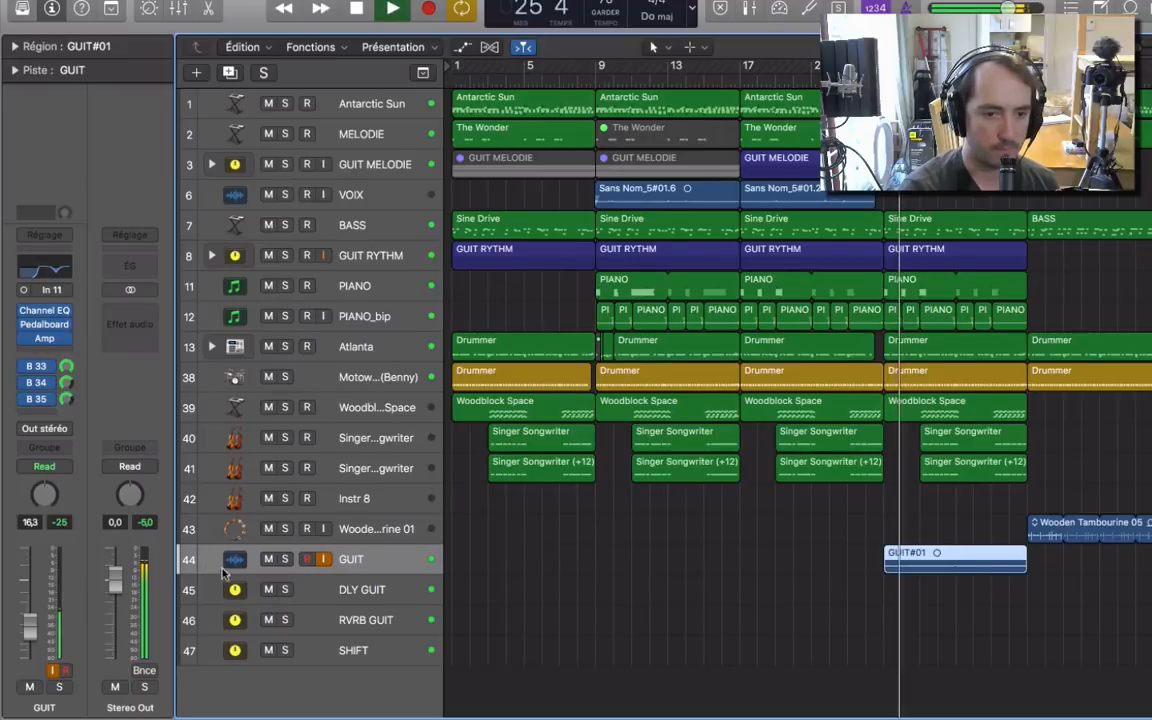
key(space)
Group the GUIT, DLY GUIT, RVRB GUIT and SHIFT tracks in a summing stack named MA GUITARE
right_click(372, 590)
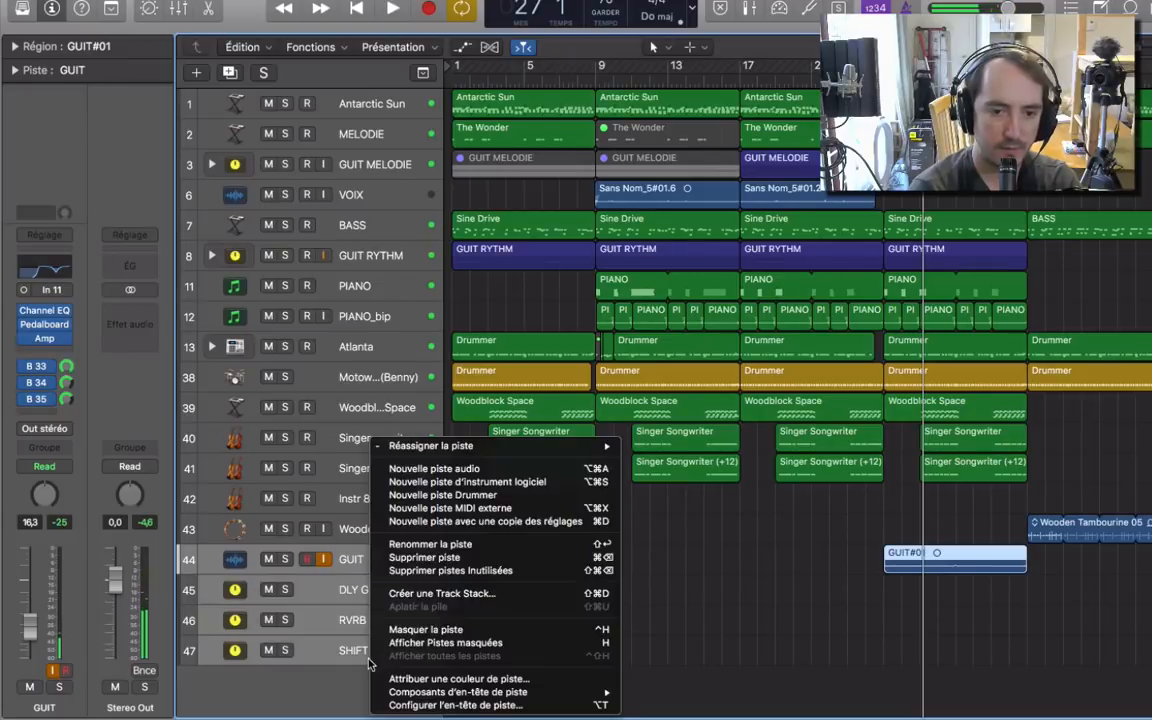
click(440, 593)
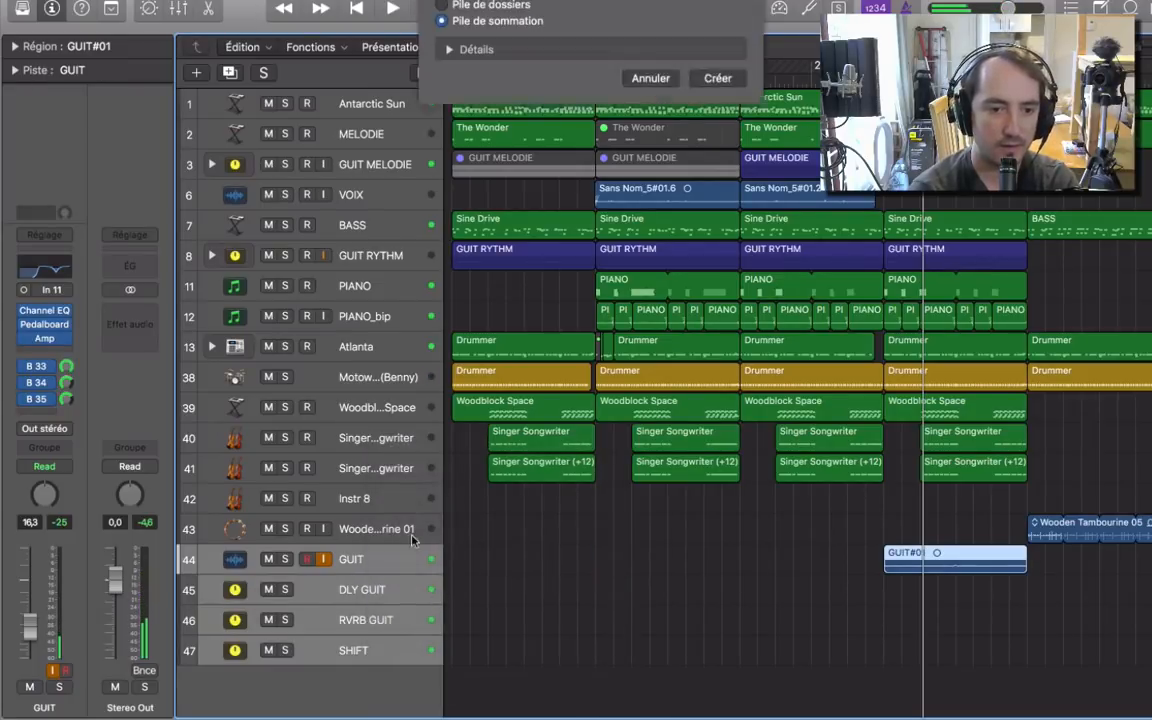
click(717, 99)
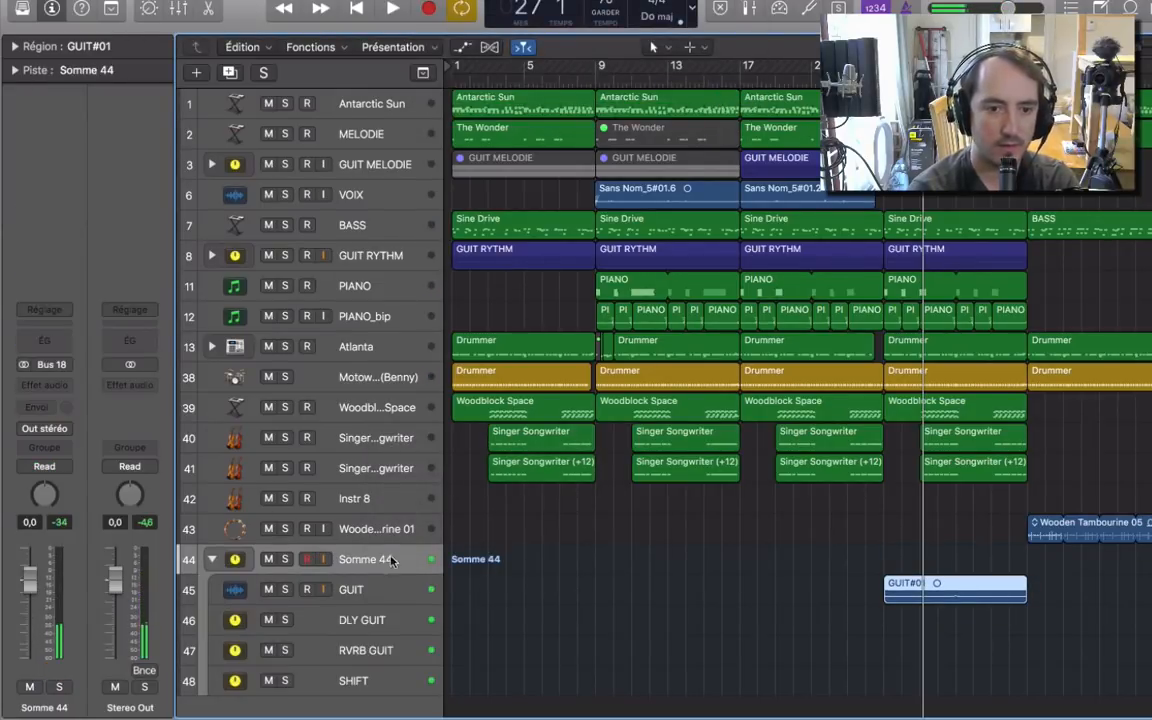
double_click(378, 558)
text(G)
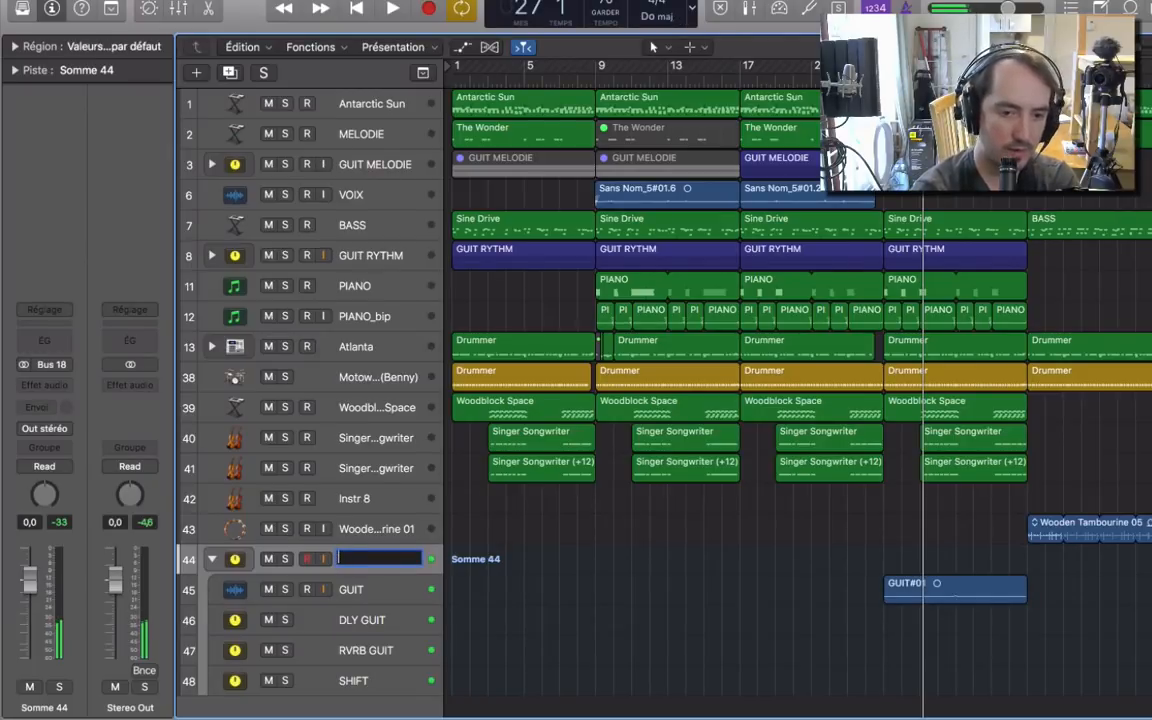
text(A GUI)
key(Return)
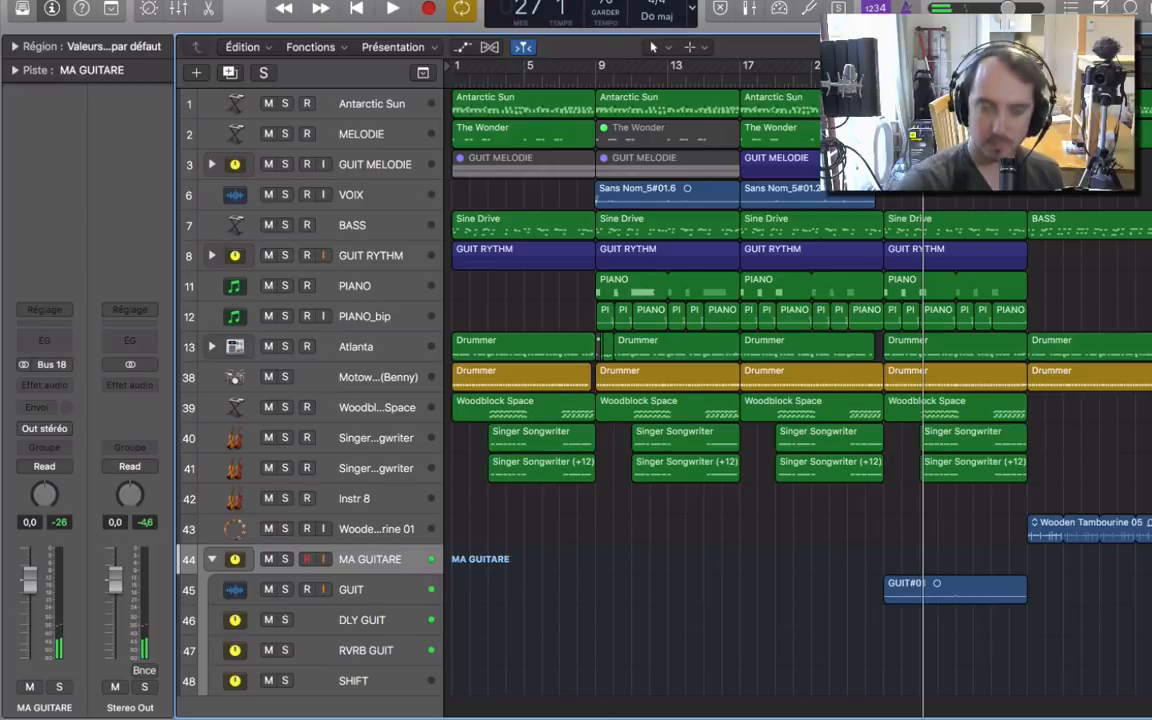
Play back the song and solo the MA GUITARE stack to hear the guitar and its aux tracks alone
key(space)
click(362, 620)
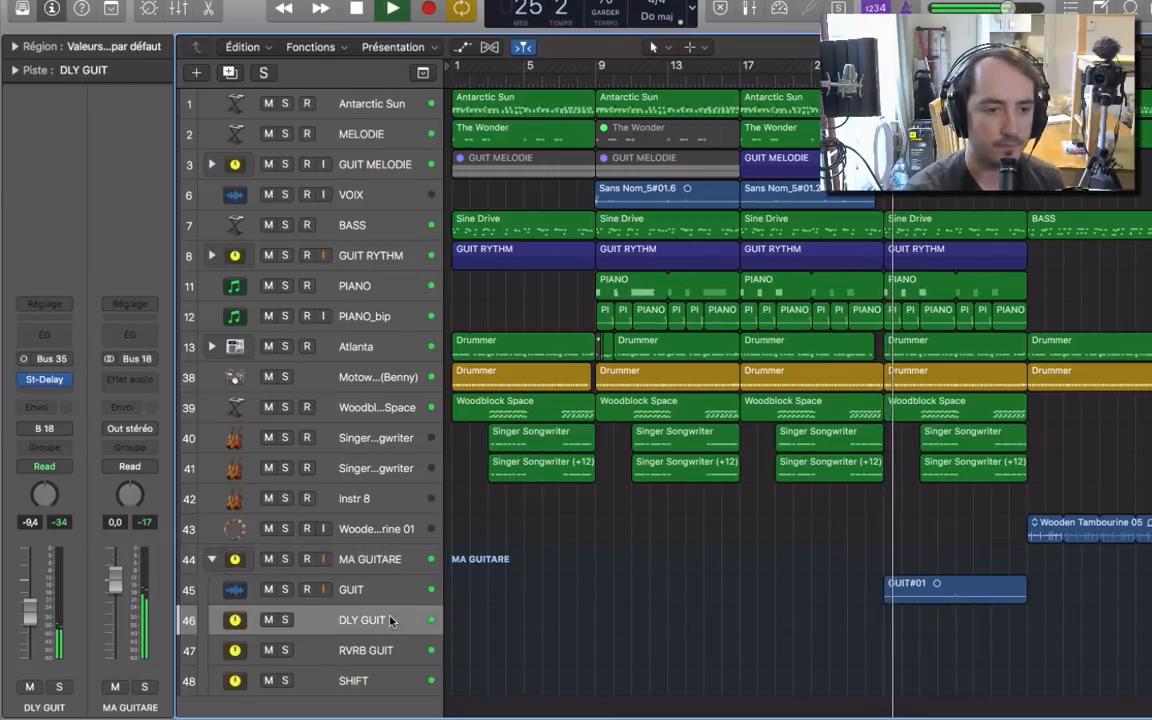
click(377, 651)
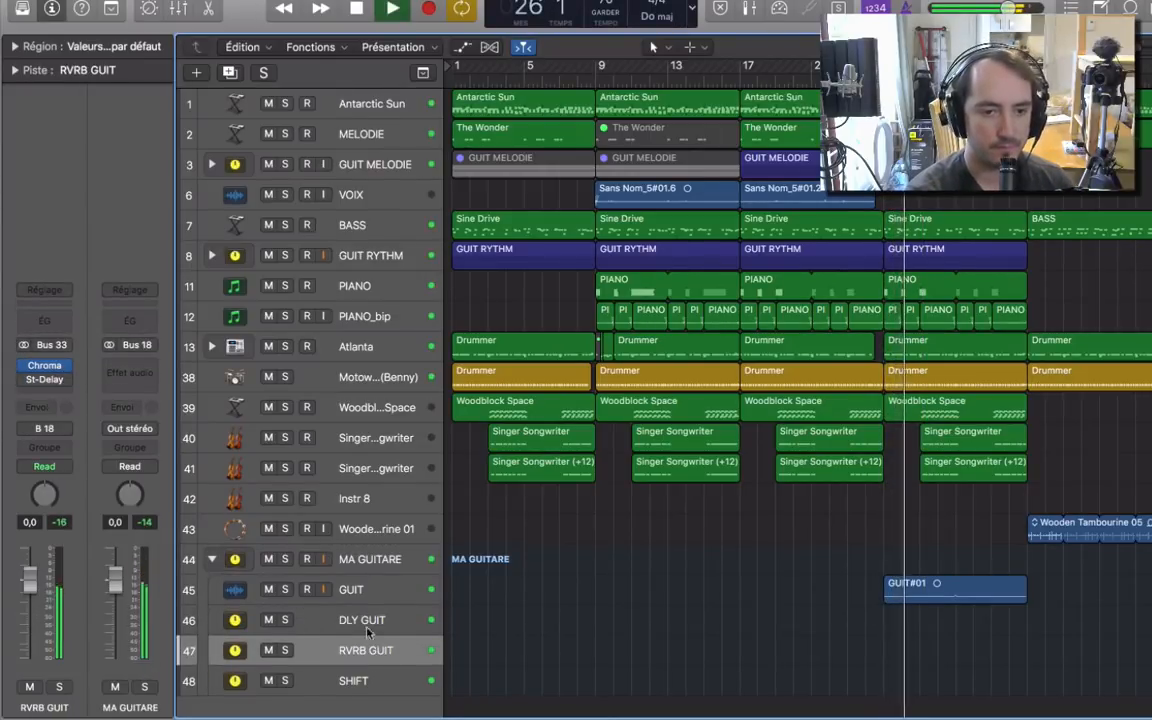
click(285, 560)
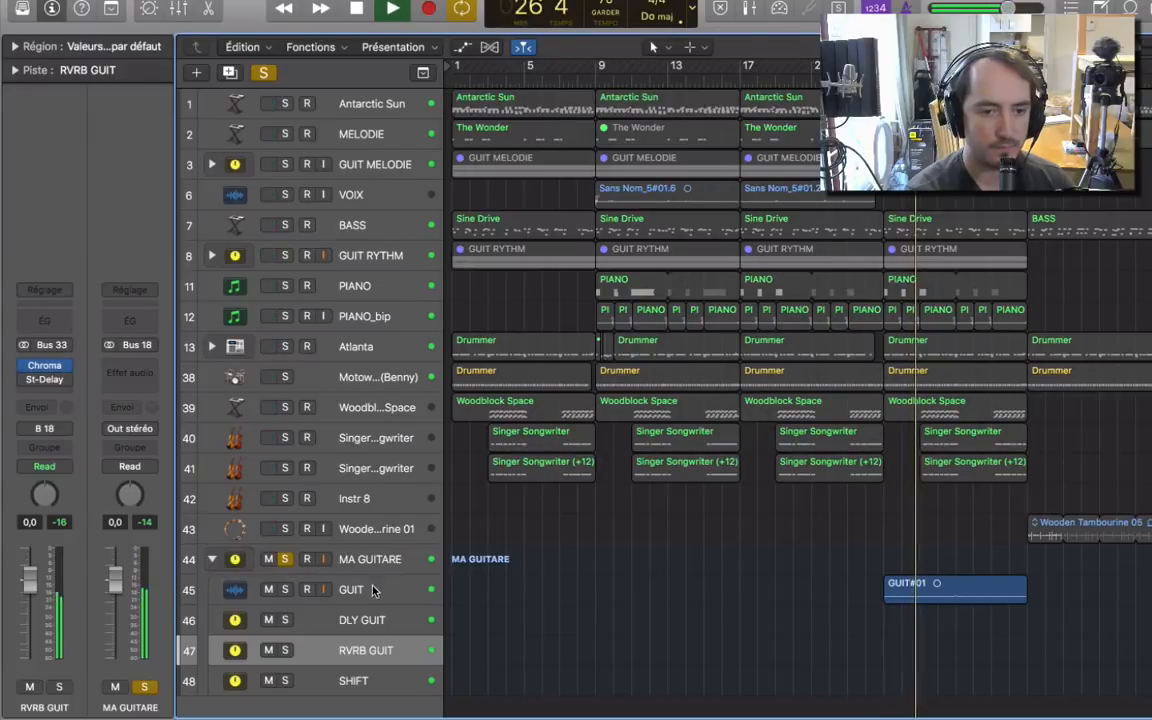
Rebalance the guitar aux faders: RVRB GUIT at -4.0 dB, SHIFT at -3.8 dB and DLY GUIT at 0.2 dB
click(340, 680)
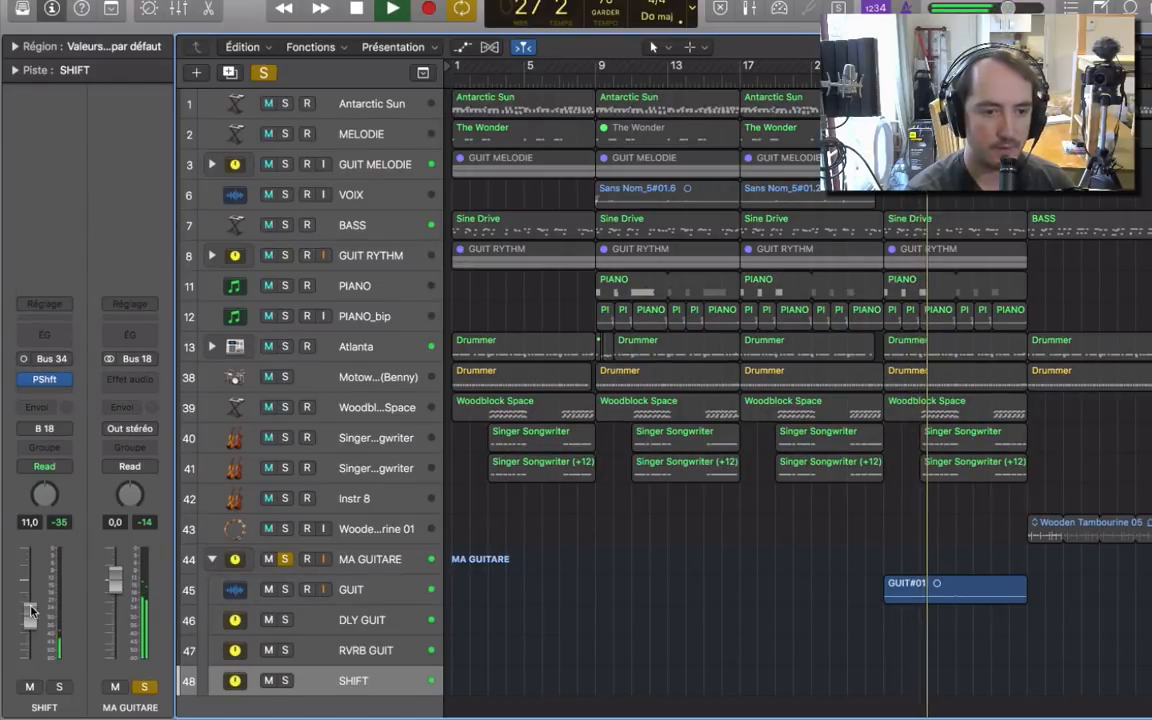
drag(28, 612, 28, 656)
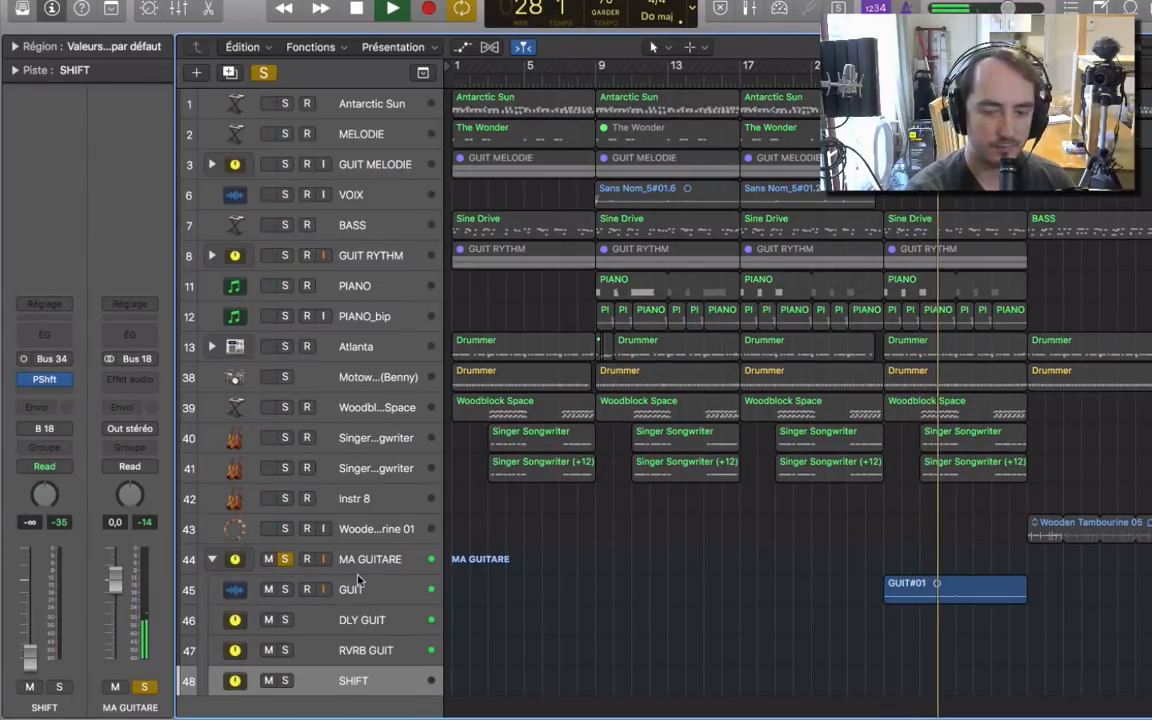
click(343, 651)
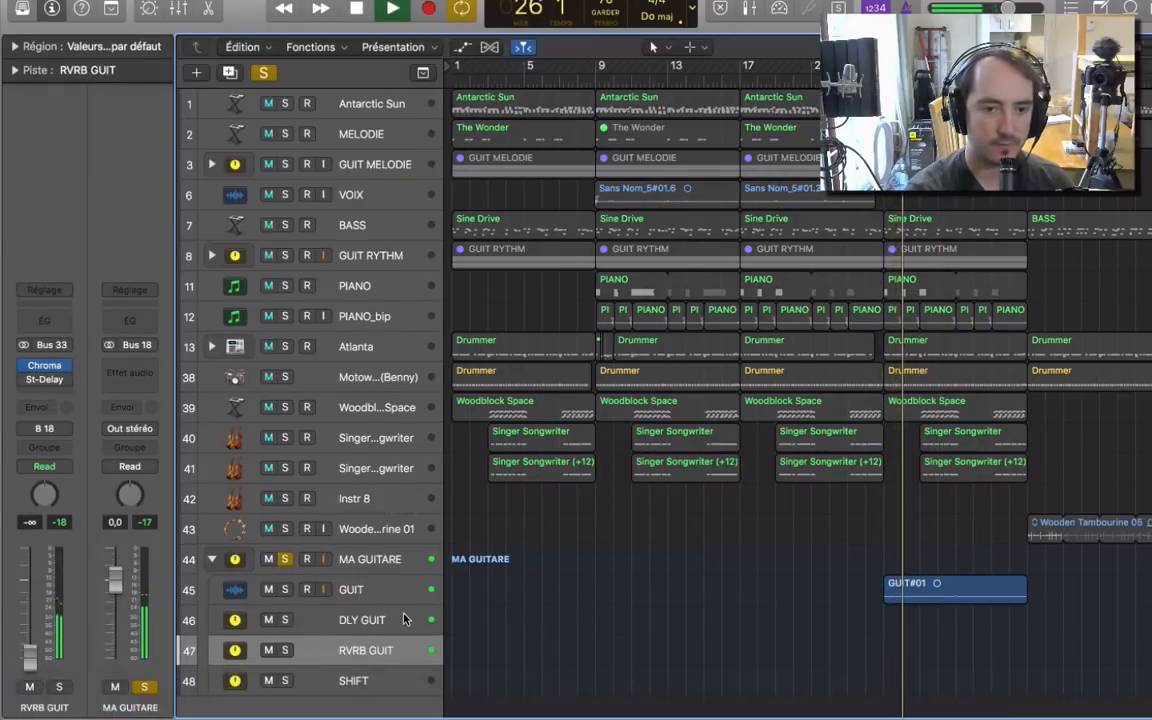
drag(27, 655, 29, 593)
click(418, 682)
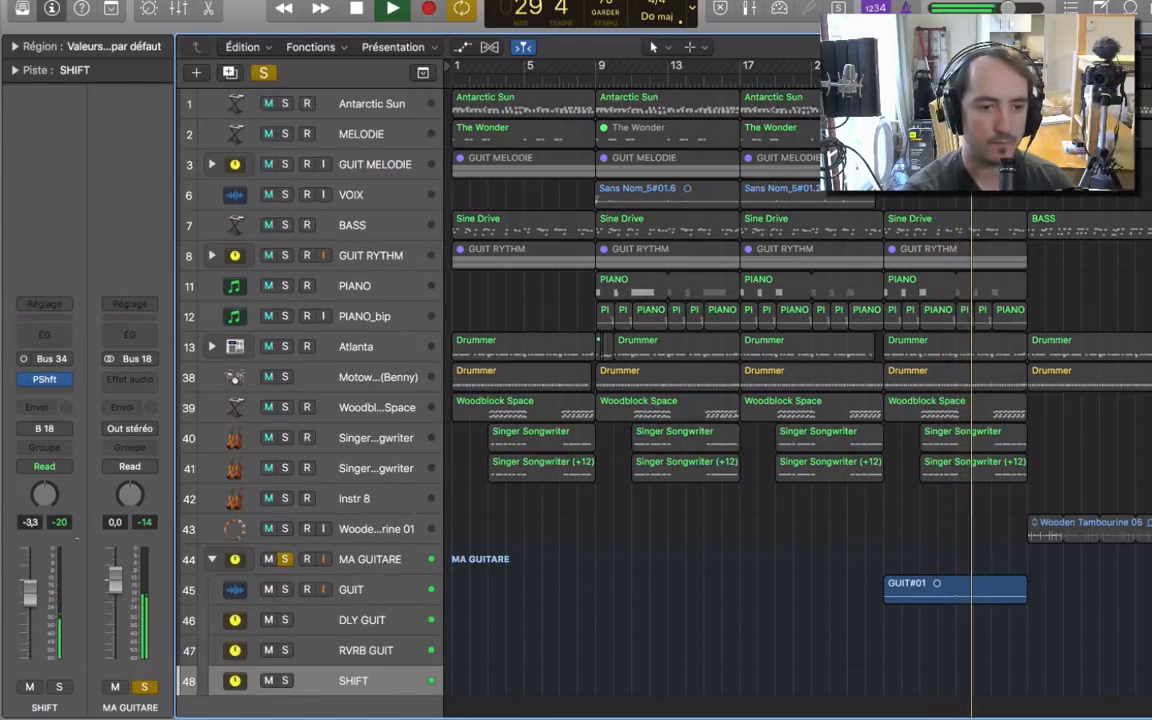
click(362, 620)
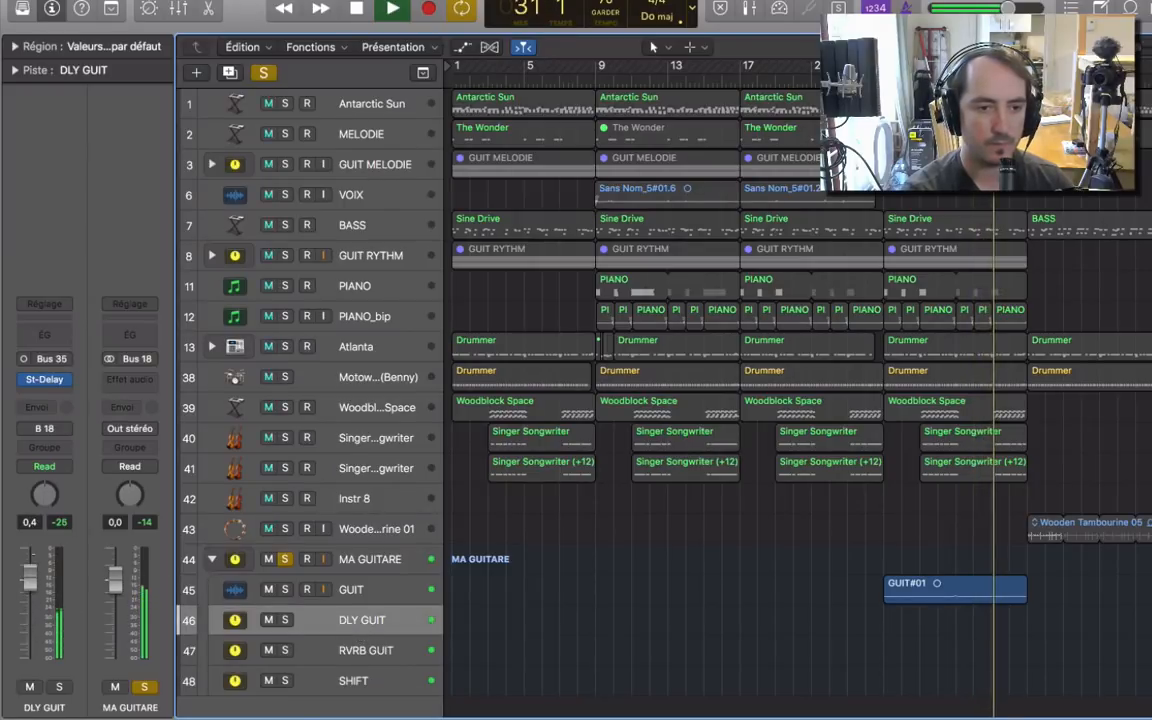
Set DLY GUIT's Stereo Delay to 73 % right feedback, with a 1/8 dotted left note and a 1/16 dotted right note
click(45, 380)
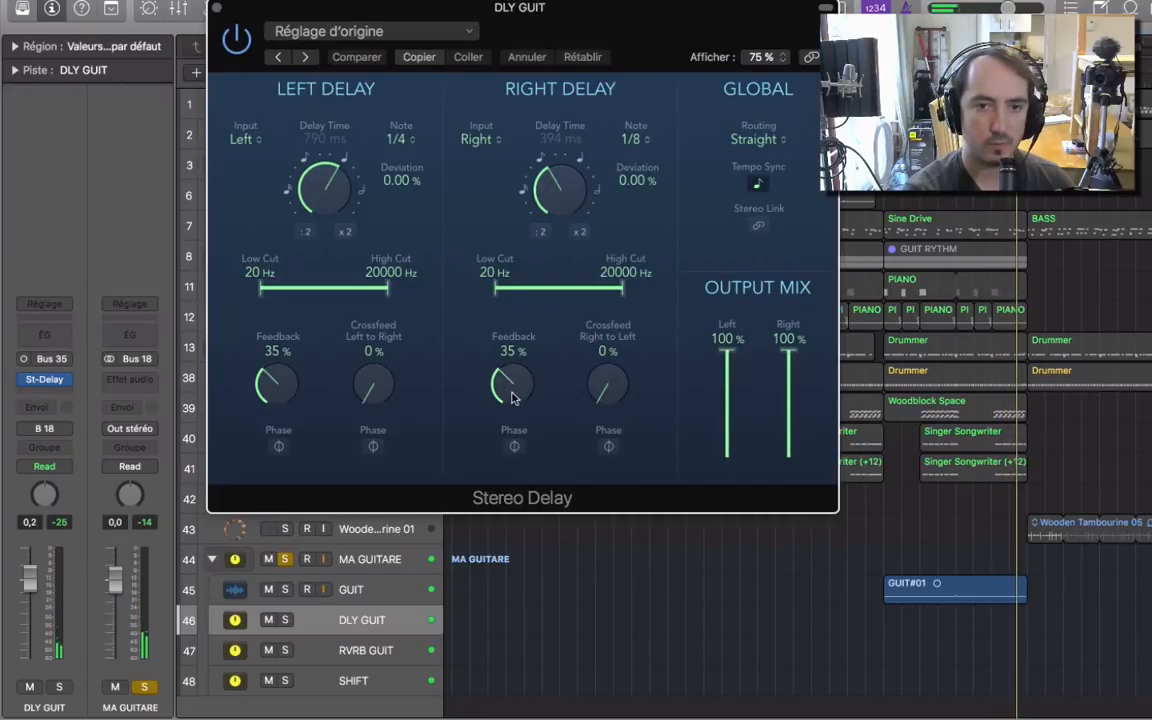
drag(504, 362, 513, 303)
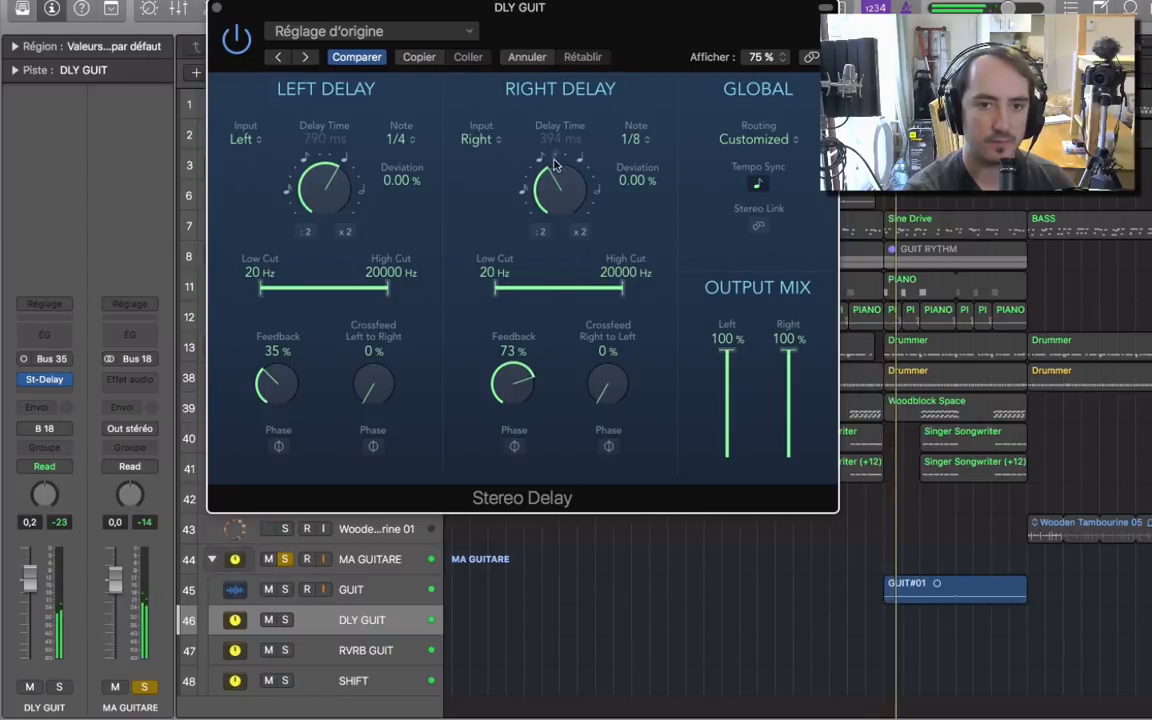
scroll(533, 170, down, 1)
scroll(305, 148, down, 1)
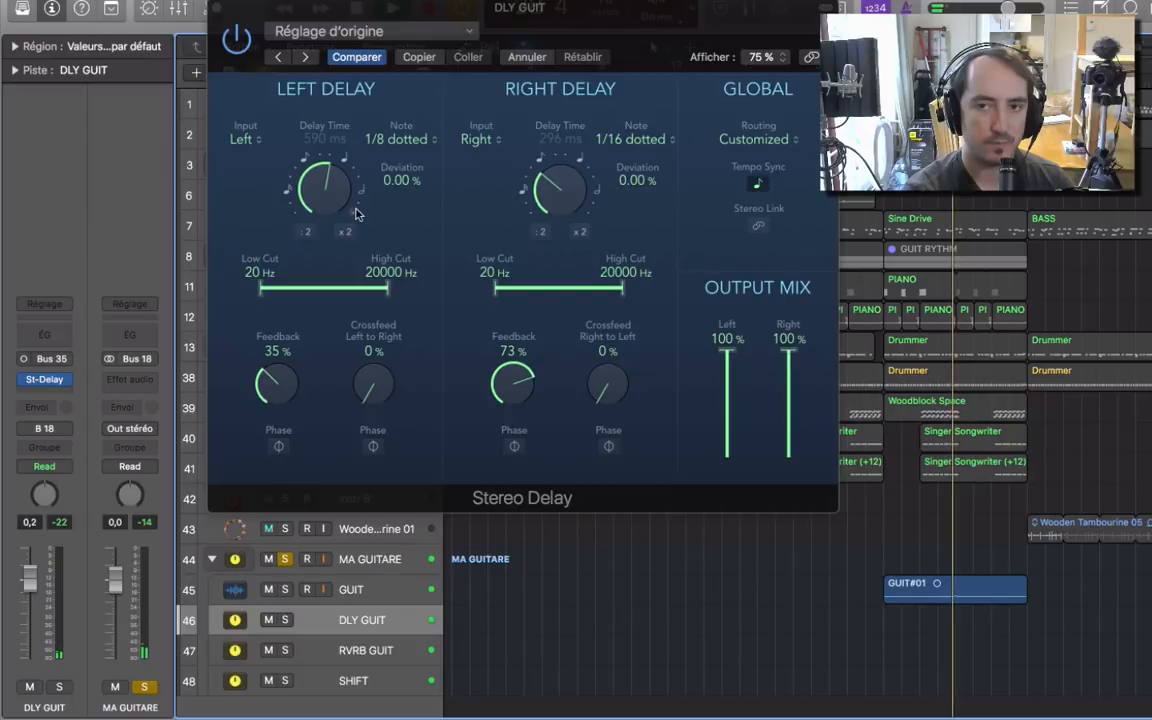
click(216, 11)
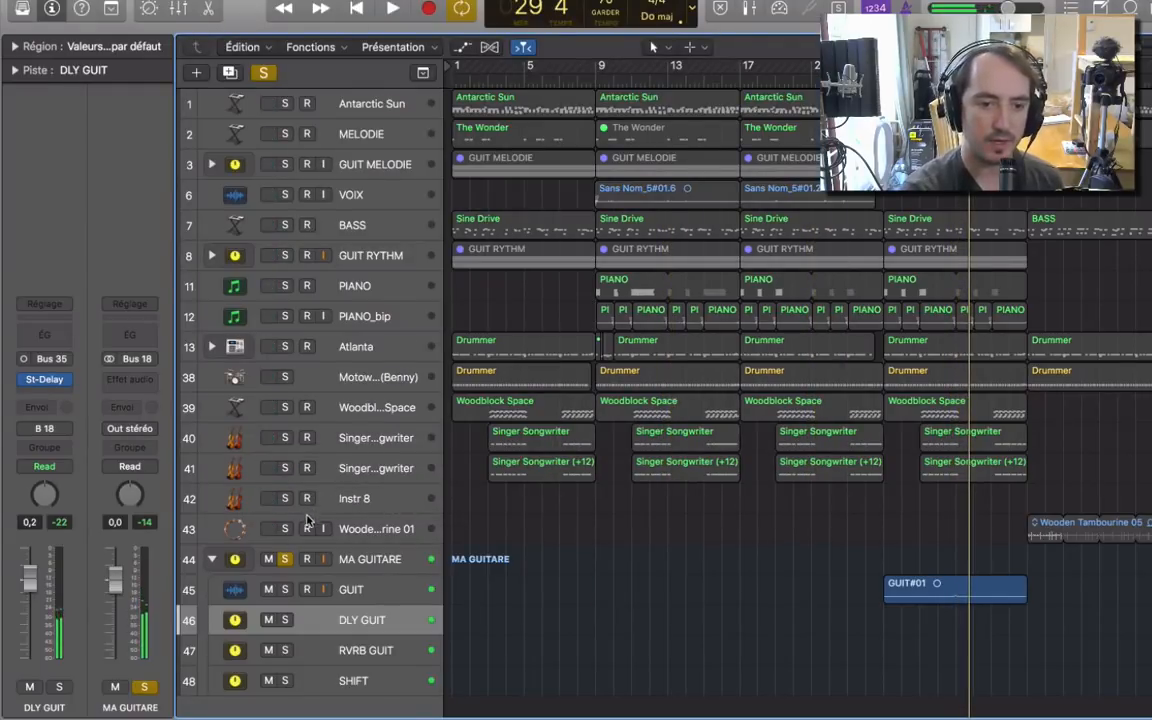
Unsolo MA GUITARE and lower the DLY GUIT fader to -3.3 dB and the MA GUITARE fader to -2.5 dB
click(286, 559)
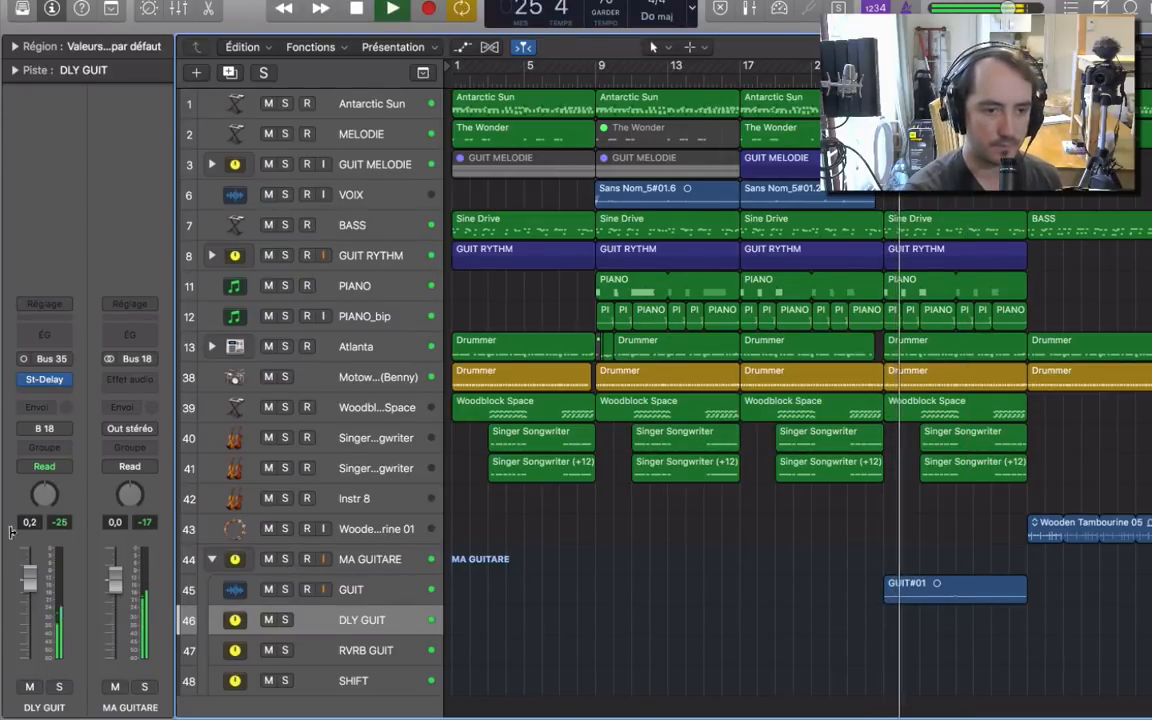
drag(33, 596, 33, 610)
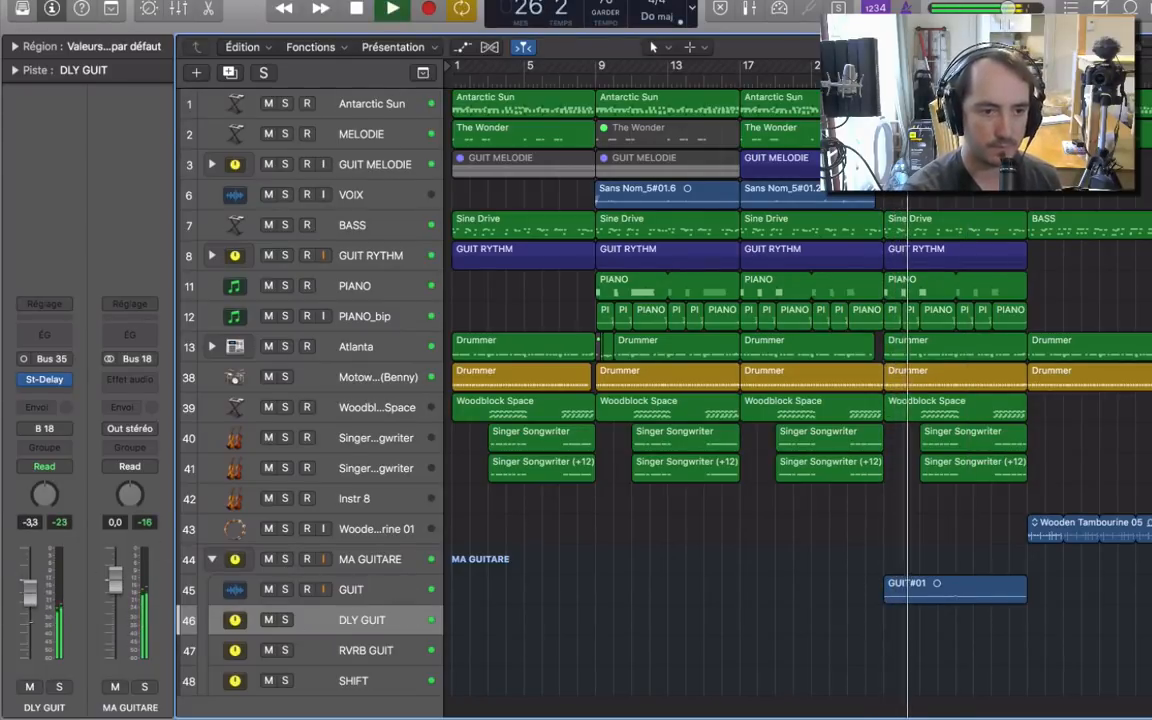
click(45, 380)
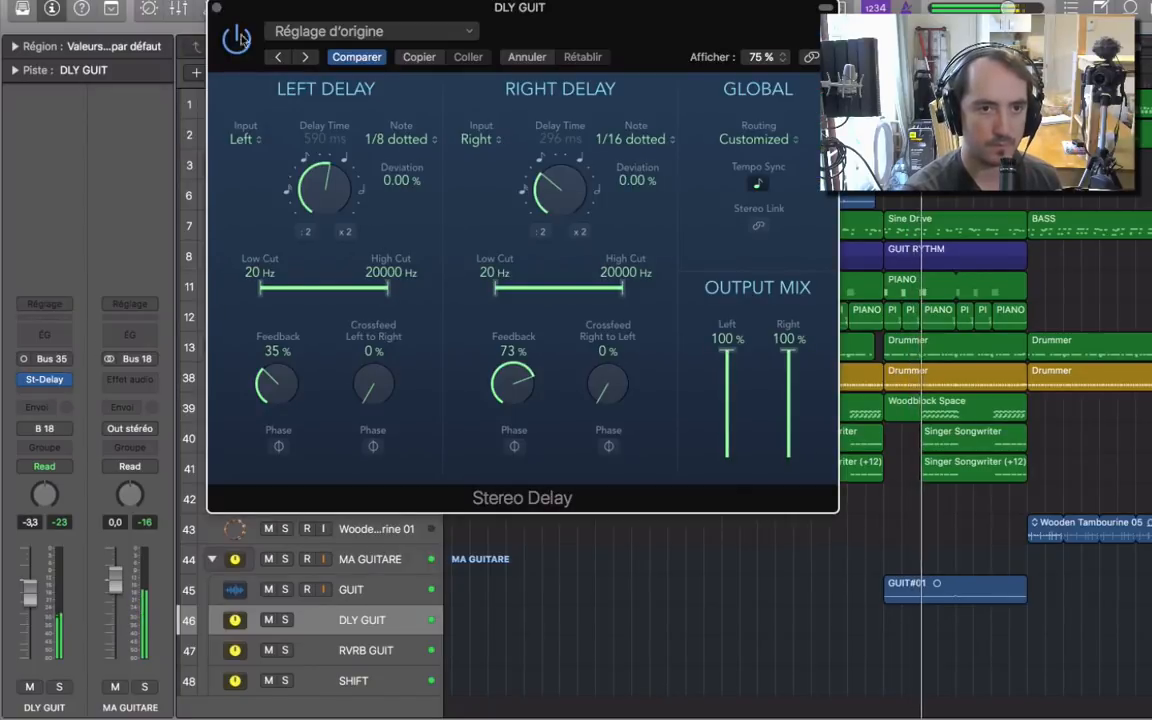
click(216, 8)
click(376, 556)
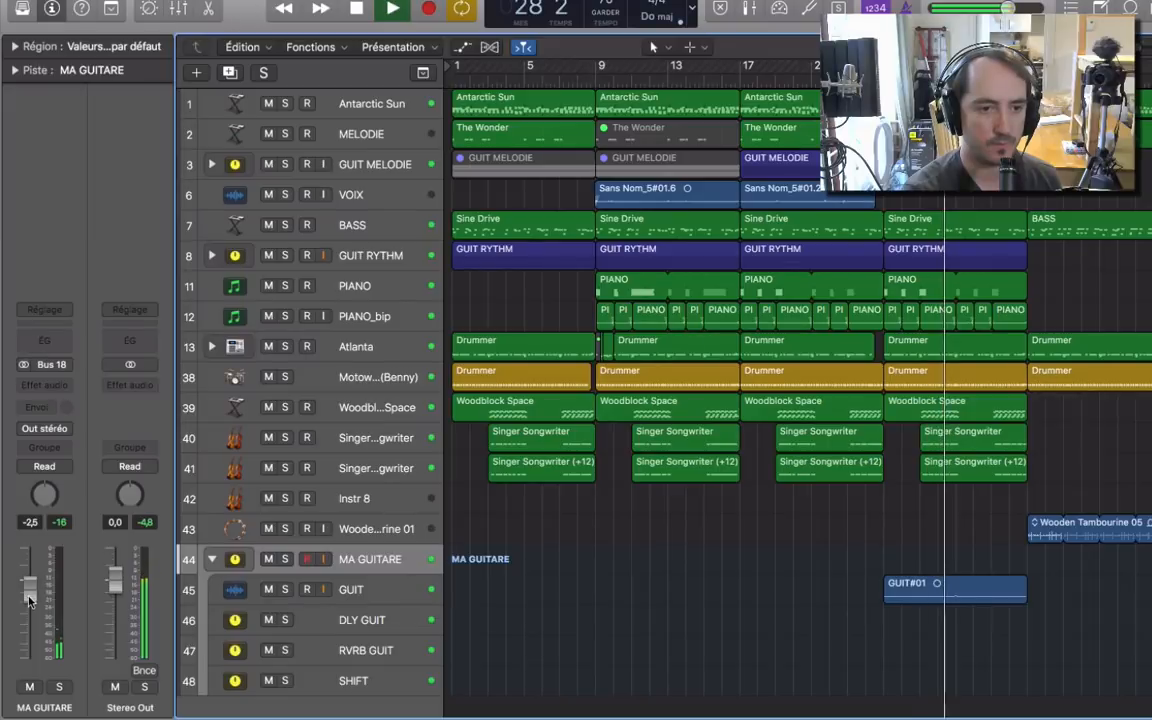
Stop playback and switch the GUIT track's sends to Bus 33, Bus 34 and Bus 35 to pre-fader (Pré-fader)
click(368, 590)
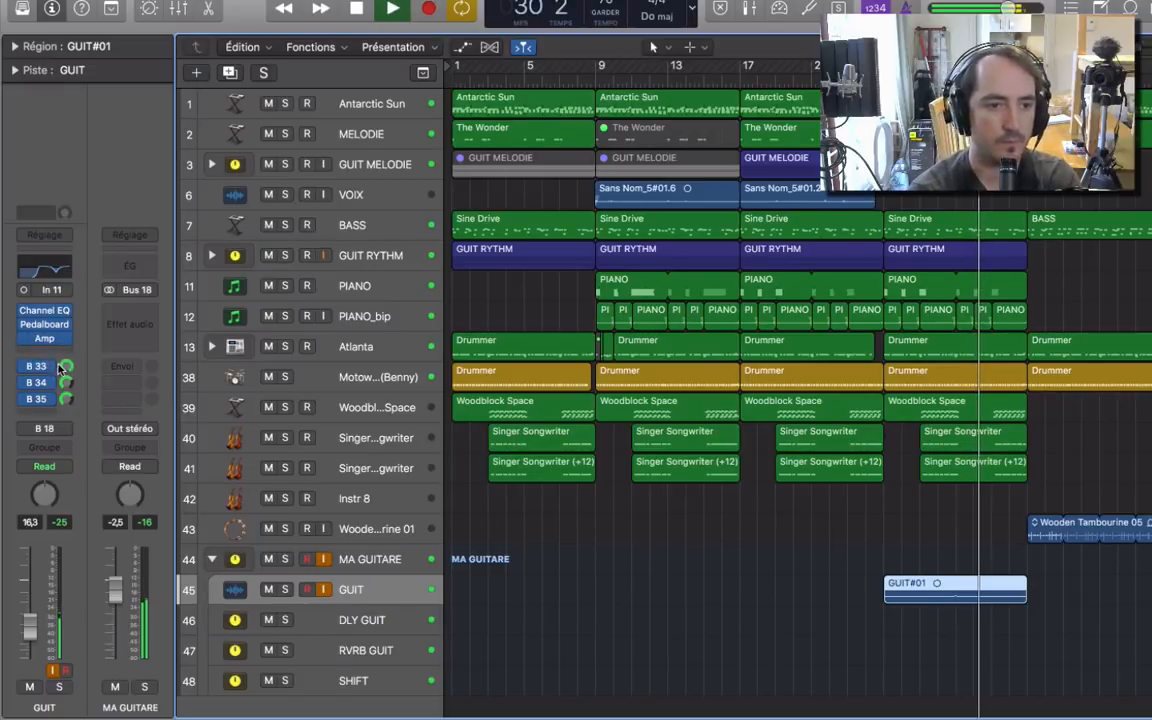
key(space)
click(50, 372)
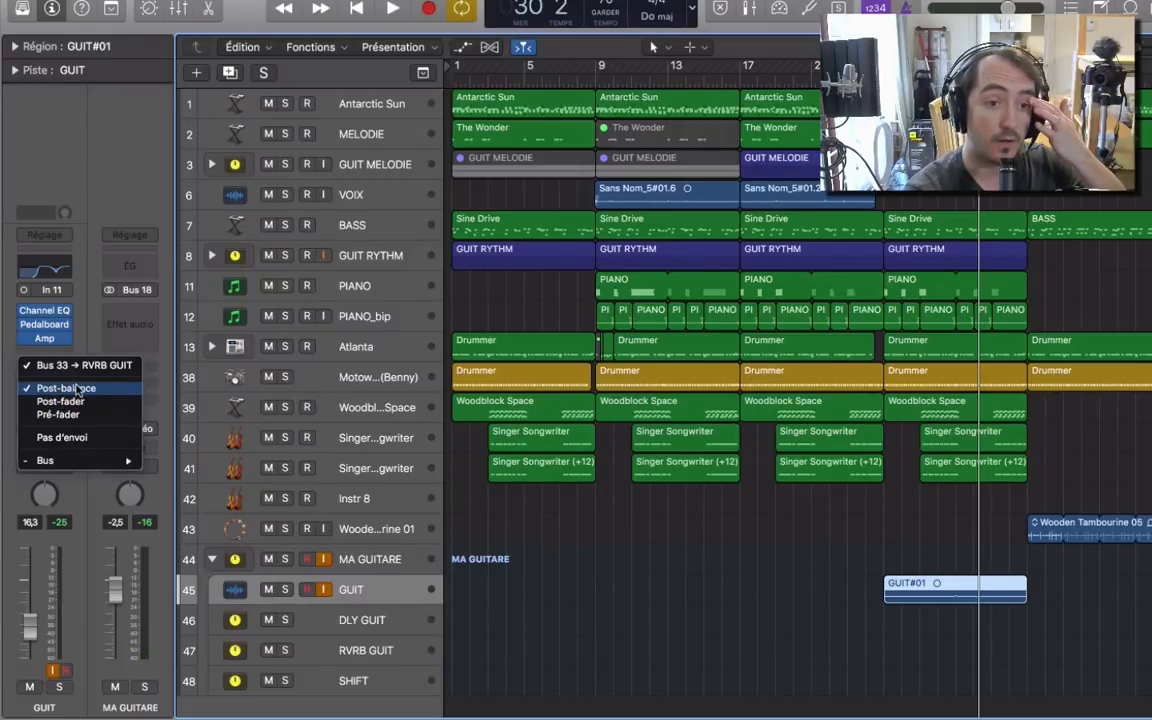
click(72, 415)
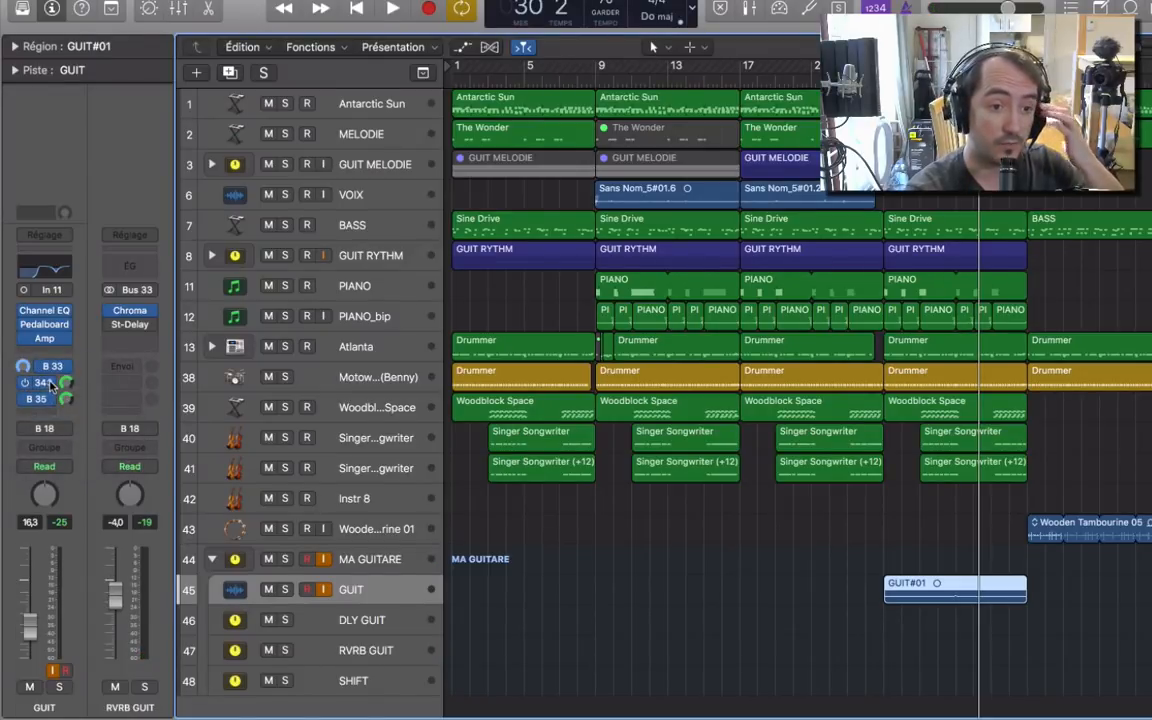
click(48, 386)
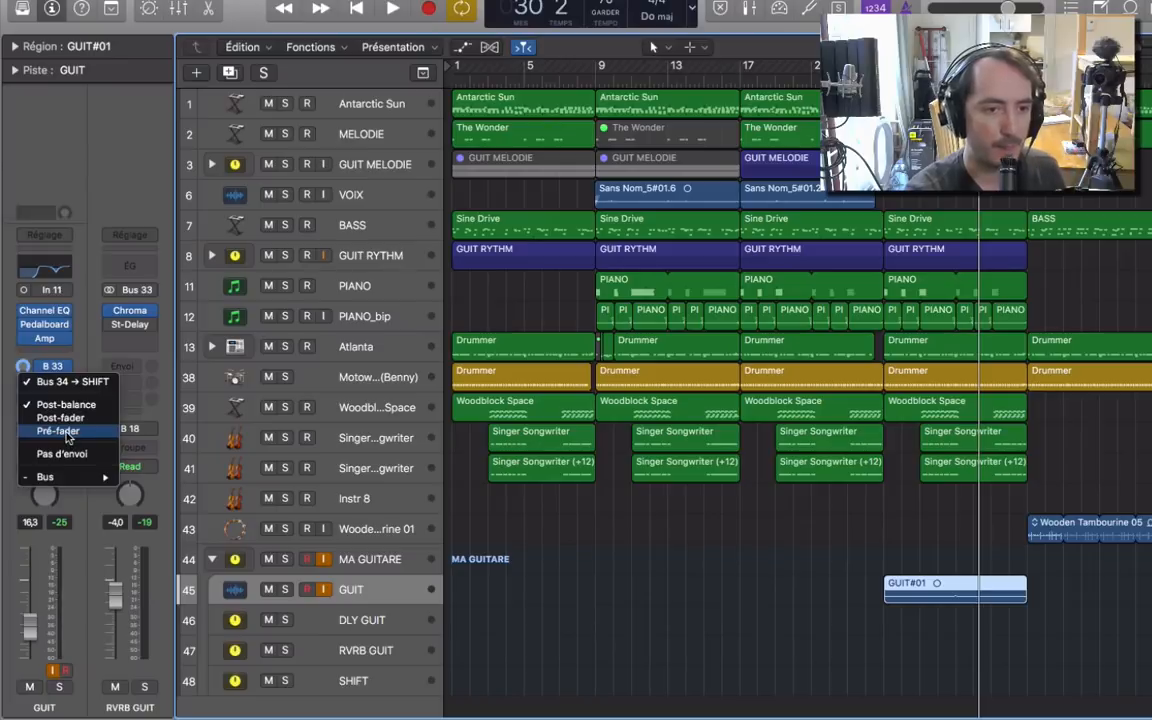
click(38, 385)
click(46, 400)
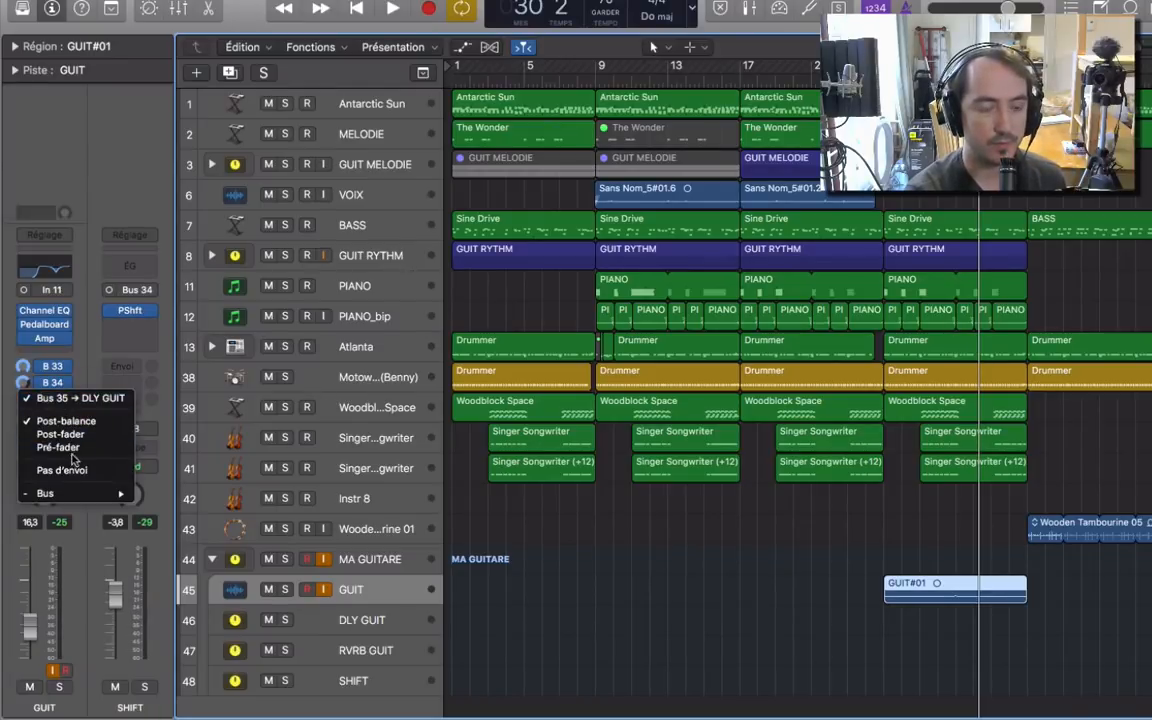
click(73, 450)
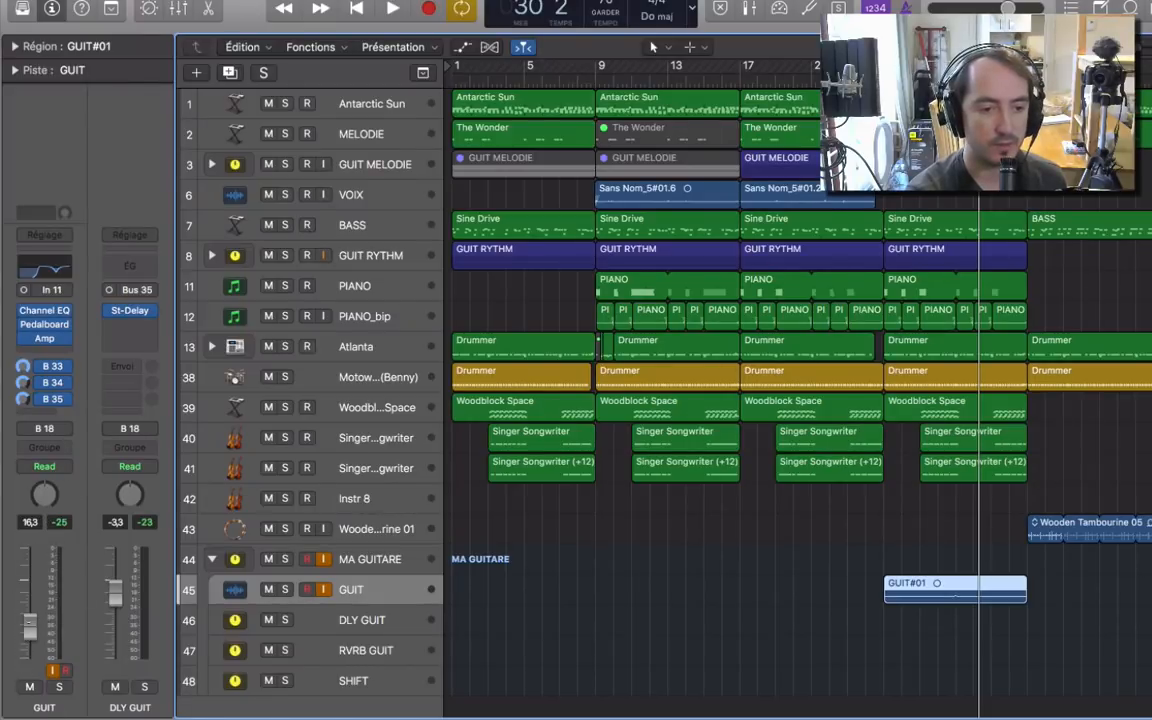
Lower the SHIFT fader during playback and check the effect plug-ins on DLY GUIT and SHIFT
key(space)
click(360, 620)
click(45, 380)
click(364, 651)
click(356, 681)
drag(34, 600, 34, 639)
click(45, 380)
click(20, 8)
click(216, 8)
Lower the MA GUITARE fader to -7.4 dB and the RVRB GUIT fader to -11.0 dB, checking the reverb plug-in
click(370, 560)
drag(30, 590, 30, 606)
click(350, 590)
click(364, 651)
click(44, 366)
click(24, 8)
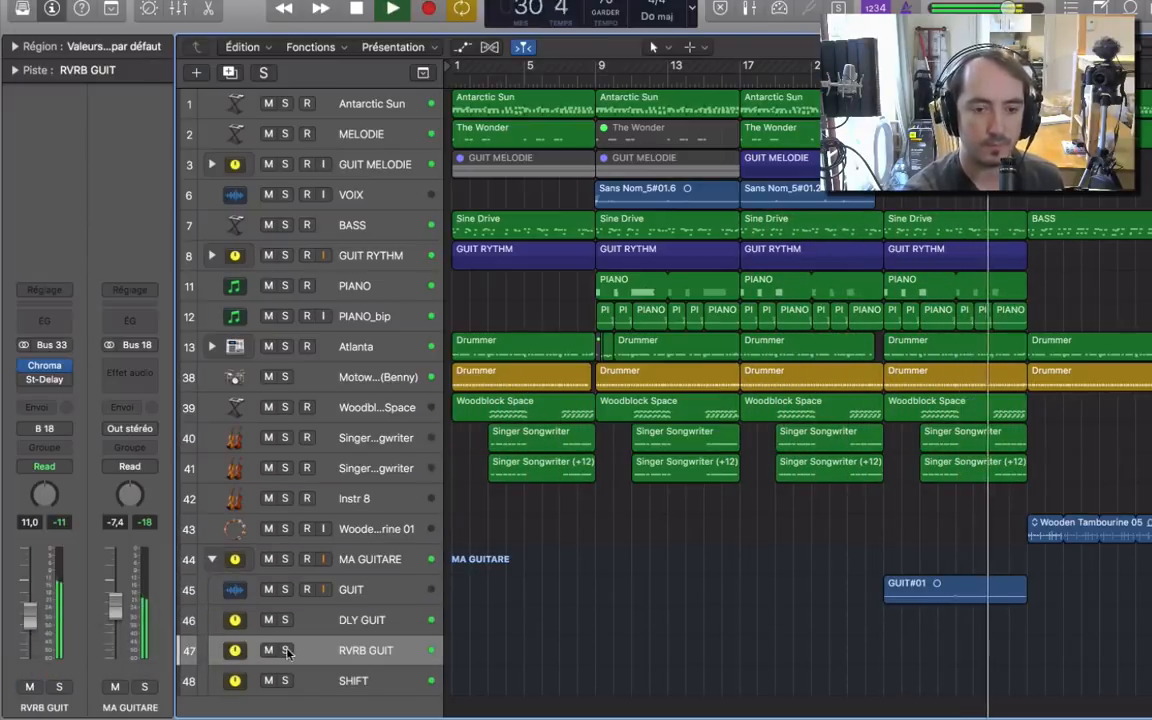
Solo RVRB GUIT and raise its ChromaVerb predelay to 63 ms while the song plays
click(286, 650)
key(space)
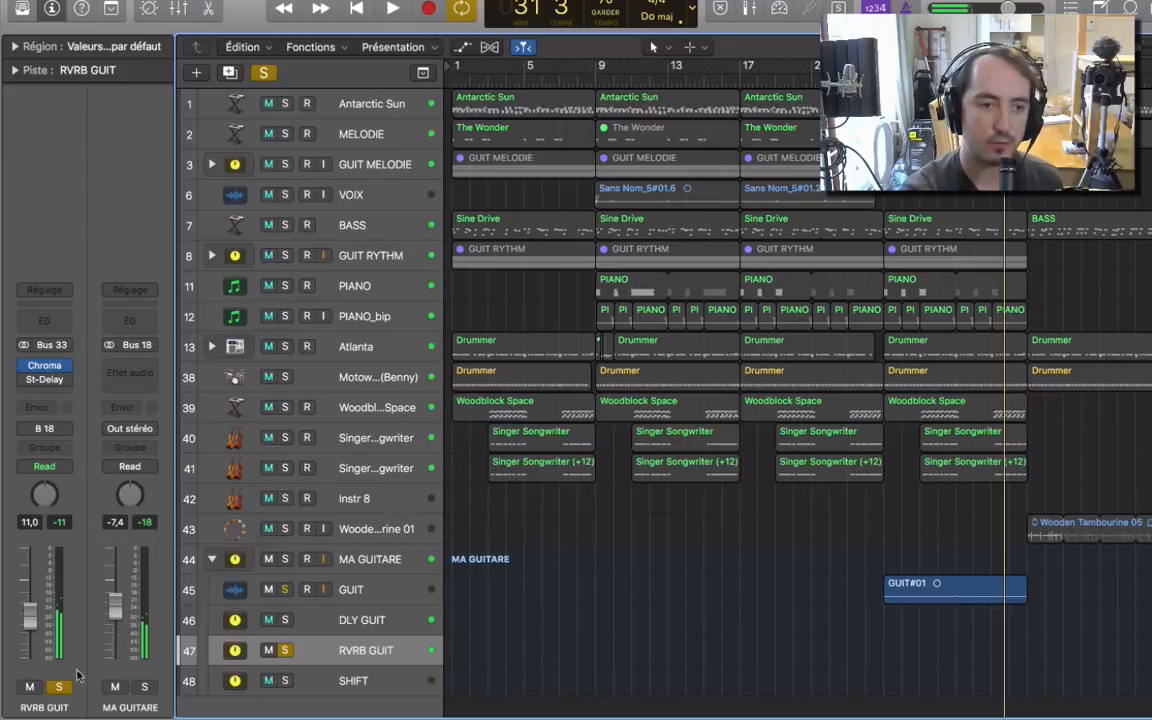
click(44, 367)
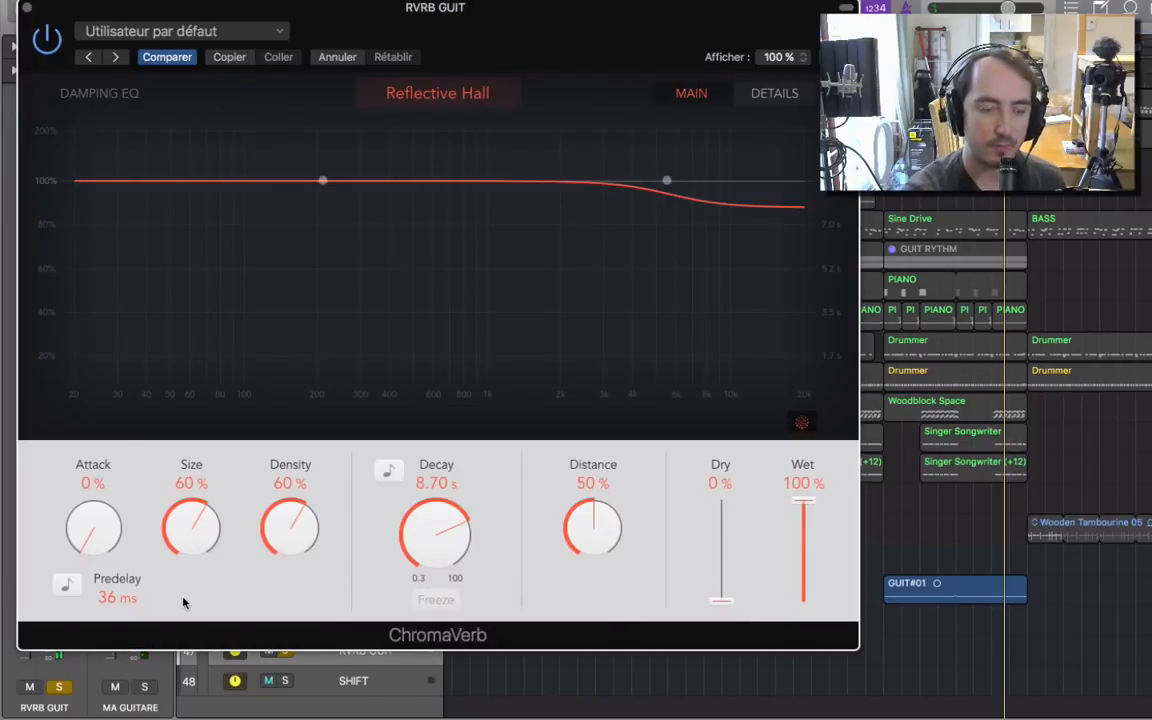
key(space)
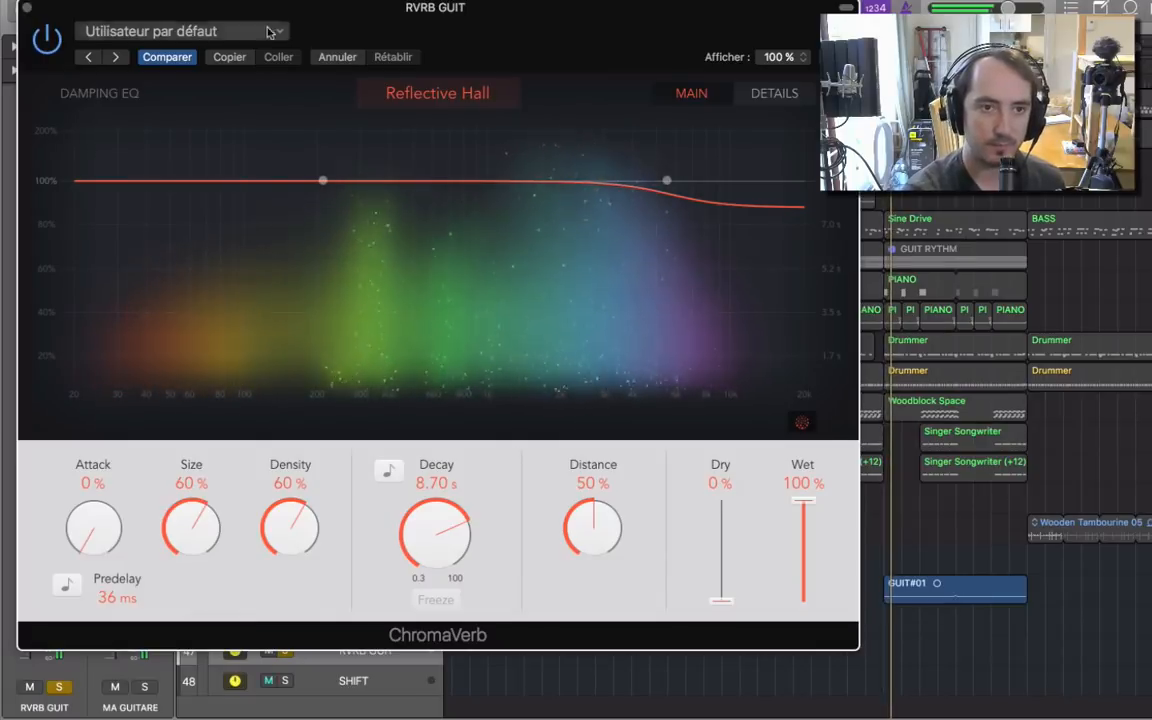
drag(245, 36, 370, 43)
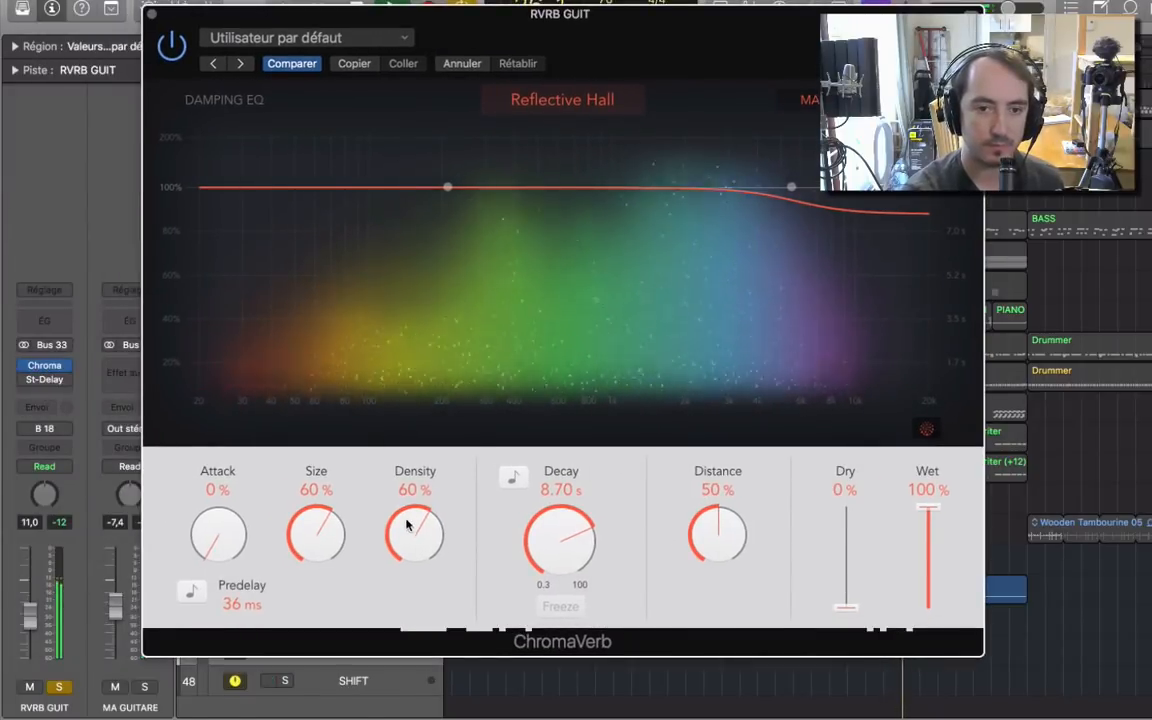
mouse_move(260, 606)
mouse_down()
mouse_move(249, 581)
mouse_move(247, 596)
mouse_up()
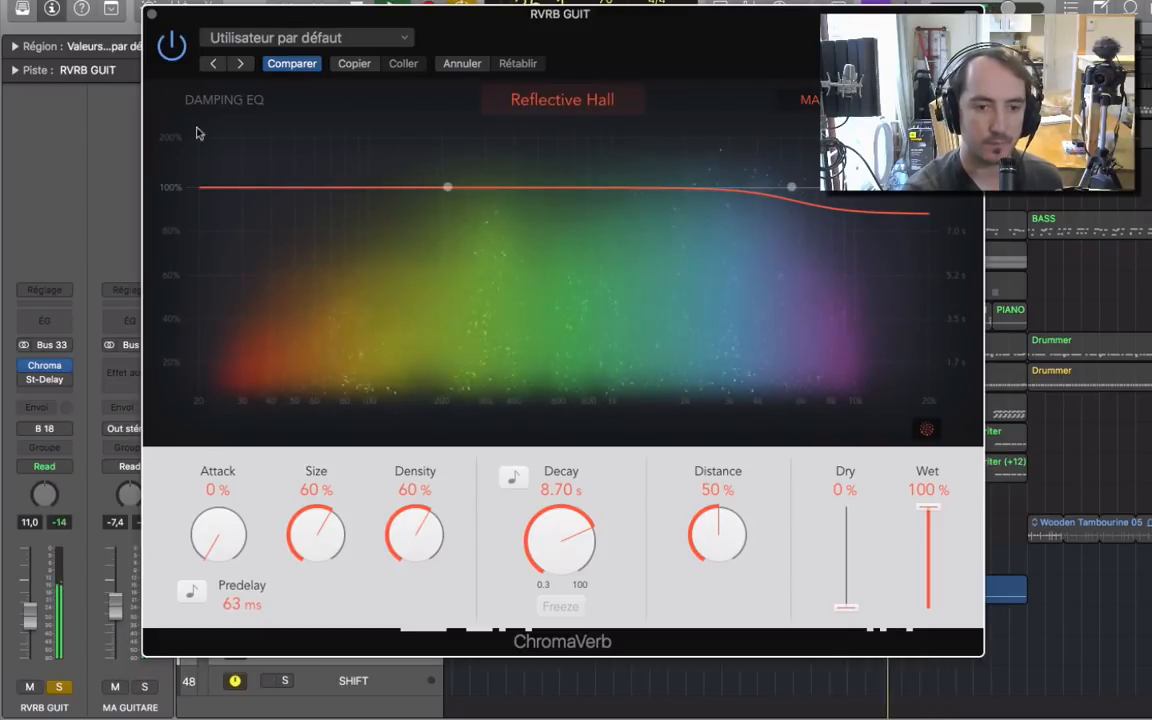
click(152, 14)
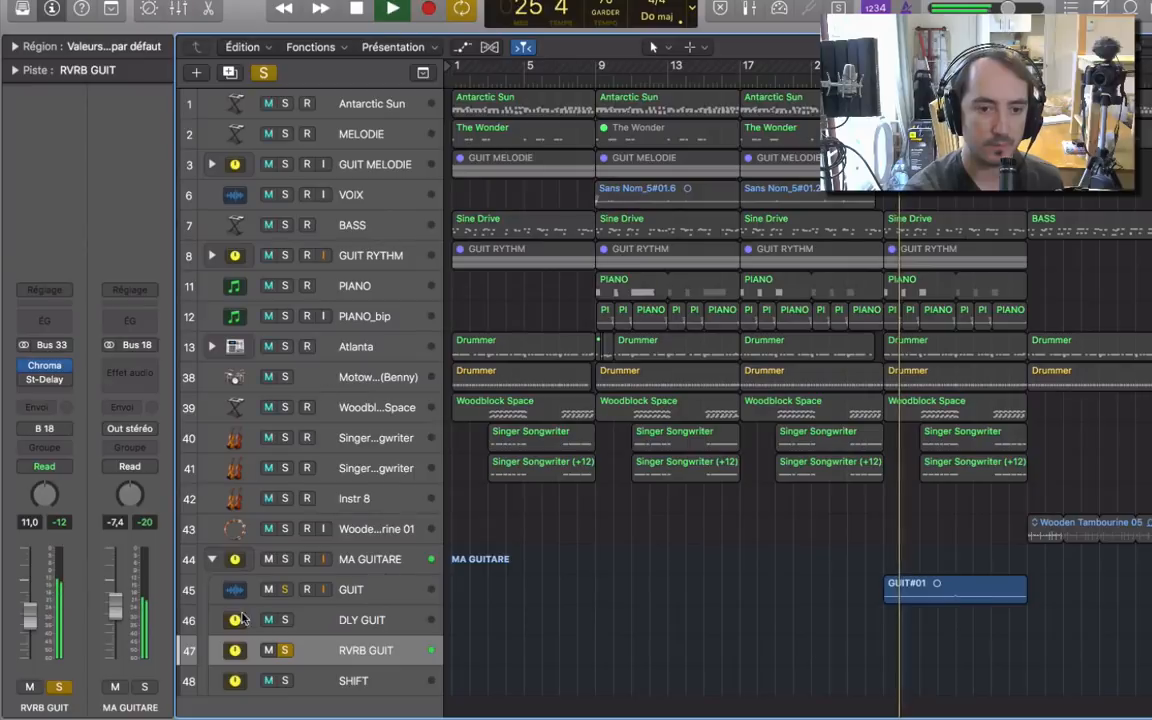
Clear all solos in the MA GUITARE stack and set the DLY GUIT fader to -6.2 dB
click(285, 559)
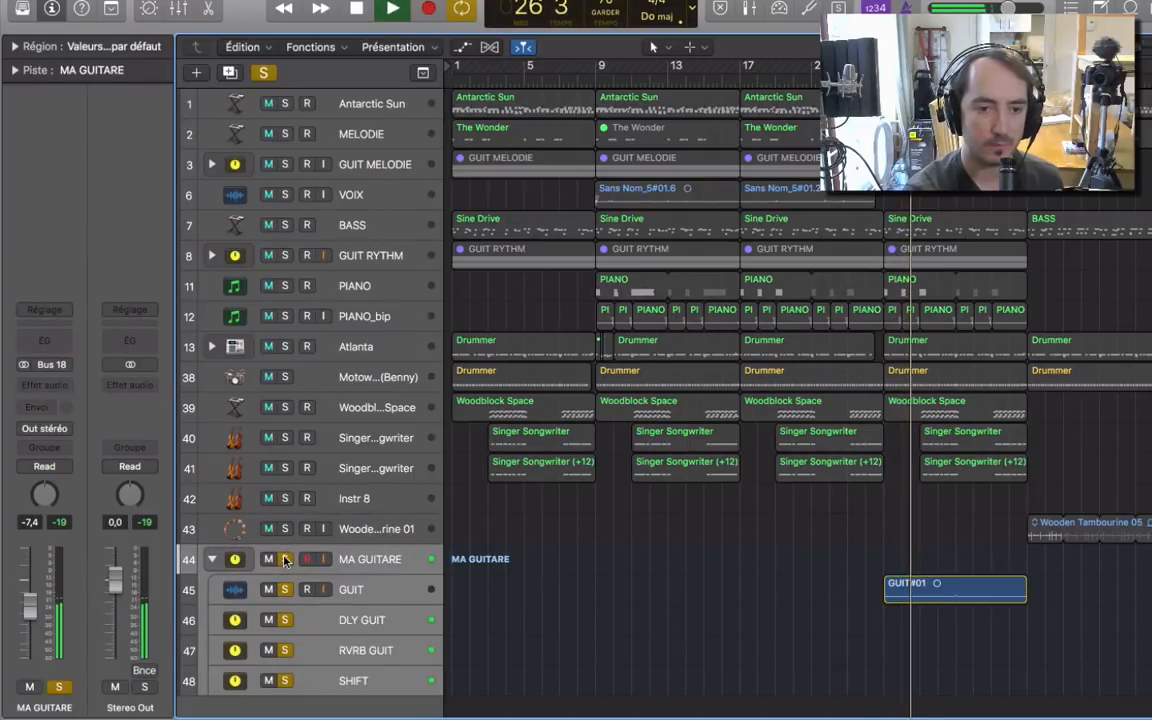
click(285, 559)
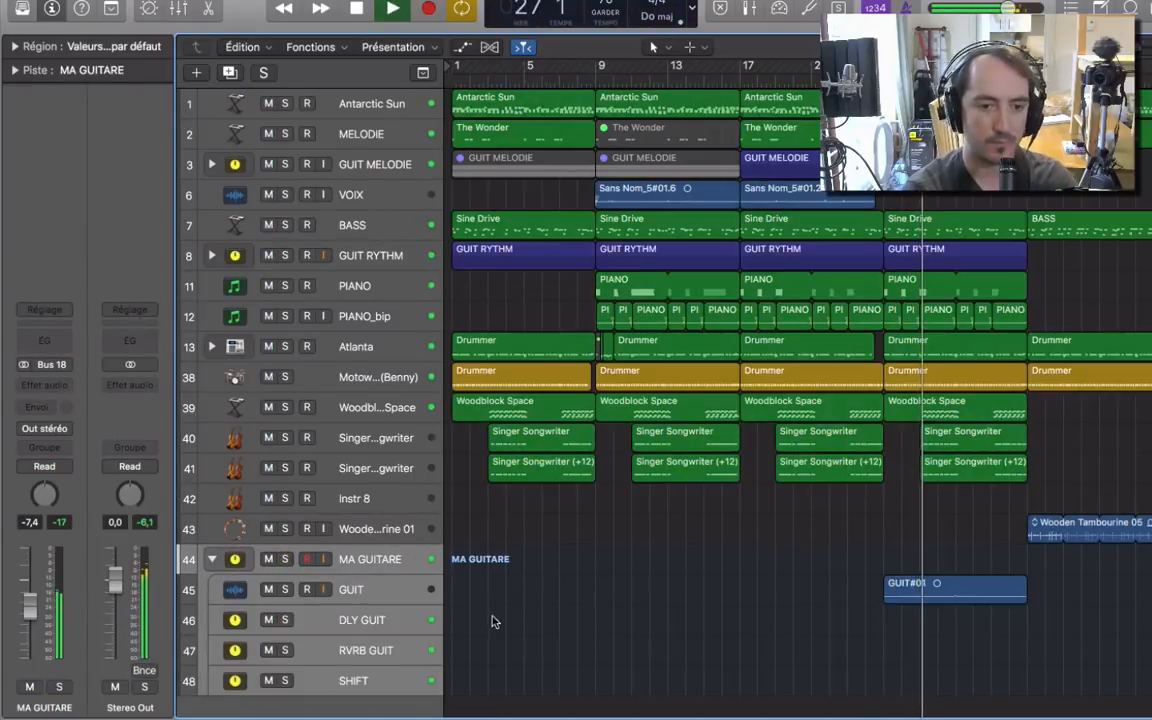
click(394, 621)
drag(43, 612, 40, 596)
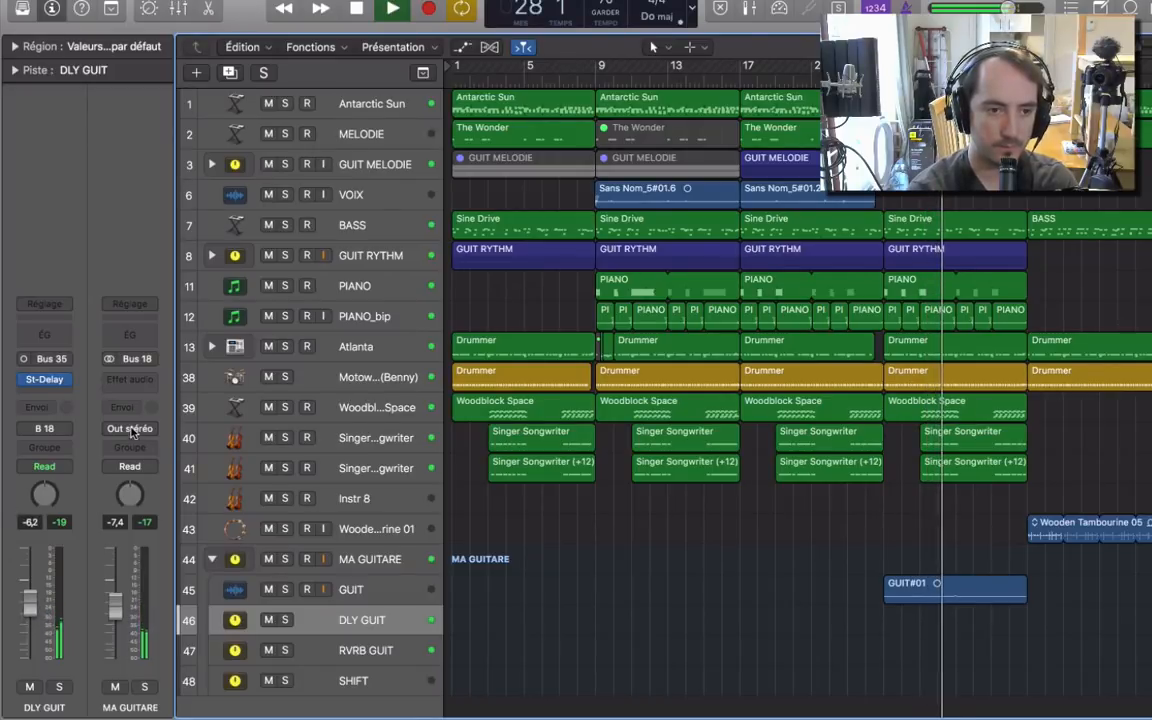
Set the low cut of DLY GUIT's Stereo Delay to 610 Hz for the left delay and 580 Hz for the right
click(44, 379)
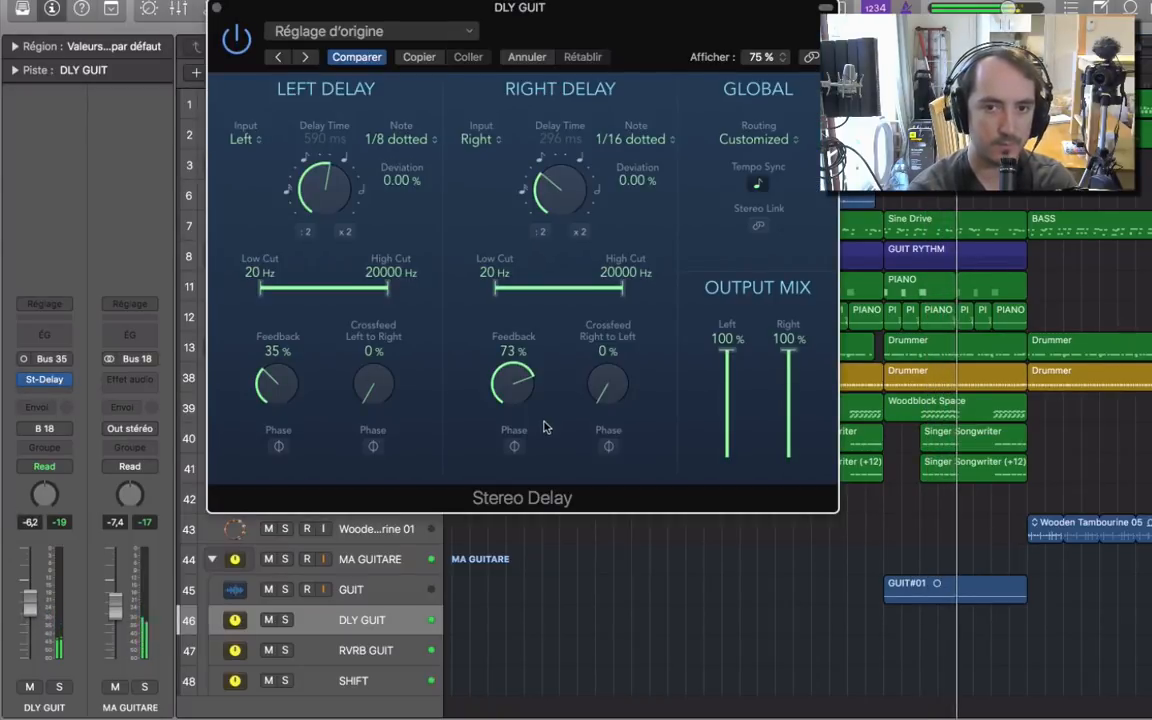
drag(487, 289, 511, 289)
drag(260, 289, 323, 290)
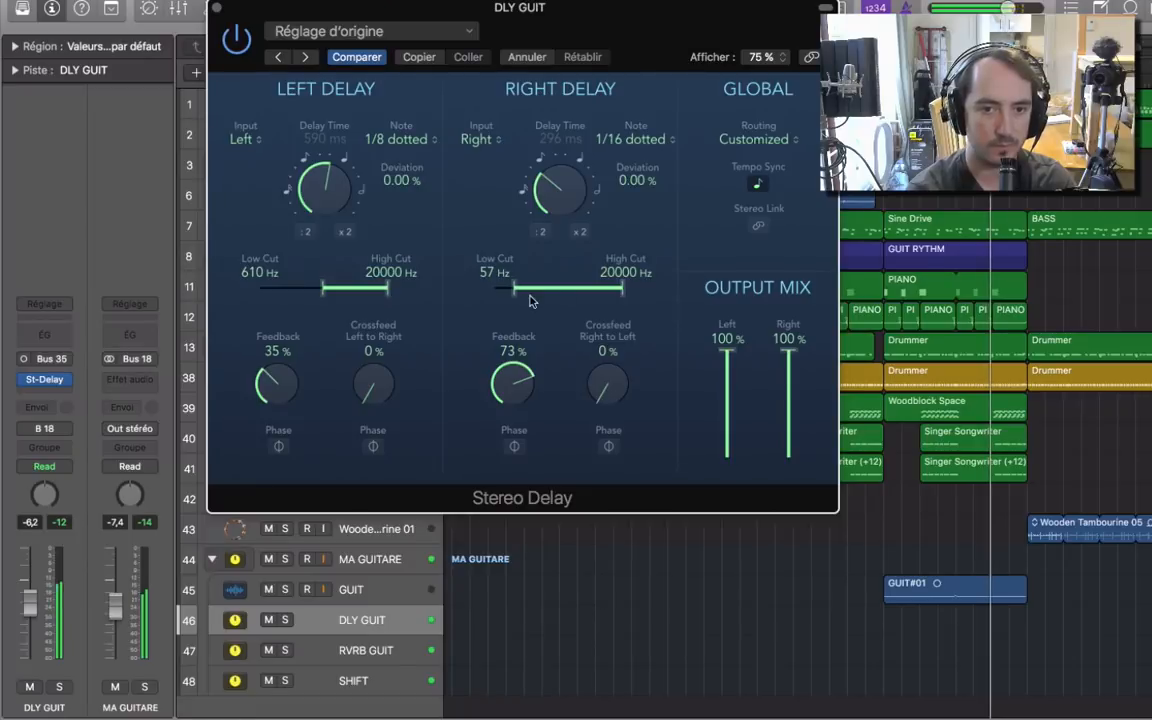
drag(515, 294, 558, 294)
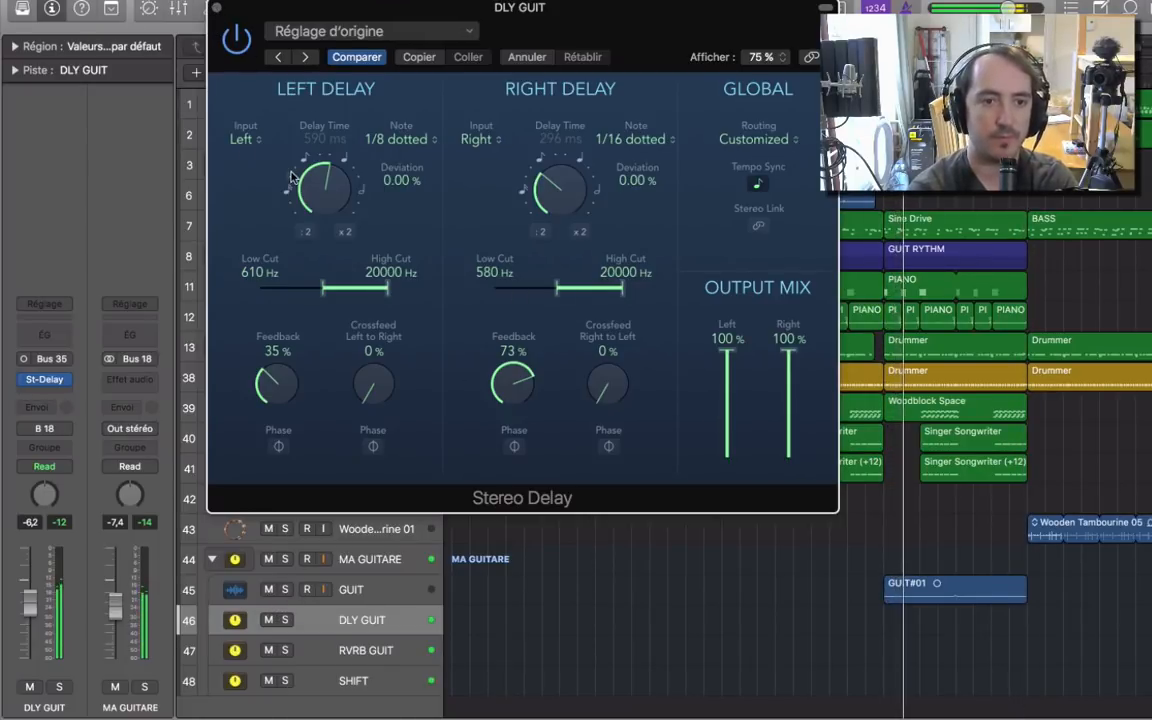
Add a send on RVRB GUIT to Bus 35 (DLY GUIT) and set its level to 0.0 dB
click(216, 8)
click(364, 652)
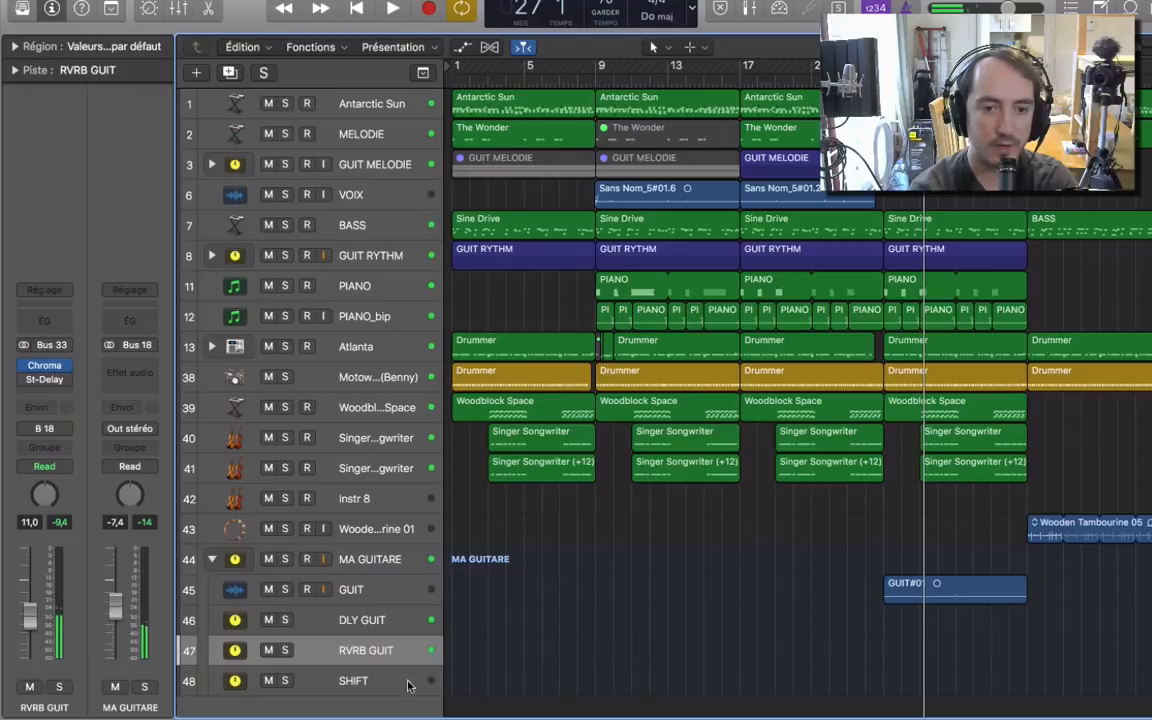
click(390, 621)
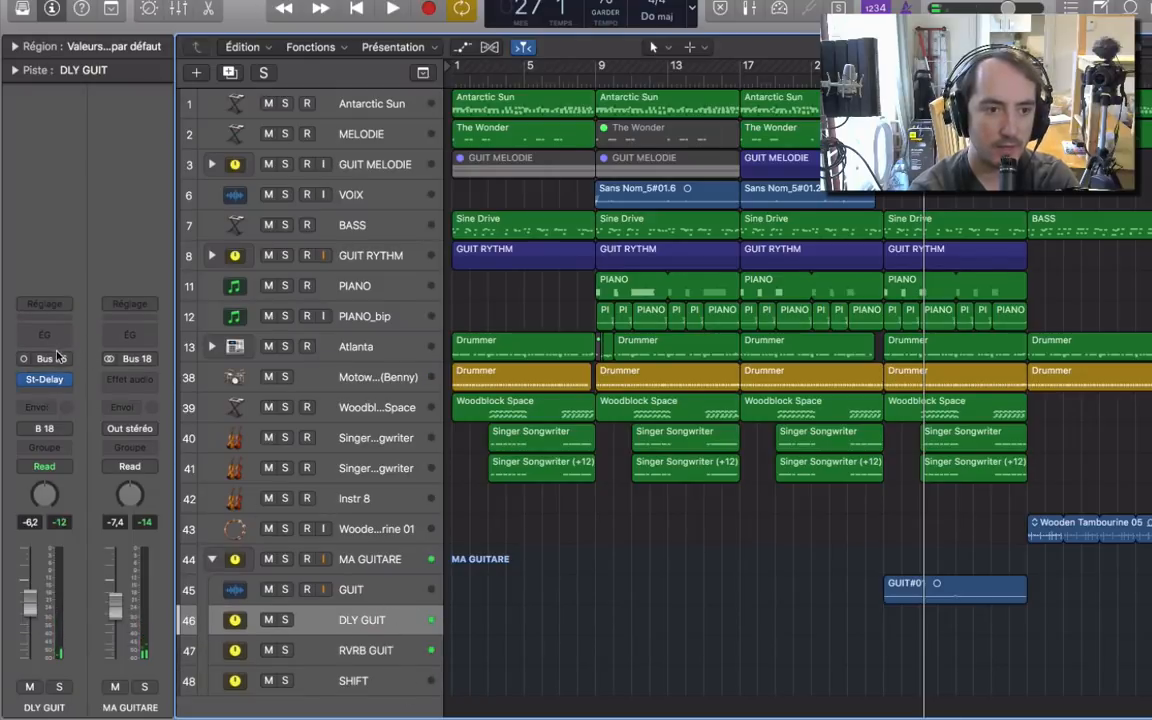
key(Down)
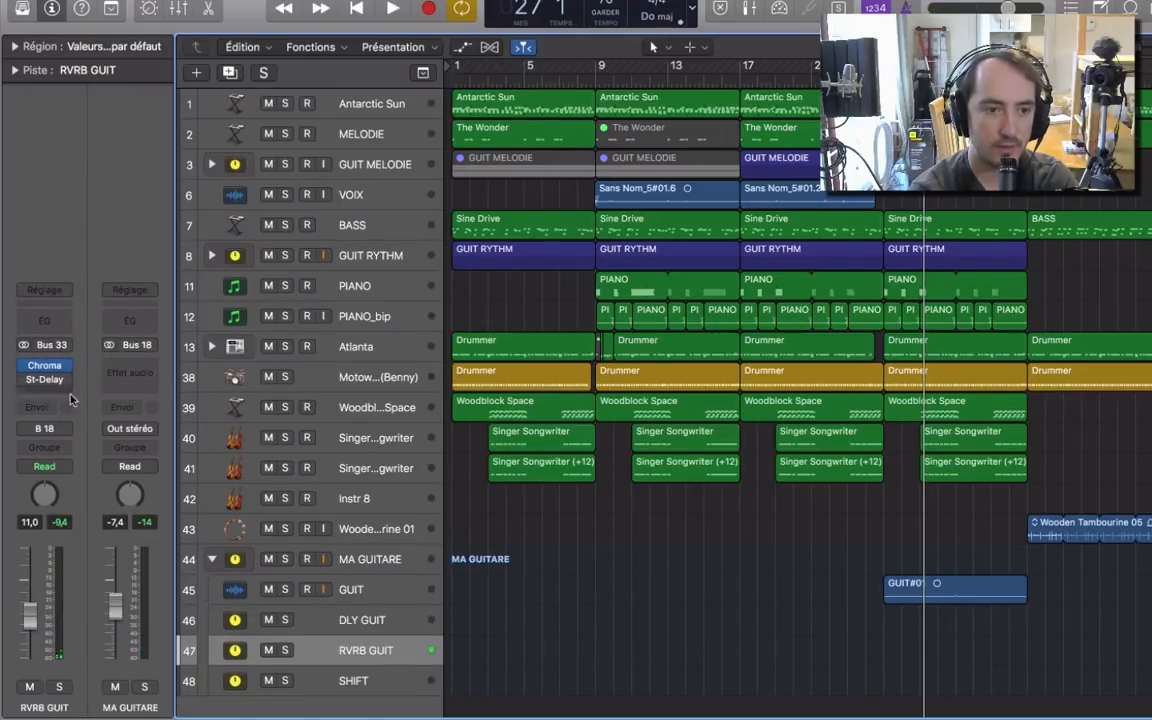
click(40, 408)
mouse_move(87, 487)
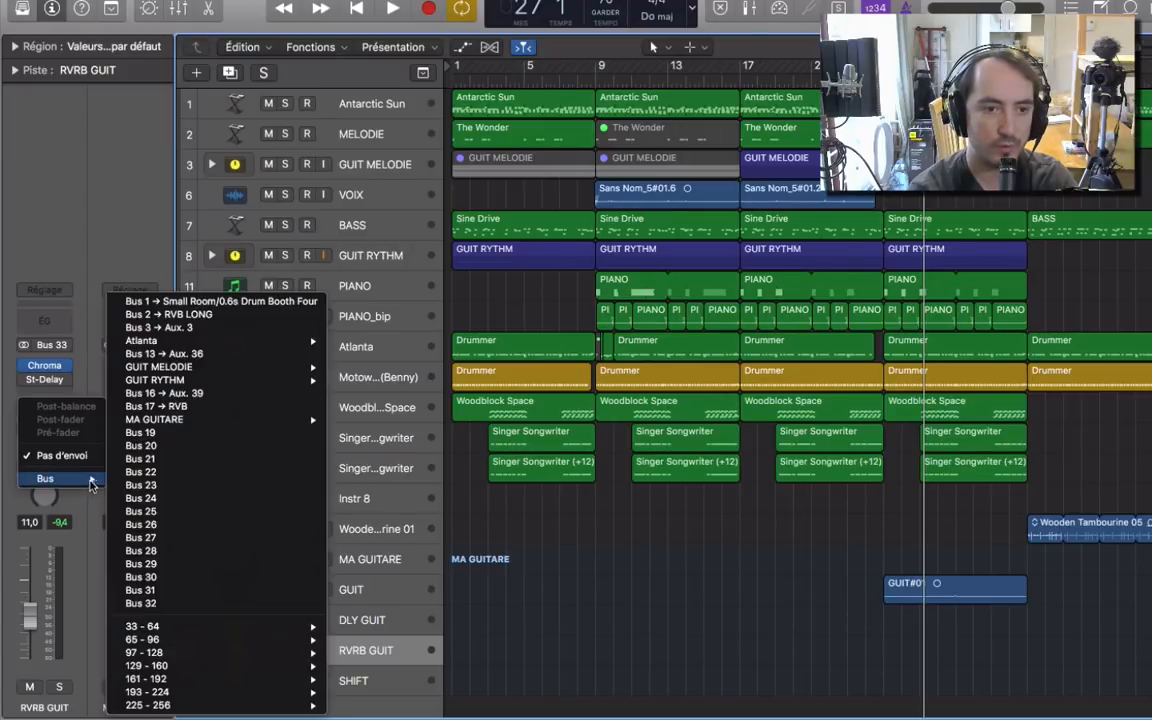
mouse_move(218, 623)
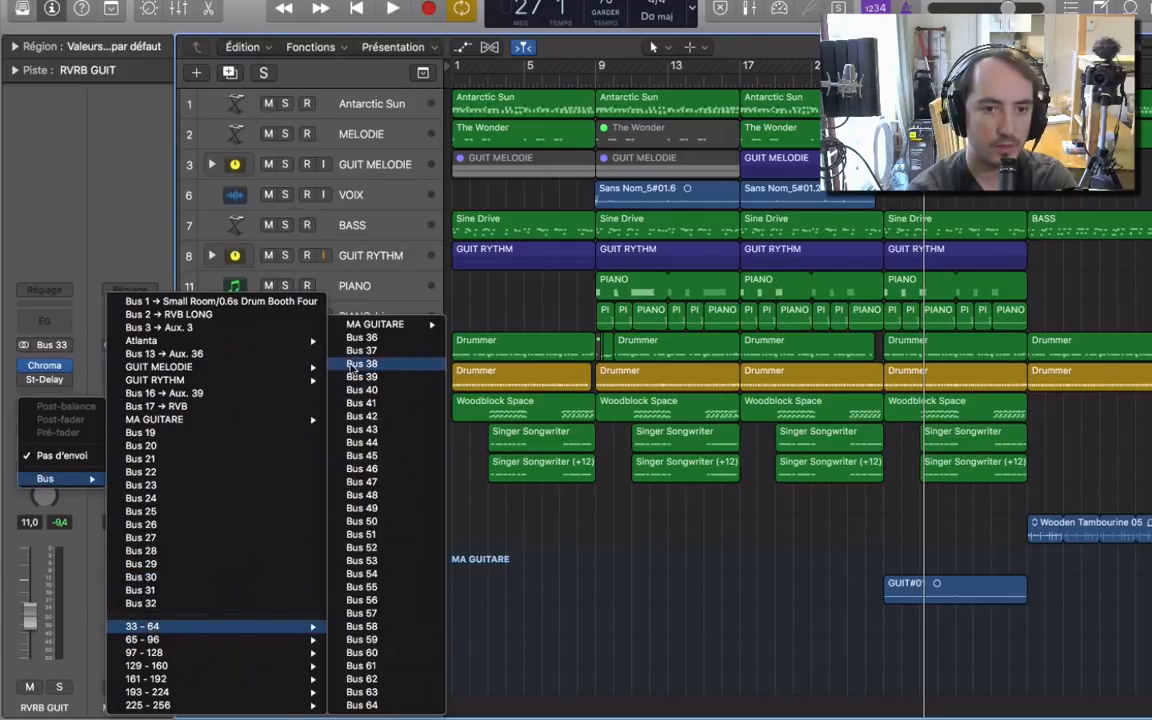
mouse_move(367, 330)
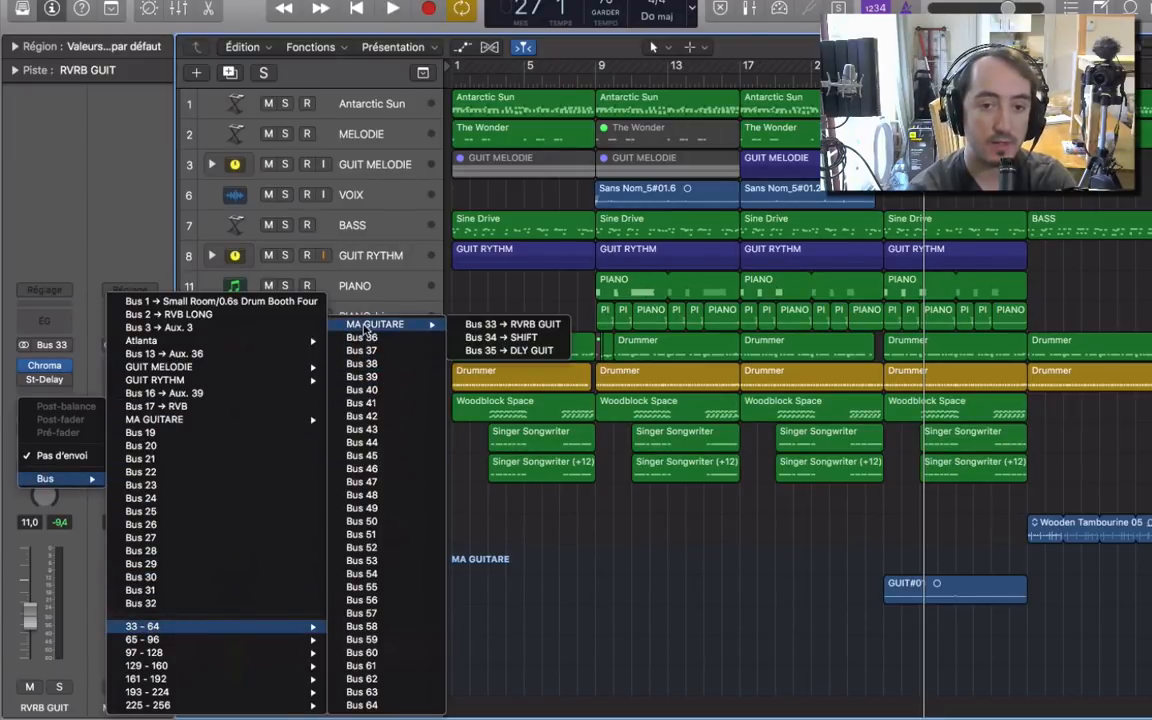
click(490, 350)
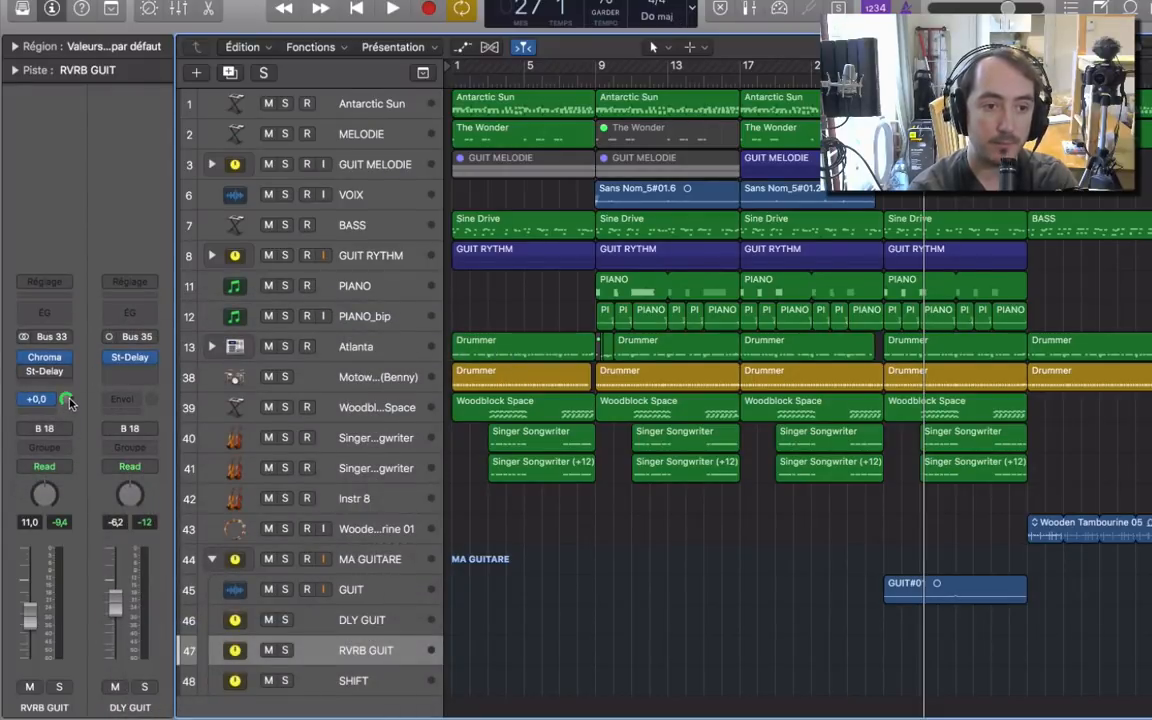
Play the song and solo the DLY GUIT and MELODIE tracks to listen to the delay
click(348, 622)
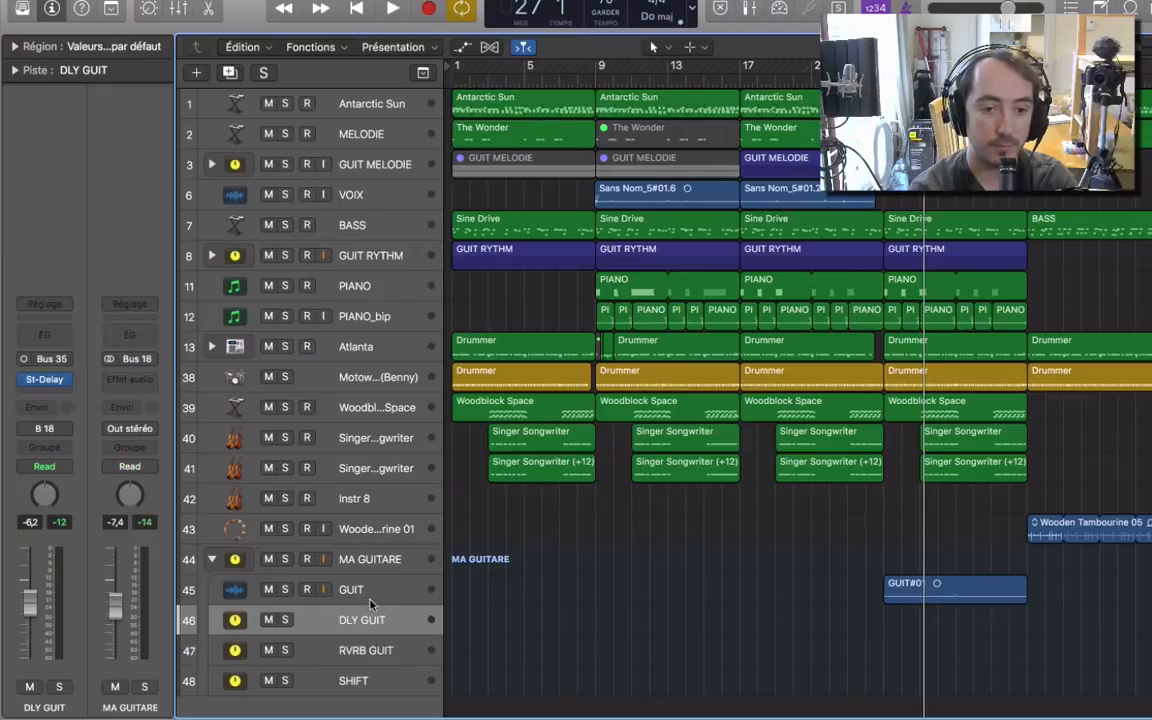
click(375, 592)
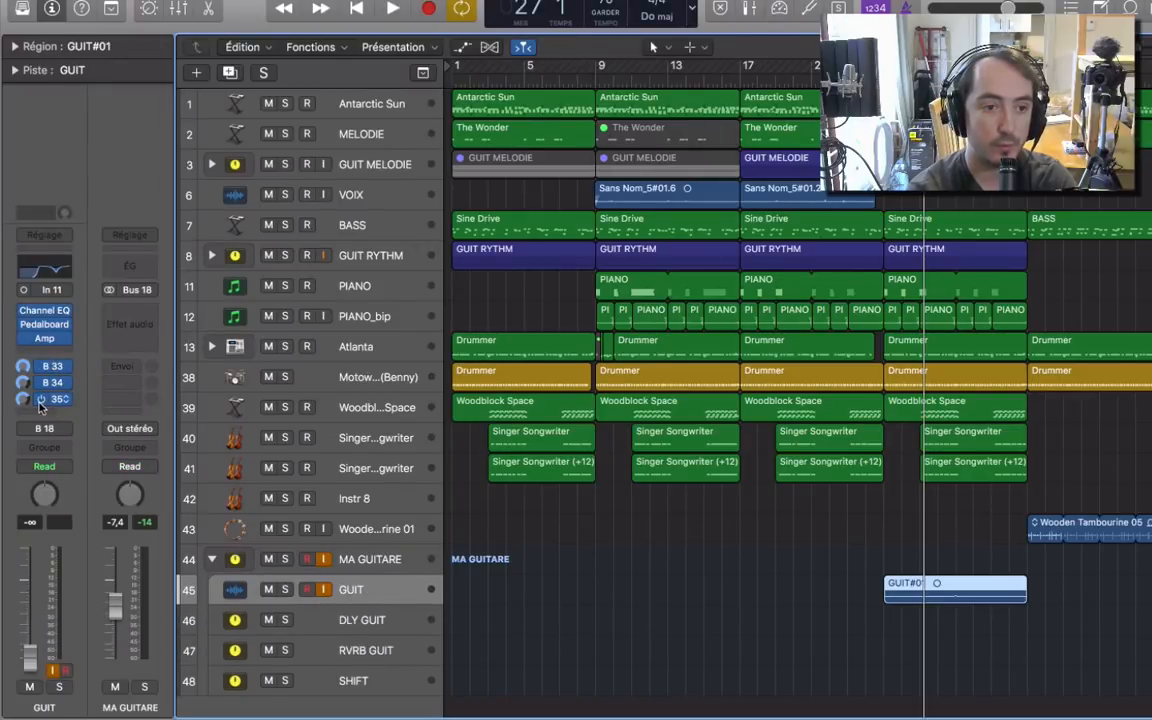
click(372, 652)
key(space)
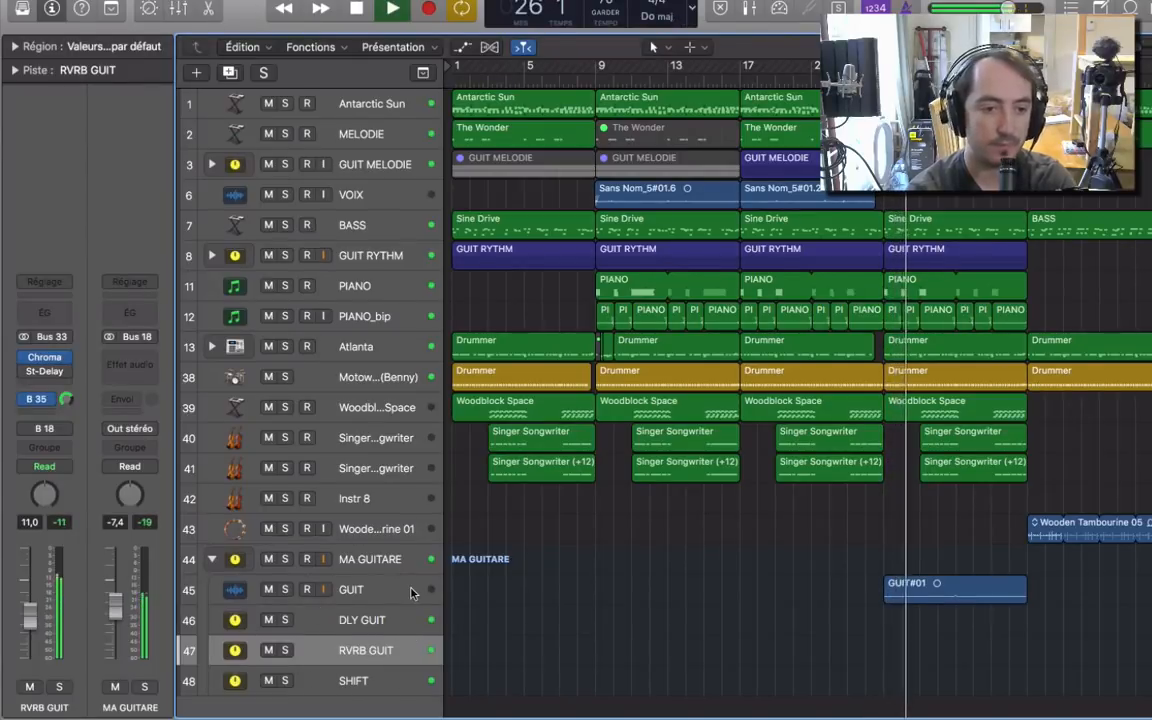
click(67, 400)
click(145, 687)
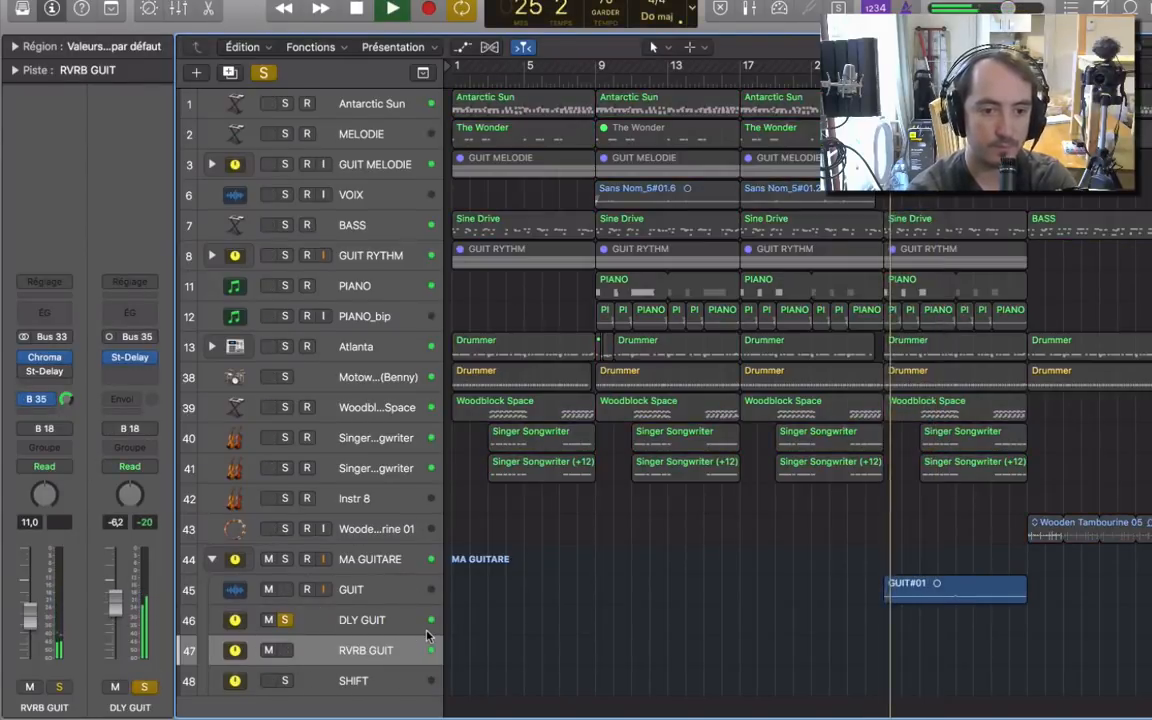
click(285, 134)
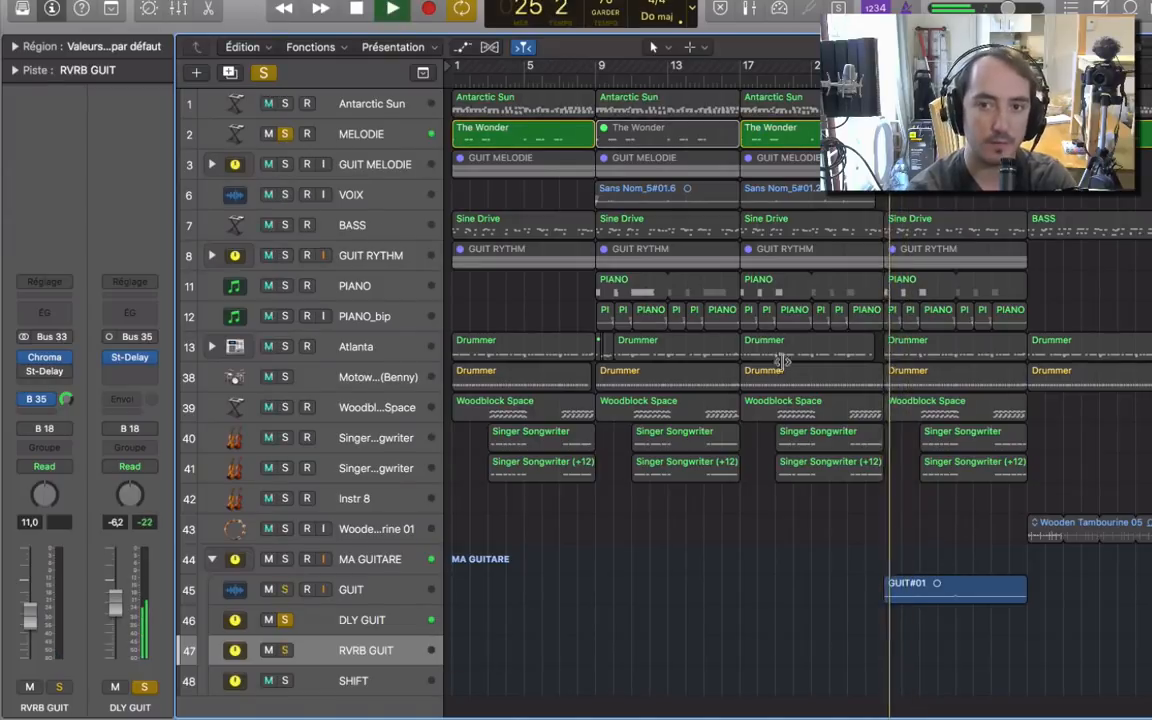
Set the right delay's note value to 1/16 triplet in DLY GUIT's Stereo Delay
click(345, 612)
click(44, 380)
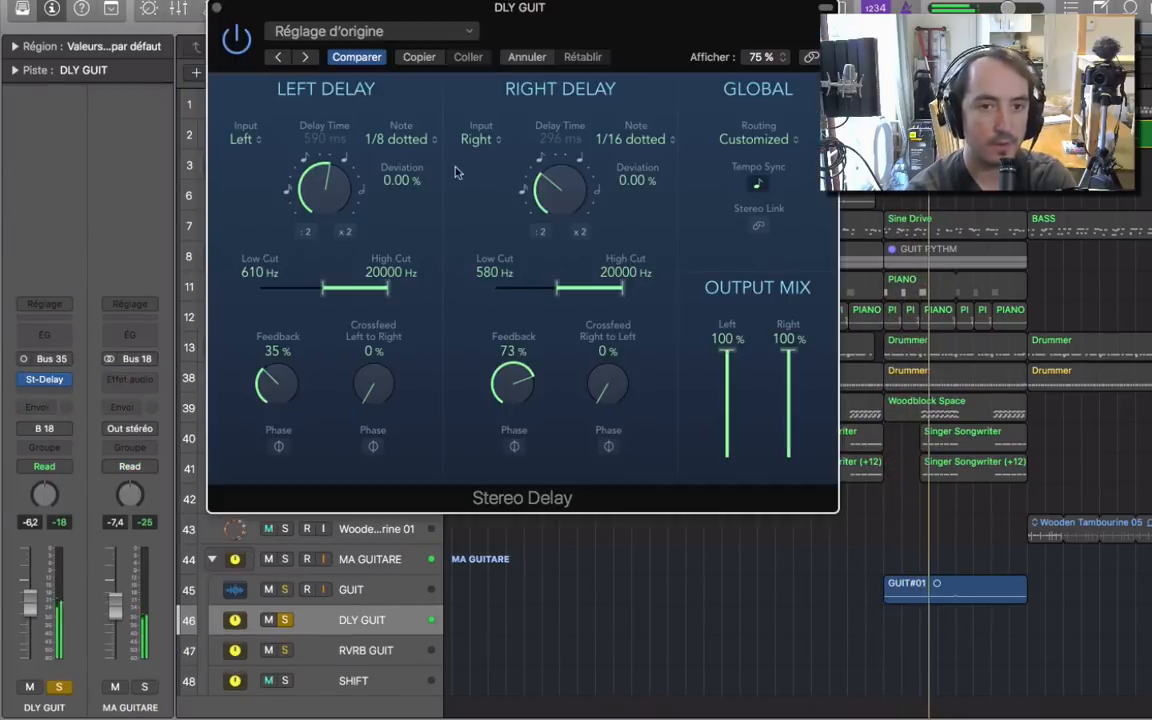
click(522, 181)
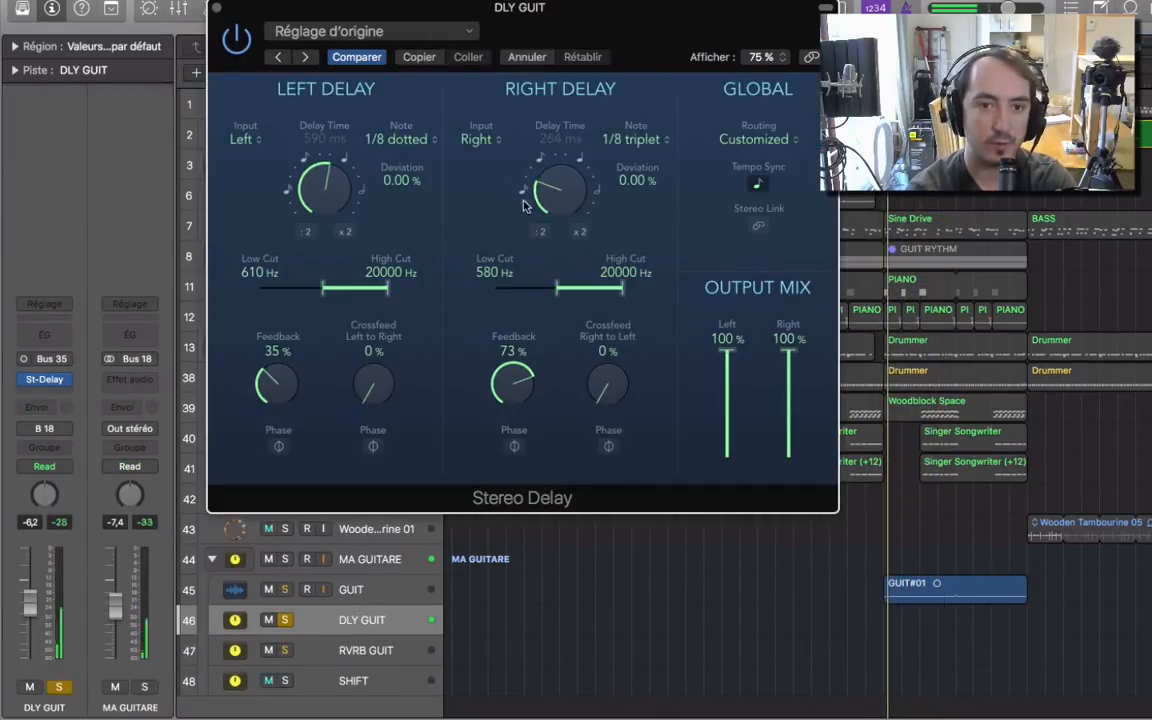
click(526, 204)
click(526, 204)
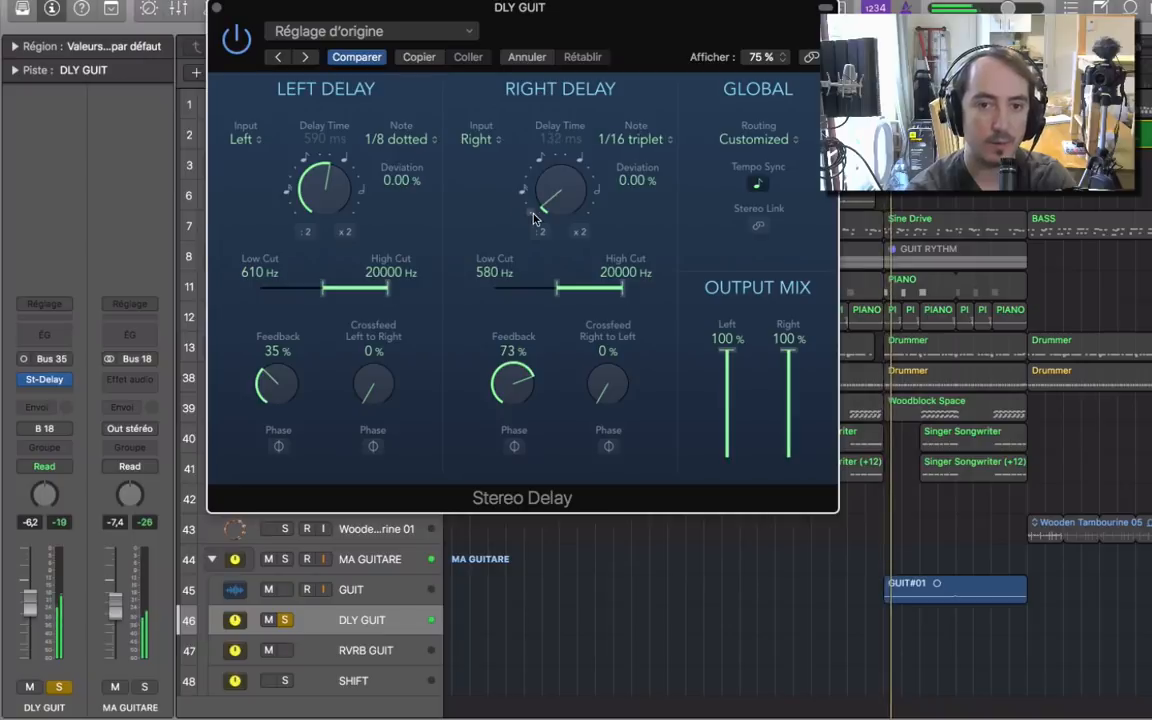
Adjust the left and right feedback in DLY GUIT's Stereo Delay and clear the DLY GUIT and MELODIE solos
drag(288, 392, 288, 370)
drag(514, 396, 514, 430)
drag(278, 393, 278, 419)
drag(514, 388, 512, 357)
click(216, 7)
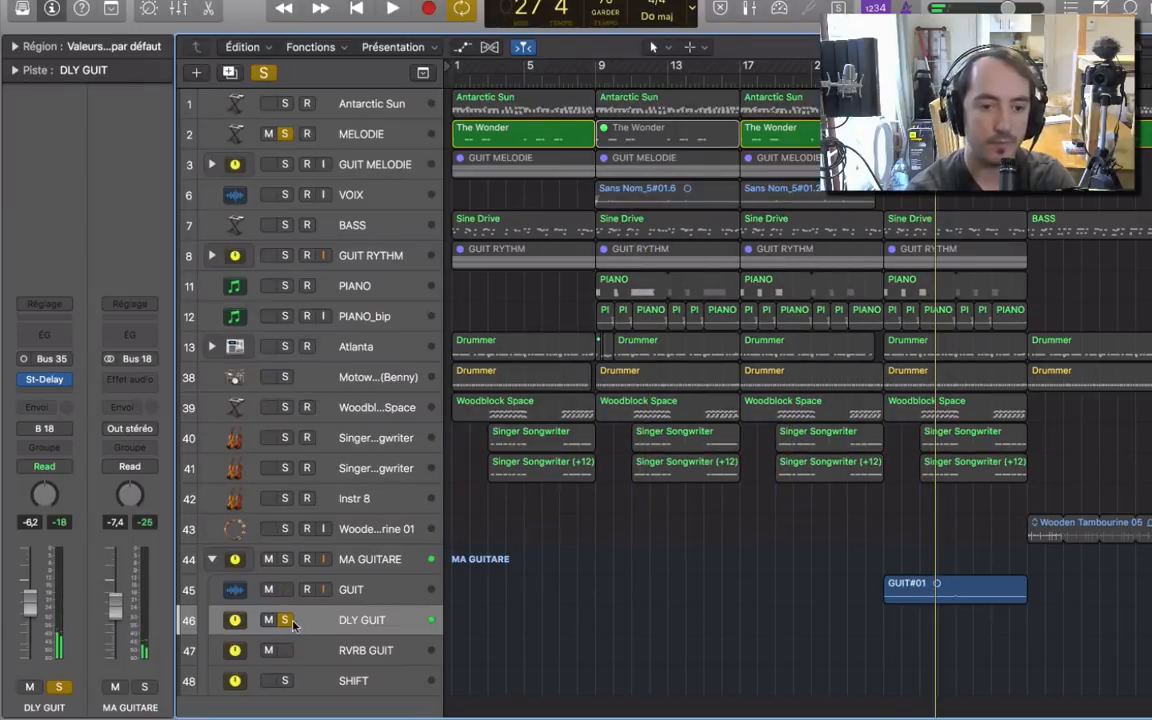
click(286, 620)
click(285, 134)
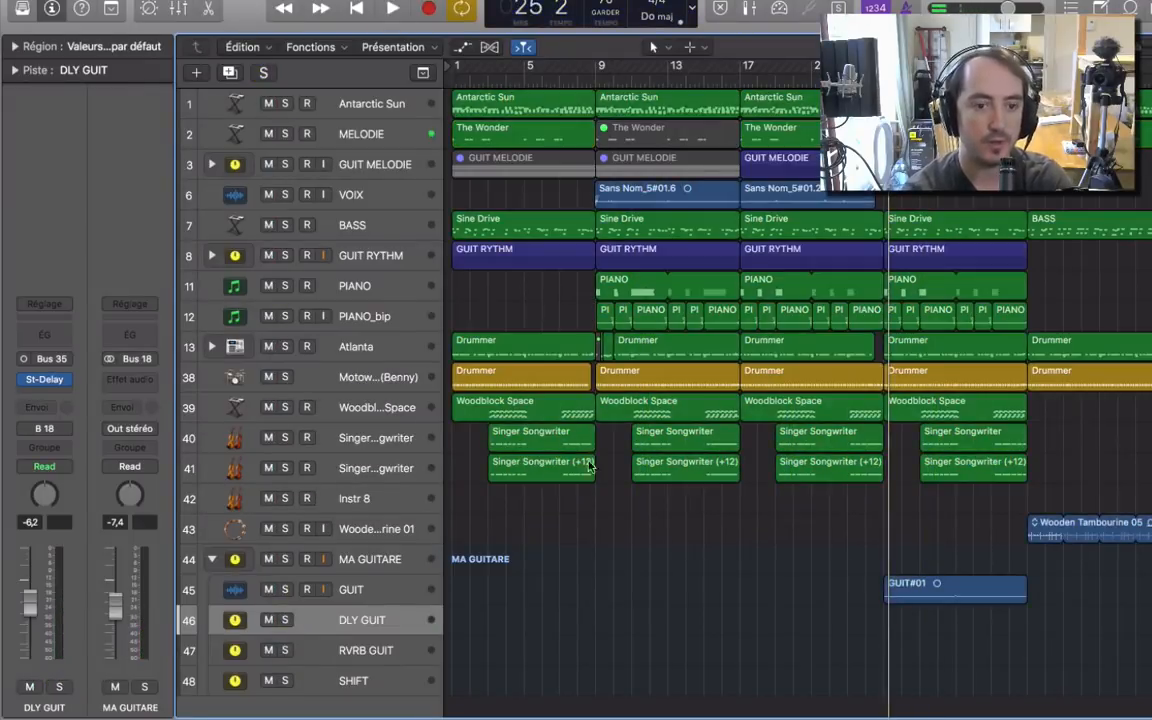
Replace the Wham pedal with a Heavenly Chorus on the GUIT track's Pedalboard
click(377, 588)
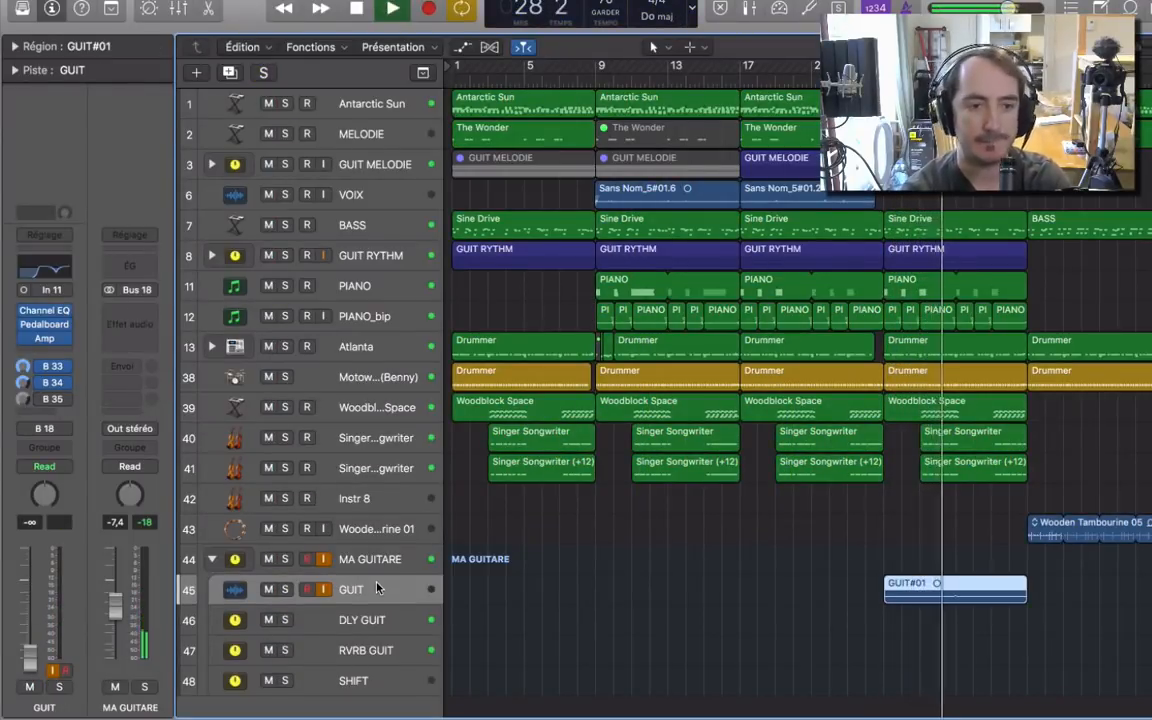
click(43, 323)
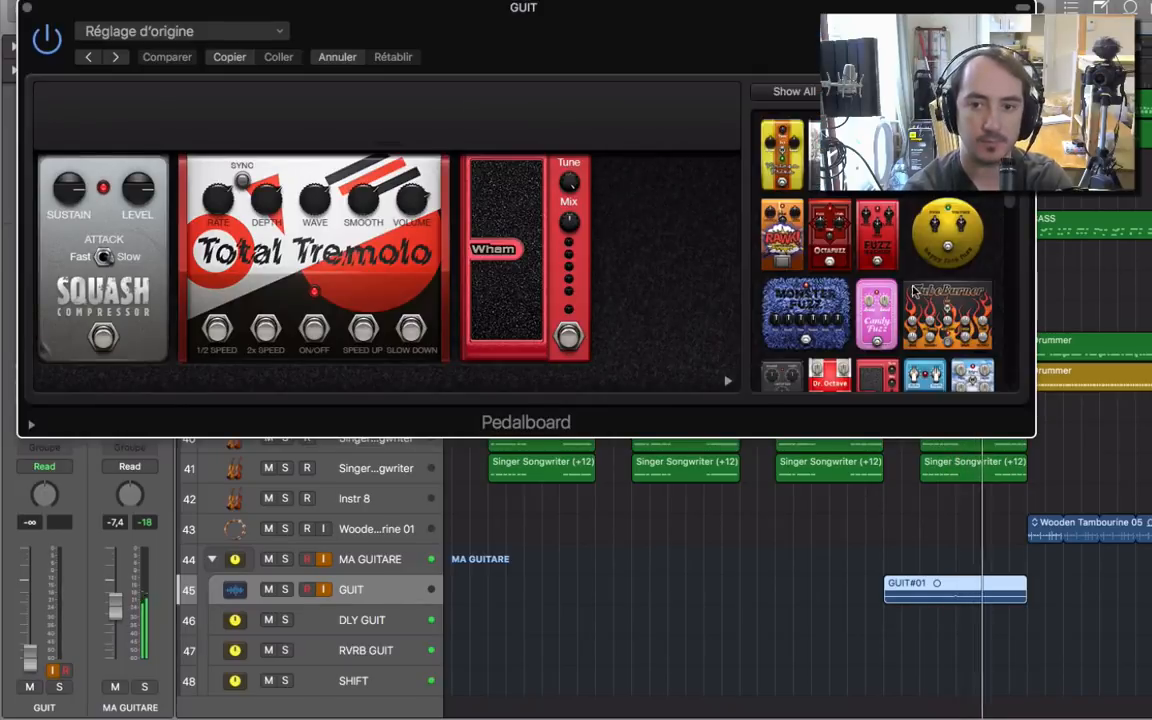
scroll(917, 290, down, 5)
drag(972, 230, 525, 260)
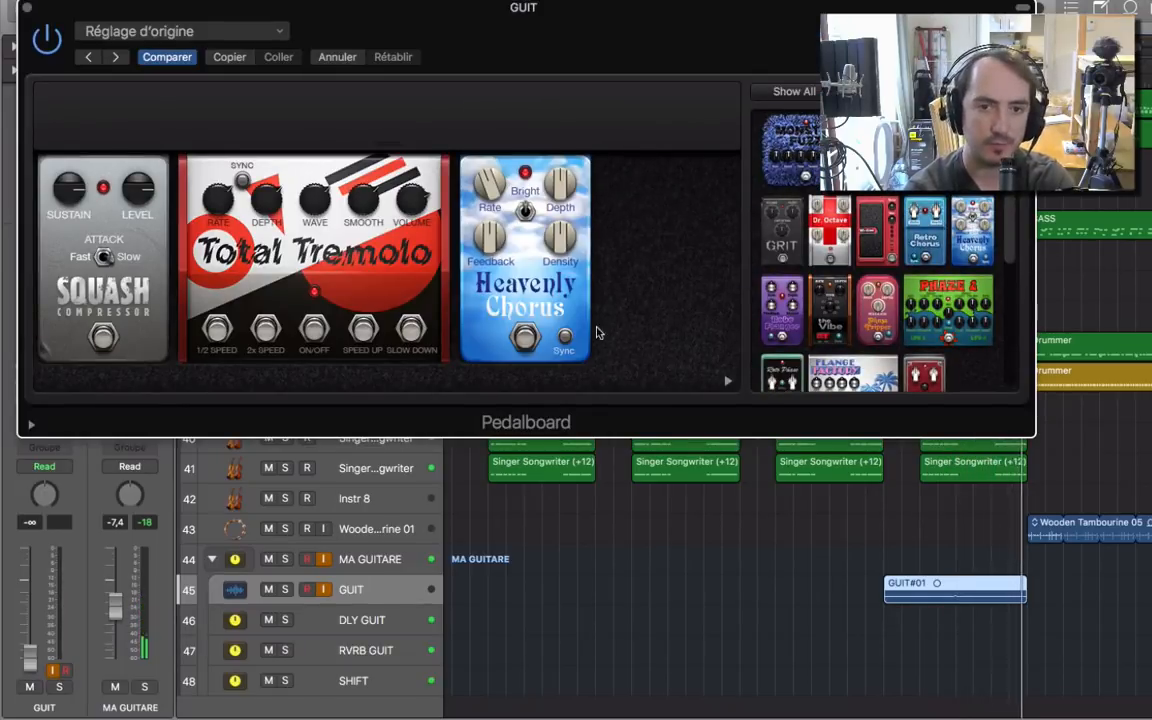
Try an Auto-Funk pedal after the Heavenly Chorus on GUIT's Pedalboard and remove it again
scroll(938, 248, down, 5)
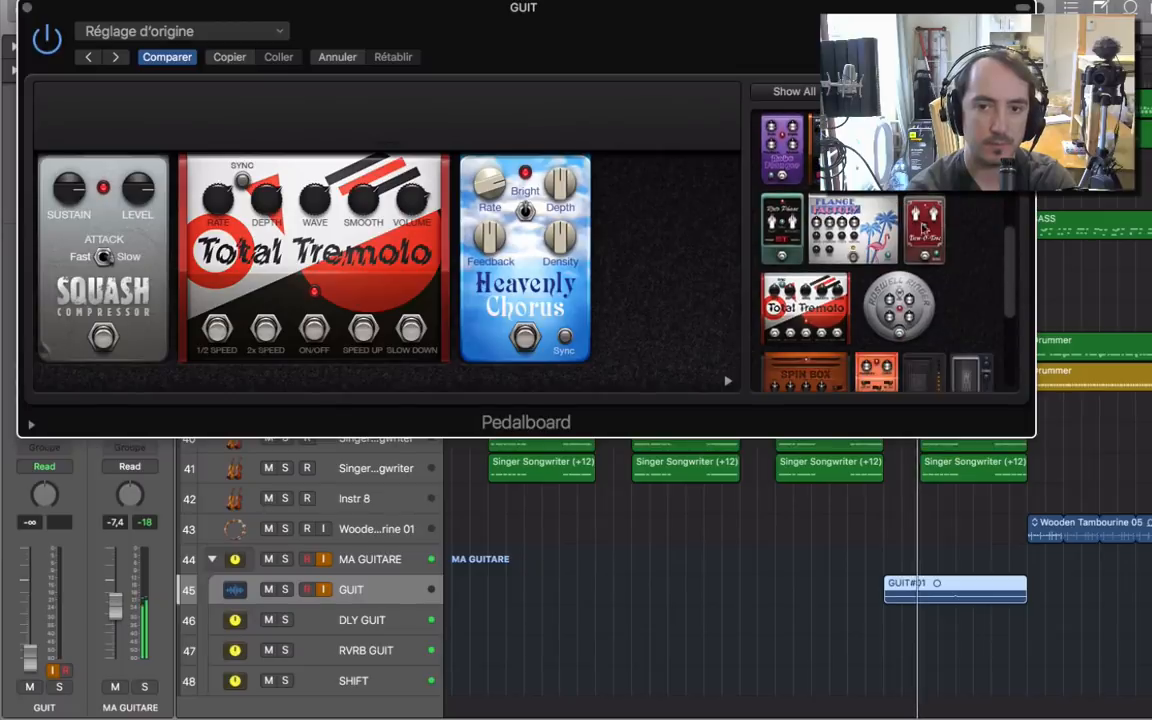
scroll(938, 248, down, 4)
drag(877, 244, 682, 345)
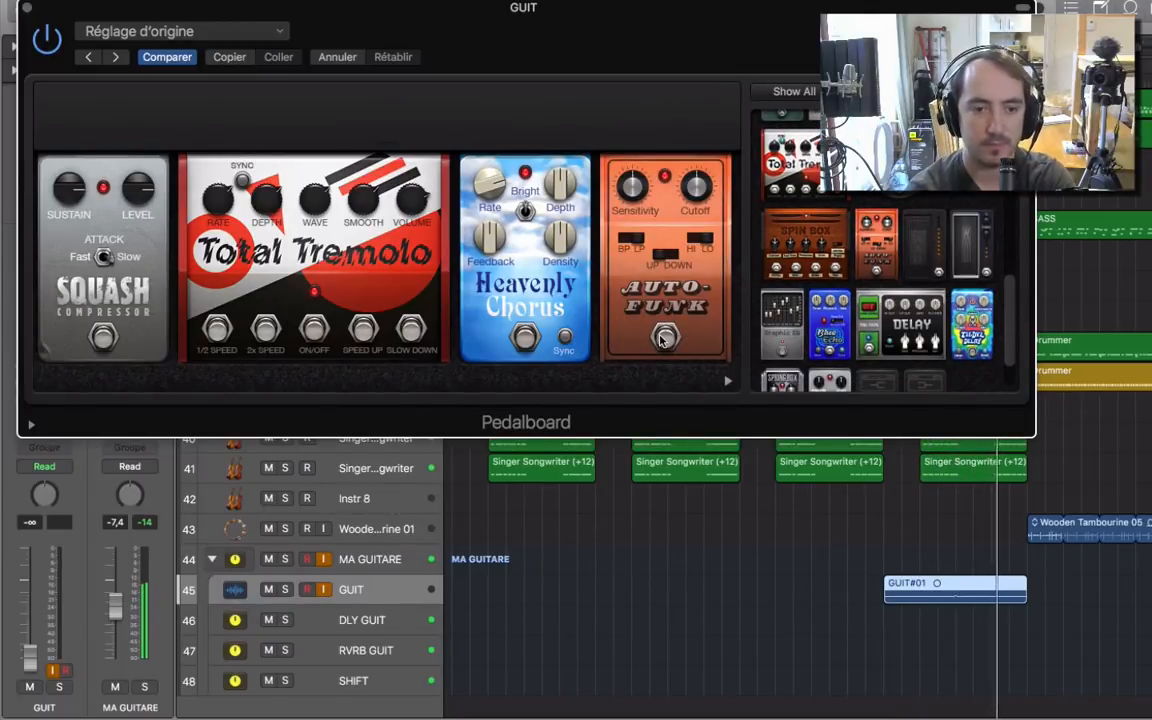
drag(658, 277, 924, 240)
scroll(921, 282, down, 2)
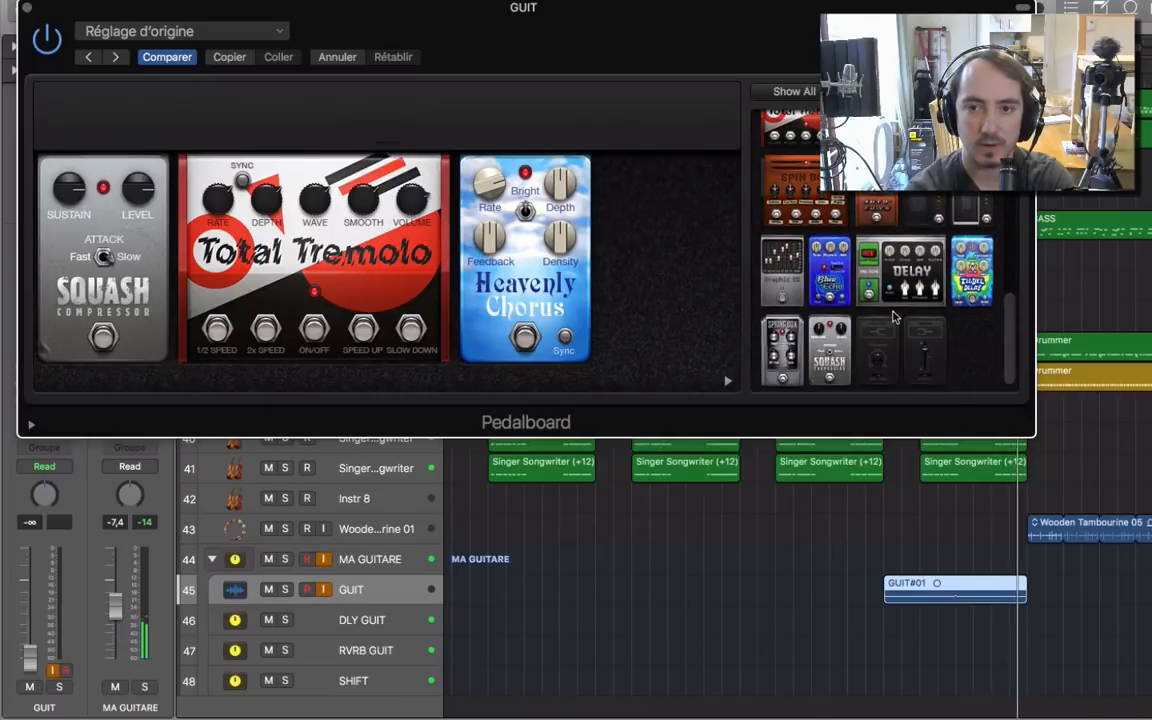
click(29, 10)
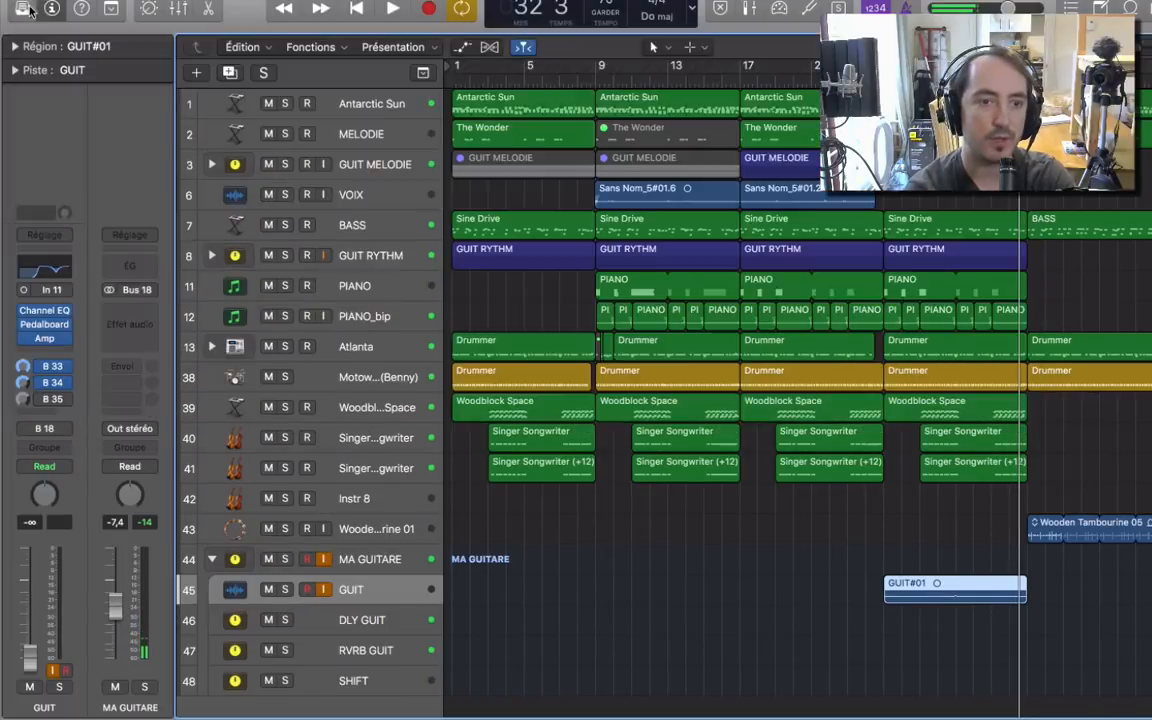
click(395, 563)
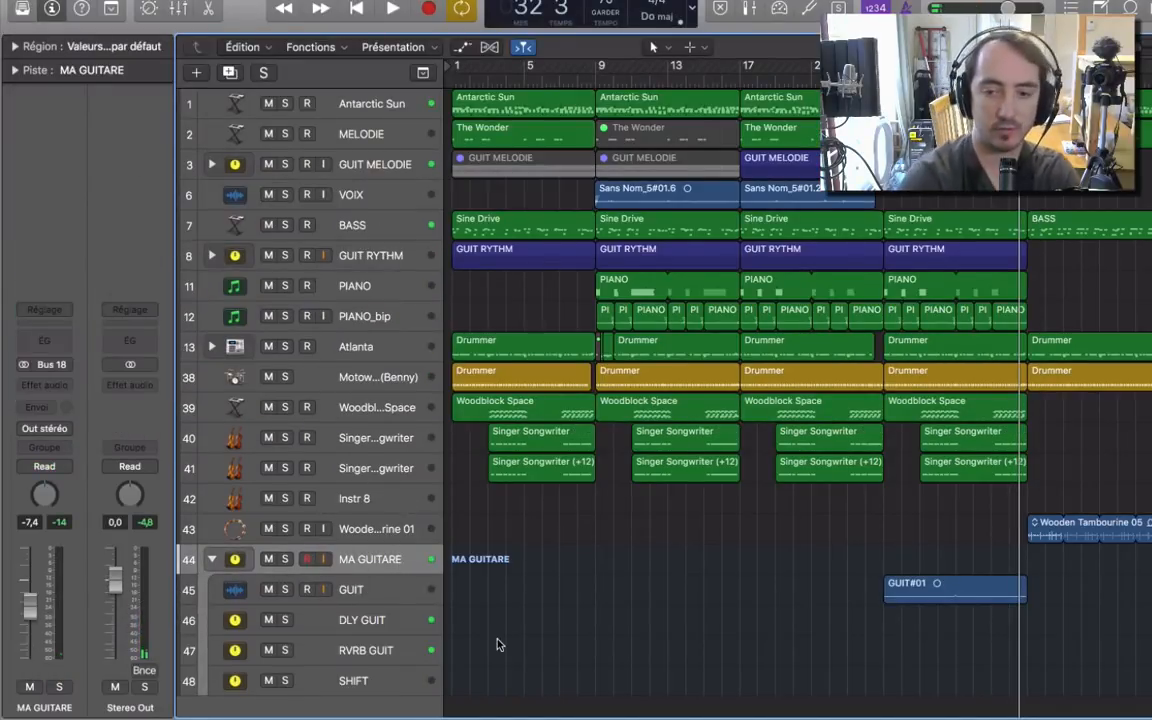
click(352, 655)
click(364, 625)
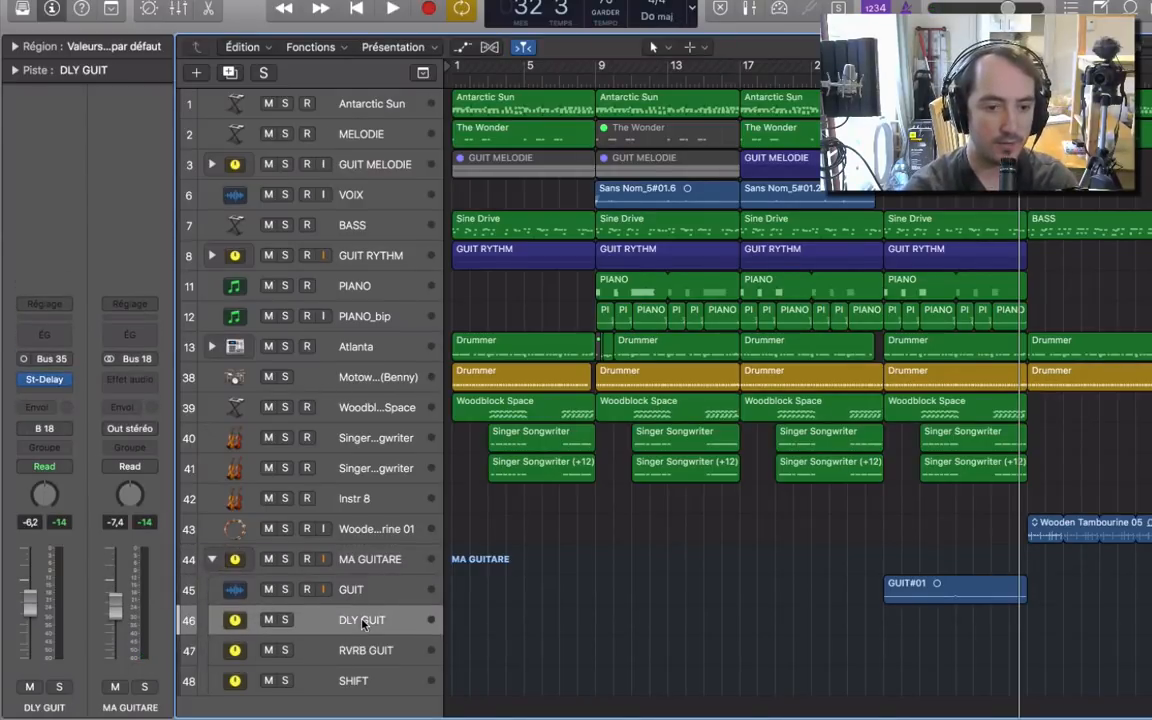
click(335, 688)
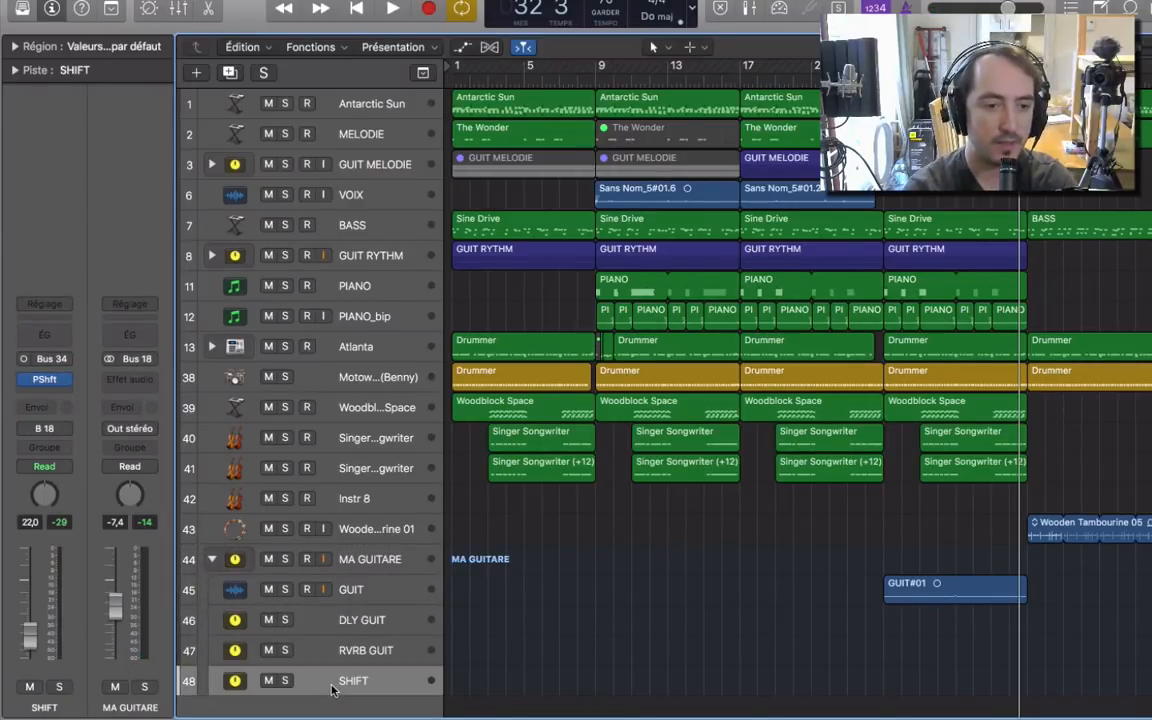
Audition the GUIT track's direct signal with its fader raised to -14.0 dB and return the fader to -∞
click(391, 591)
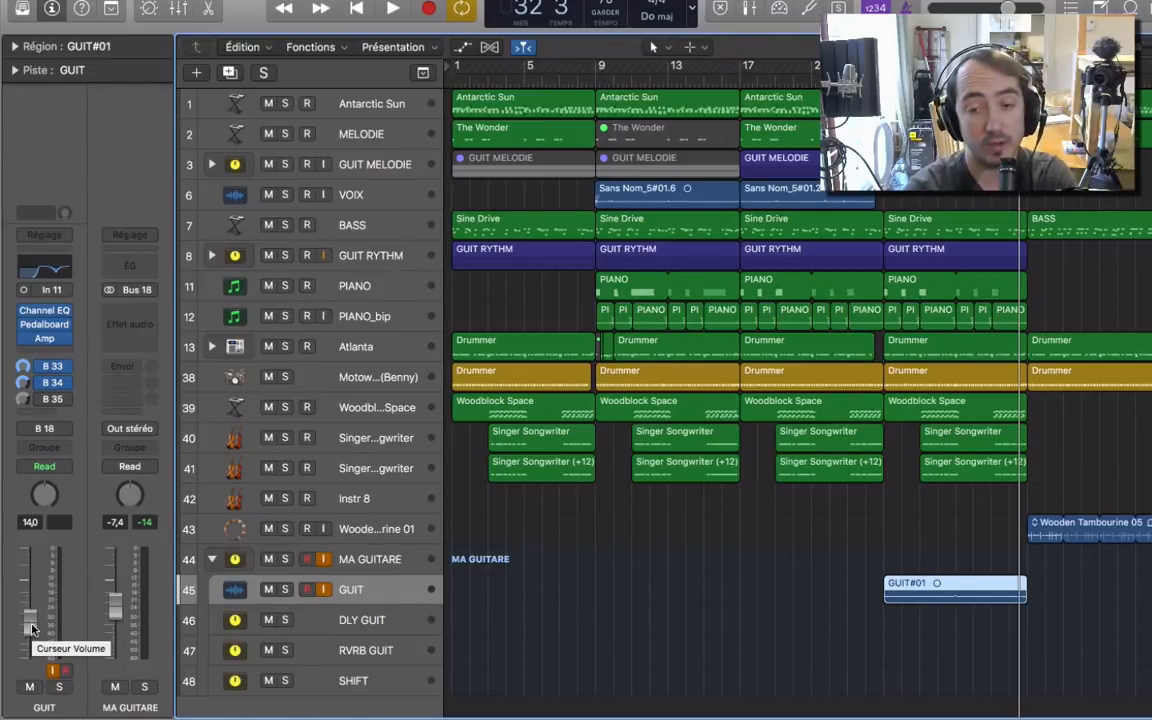
key(s)
key(space)
drag(30, 645, 30, 680)
key(space)
click(60, 688)
key(space)
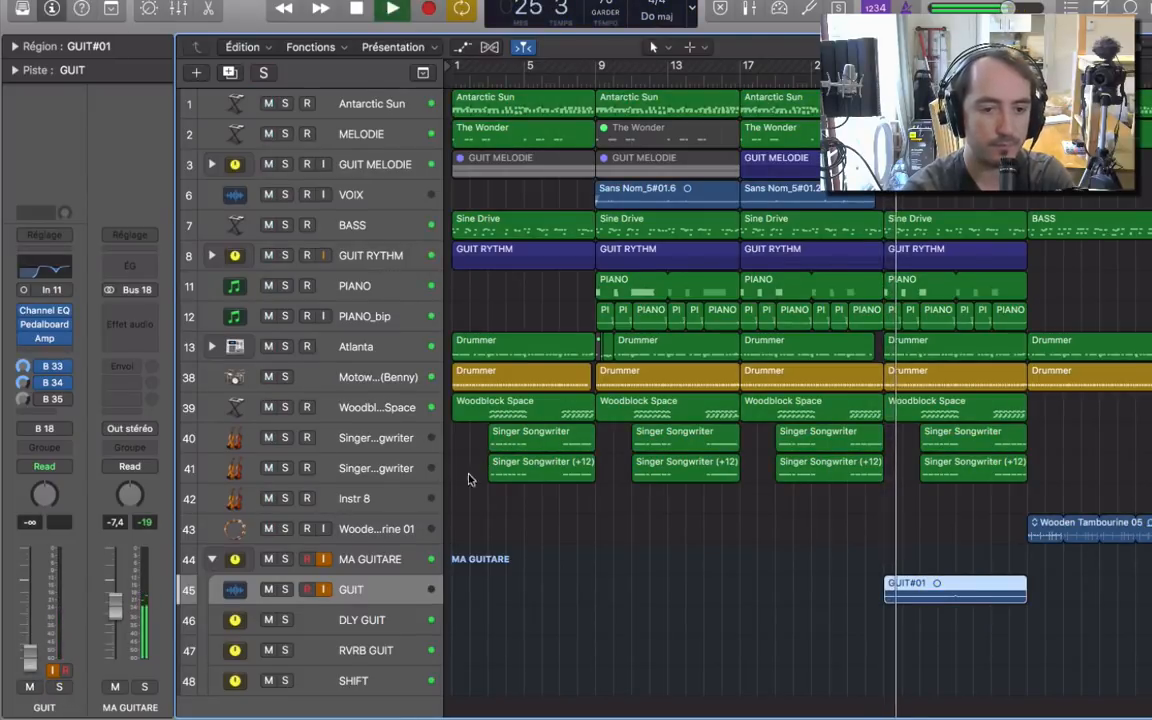
Set the predelay of RVRB GUIT's ChromaVerb to 21 ms and sync its decay to the tempo
click(364, 650)
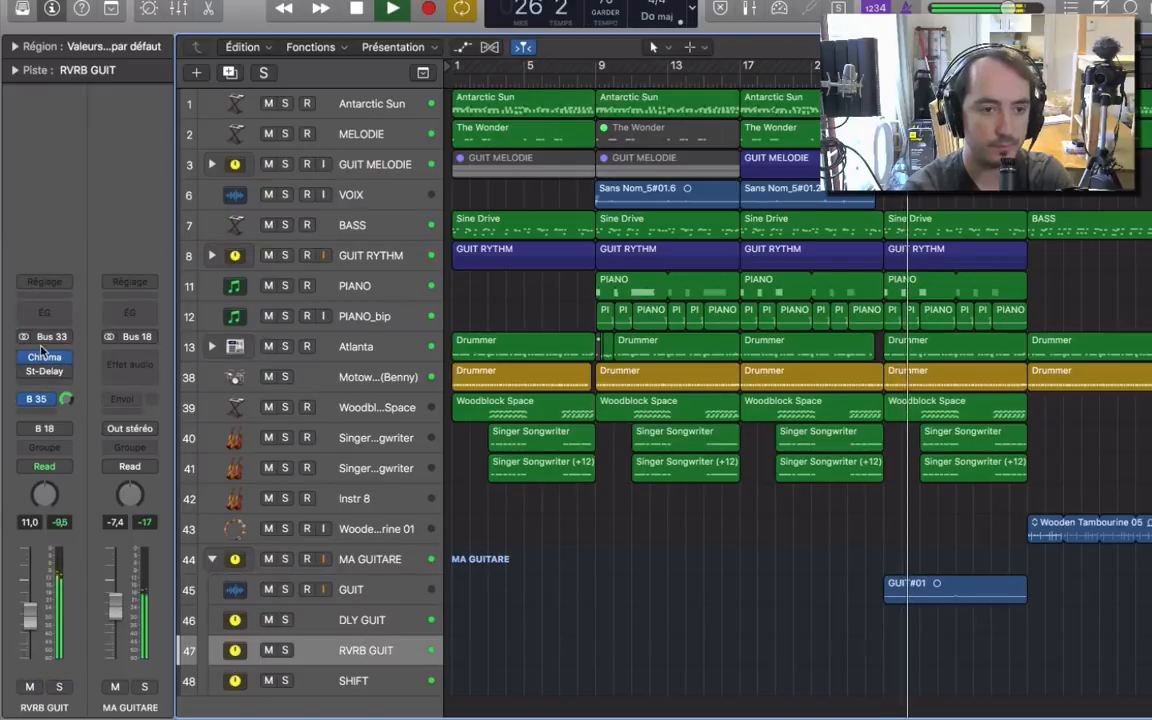
click(44, 326)
drag(581, 545, 576, 555)
drag(238, 603, 242, 606)
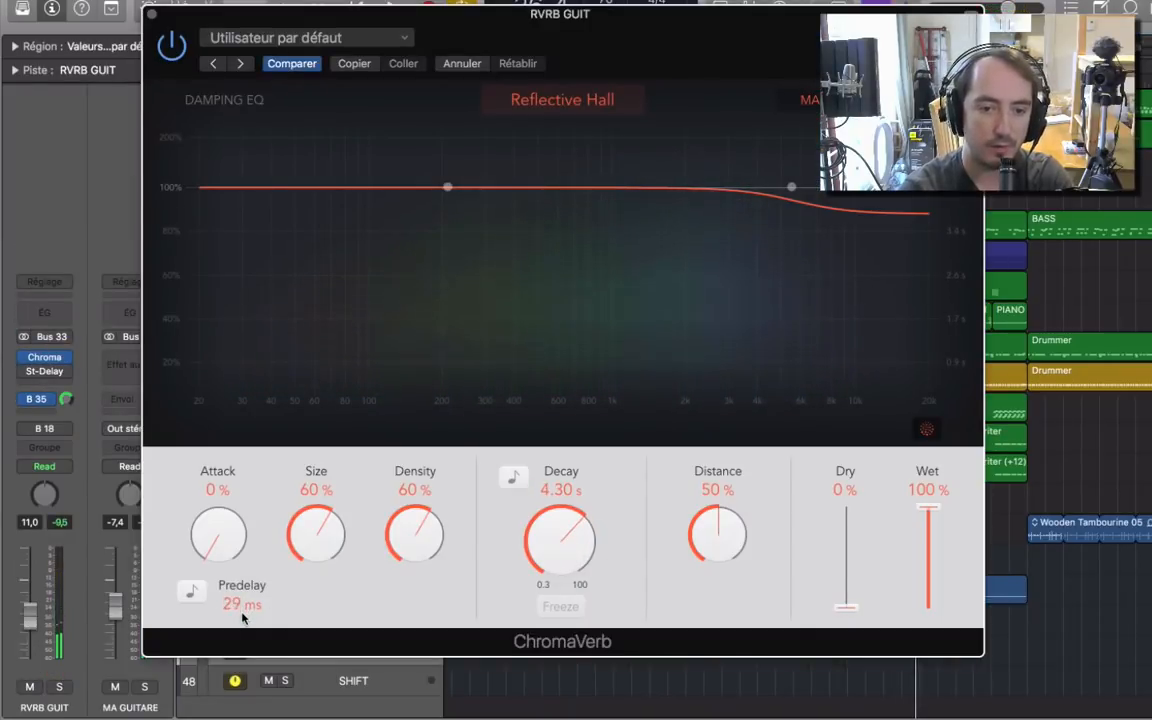
click(513, 478)
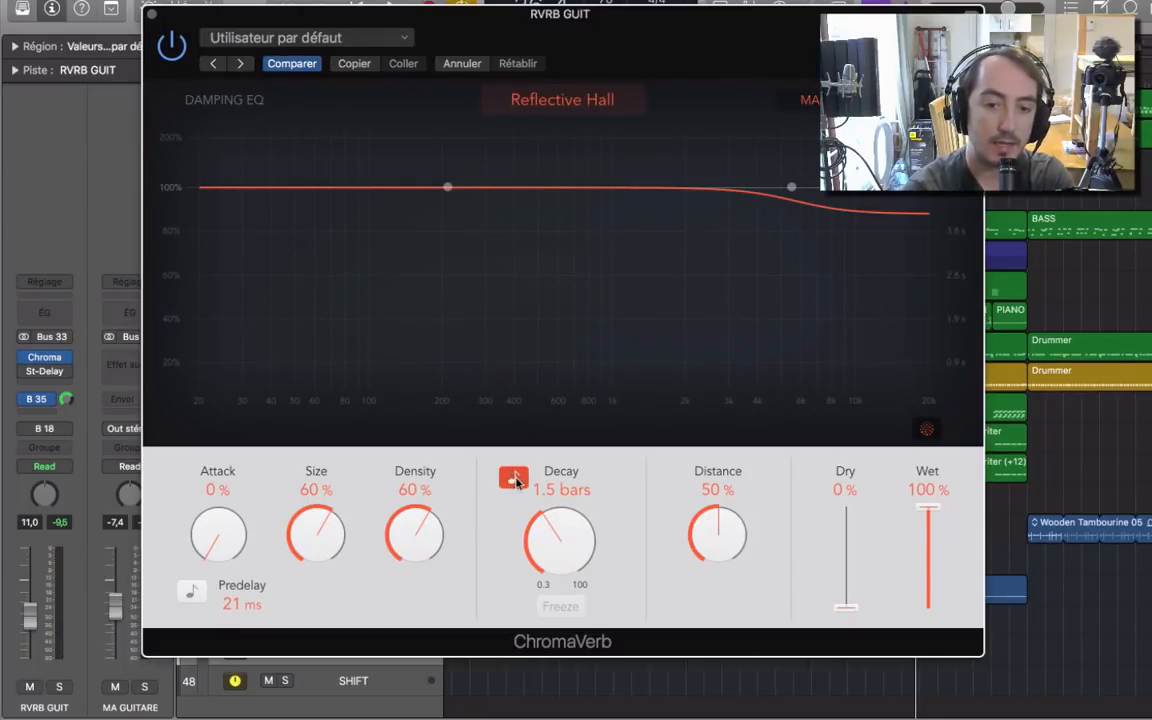
click(148, 12)
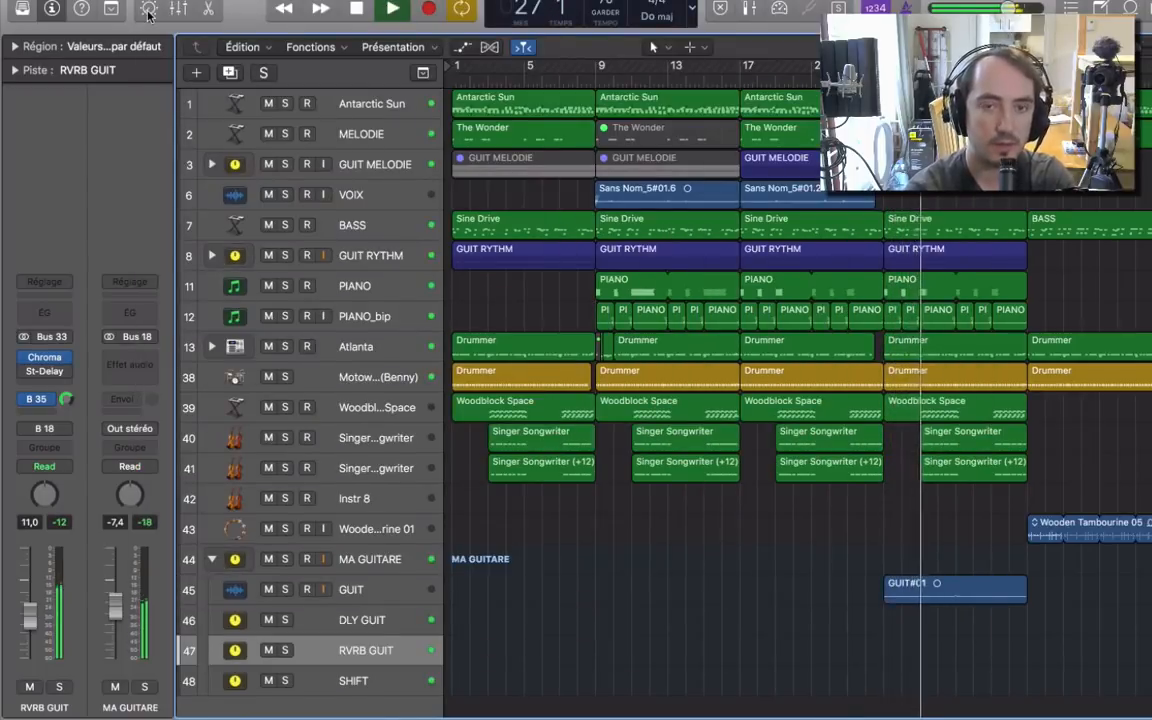
Solo RVRB GUIT and set its ChromaVerb decay to 2 bars
click(44, 358)
click(60, 687)
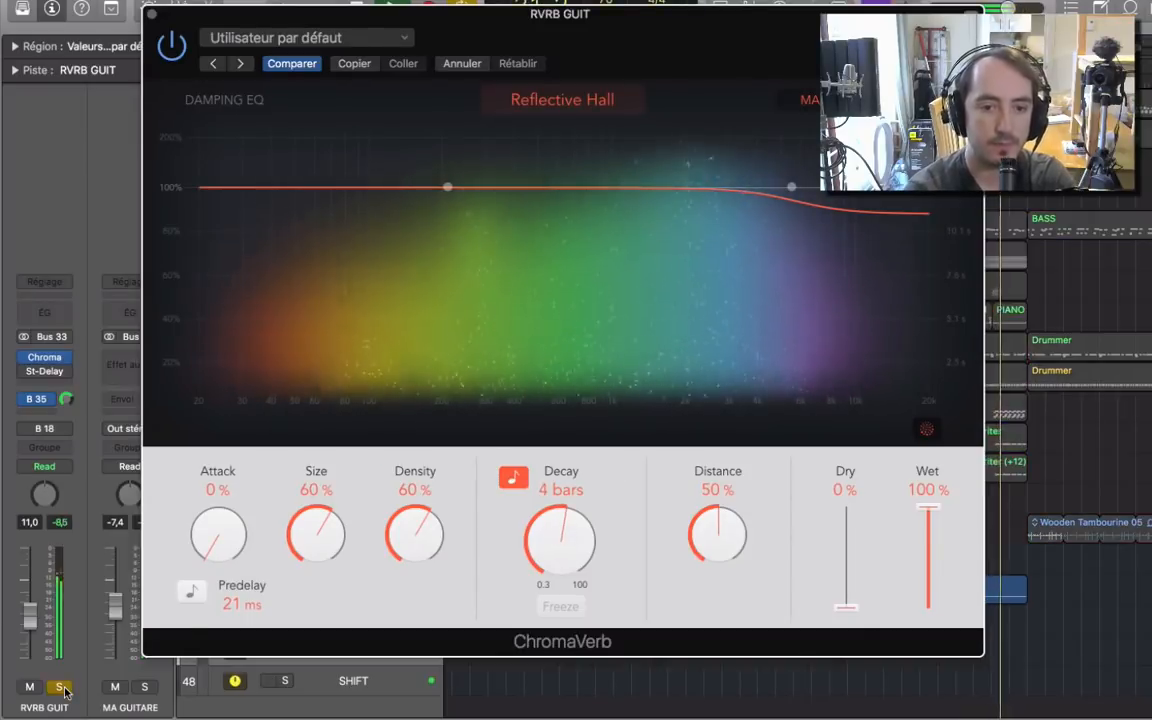
drag(545, 545, 543, 564)
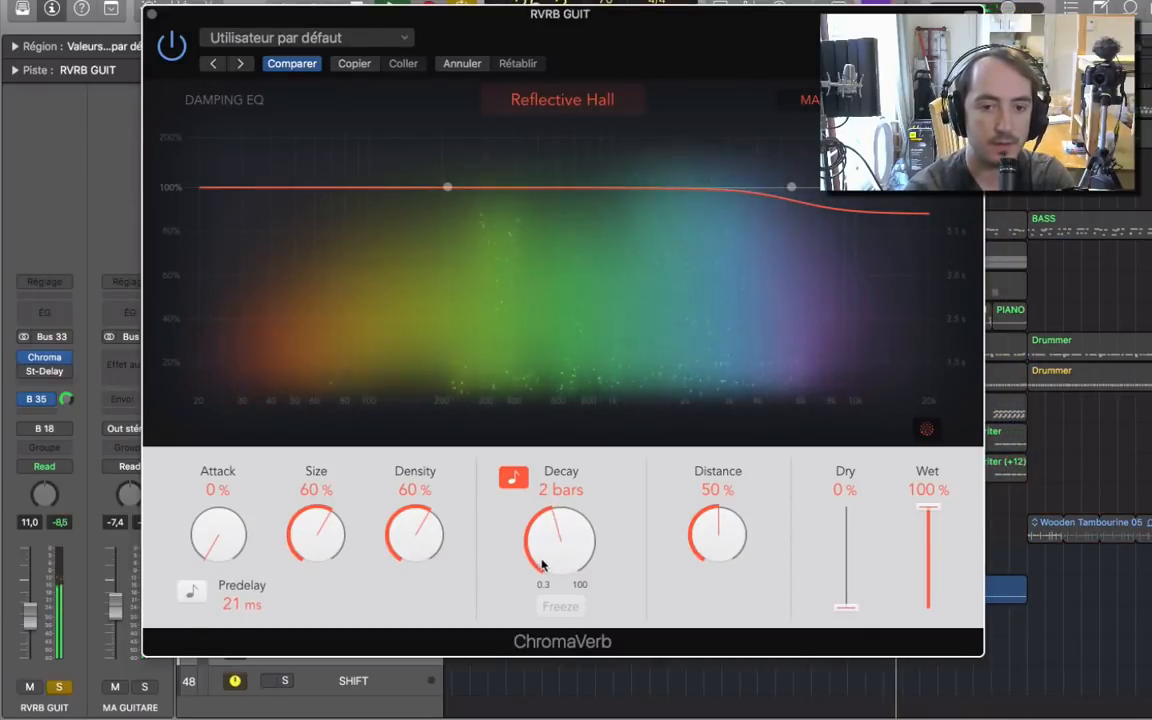
Adjust the predelay of RVRB GUIT's ChromaVerb and lower the MA GUITARE stack's fader to -∞ during playback
drag(242, 604, 249, 580)
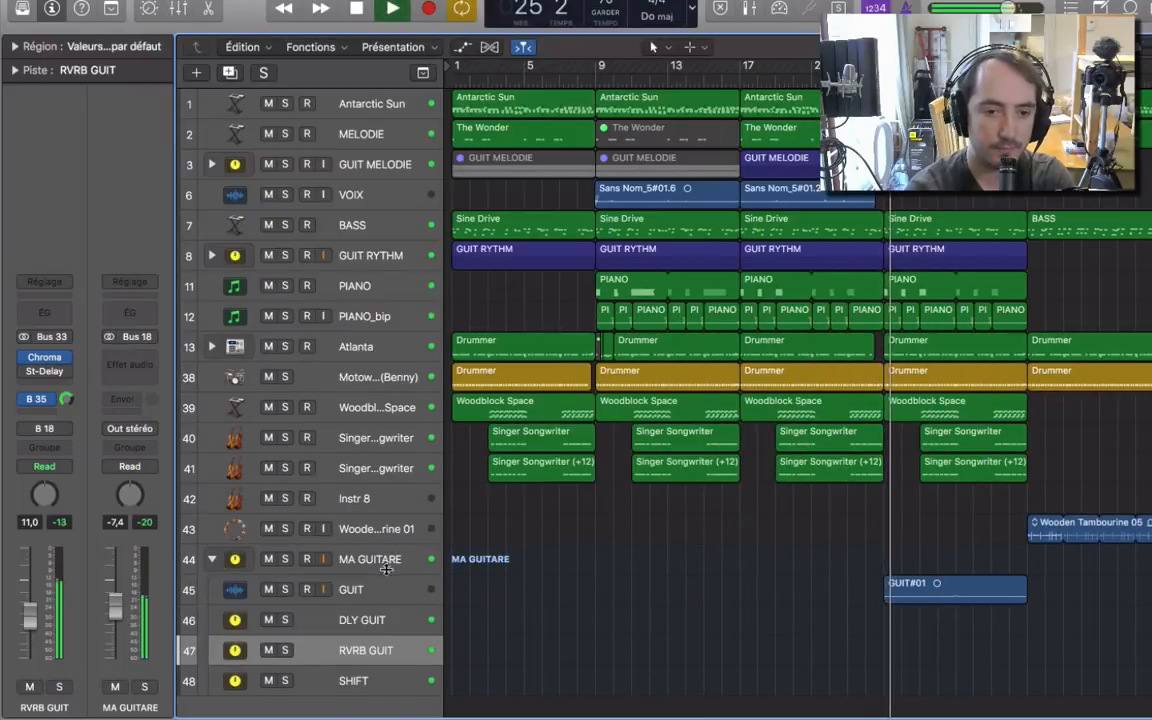
click(385, 559)
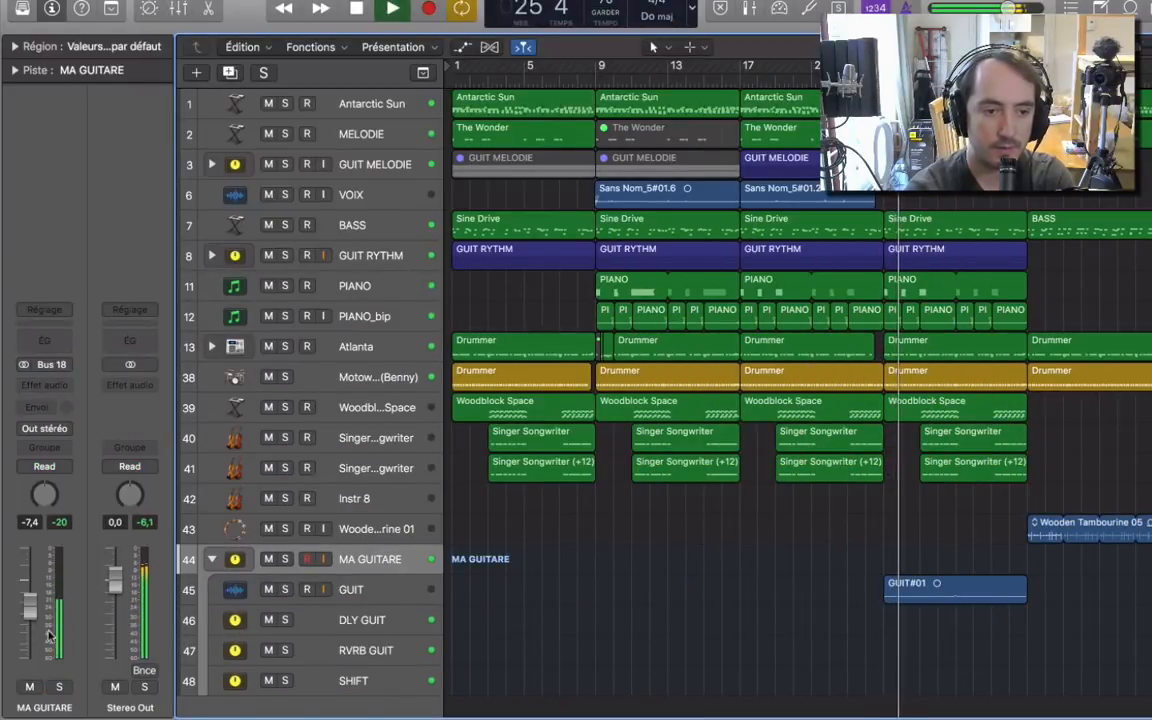
drag(31, 608, 27, 672)
key(space)
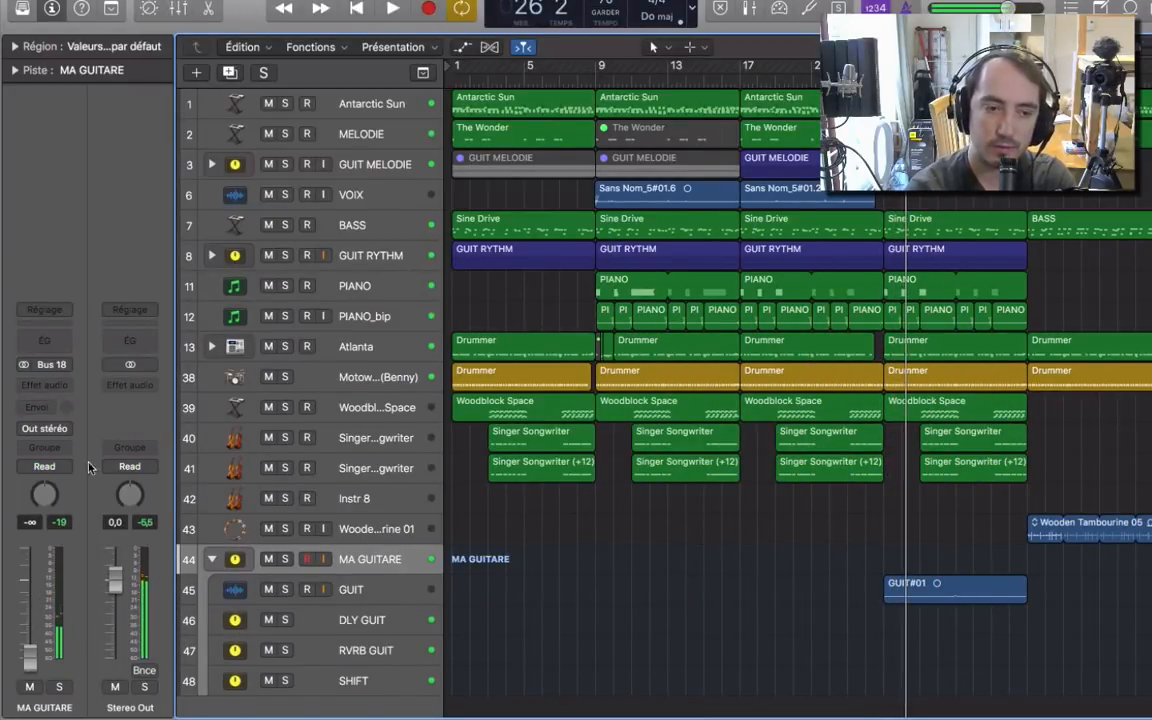
Inspect the SHIFT, DLY GUIT, RVRB GUIT and MA GUITARE channels individually and side by side in the mixer
click(389, 582)
click(365, 681)
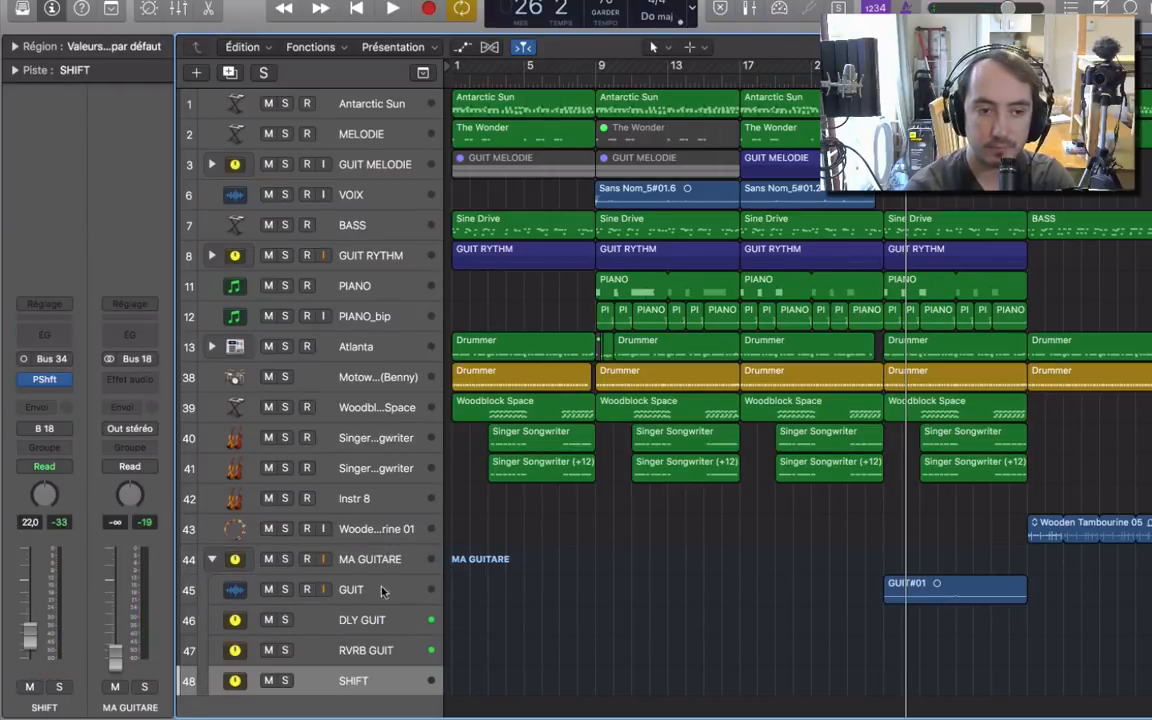
click(391, 624)
click(386, 650)
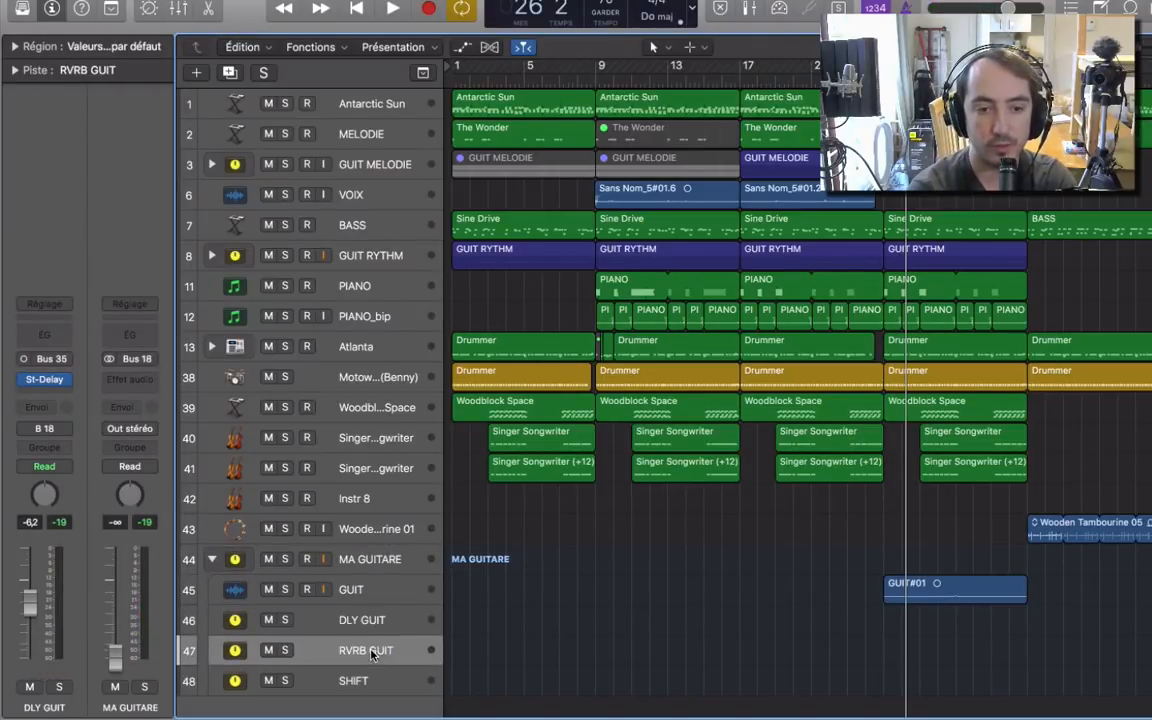
click(376, 566)
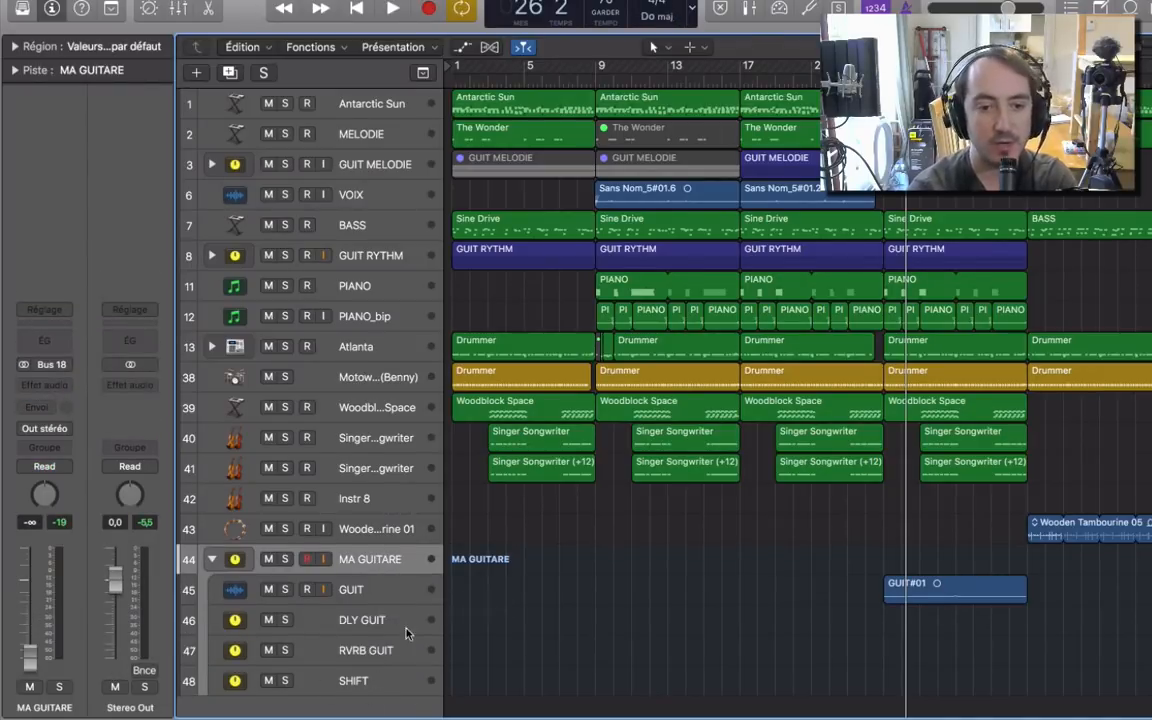
key(x)
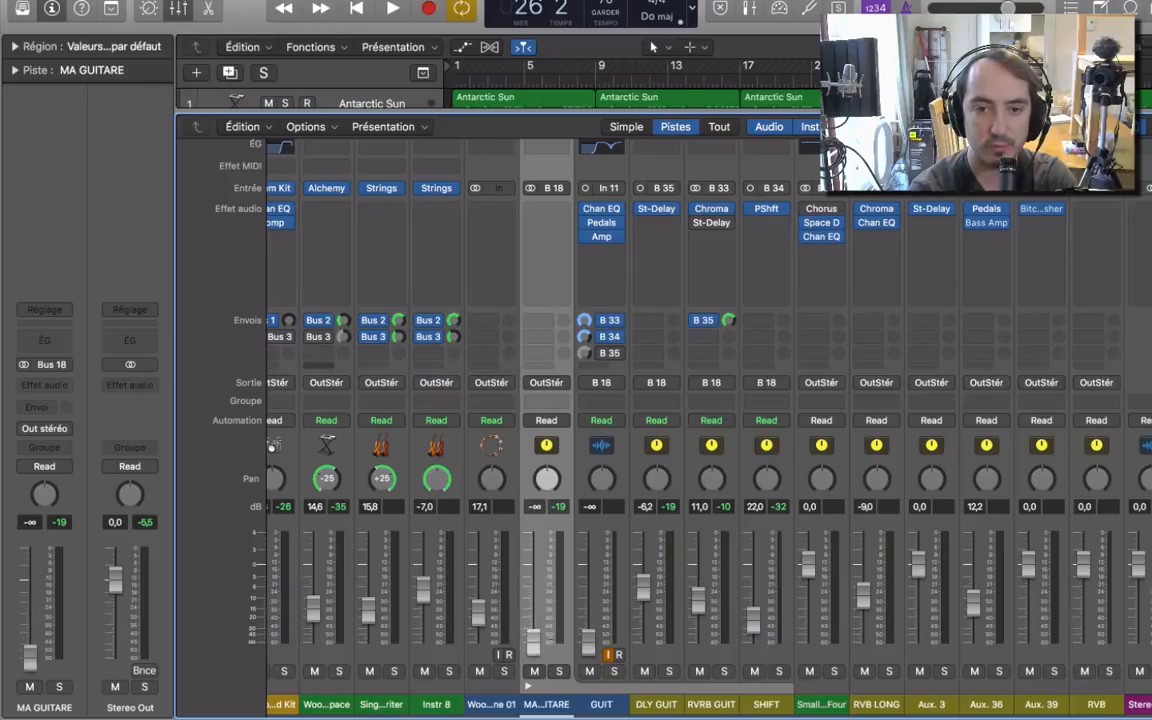
right_click(542, 638)
click(541, 546)
right_click(541, 629)
click(539, 582)
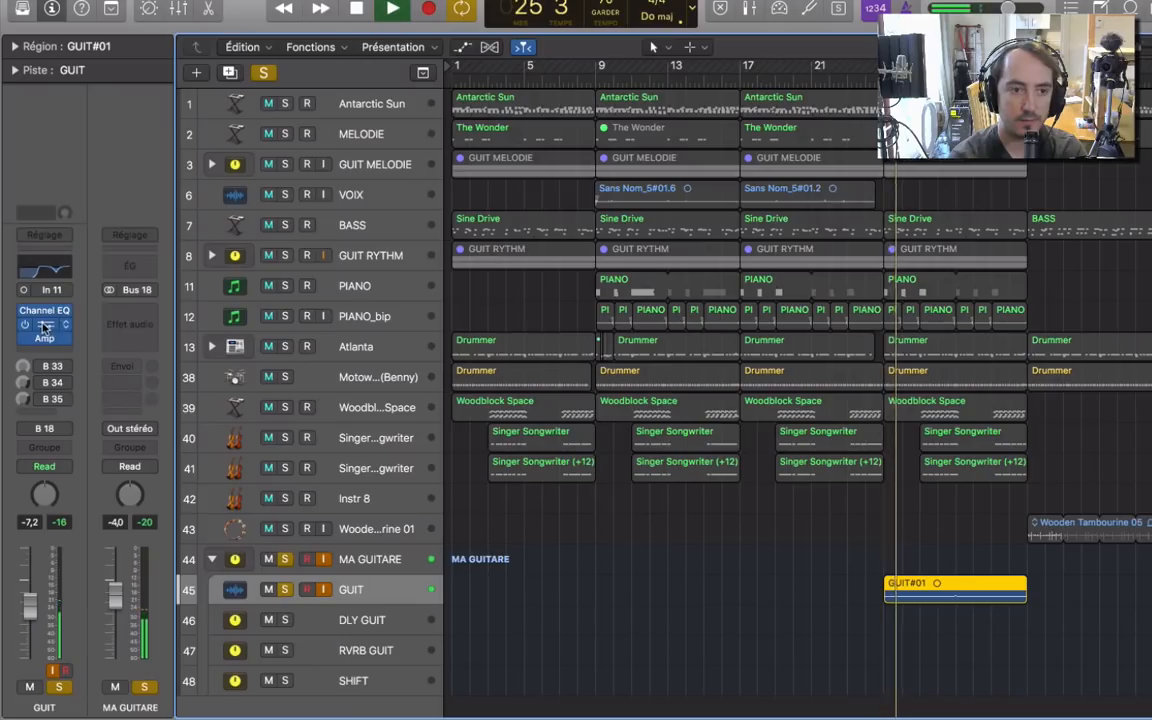
Move Heavenly Chorus before Total Tremolo on GUIT's Pedalboard, switch it on and lower its rate
click(44, 370)
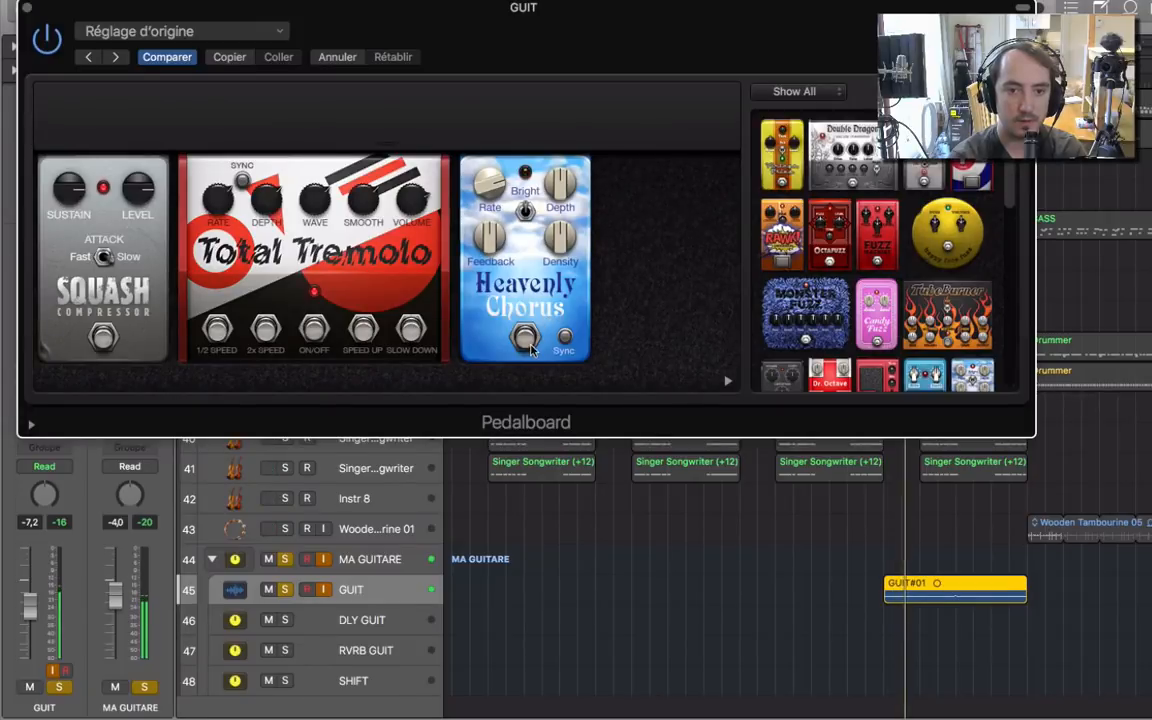
drag(485, 264, 256, 289)
click(243, 341)
drag(207, 187, 206, 231)
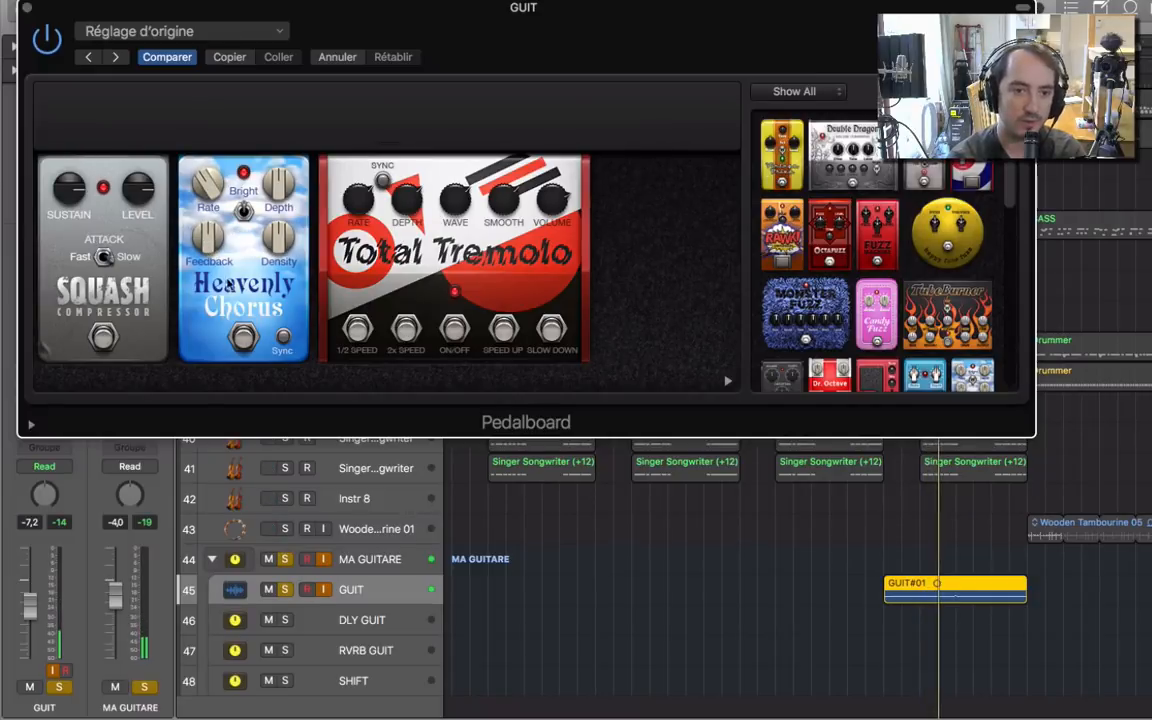
key(space)
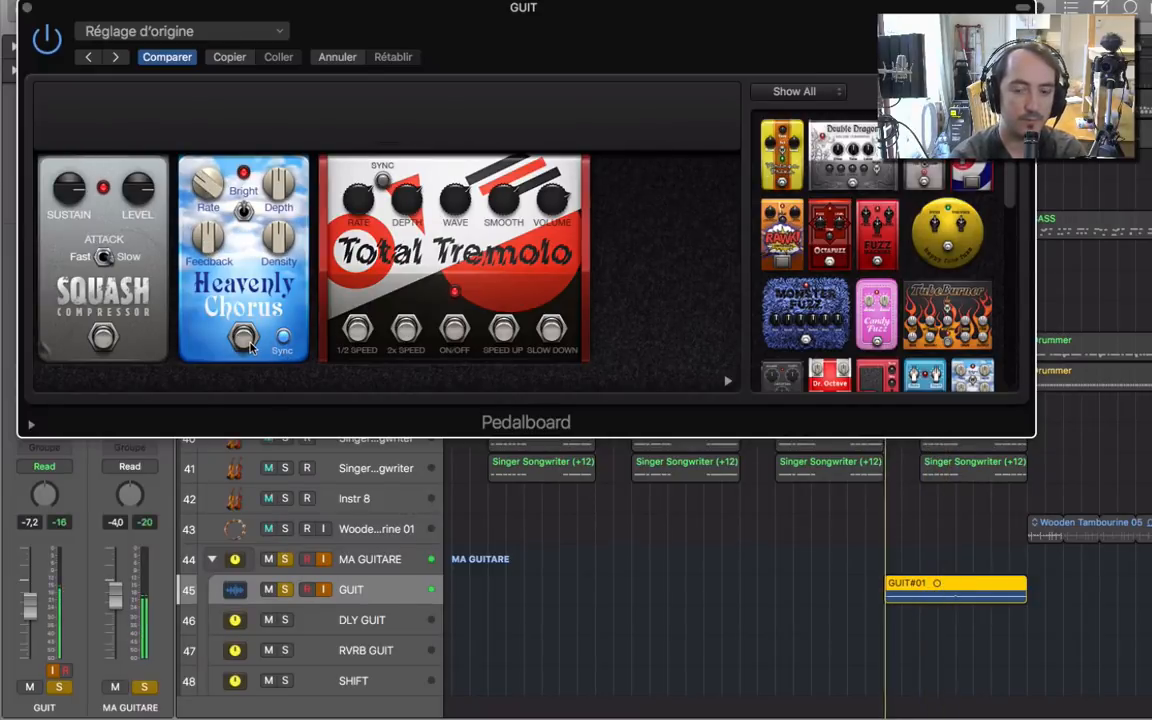
click(27, 9)
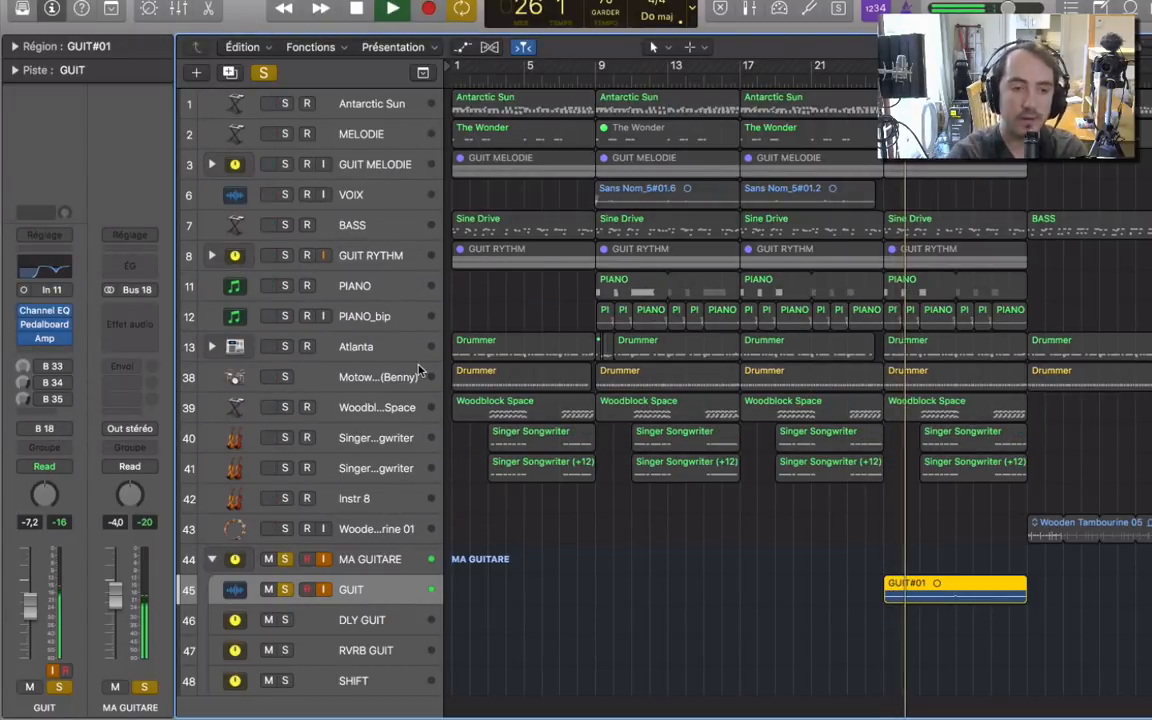
Check the Pre-fader mode of GUIT's Bus 33 send, switch the send on and try its level at +3.1
key(space)
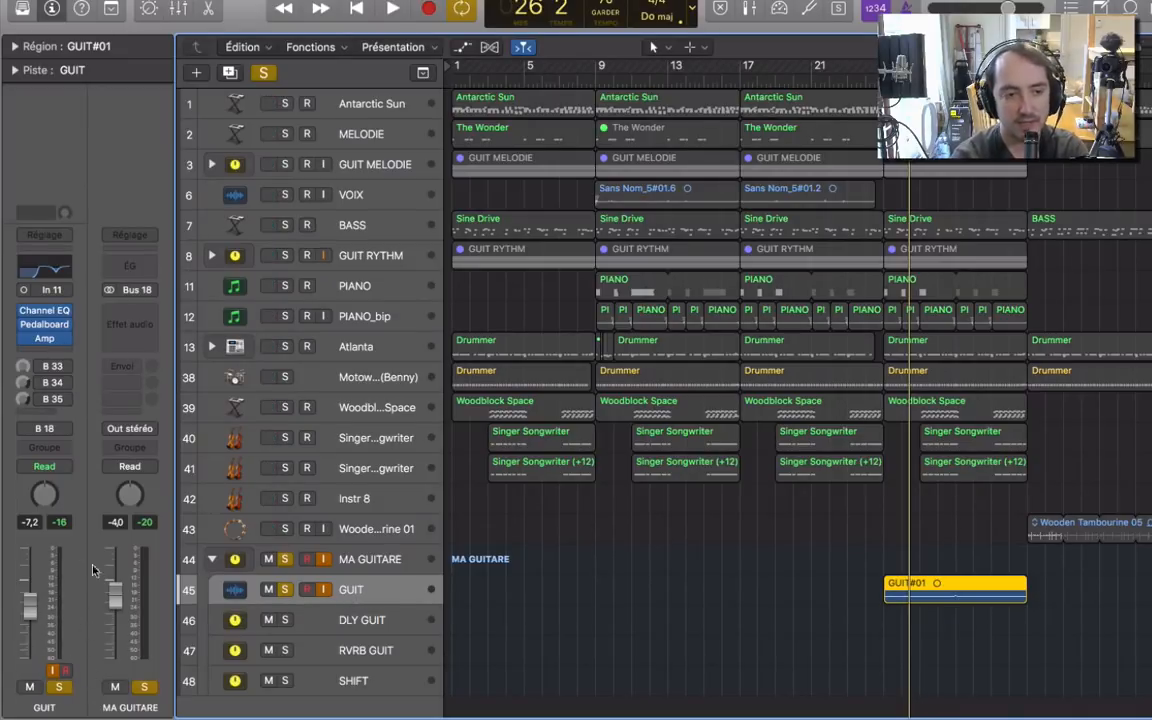
click(45, 367)
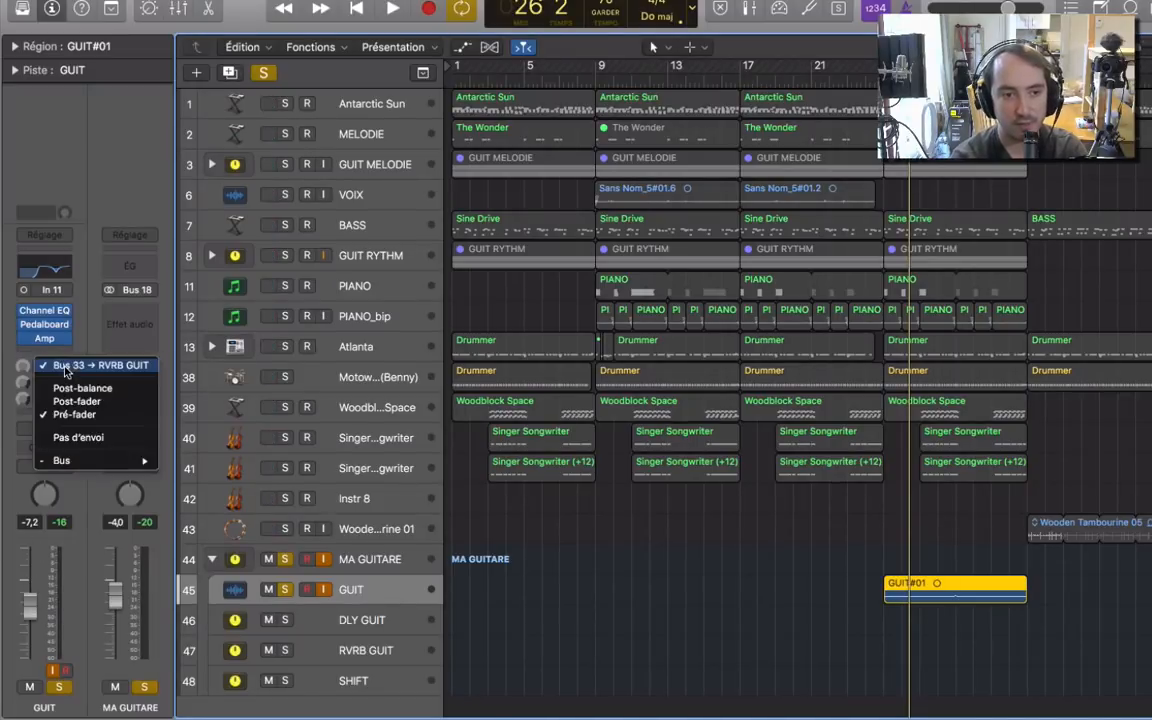
click(80, 298)
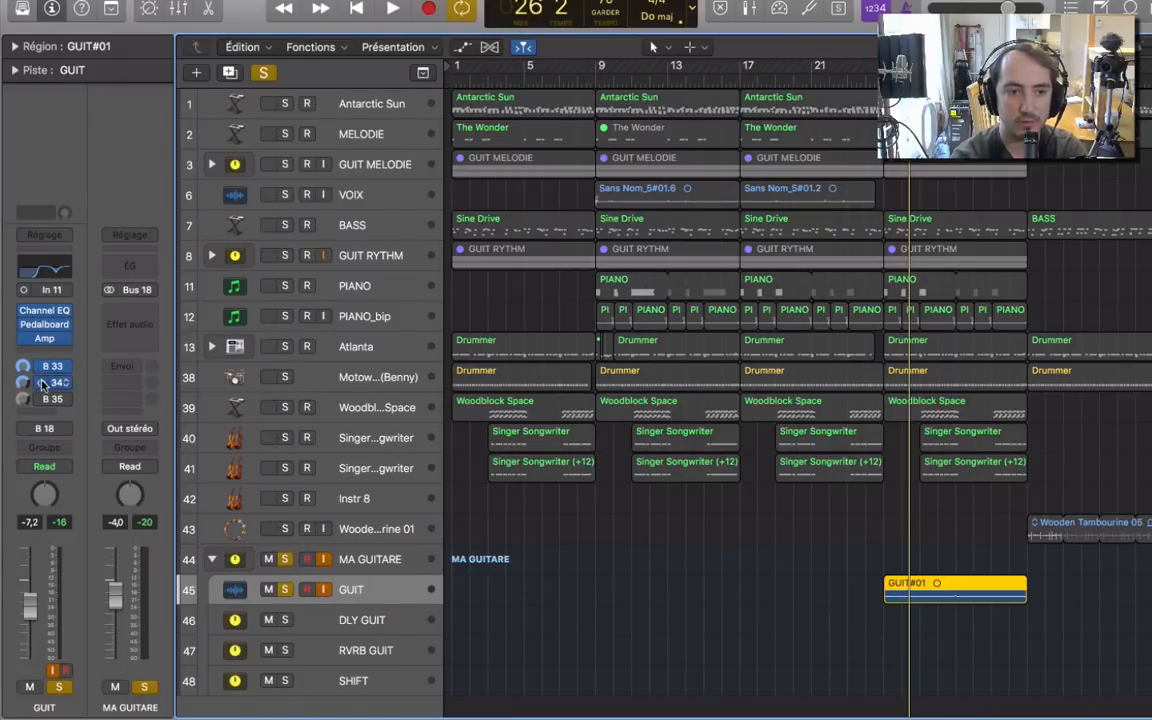
mouse_move(27, 369)
mouse_down()
mouse_move(27, 382)
mouse_move(22, 360)
mouse_up()
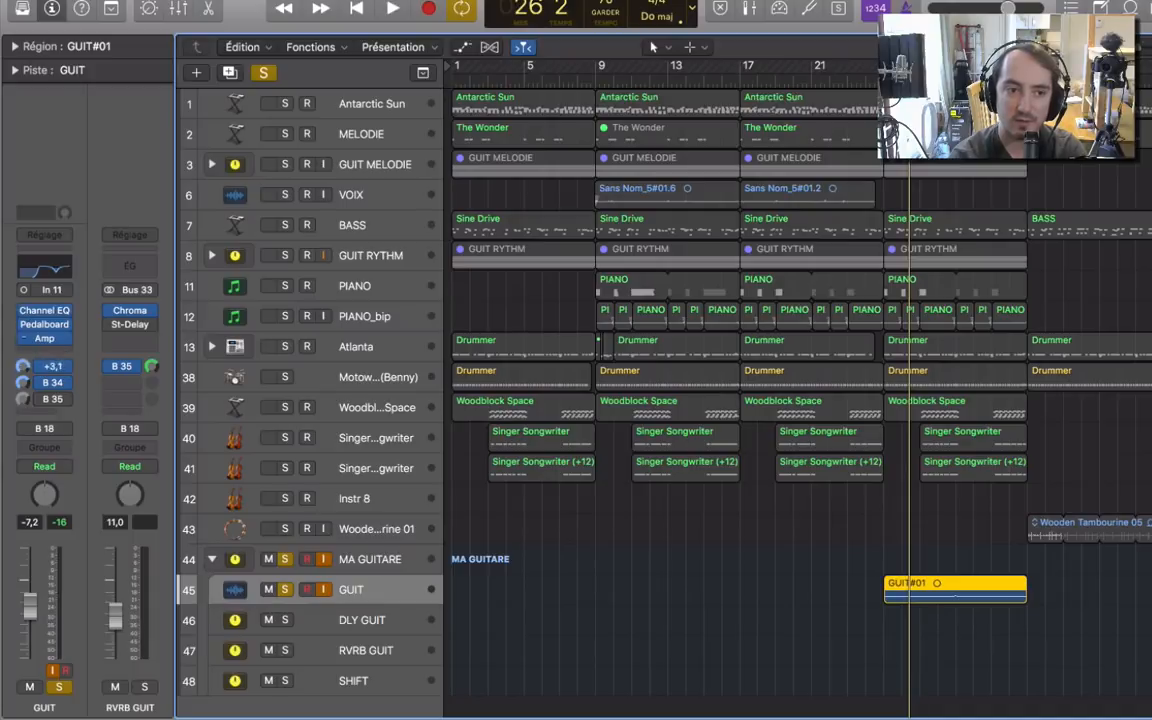
drag(23, 366, 22, 332)
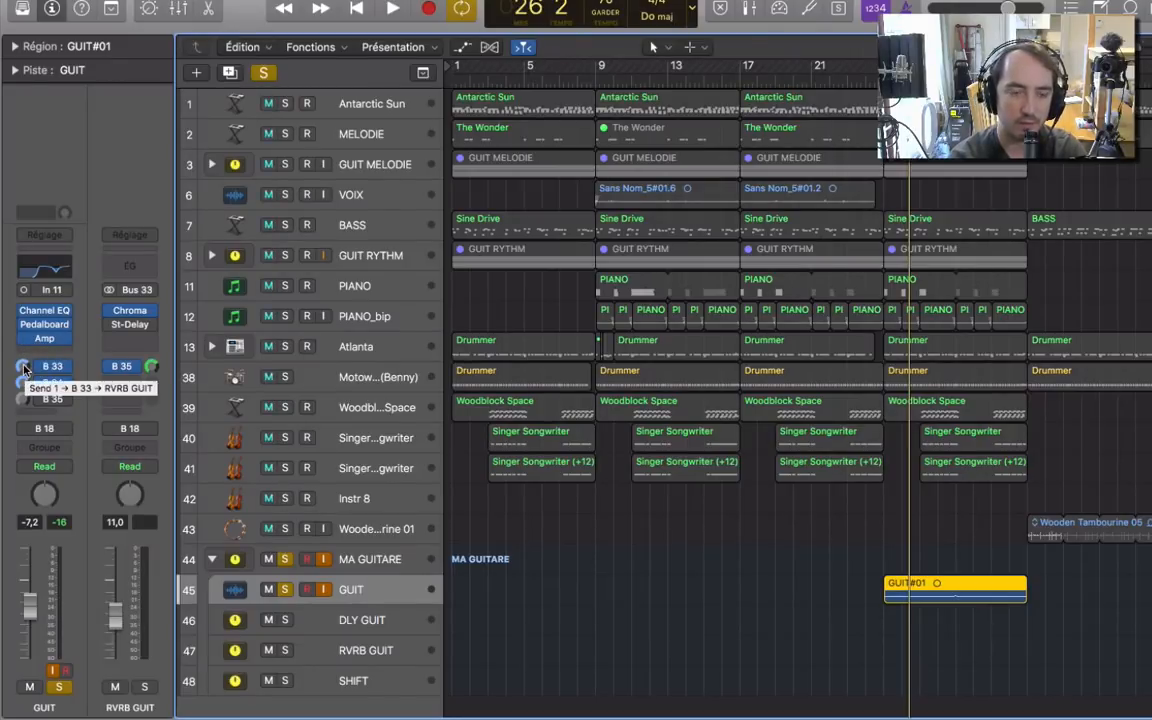
Switch off RVRB GUIT's Bus 35 send and set GUIT's Bus 33 send level to -0.3 during playback
key(space)
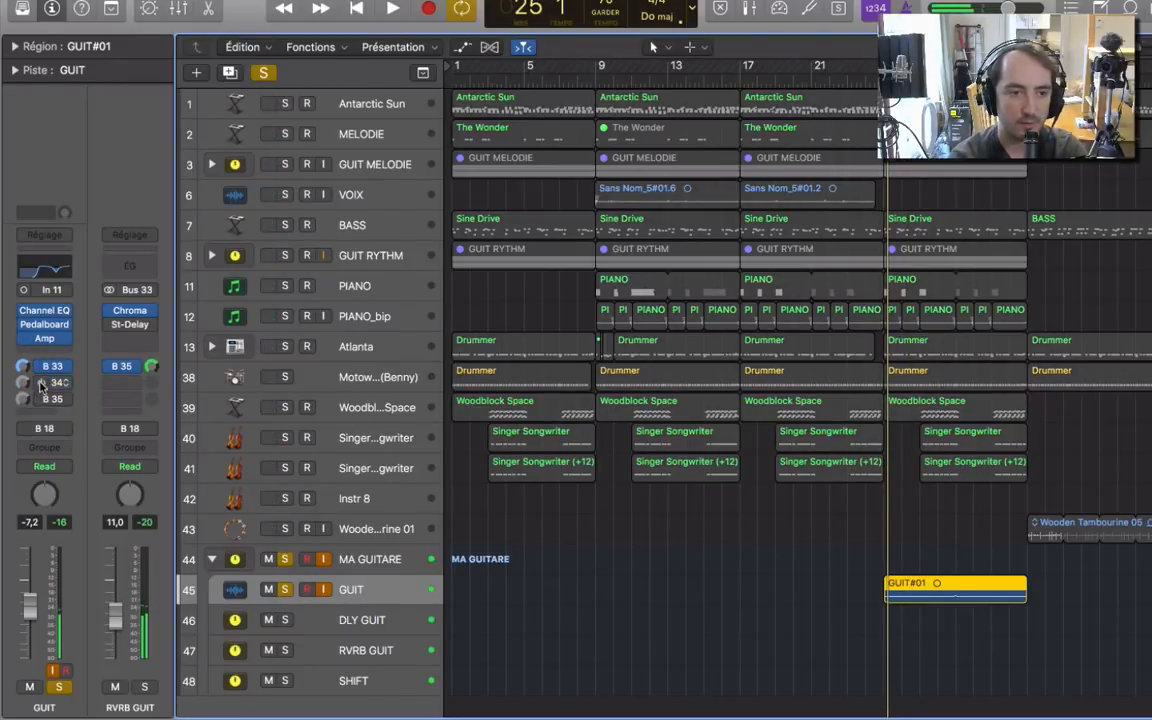
click(111, 368)
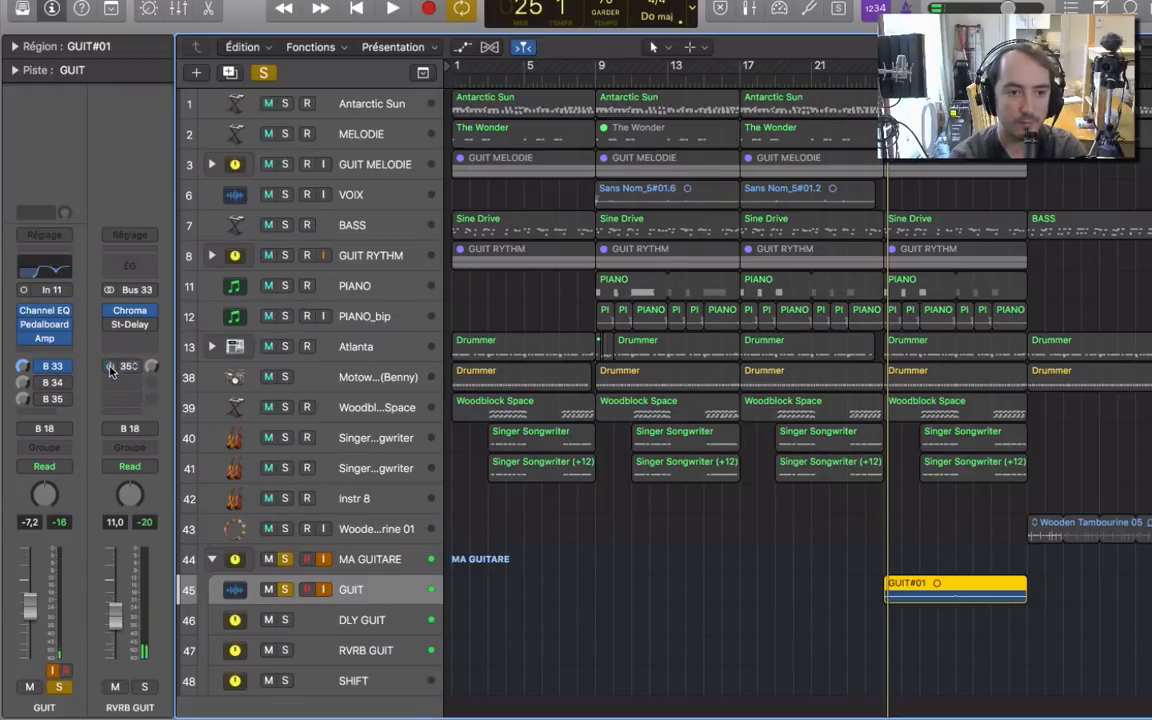
key(space)
drag(42, 368, 19, 334)
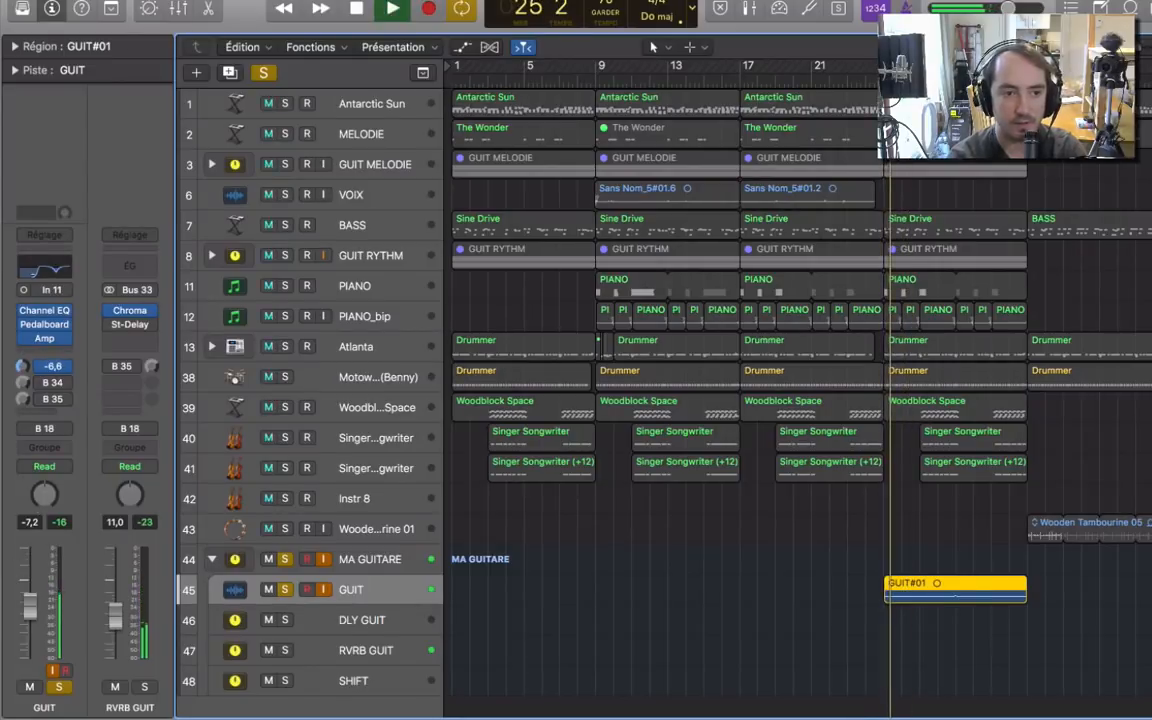
drag(31, 232, 32, 230)
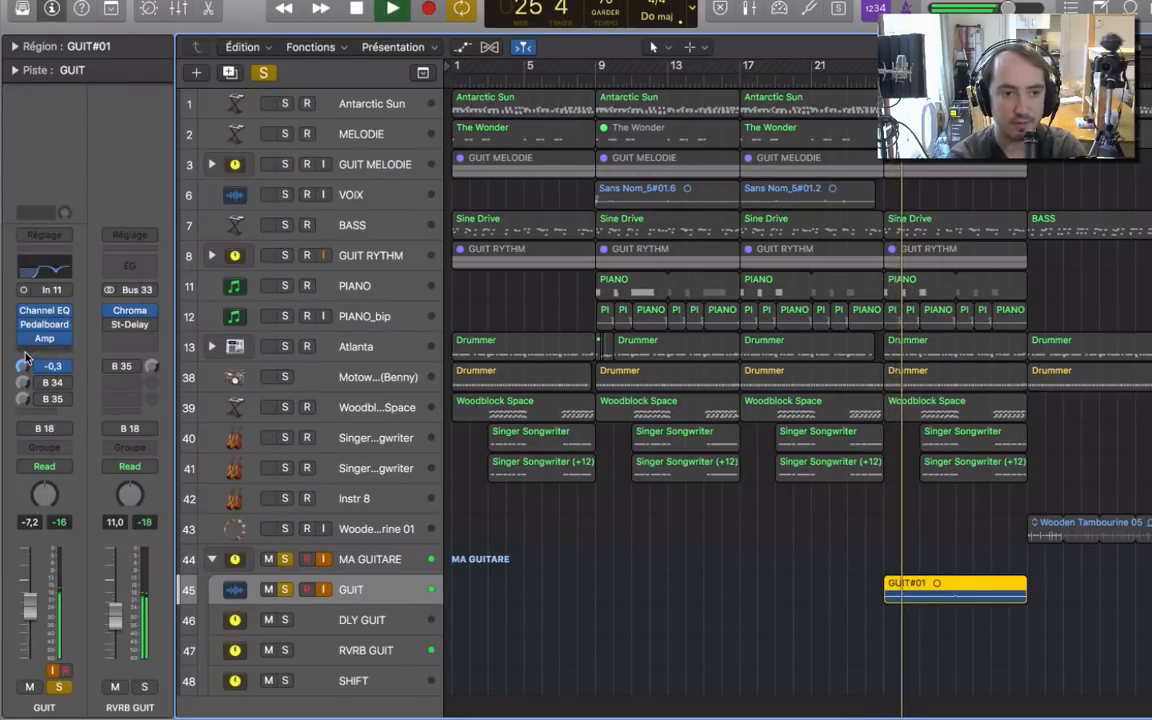
key(space)
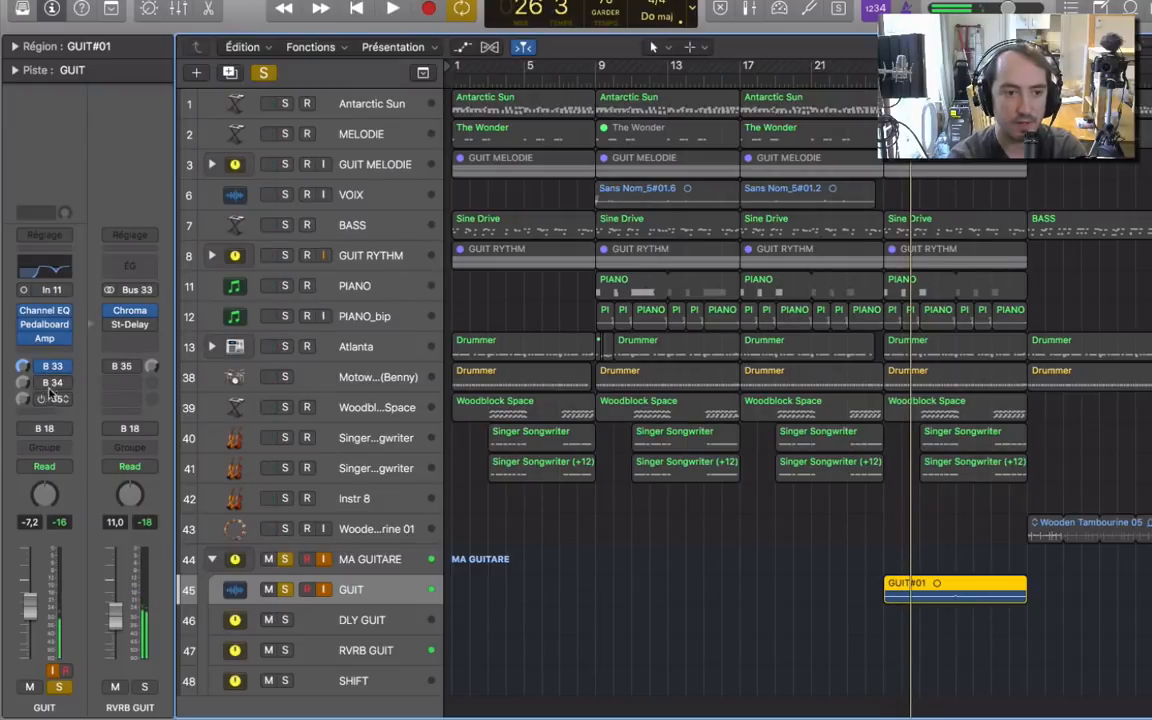
Switch on GUIT's Bus 34 send to SHIFT and adjust its level during playback
click(42, 383)
key(space)
mouse_move(23, 386)
mouse_down()
mouse_move(32, 454)
mouse_move(25, 384)
mouse_move(24, 396)
mouse_up()
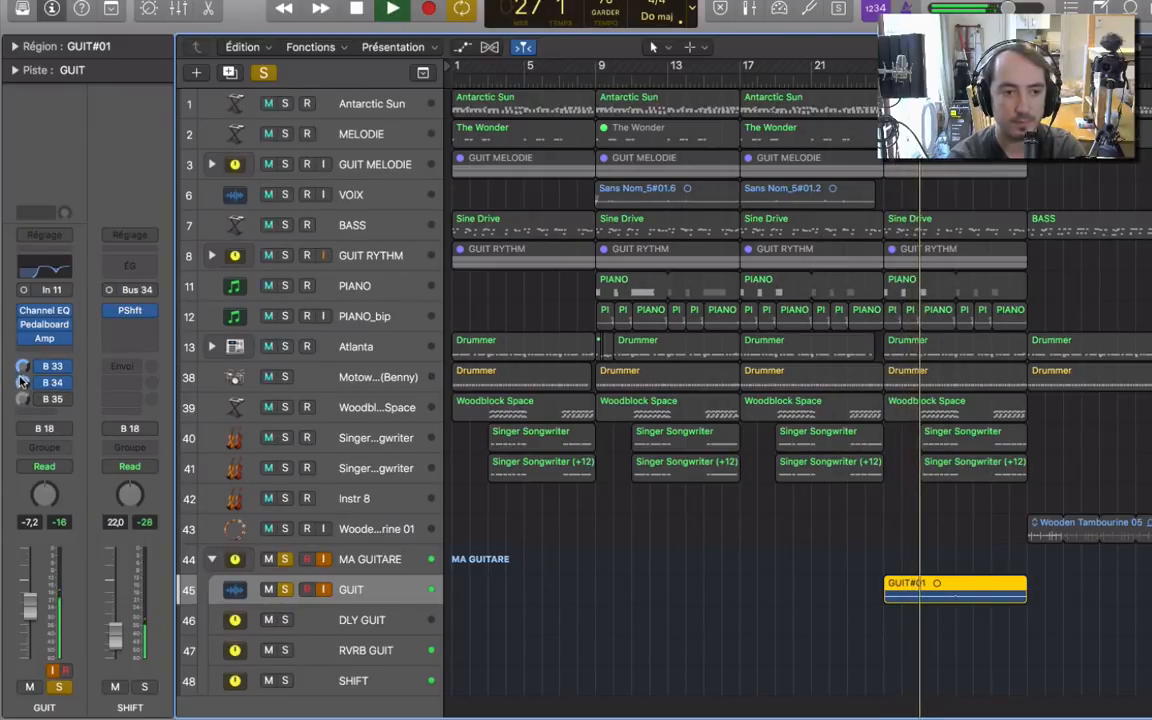
key(space)
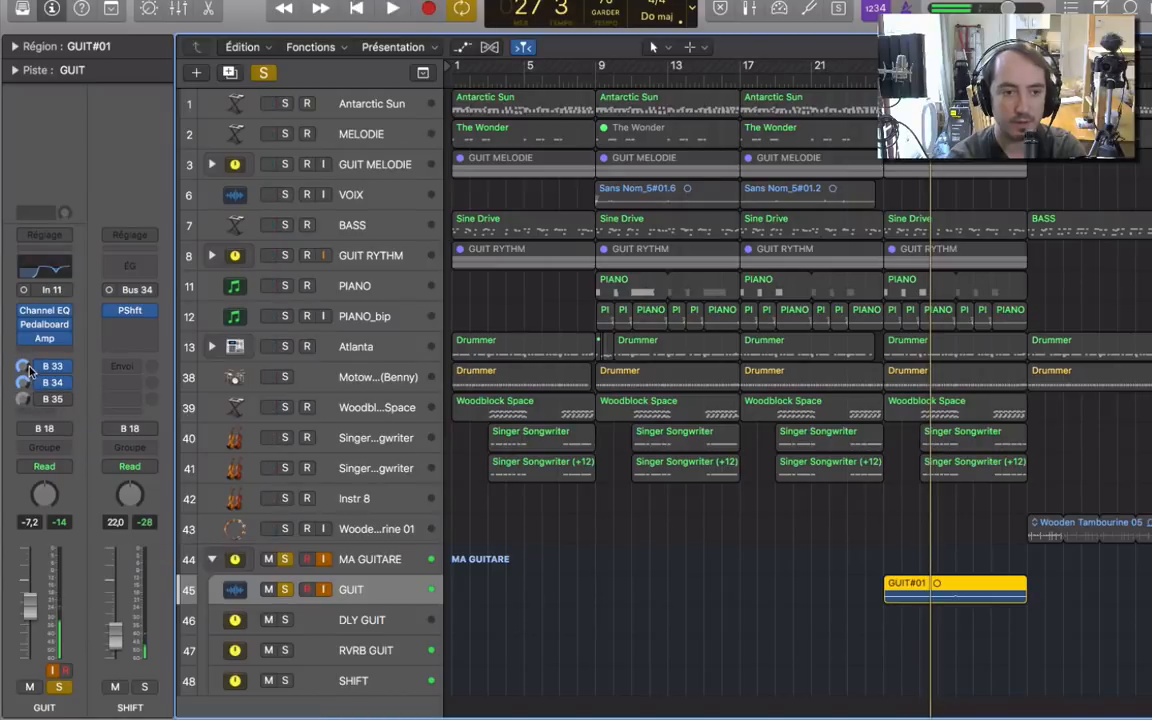
Switch RVRB GUIT's Bus 35 send to the delay back on and adjust its level during playback
click(59, 367)
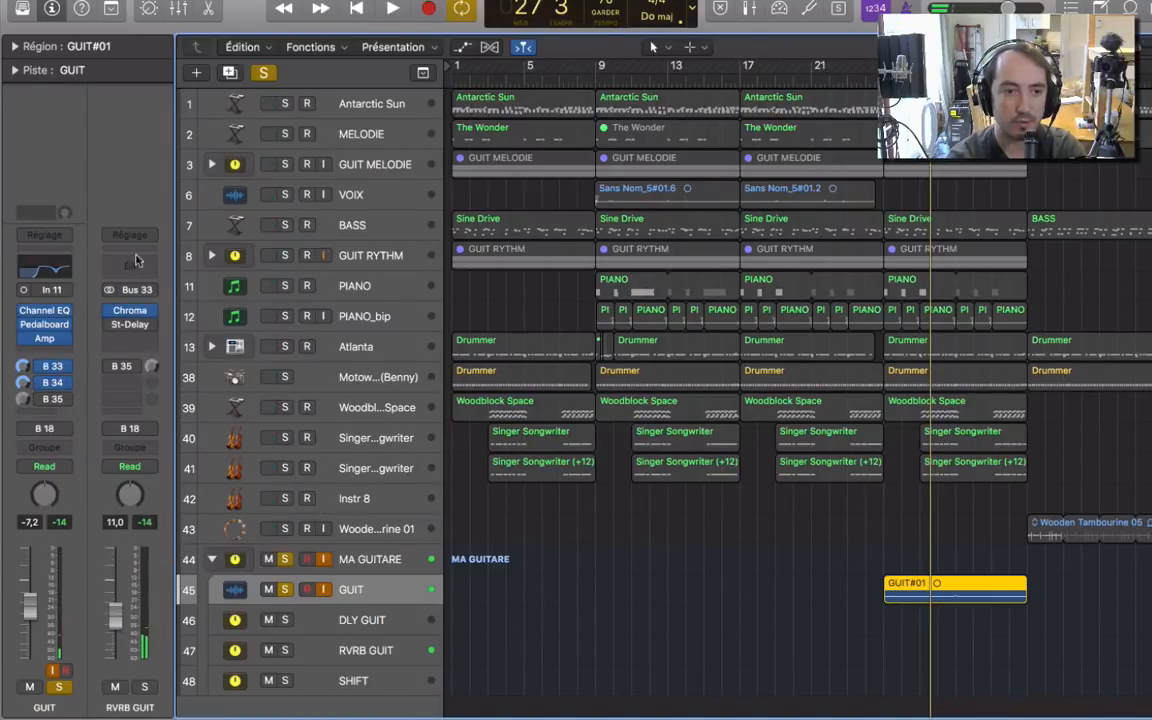
click(109, 368)
key(space)
drag(151, 369, 151, 350)
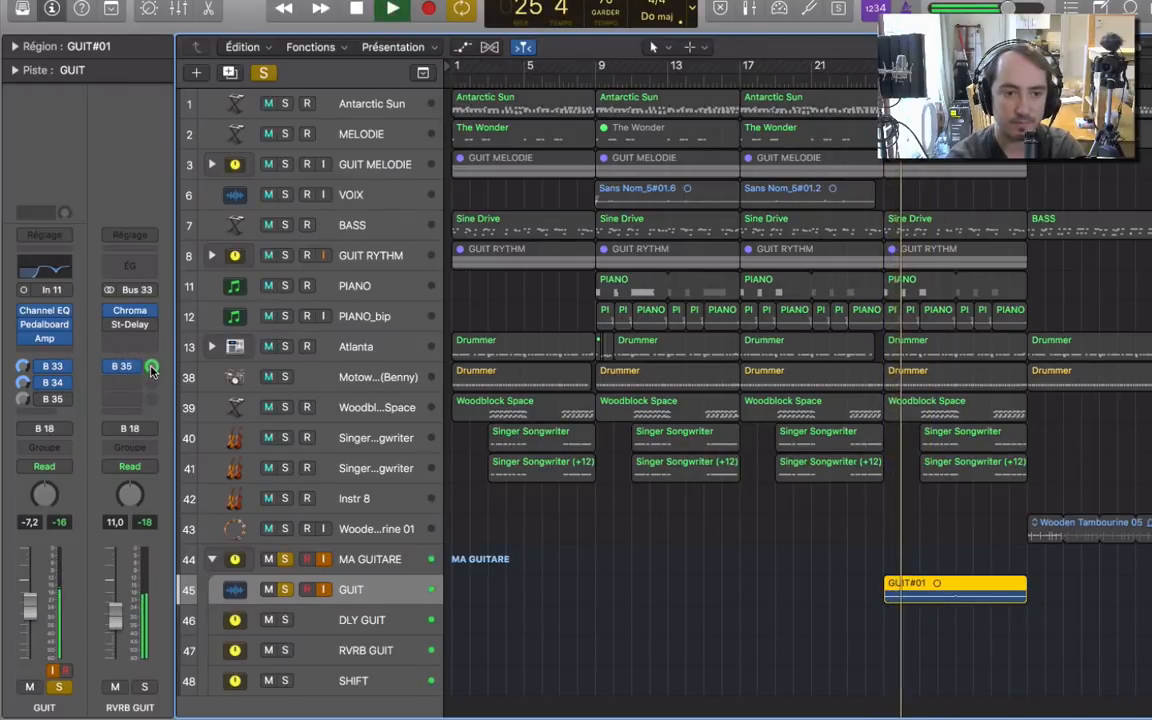
Check the SHIFT, RVRB GUIT and DLY GUIT channels and unsolo the MA GUITARE stack to hear the full mix
click(352, 688)
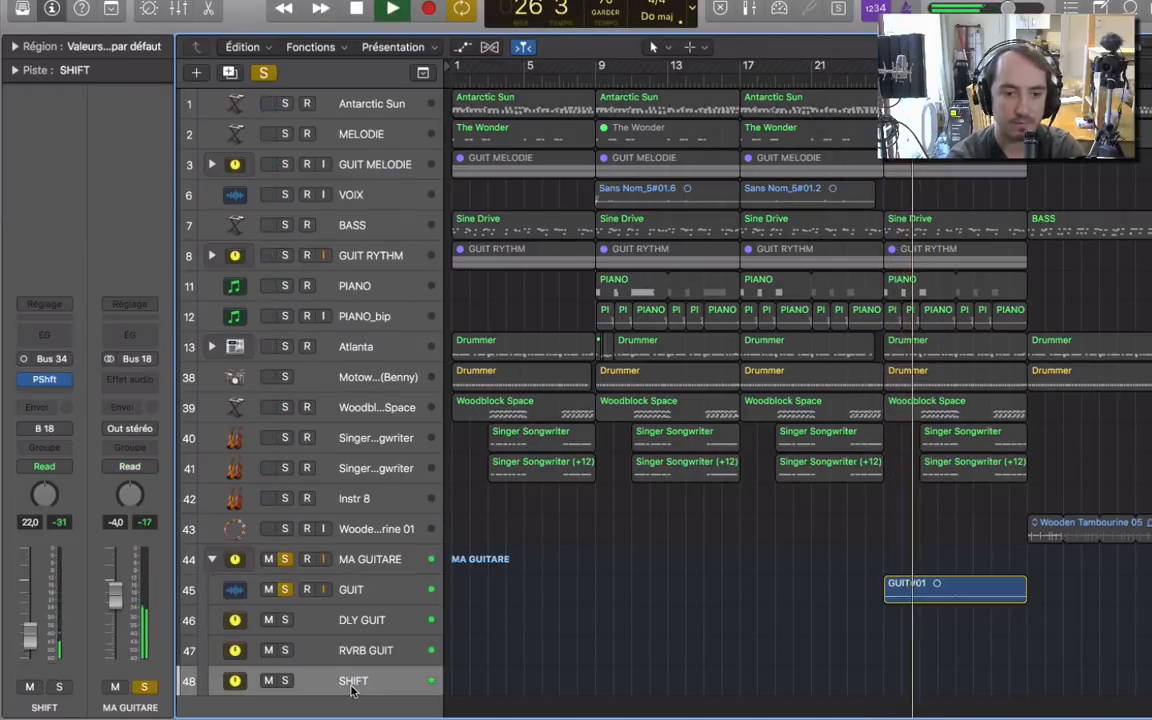
click(355, 651)
click(345, 621)
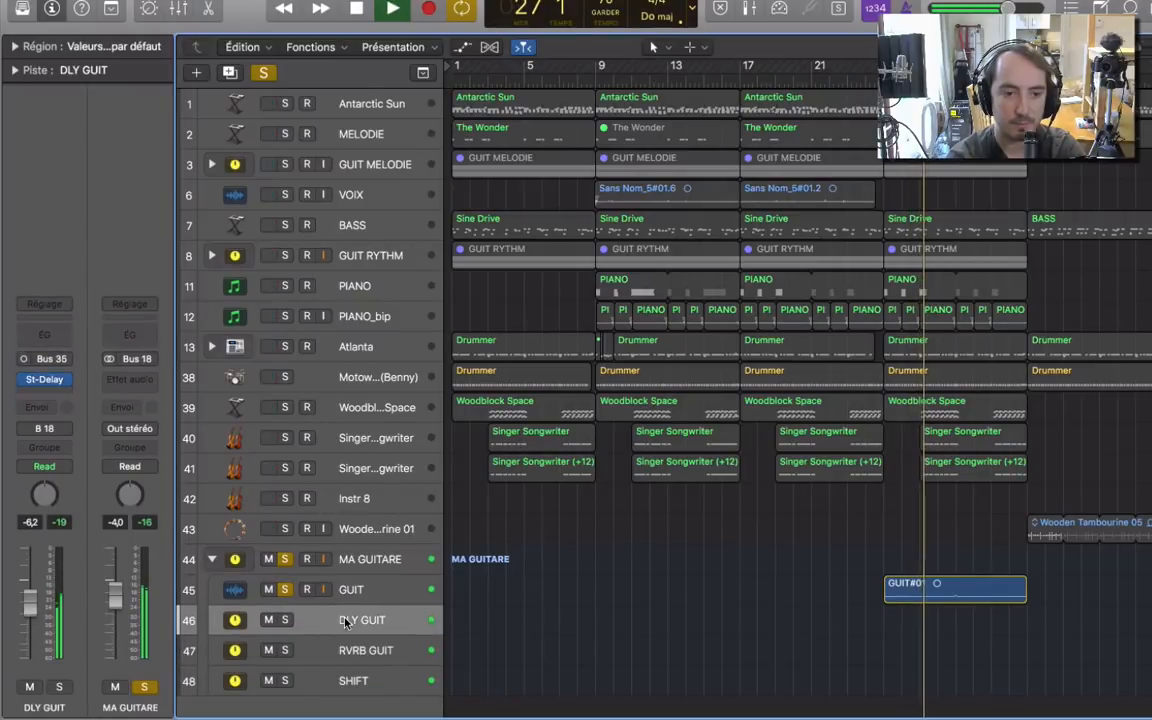
click(143, 688)
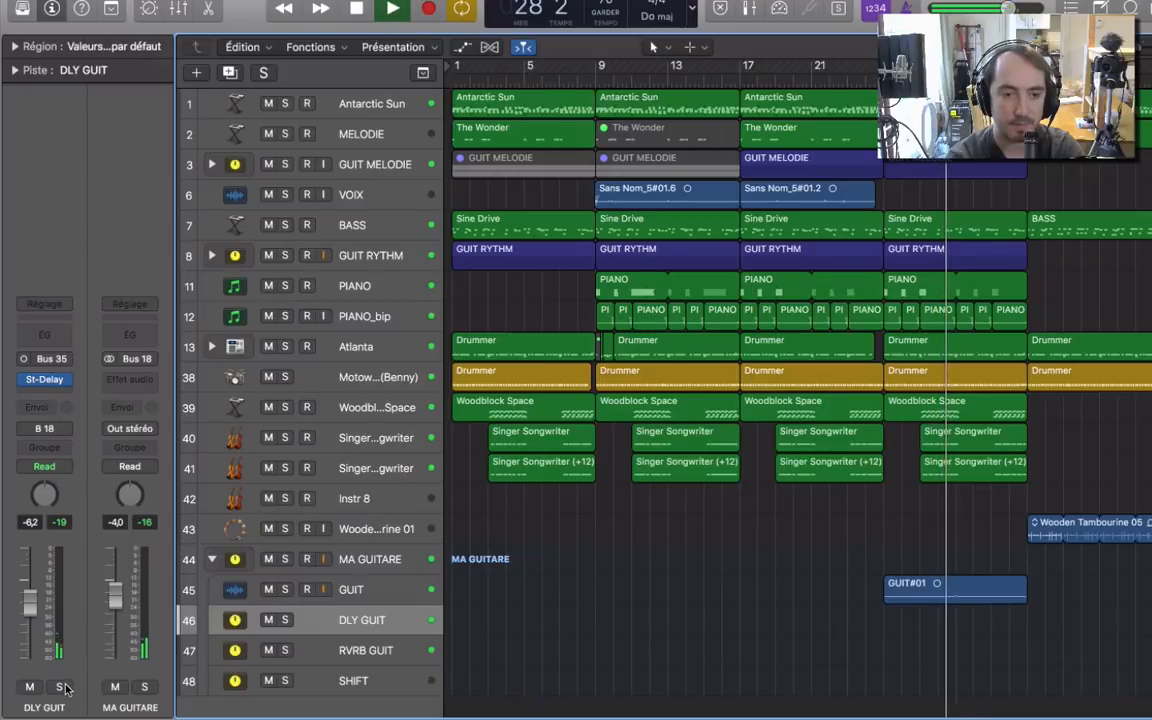
Lower the GUIT track's fader to -∞ so only its pre-fader sends are heard in the mix
click(340, 559)
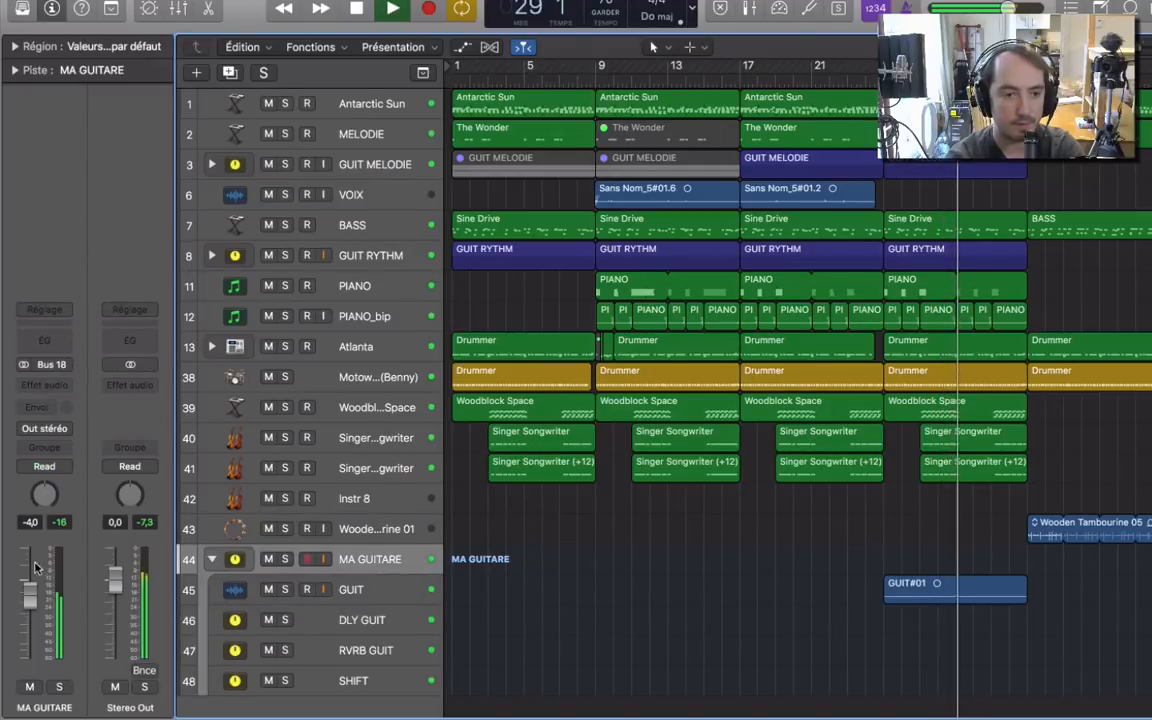
key(Down)
mouse_move(30, 714)
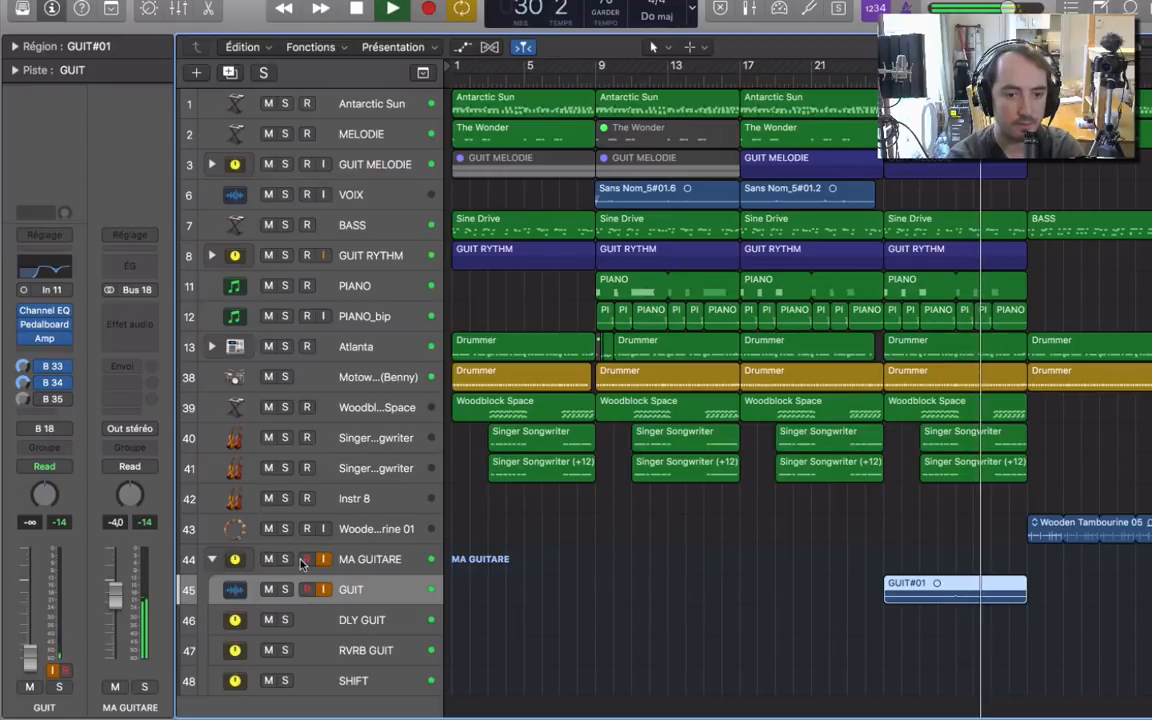
Collapse the MA GUITARE stack, stop playback and lower the stack's fader to -95.0 dB
click(343, 560)
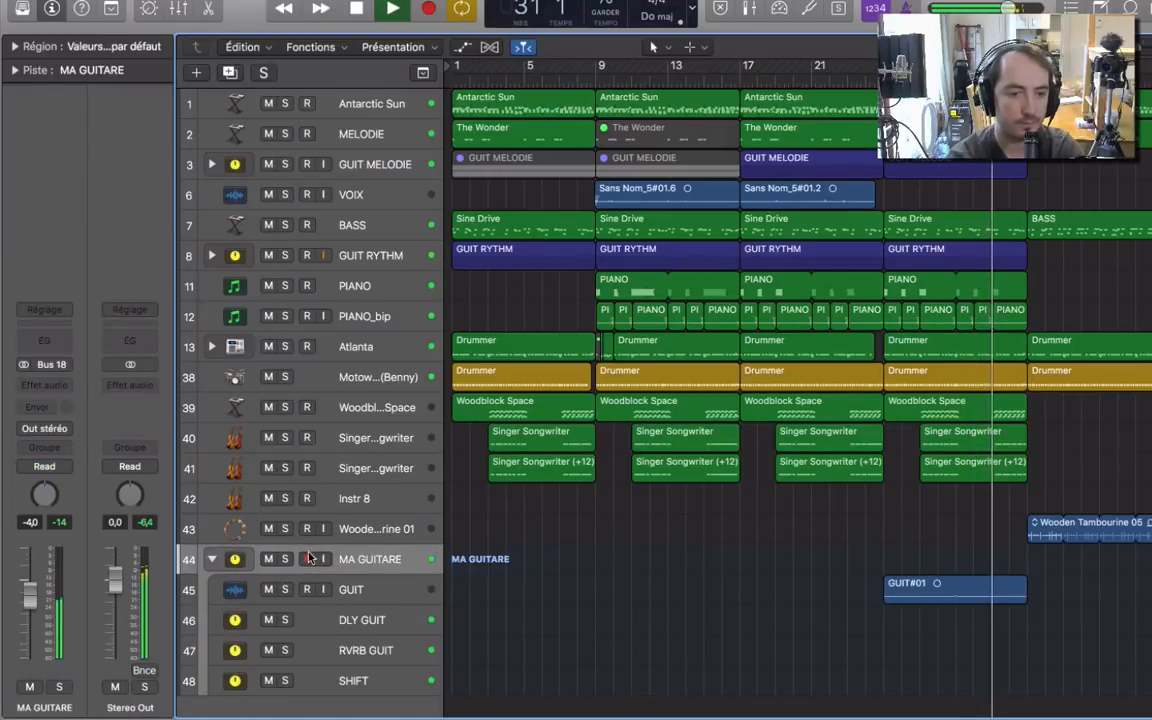
click(211, 559)
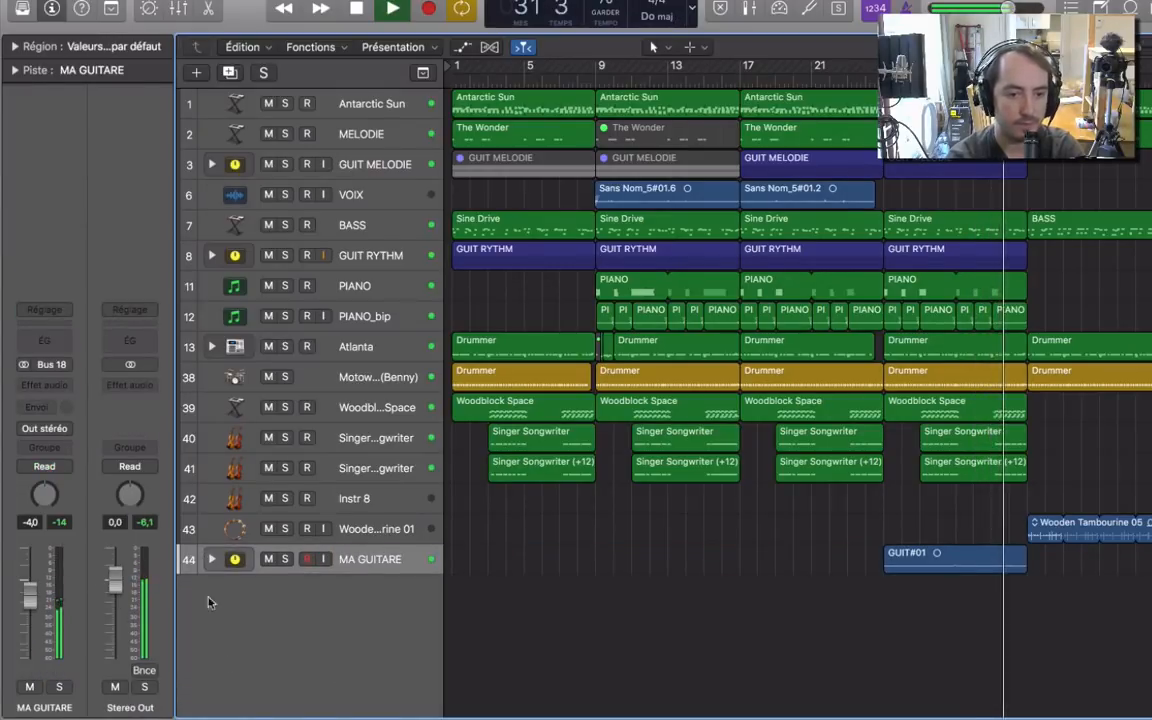
key(space)
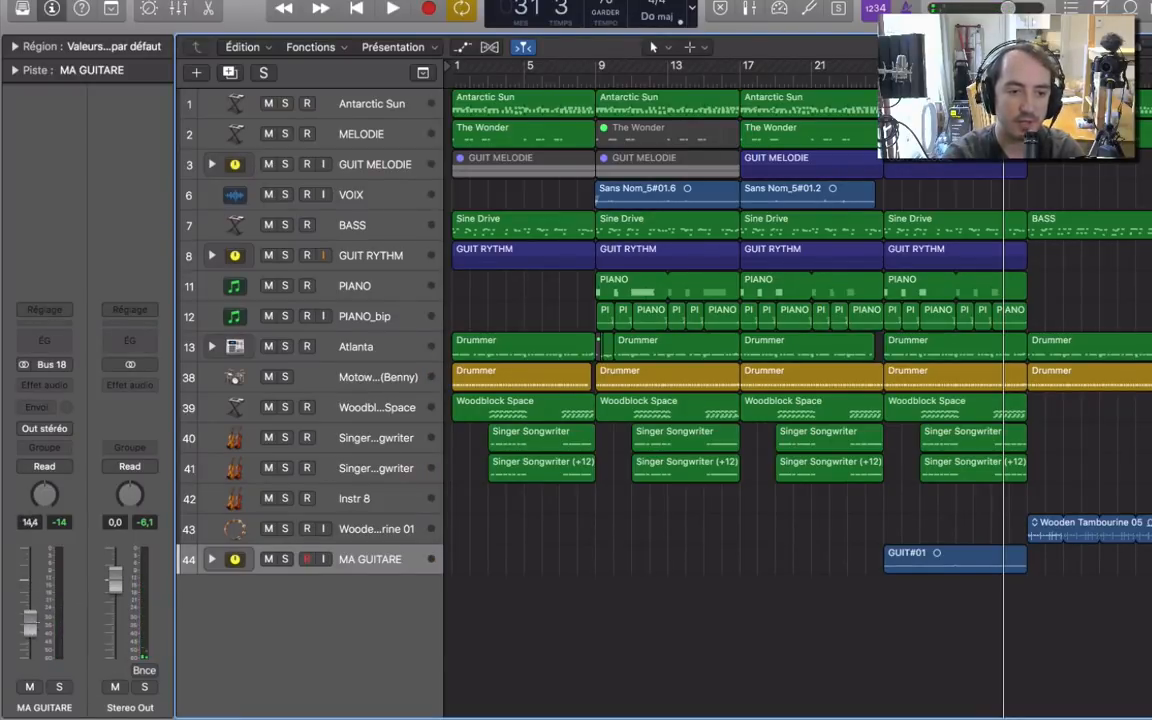
drag(50, 652, 47, 700)
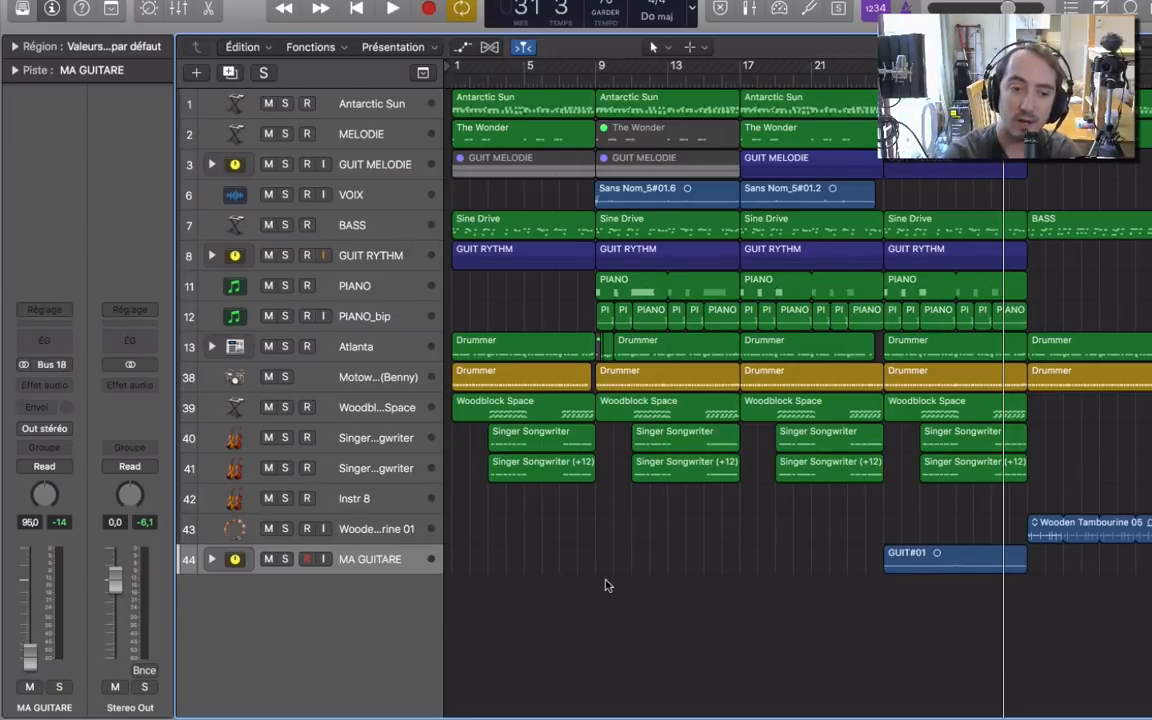
Adjust the MA GUITARE stack's fader during playback until it sits at -11.8 dB, then stop playback
key(space)
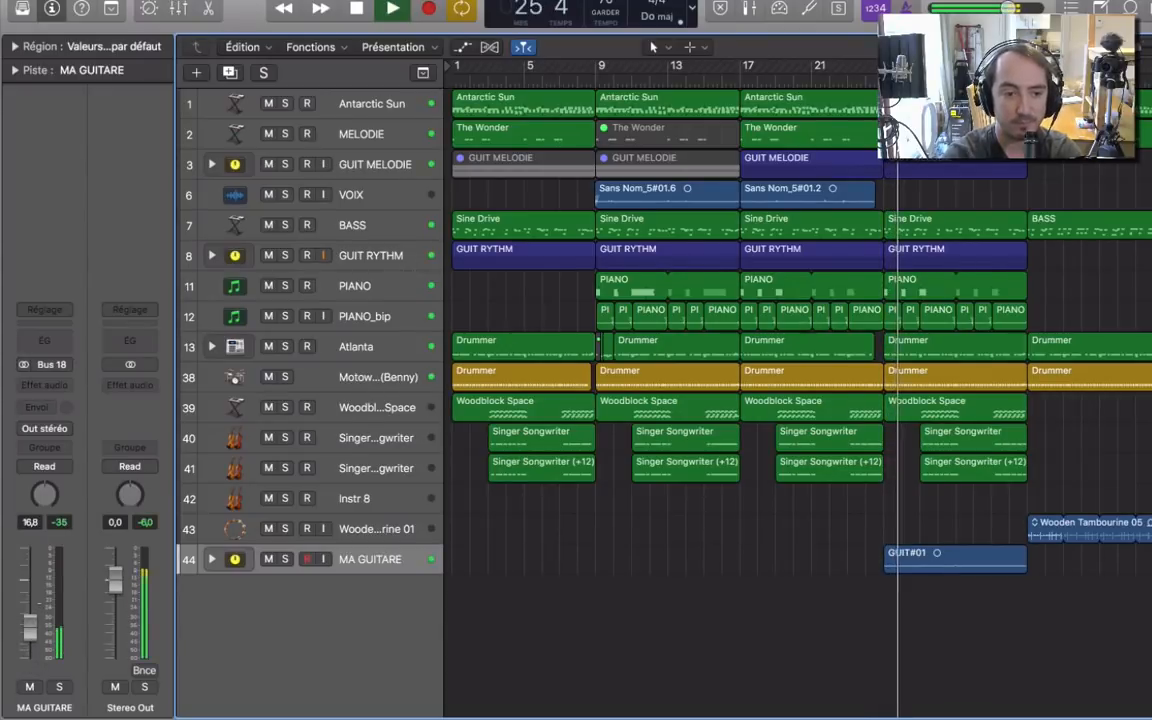
drag(33, 626, 33, 613)
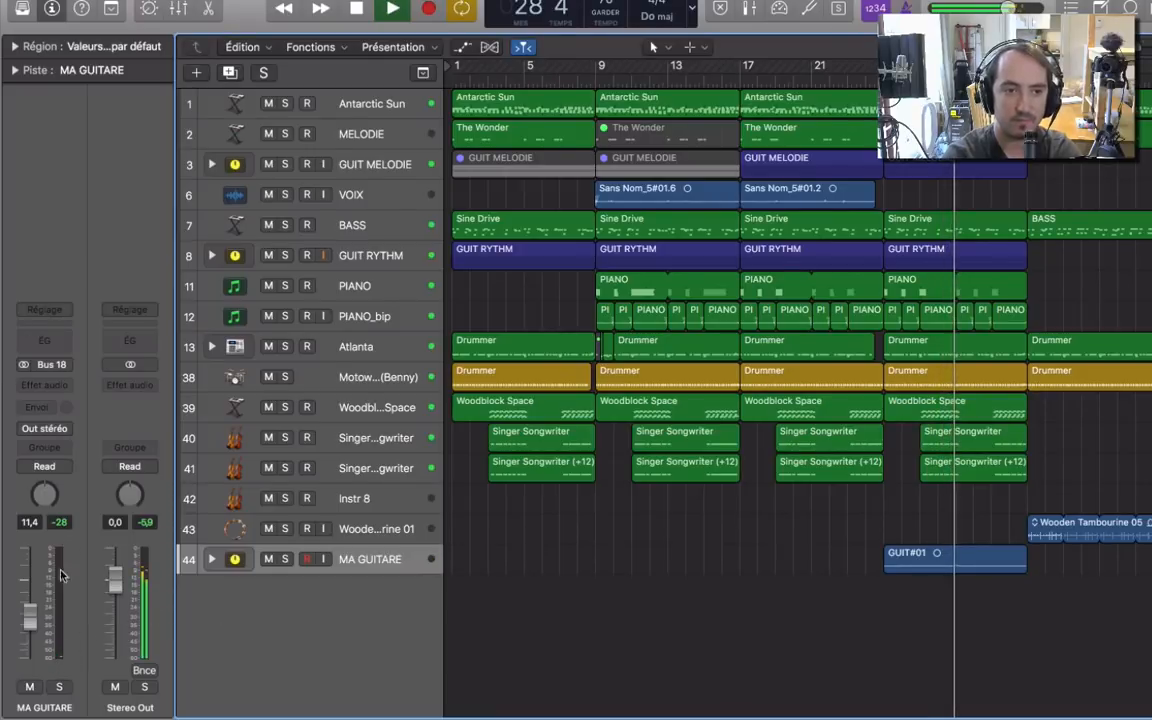
drag(24, 625, 29, 612)
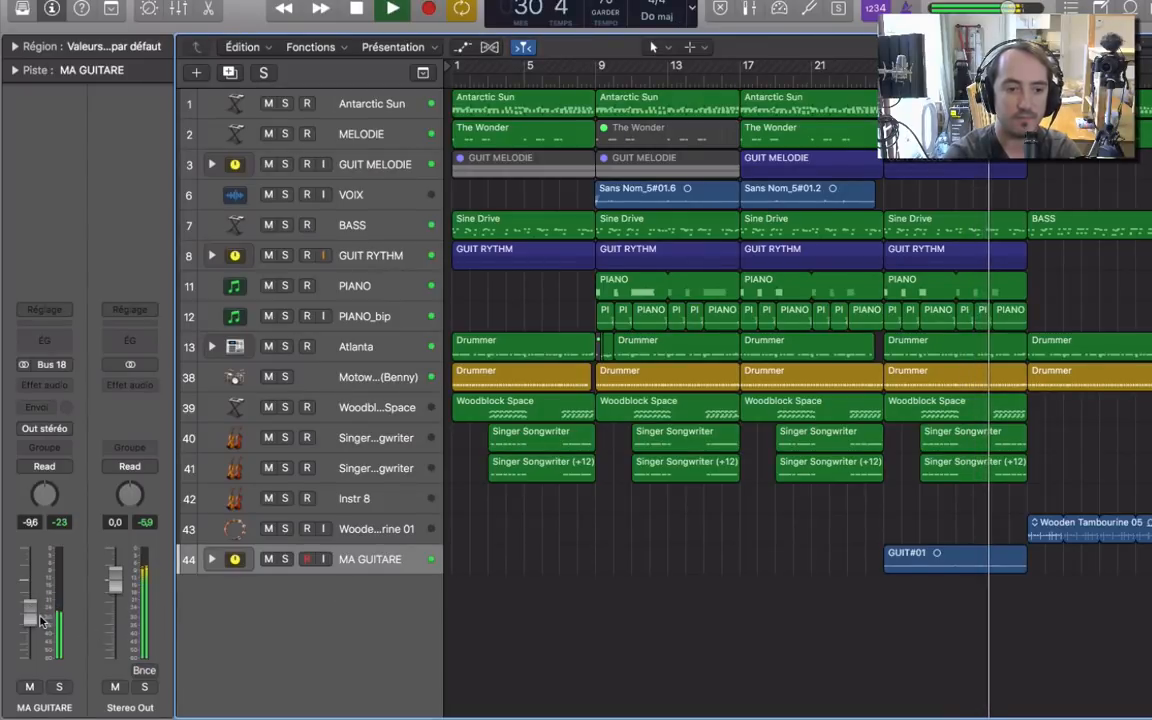
drag(29, 618, 31, 624)
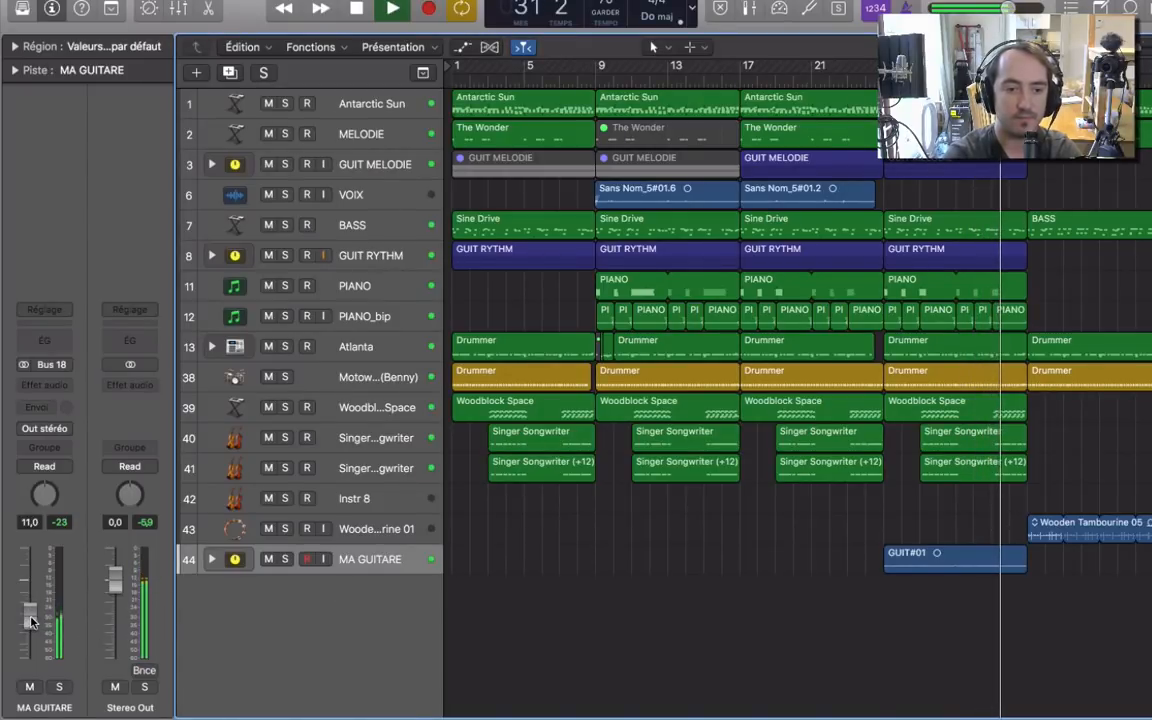
key(space)
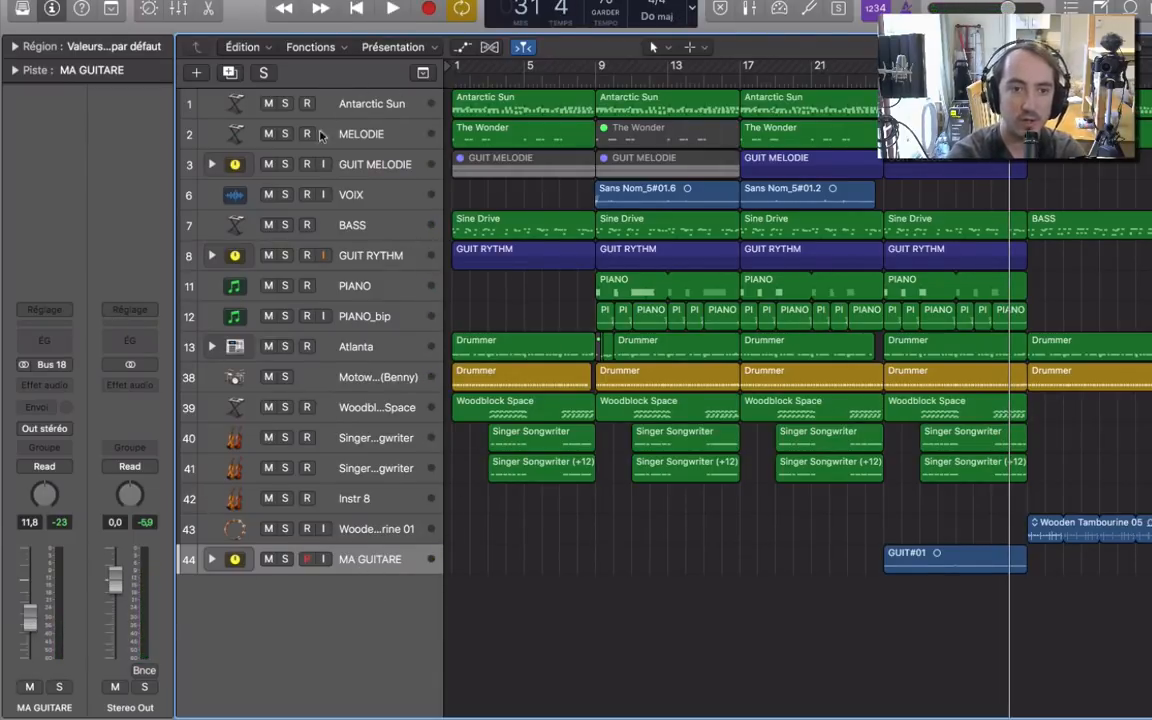
Audition the GUIT MELODIE stack in solo, then unsolo it
click(285, 165)
key(space)
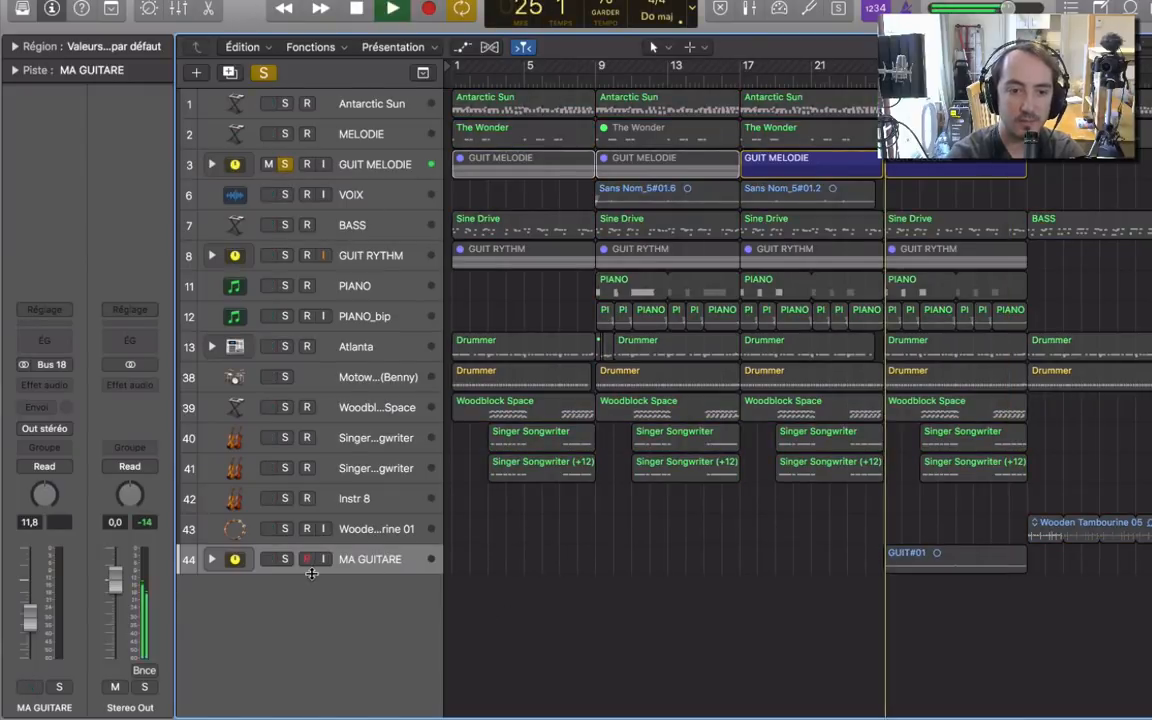
click(285, 164)
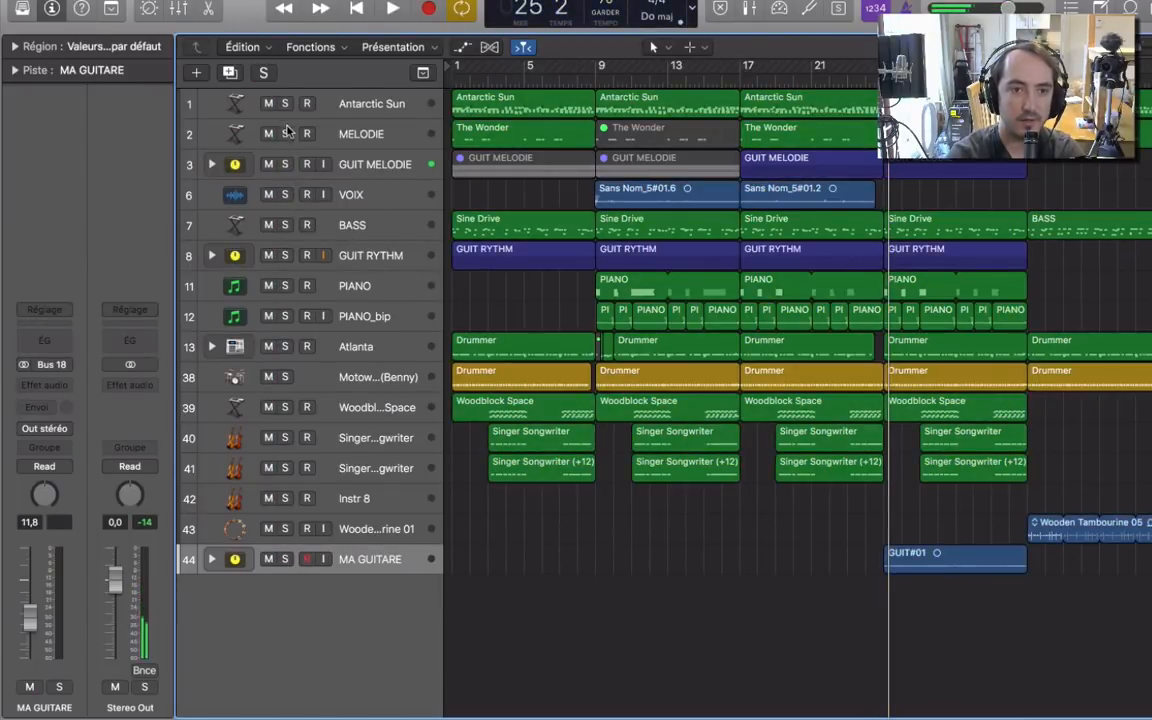
Solo the MELODIE track together with the MA GUITARE stack and show MELODIE's channel strip
click(285, 134)
click(285, 104)
click(285, 104)
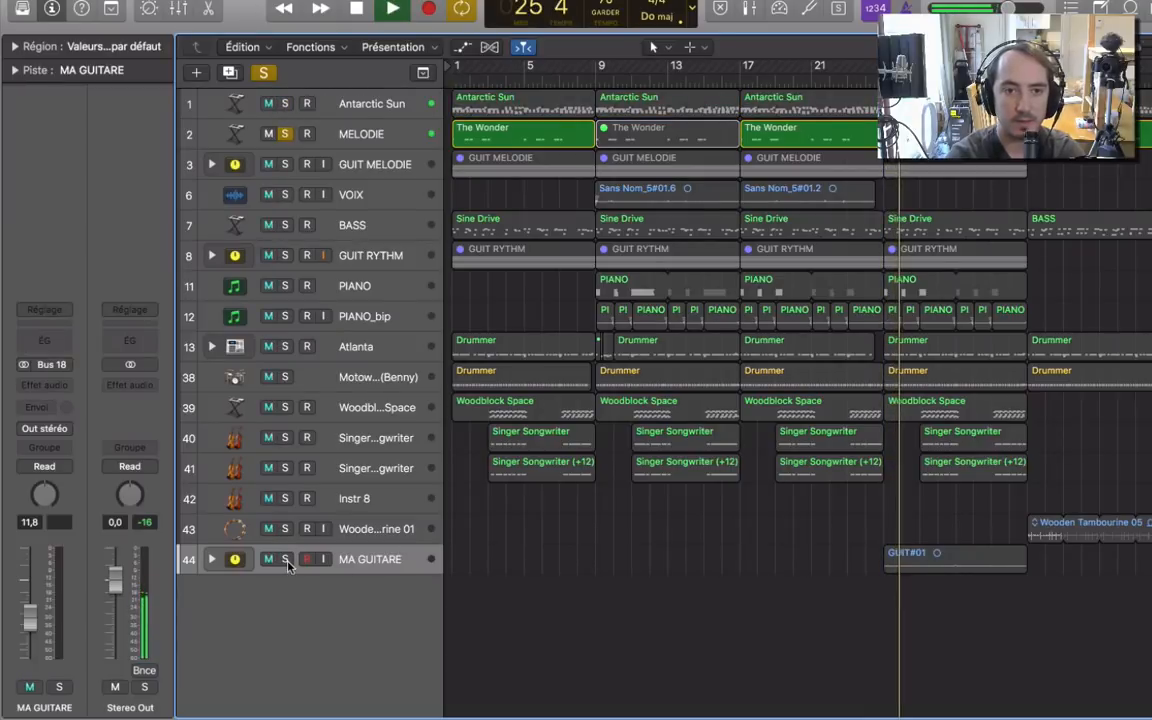
click(388, 134)
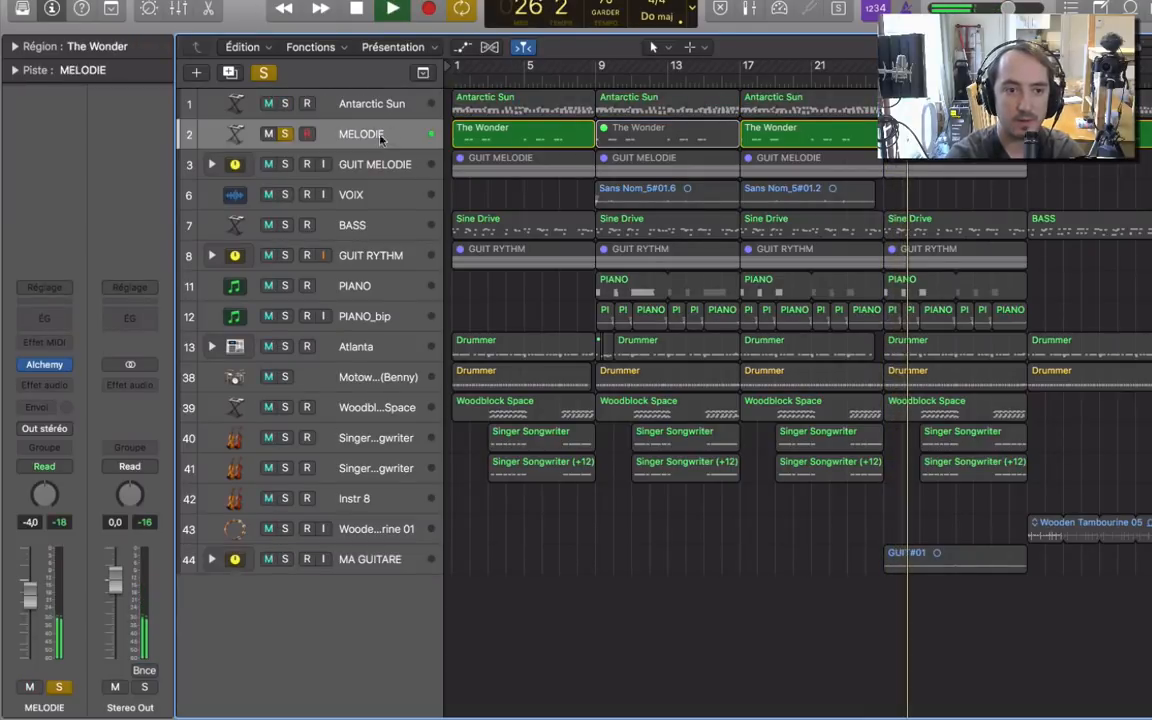
click(285, 560)
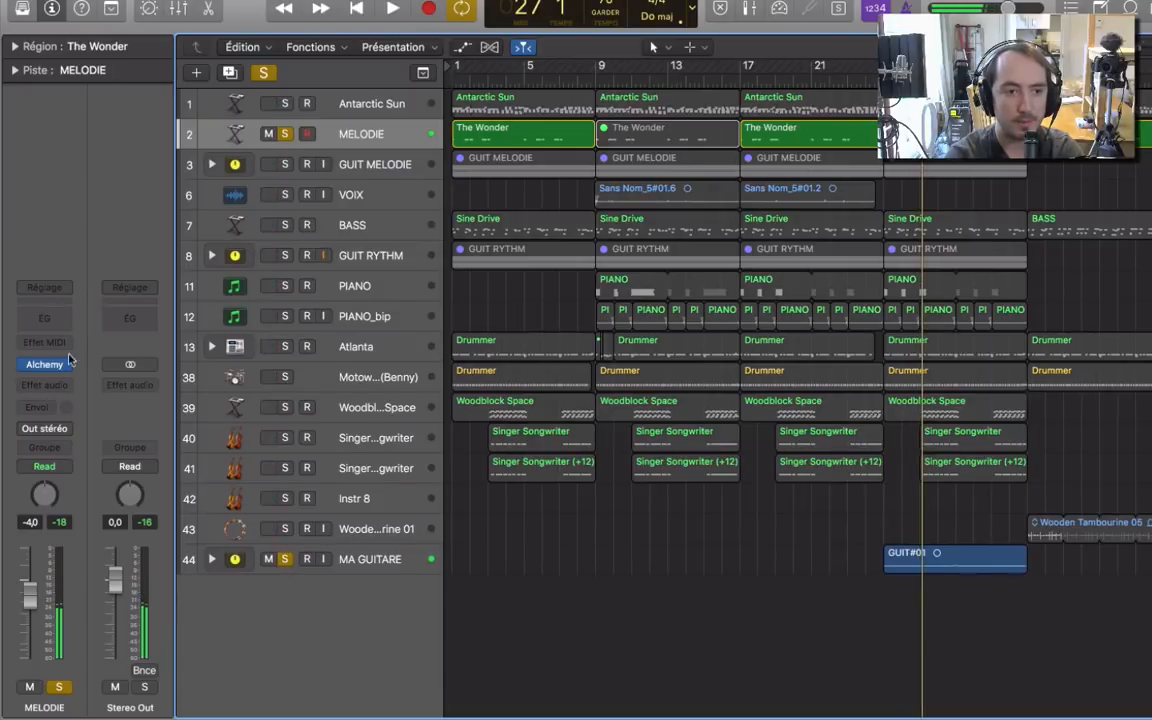
Add a send on the MELODIE track to Bus 33, the RVRB GUIT aux inside the MA GUITARE stack
click(36, 407)
mouse_move(55, 479)
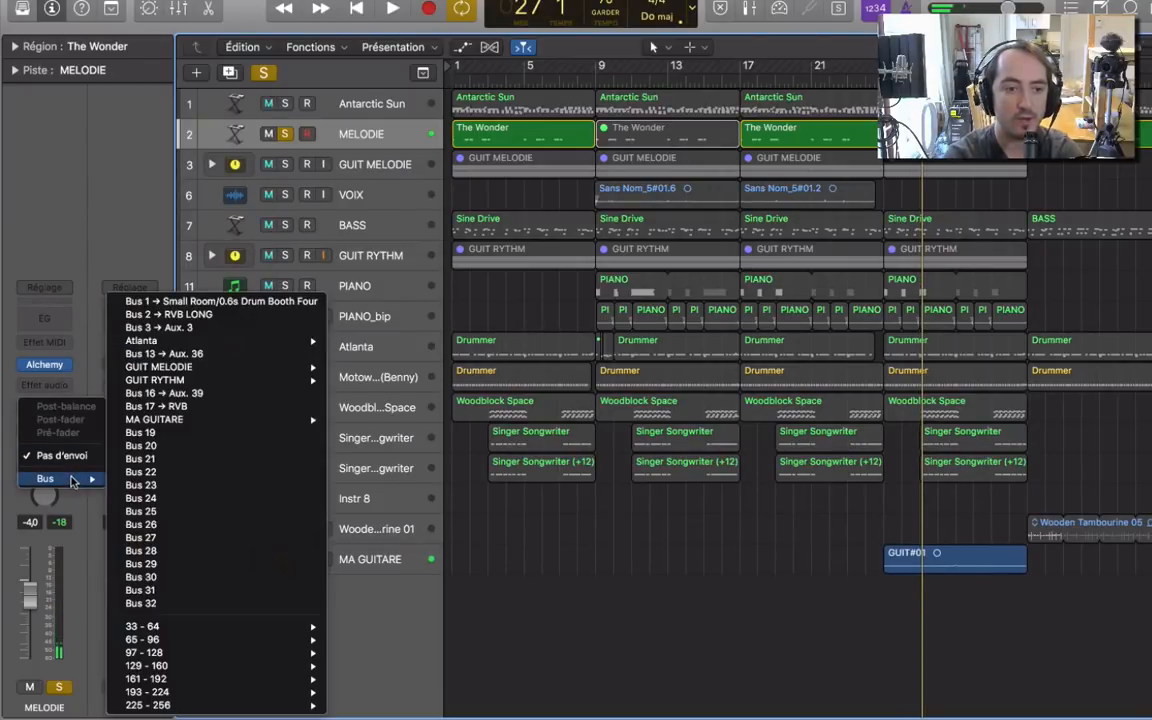
mouse_move(225, 633)
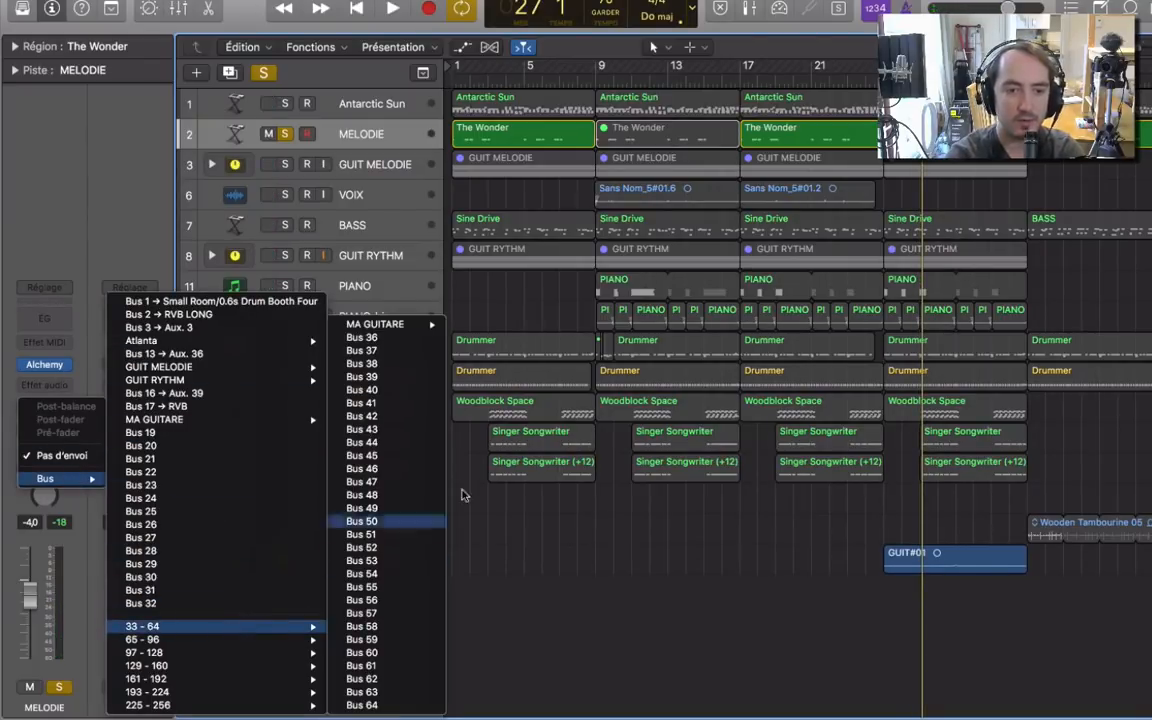
mouse_move(417, 327)
click(521, 325)
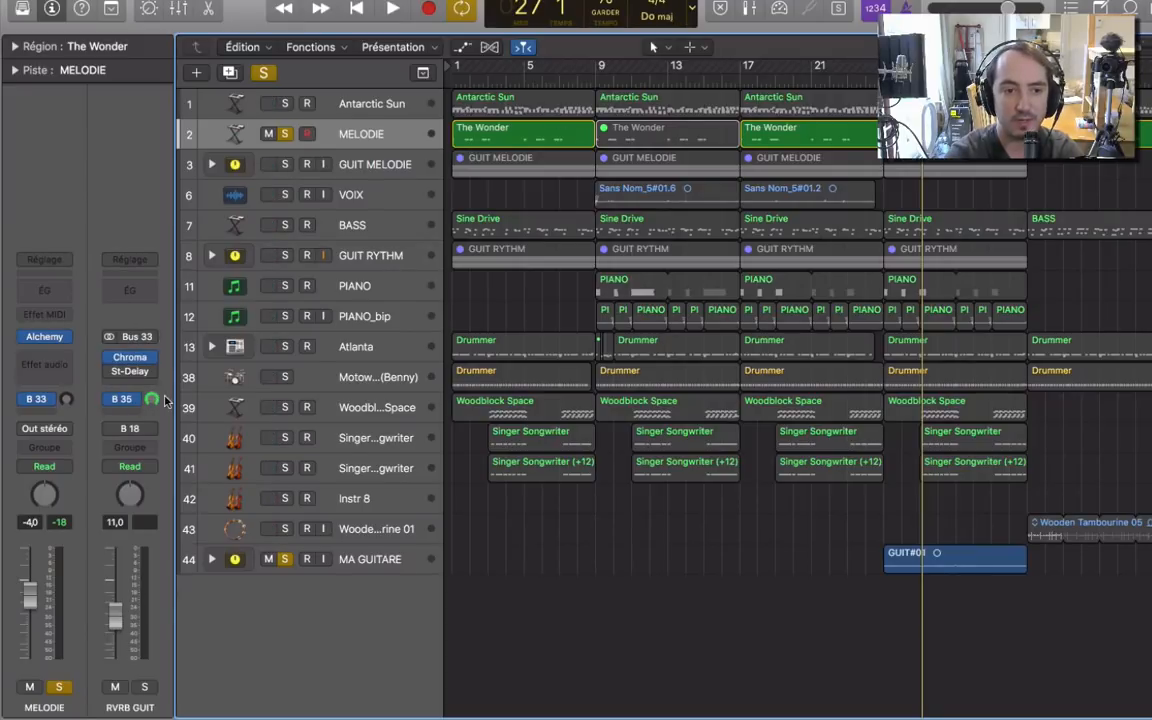
Set MELODIE's Bus 33 send to -14.0 dB and compare the soloed sound with the send off and on
alt+click(67, 401)
drag(67, 401, 72, 413)
key(space)
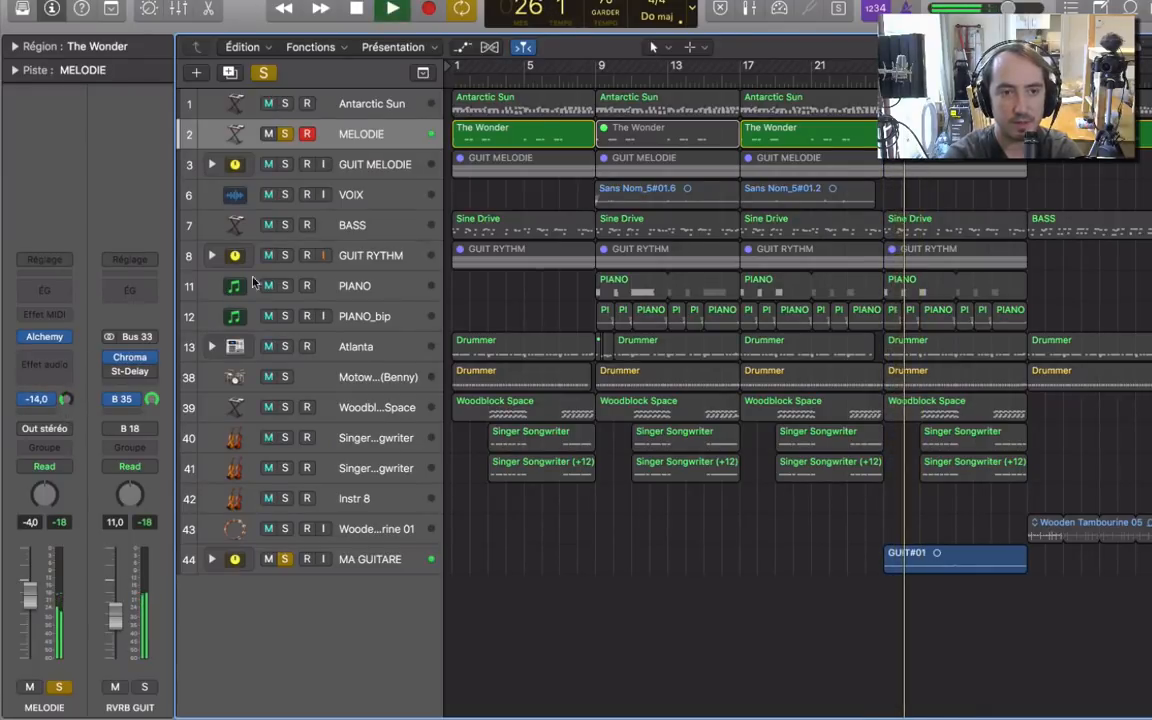
click(69, 402)
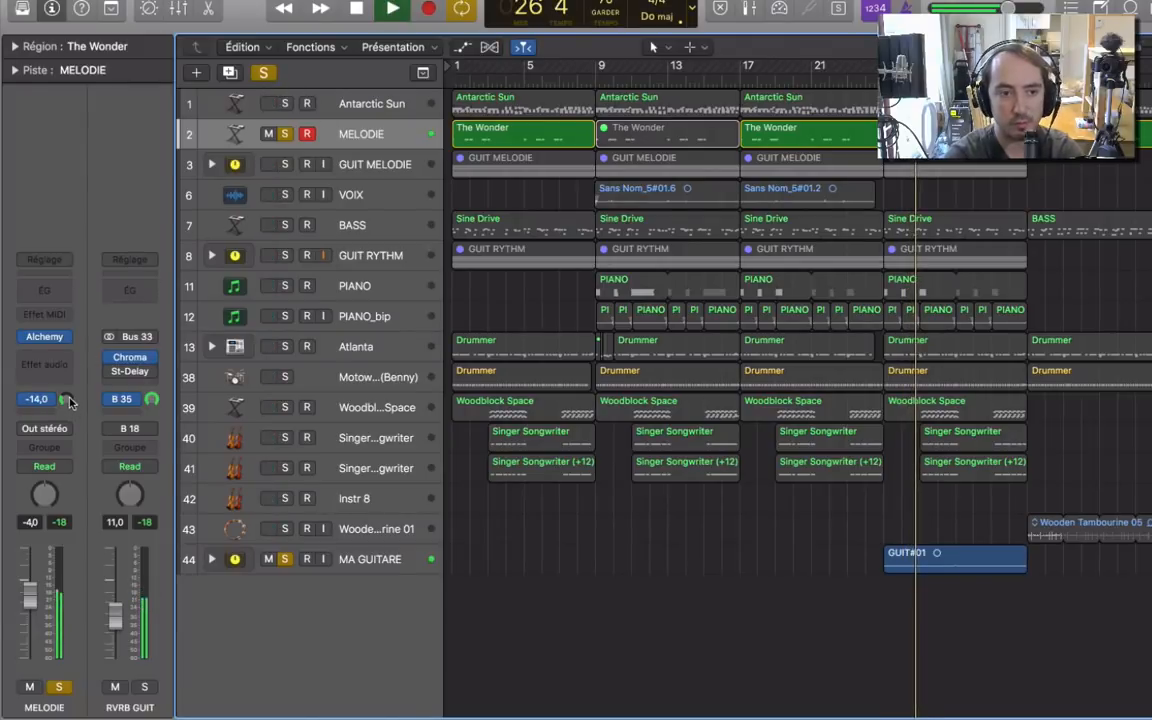
click(24, 402)
click(24, 402)
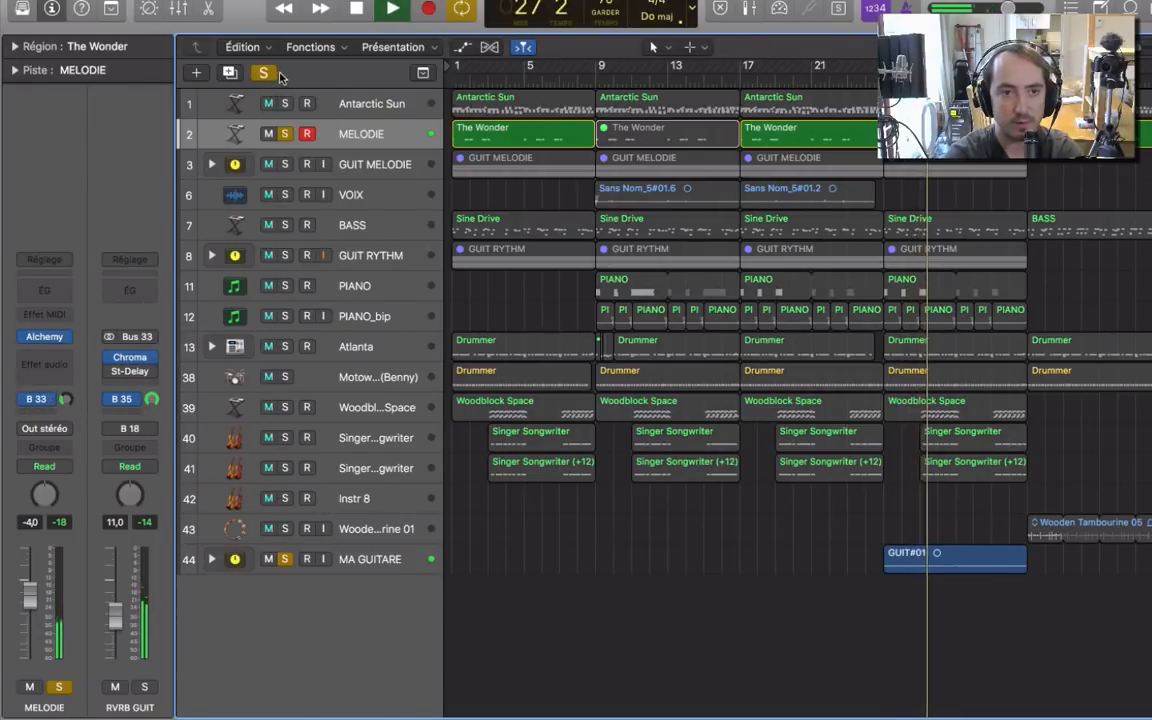
Clear all solos and turn MELODIE's Bus 33 send down to -80.0 dB while listening in the full mix
click(264, 73)
key(space)
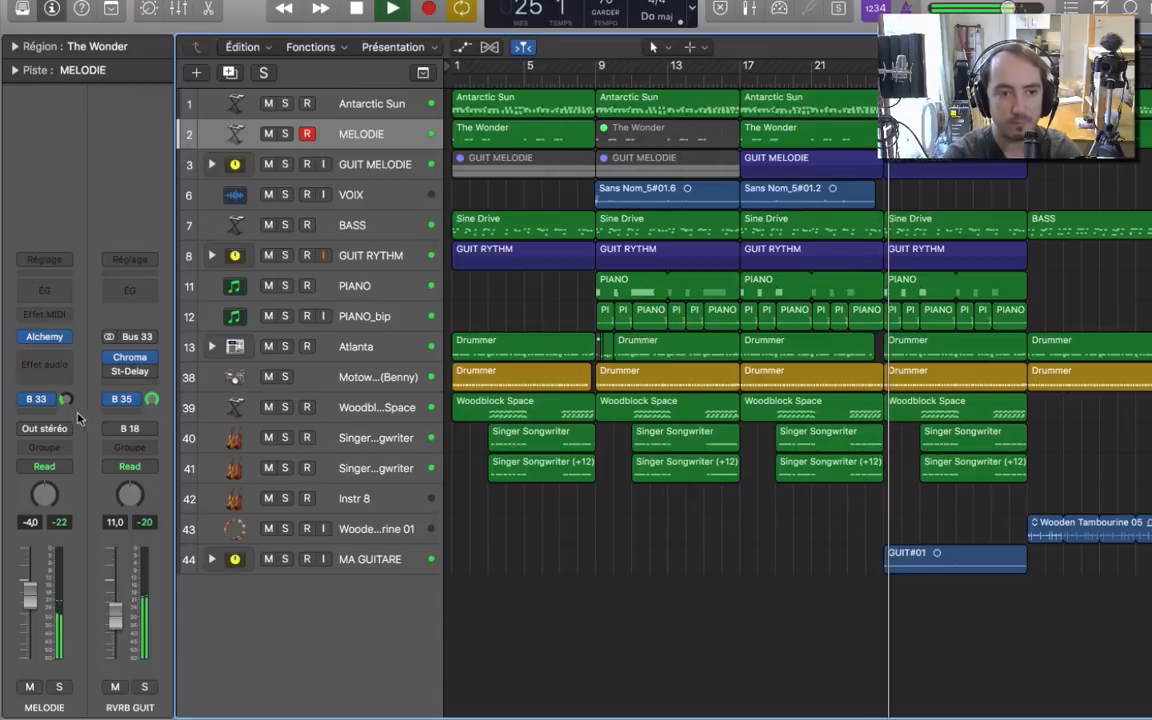
drag(65, 401, 65, 375)
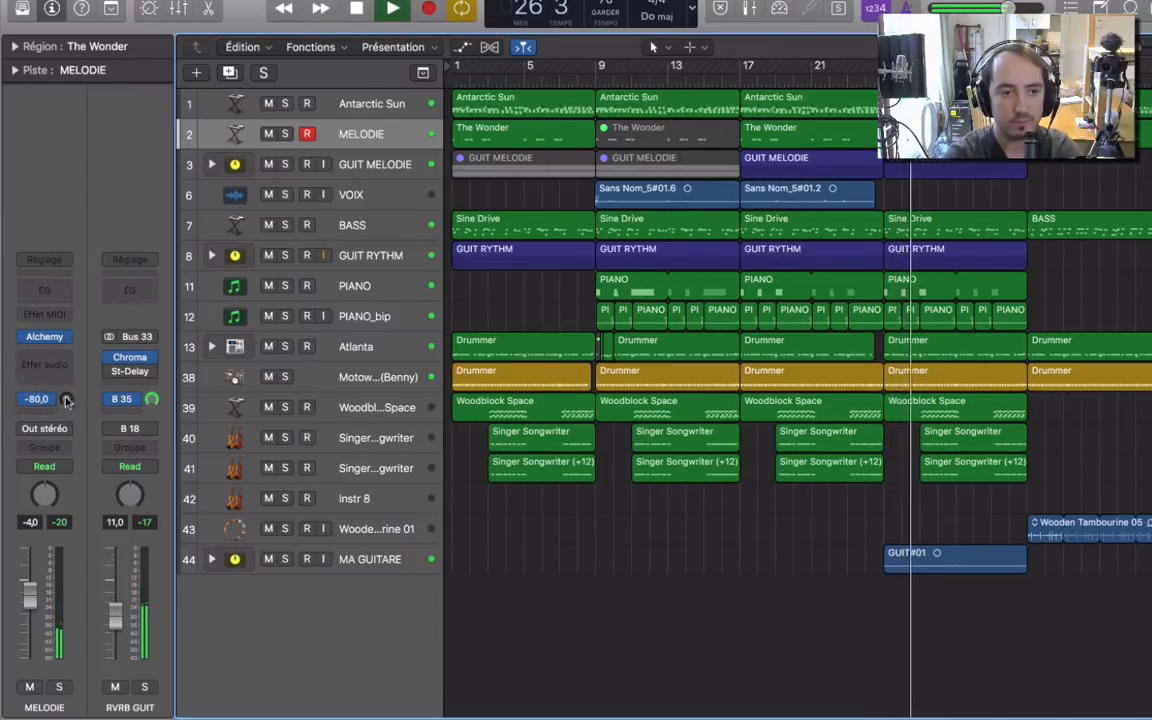
click(22, 401)
key(space)
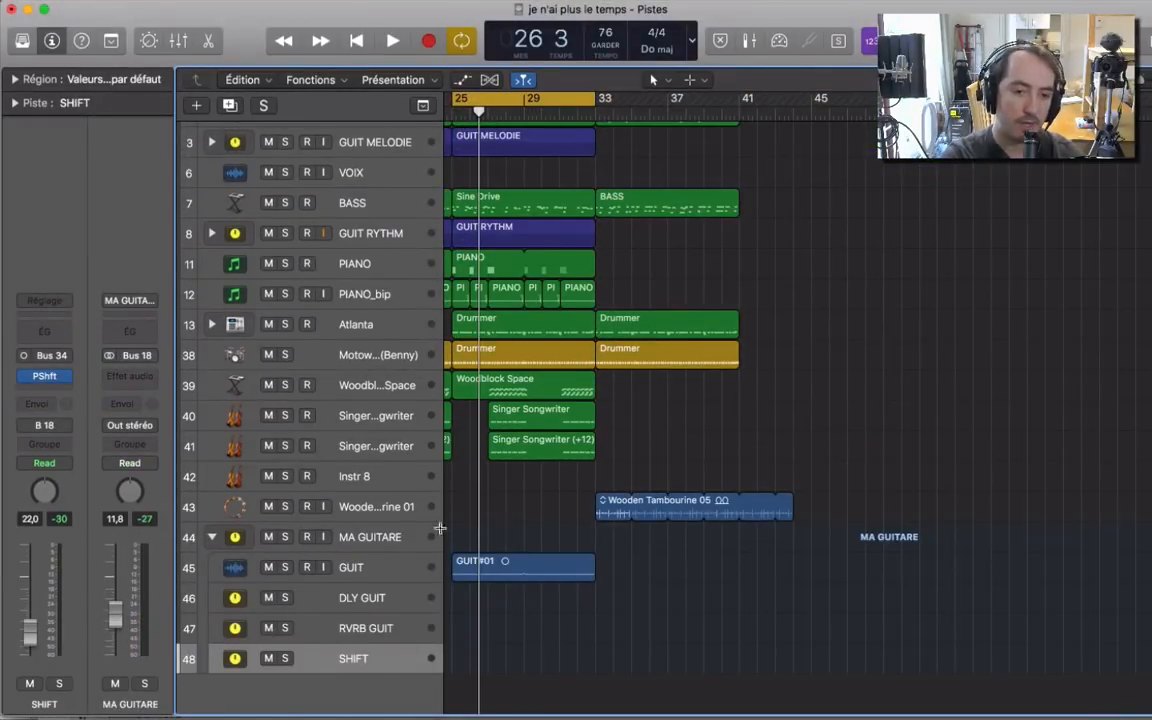
Review the channel strips of the MA GUITARE stack and its DLY GUIT, RVRB GUIT and GUIT subtracks
click(356, 565)
click(355, 545)
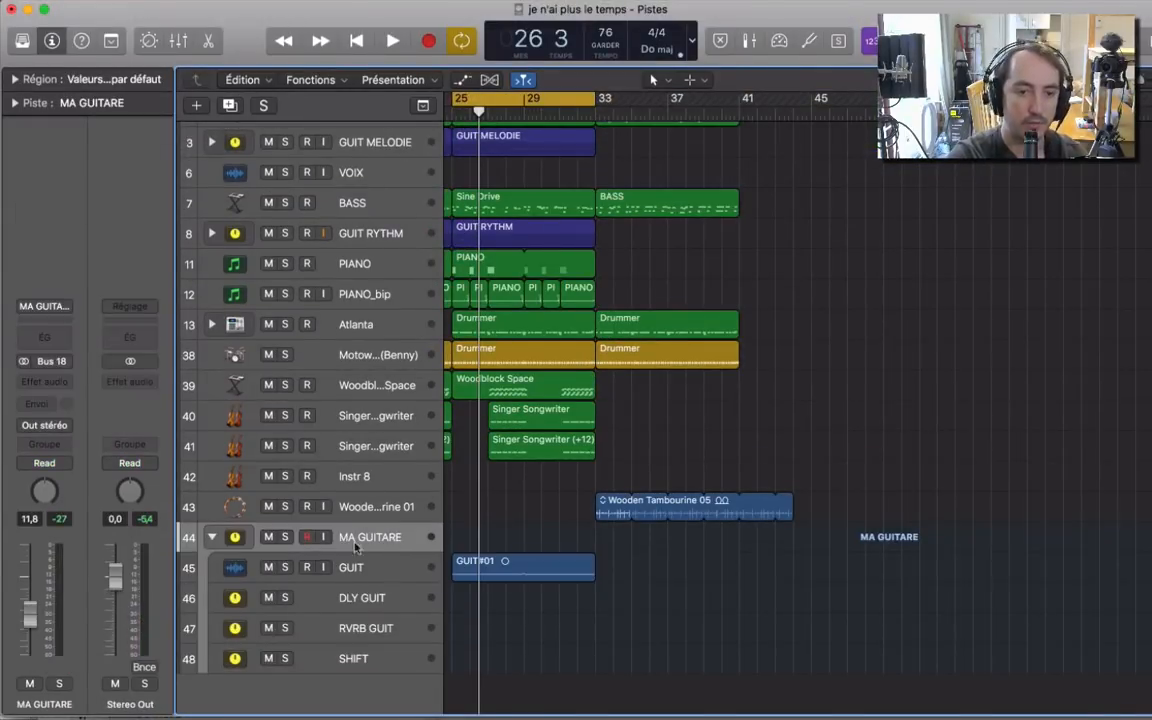
click(368, 600)
click(362, 626)
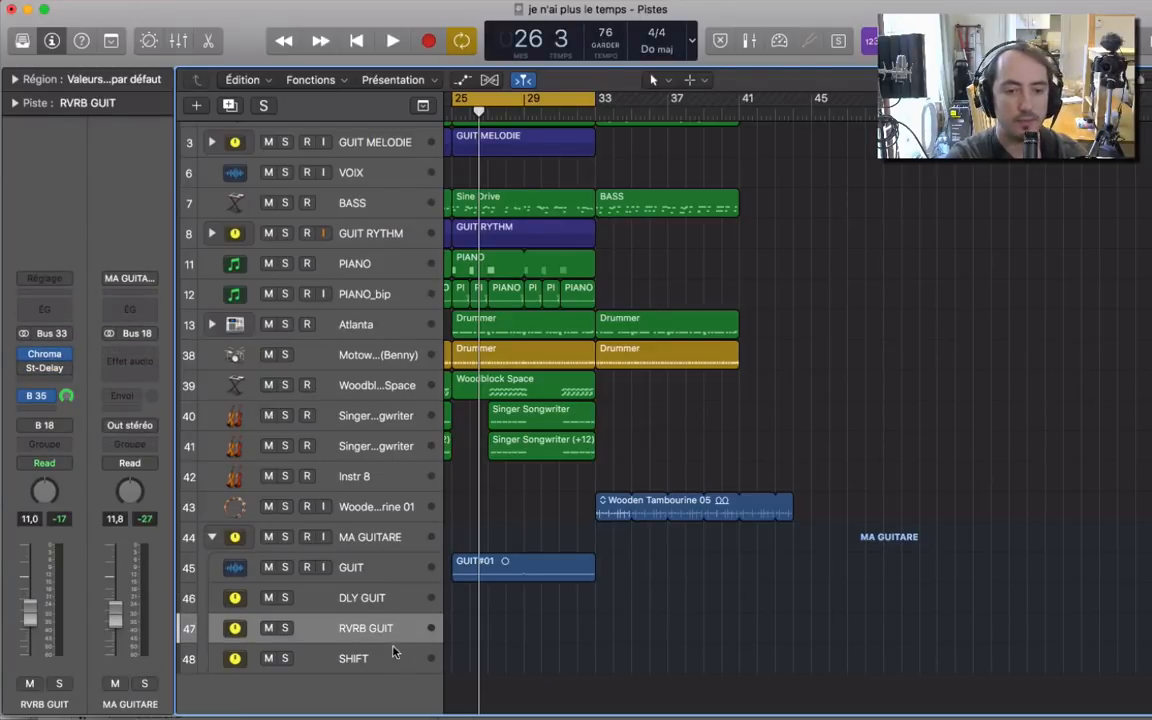
click(364, 572)
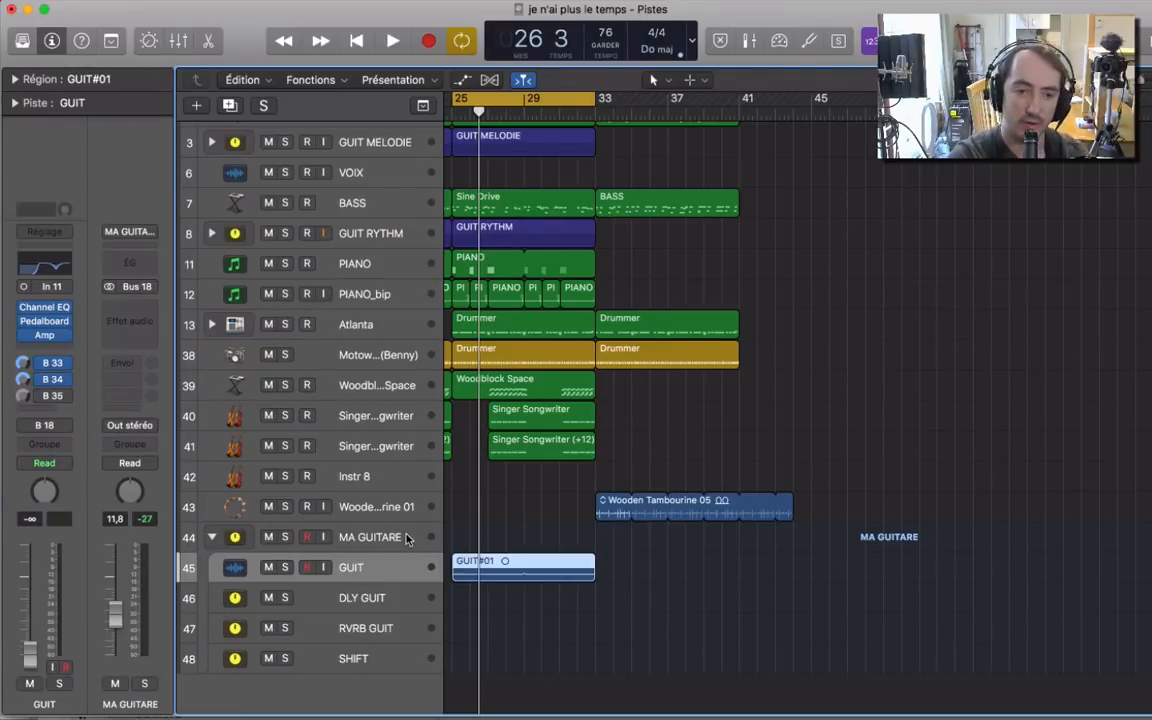
Lower the MA GUITARE stack's fader to -13.8 dB and collapse the stack
click(398, 539)
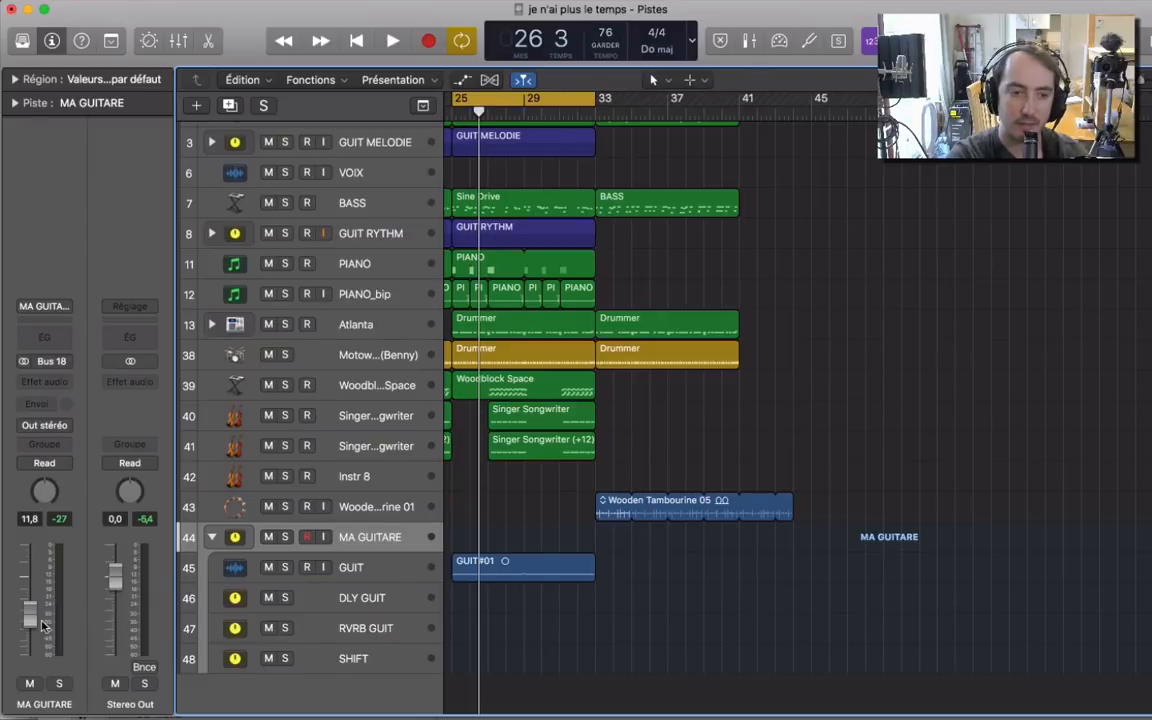
drag(30, 618, 30, 626)
click(210, 538)
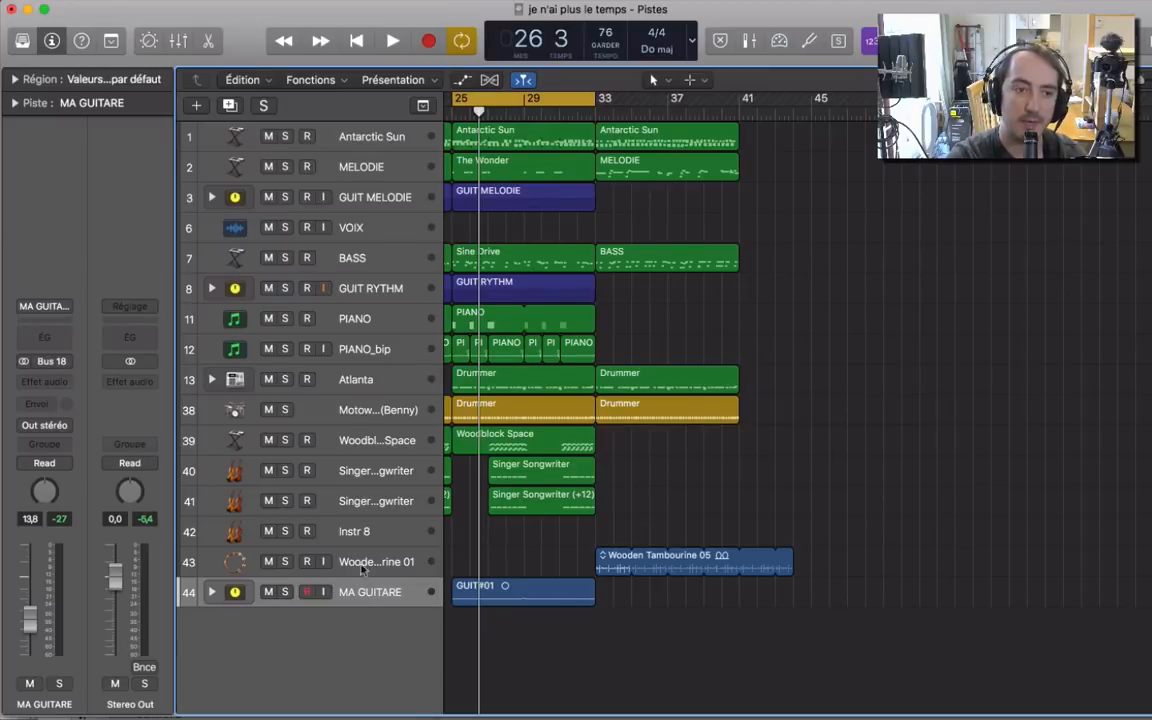
Save the MA GUITARE stack from the Library as patch MA GUITARE in Patches/Audio/Mes patchs, replacing the existing patch
click(22, 41)
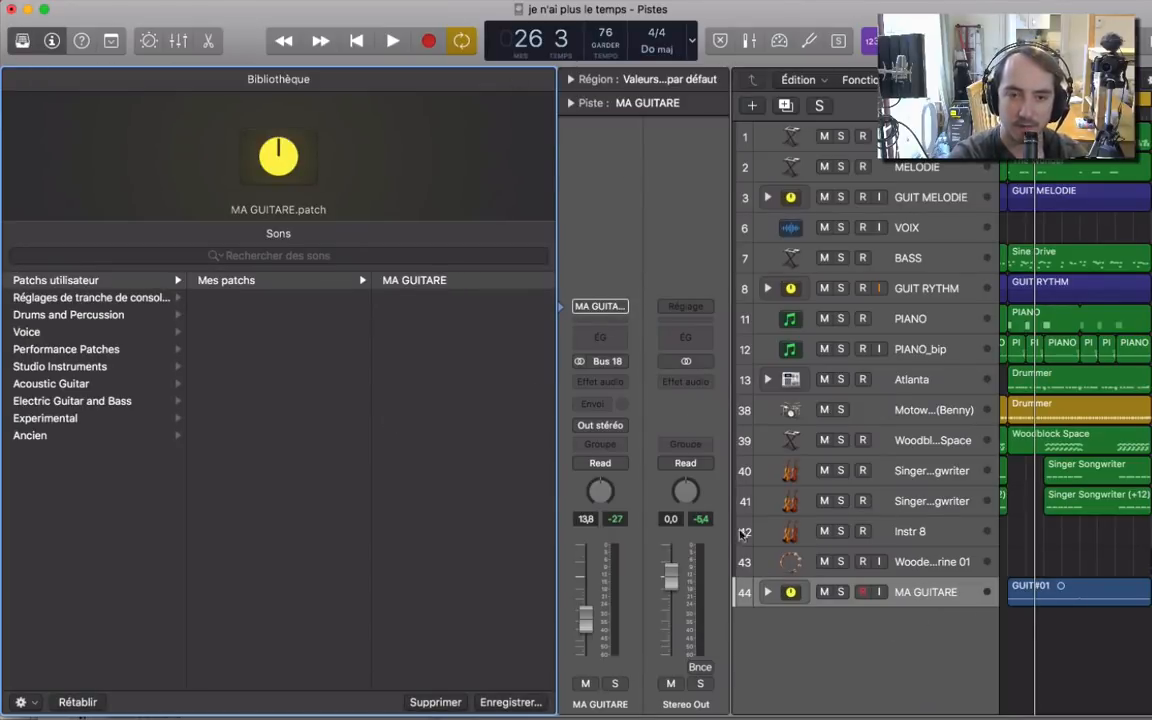
key(y)
key(y)
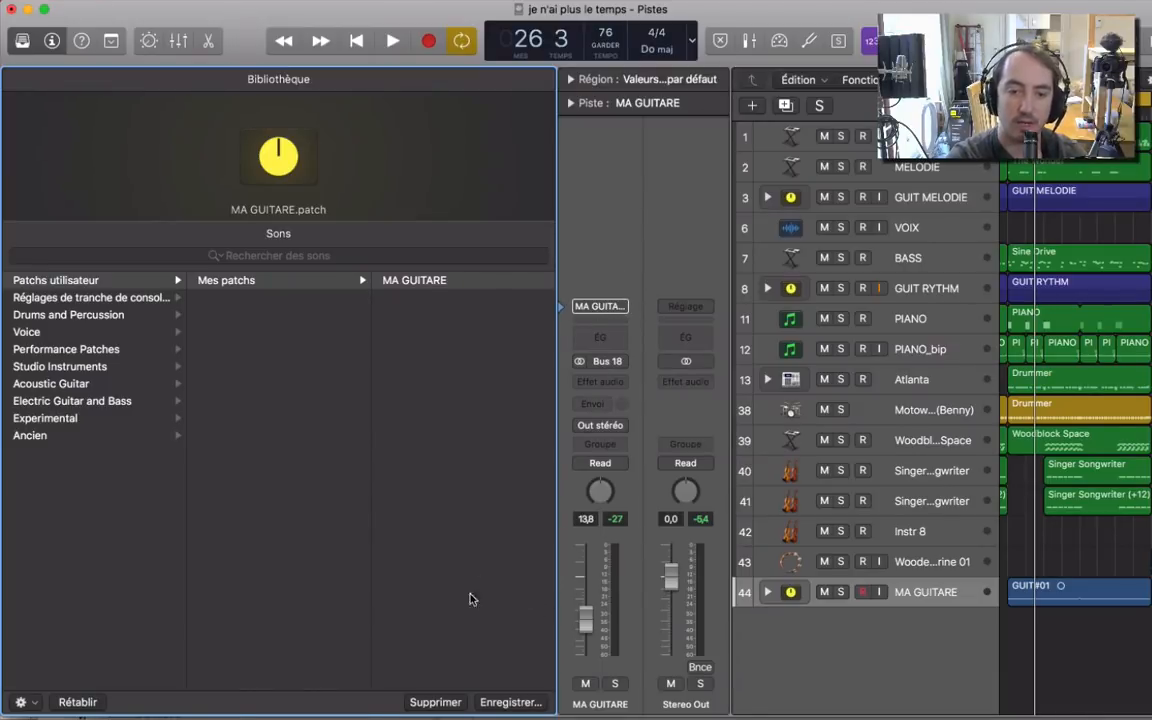
click(535, 707)
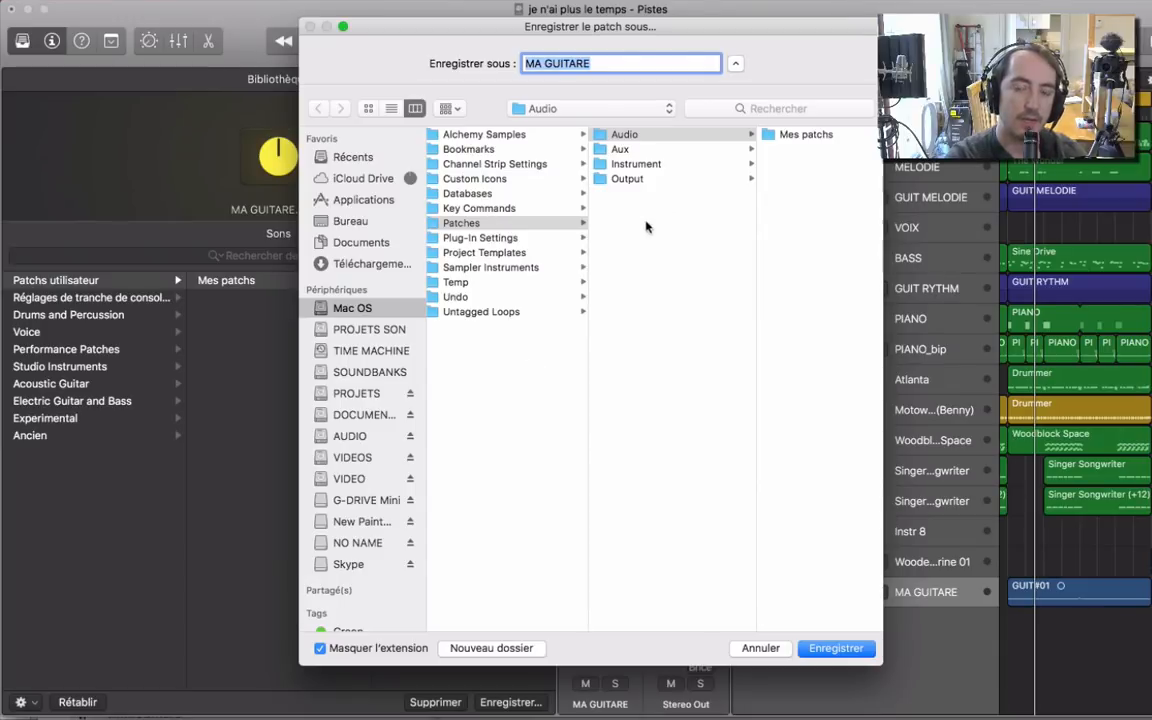
click(515, 224)
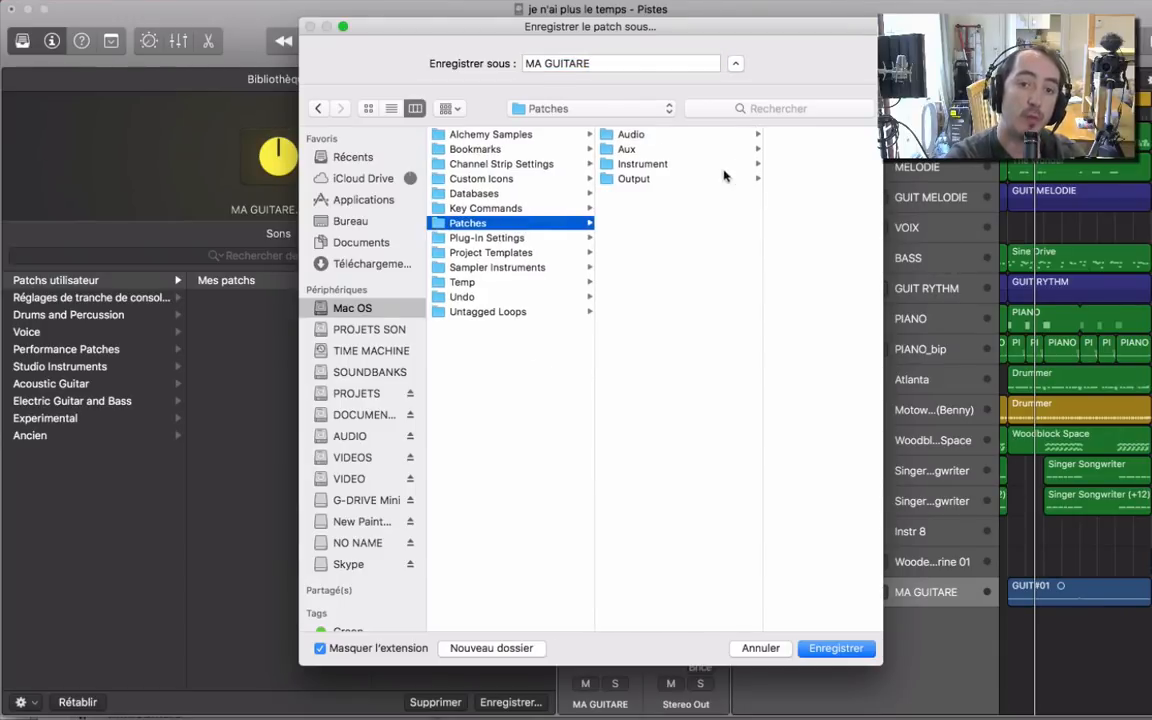
click(628, 134)
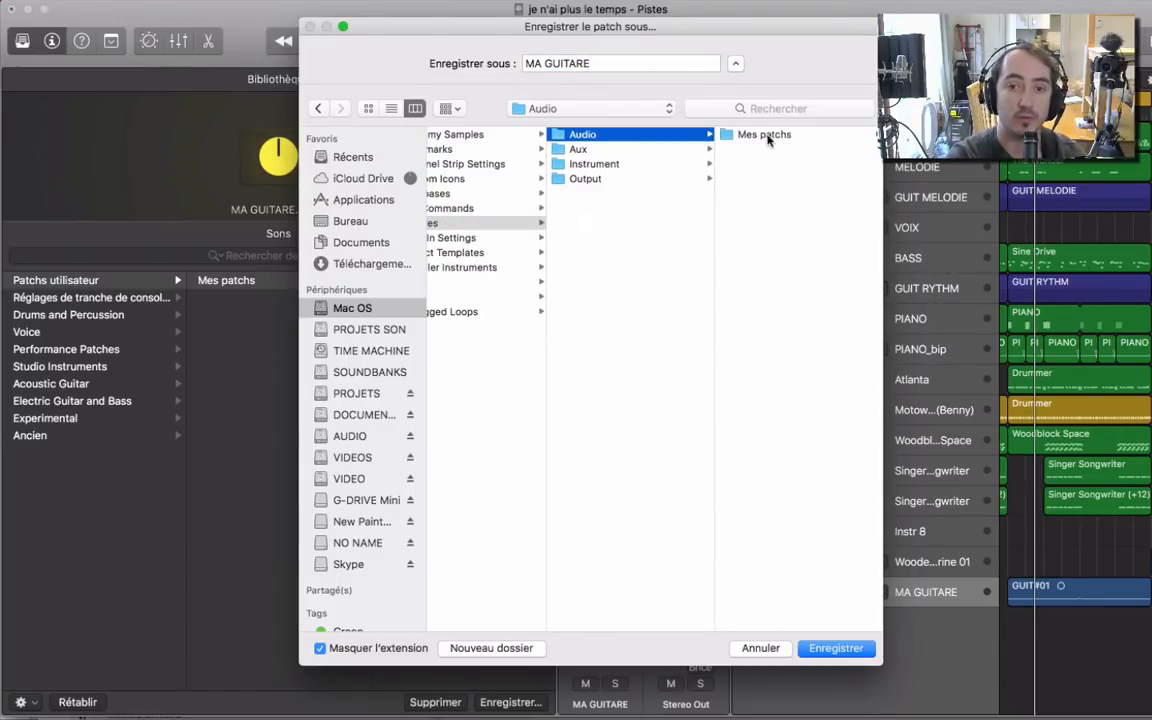
click(765, 137)
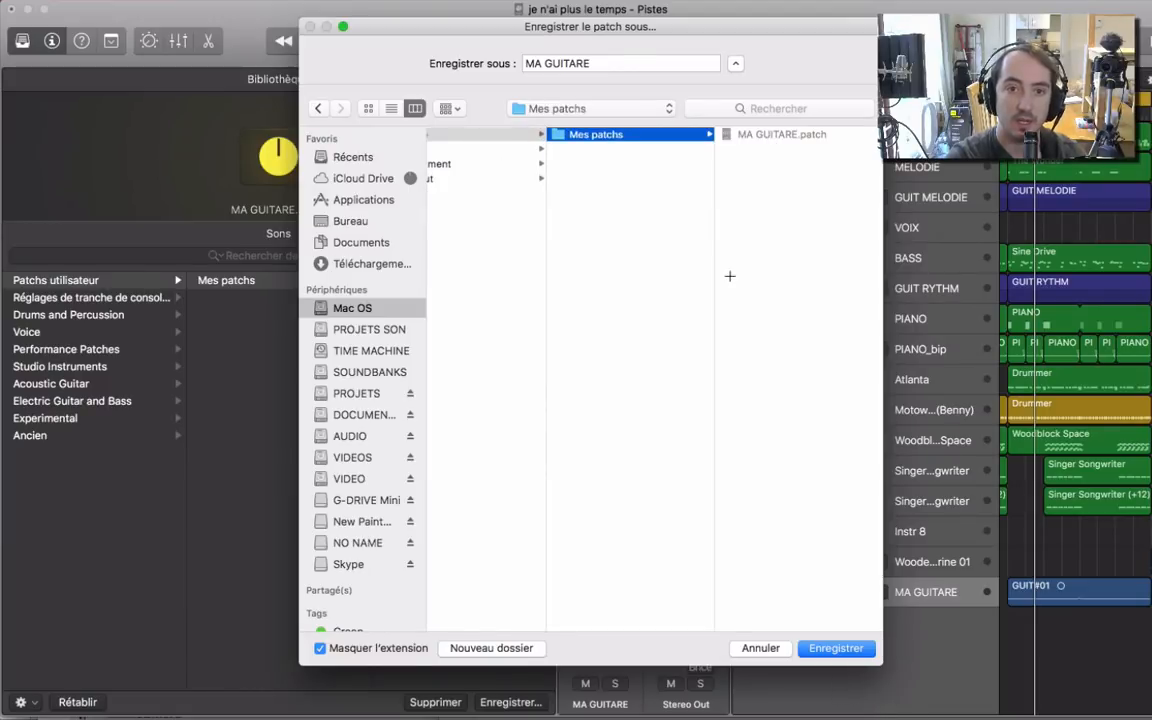
click(620, 66)
click(836, 648)
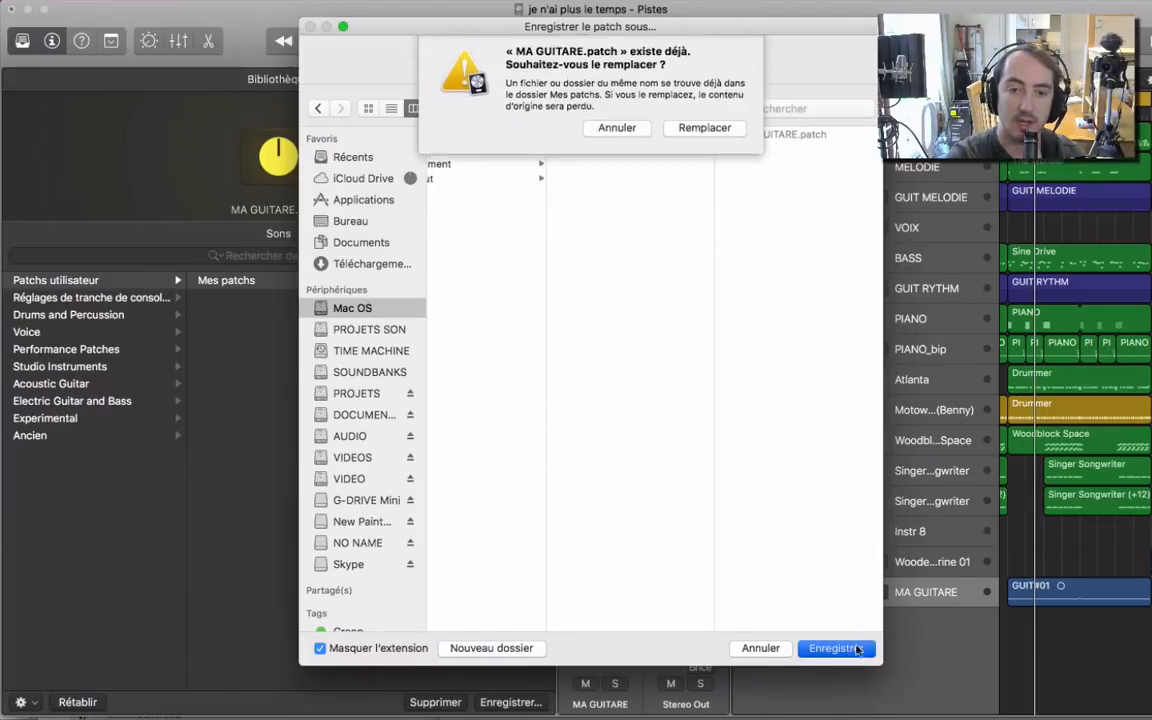
click(697, 134)
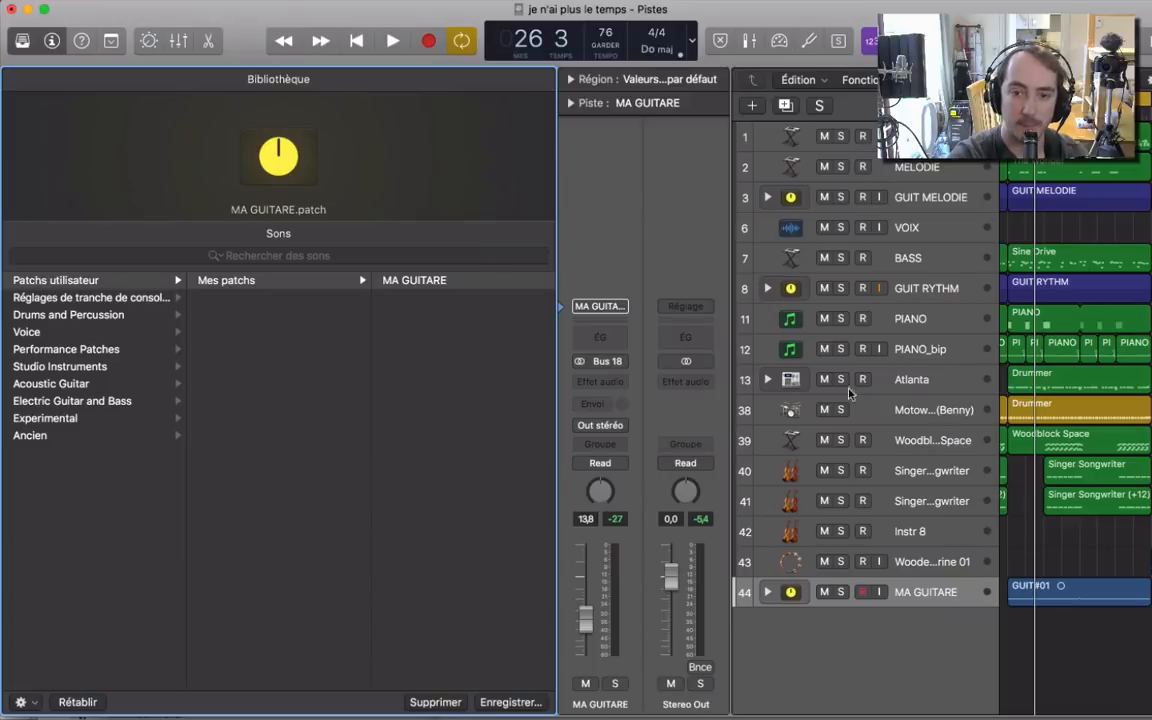
Create one new audio track on Entrée 11 with input monitoring enabled, and hide the Library
click(755, 106)
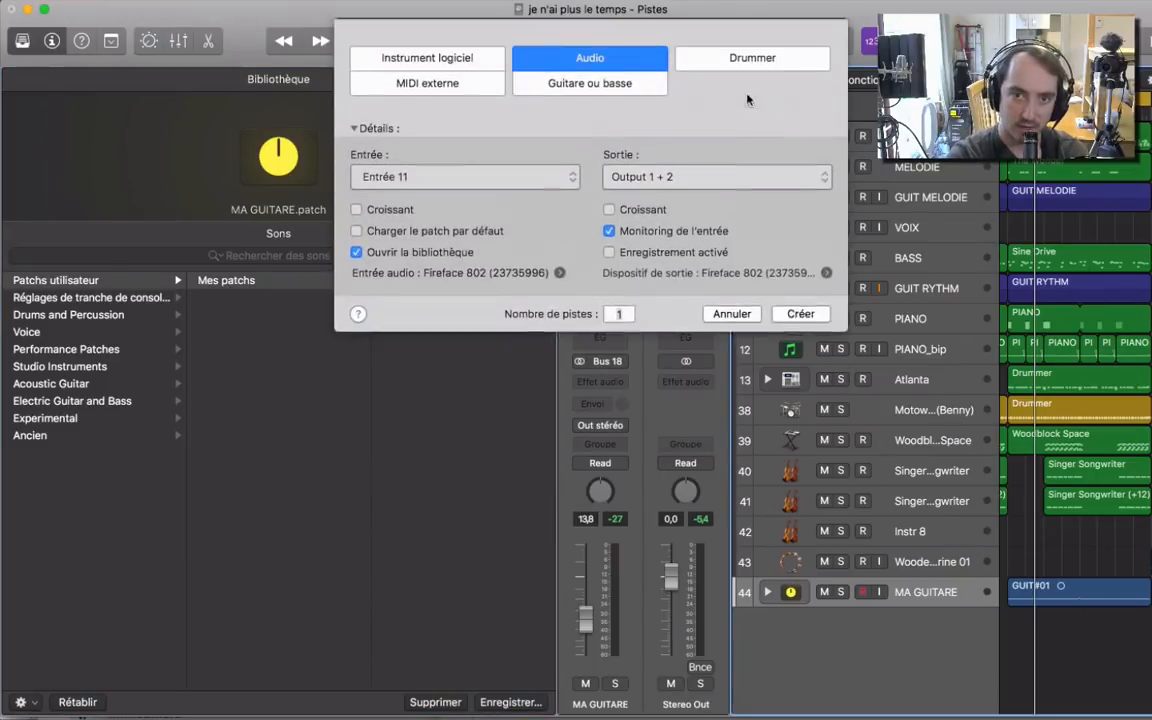
click(800, 314)
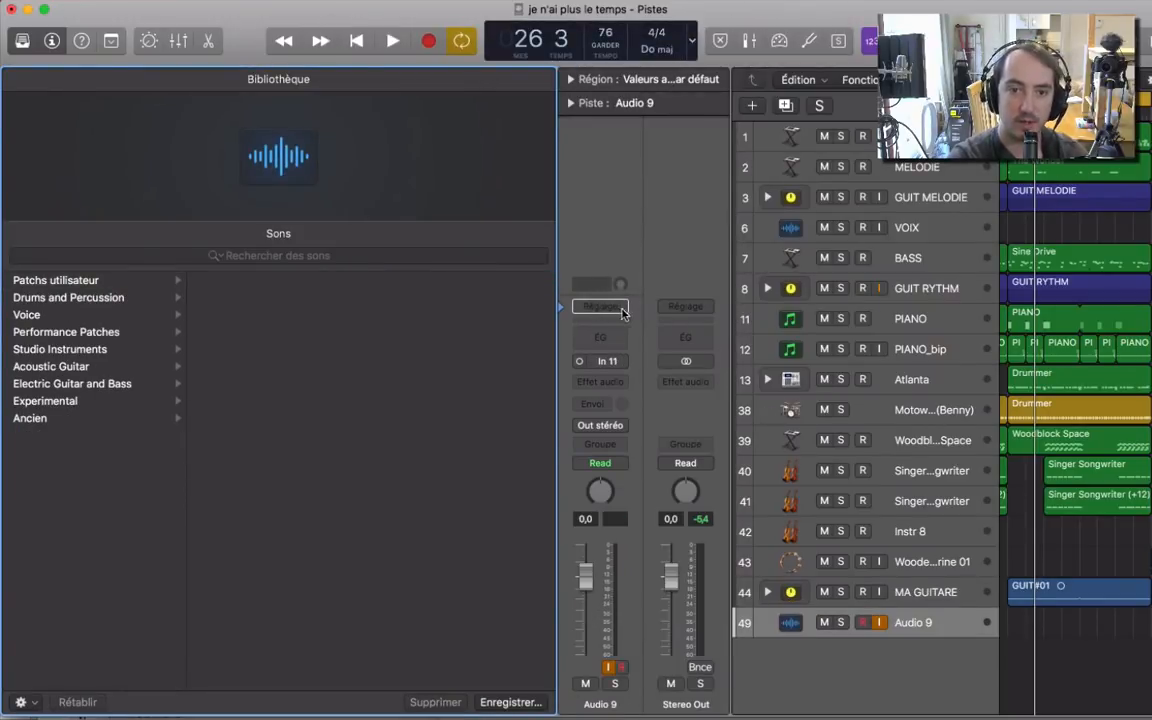
key(y)
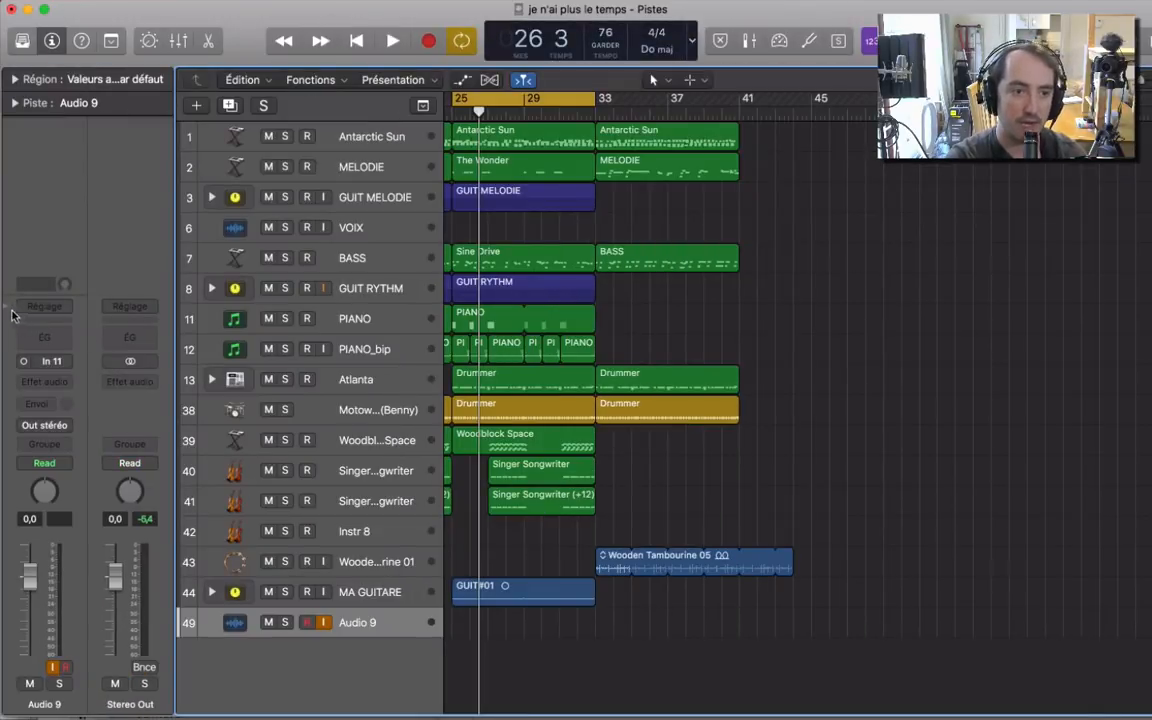
Load the user patch MA GUITARE from Mes patchs in the Library onto the new Audio 9 track
key(y)
key(y)
key(y)
click(77, 283)
click(249, 283)
click(415, 283)
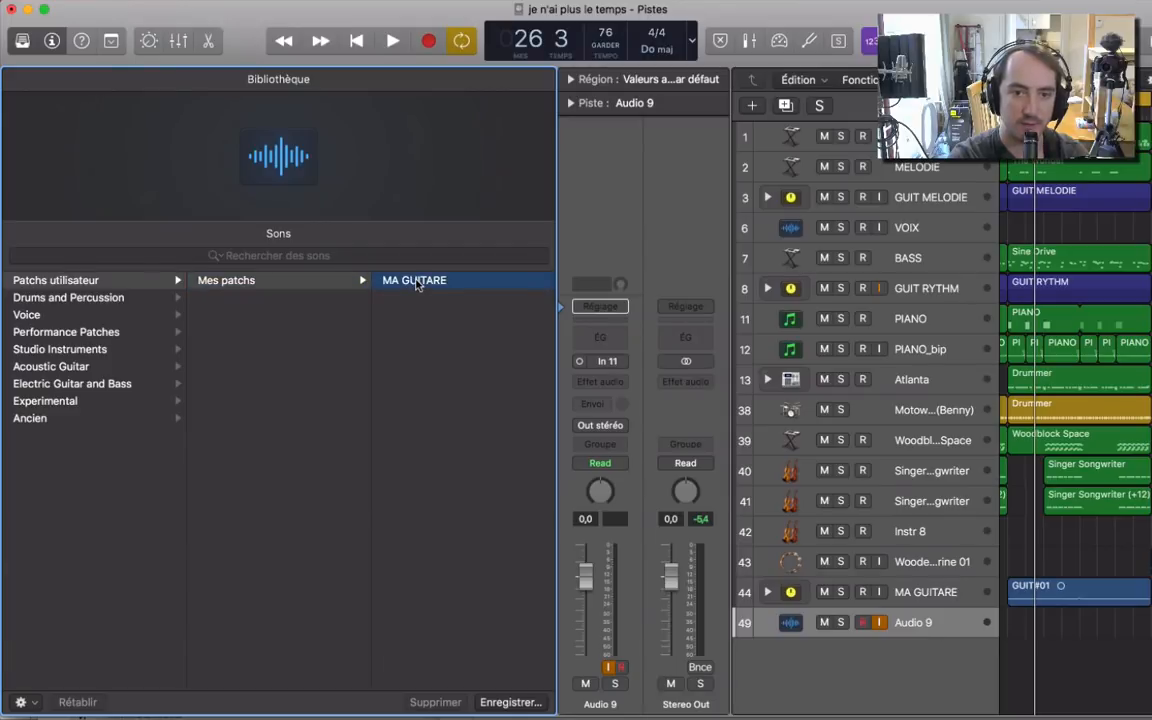
click(860, 622)
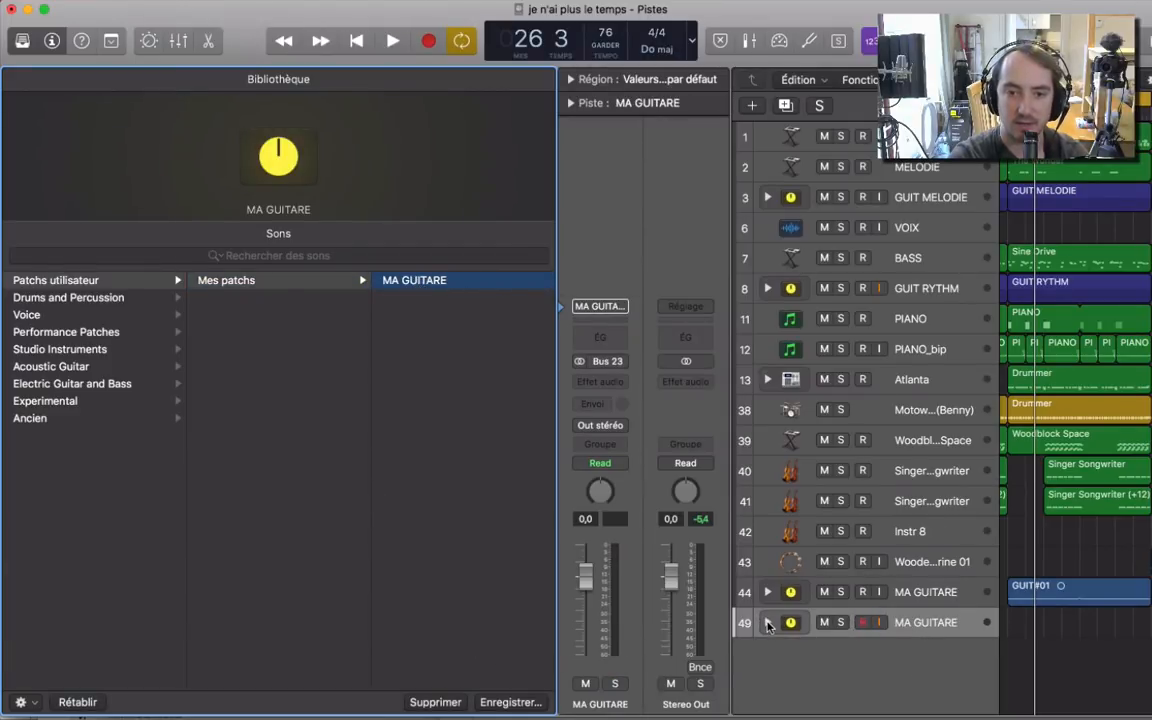
Expand the newly loaded MA GUITARE stack, review the channel strips of its GUIT, DLY GUIT, RVRB GUIT and SHIFT subtracks, and collapse it
click(767, 623)
scroll(830, 560, down, 2)
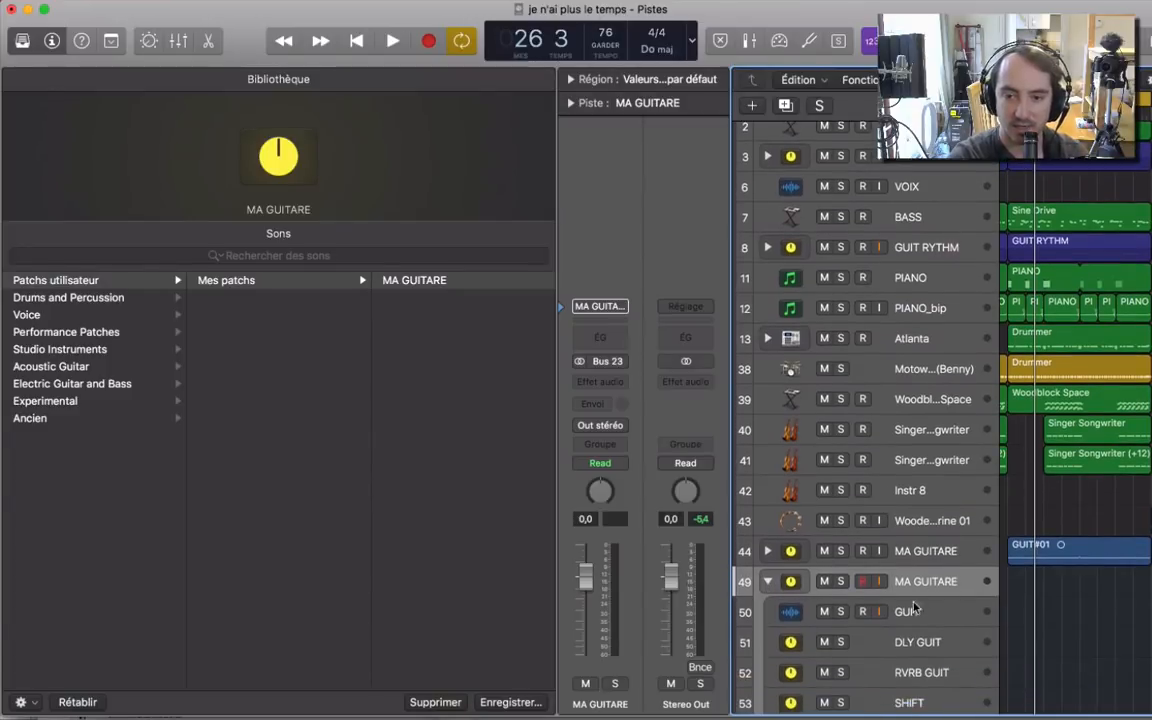
click(908, 612)
key(Down)
key(Down)
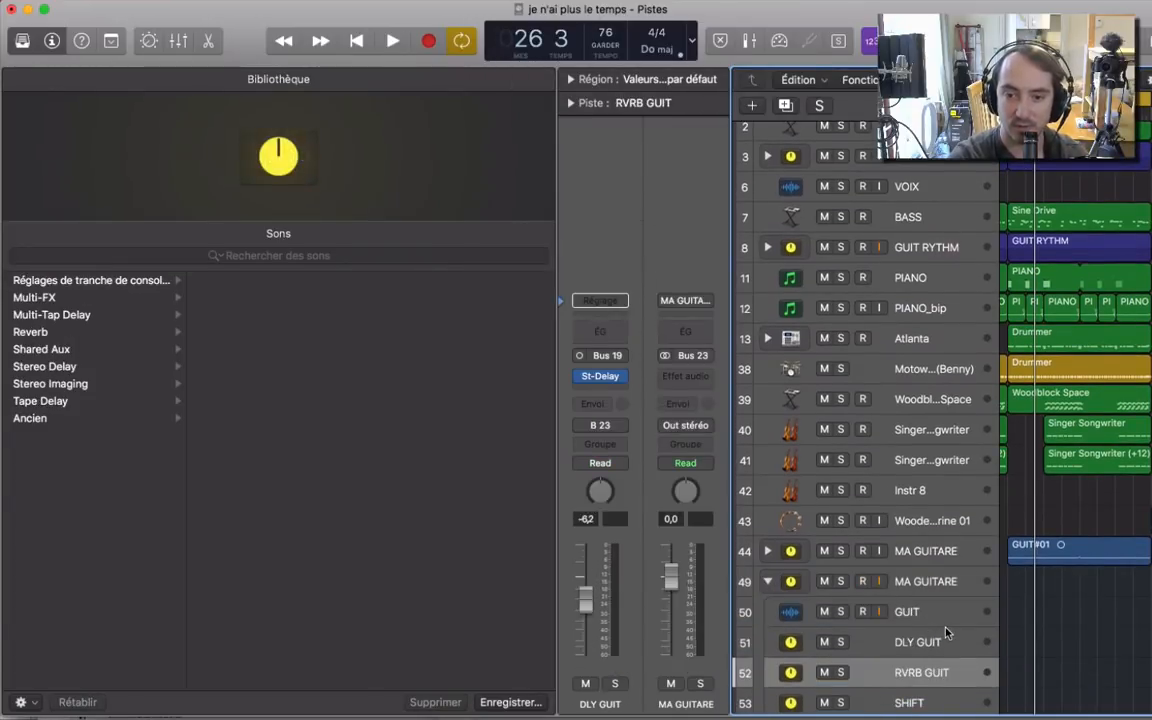
key(Down)
key(Up)
key(Up)
key(Up)
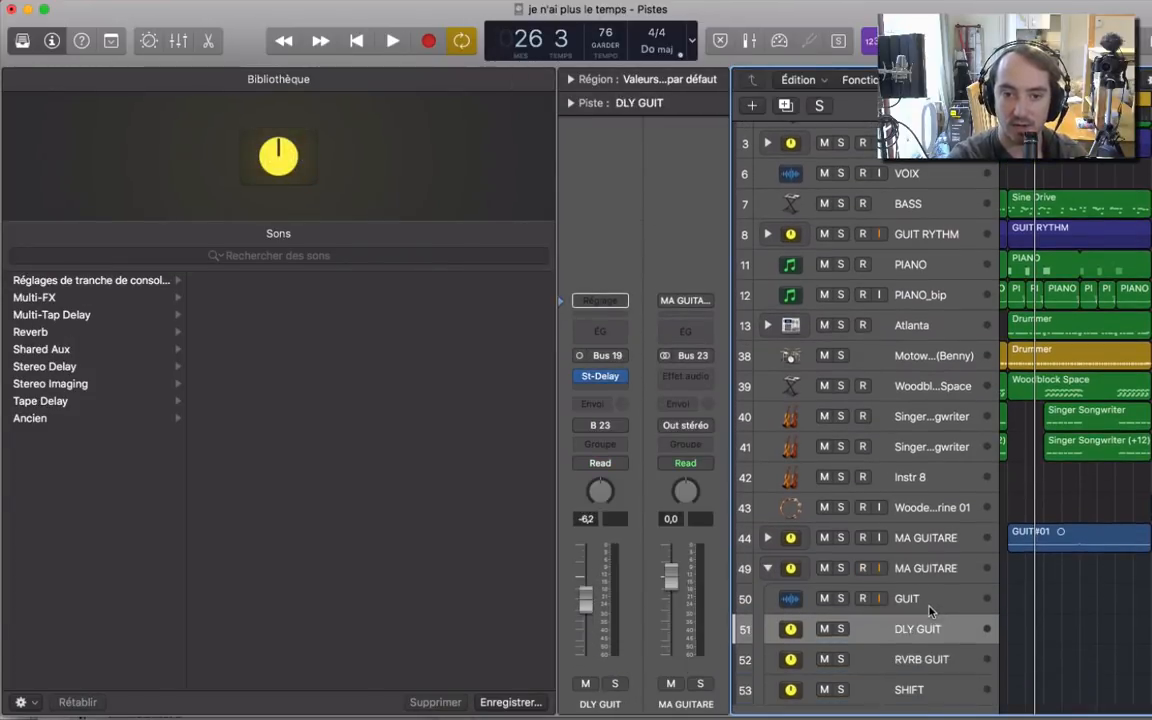
key(Down)
key(Down)
key(Down)
key(Up)
key(Up)
key(Up)
key(Down)
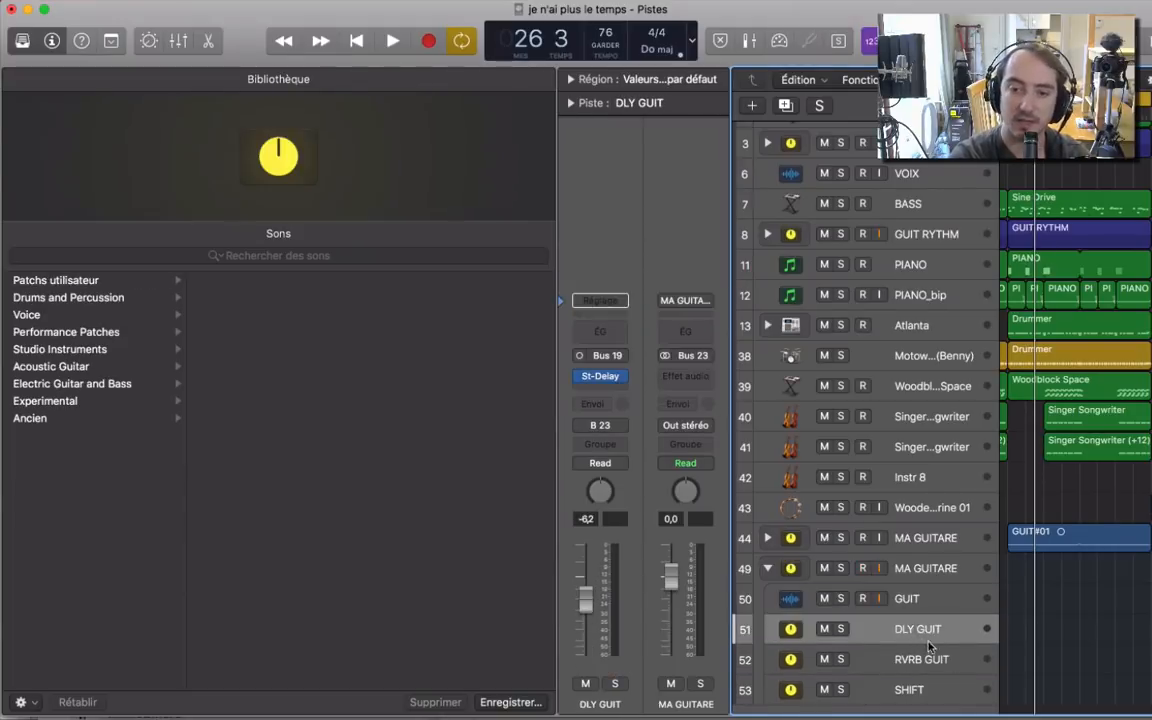
key(Down)
key(Down)
key(Up)
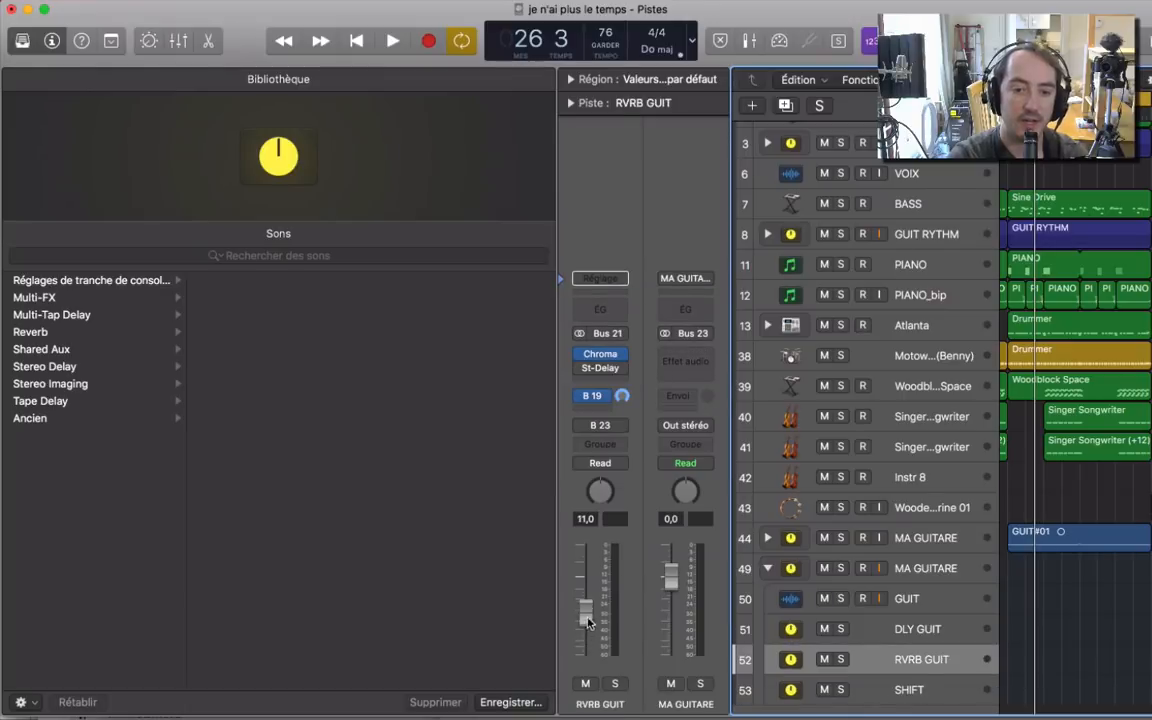
key(Up)
key(Up)
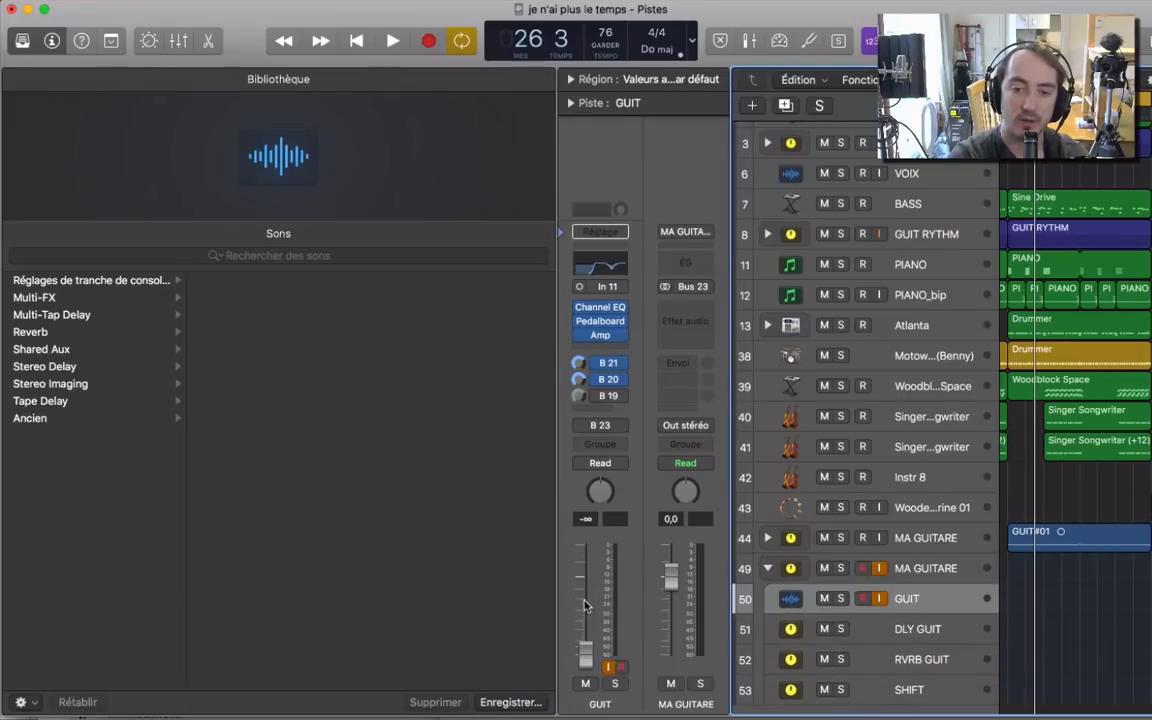
key(Down)
key(Down)
key(Down)
key(Up)
key(Up)
key(Up)
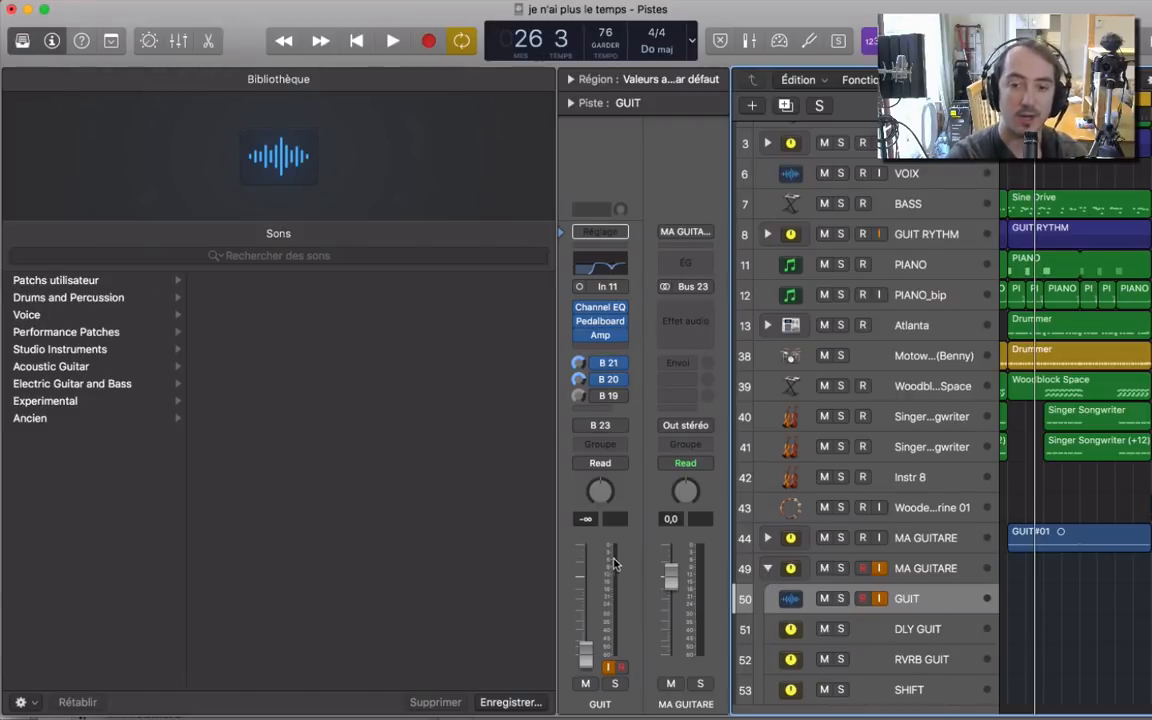
click(767, 568)
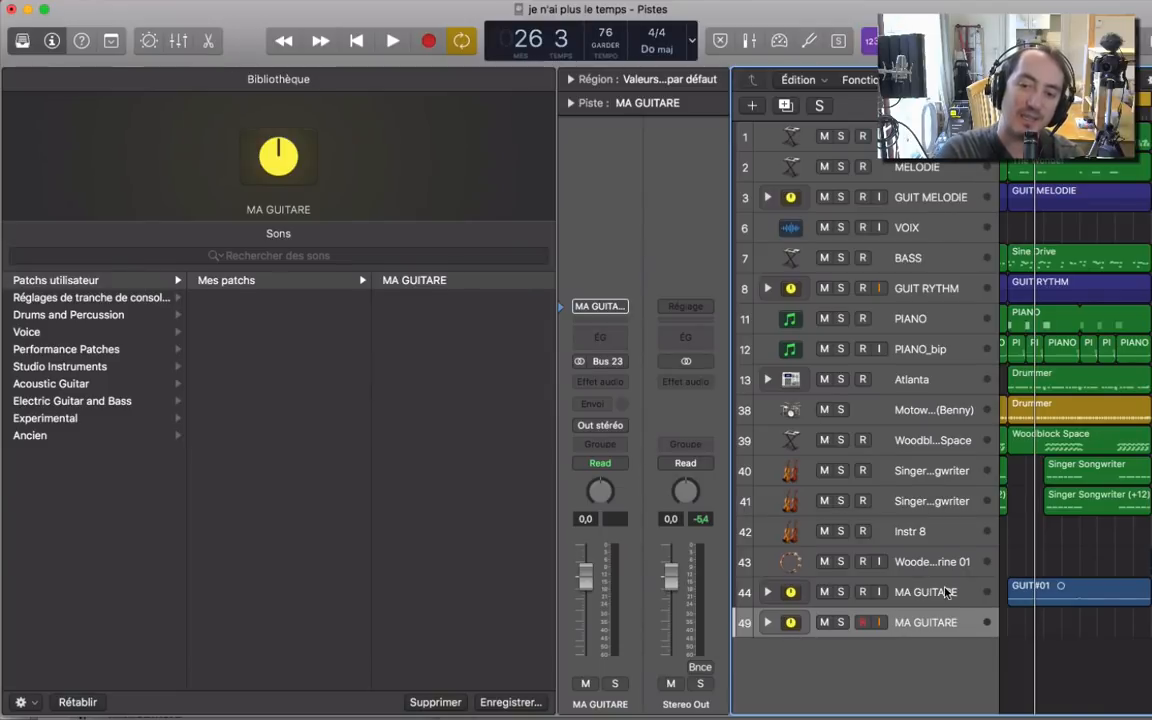
Mute the newly loaded MA GUITARE stack on track 49 and play the song from the cycle region at bar 25
scroll(945, 592, right, 5)
scroll(945, 592, left, 6)
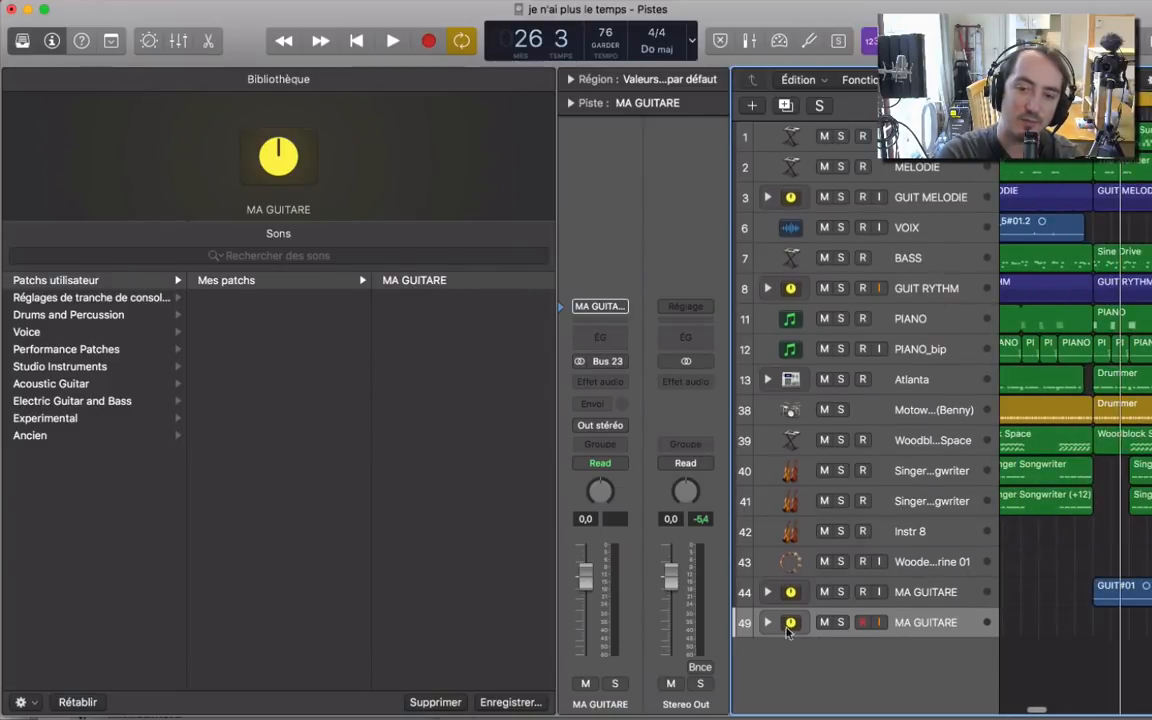
click(826, 622)
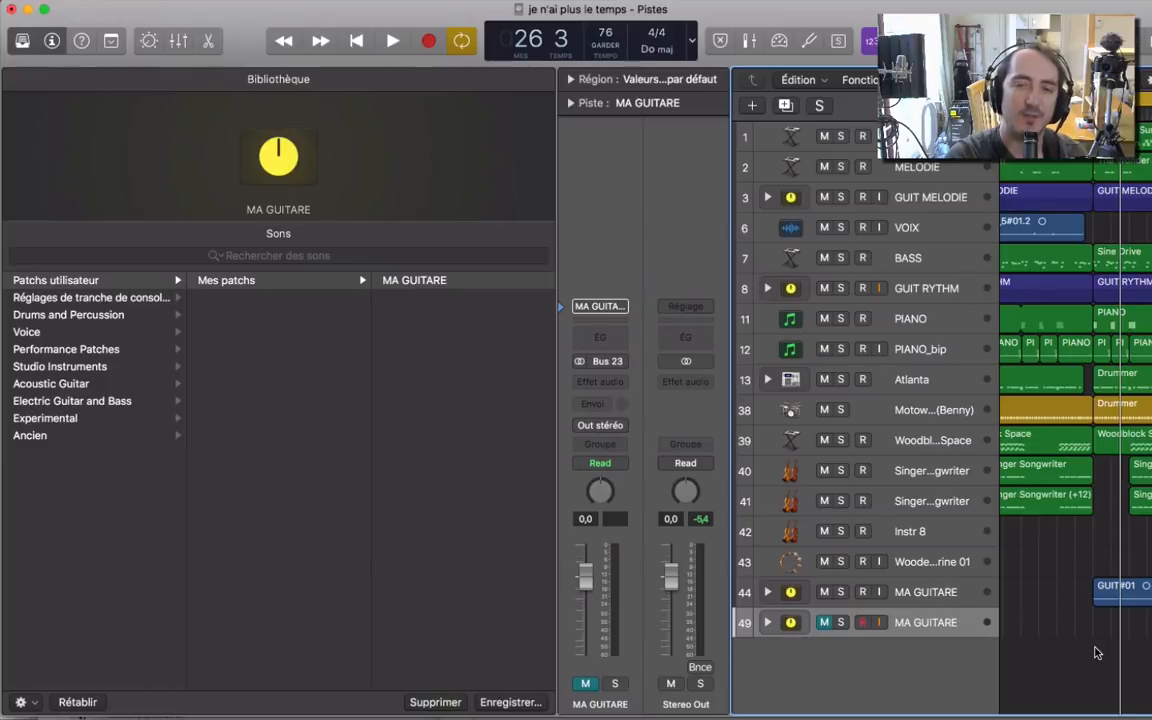
key(space)
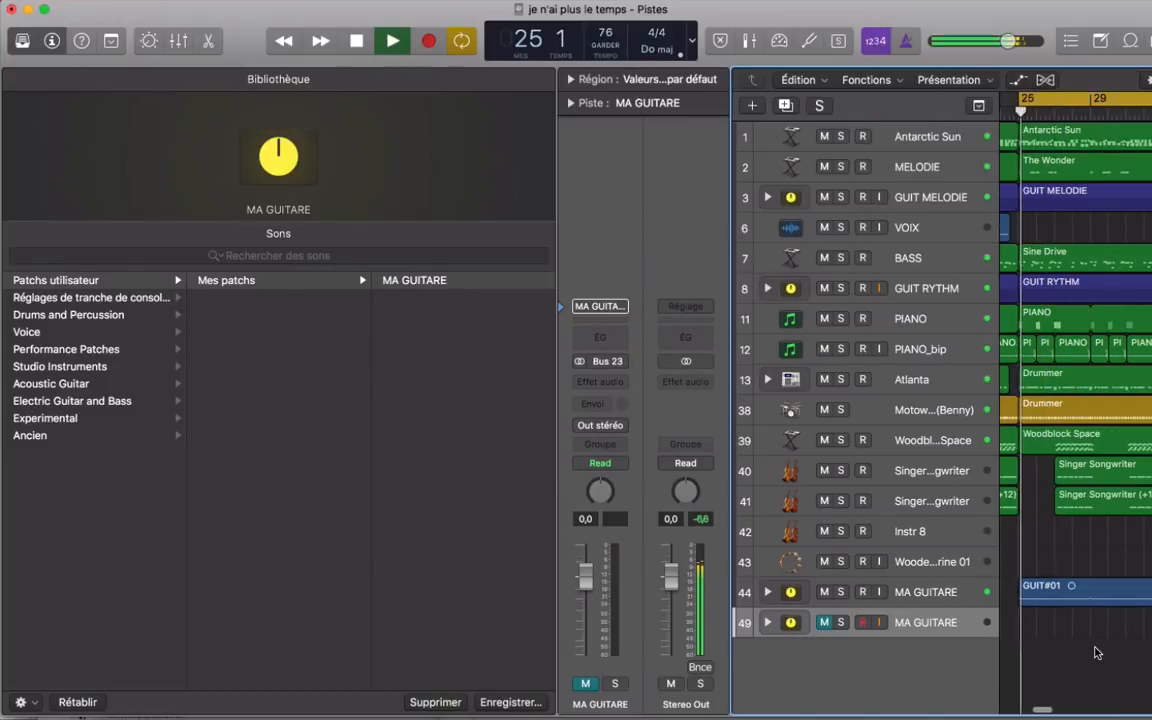